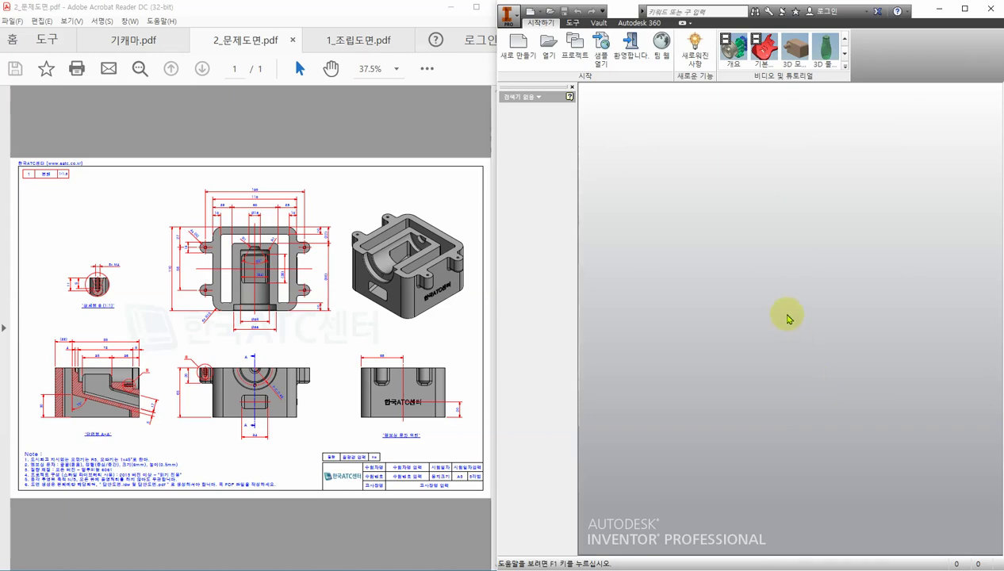
Switch to Adobe Acrobat Reader, widen its window and fit the full page of the 2_문제도면.pdf drawing
left_click(458, 141)
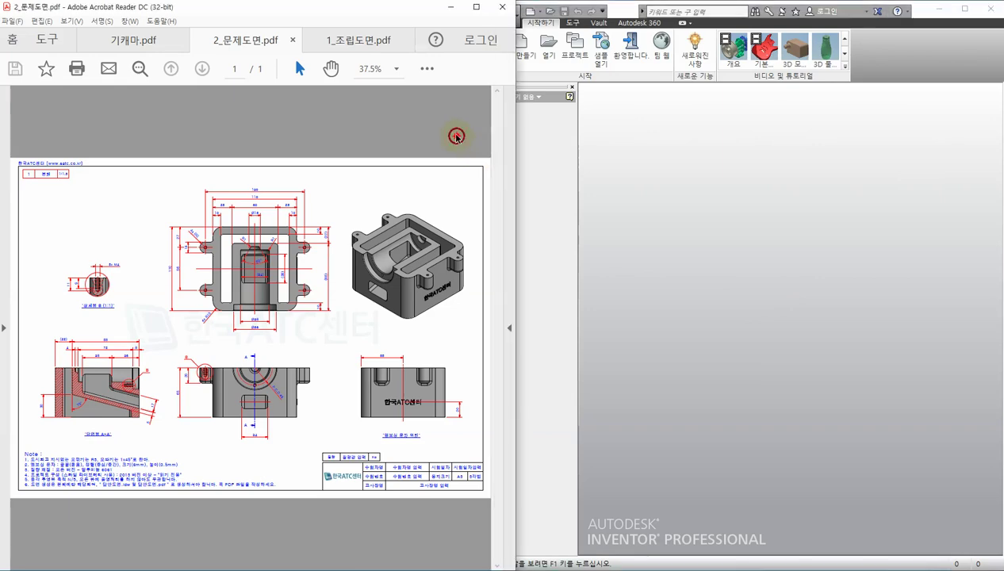
left_click_drag(518, 197, 776, 199)
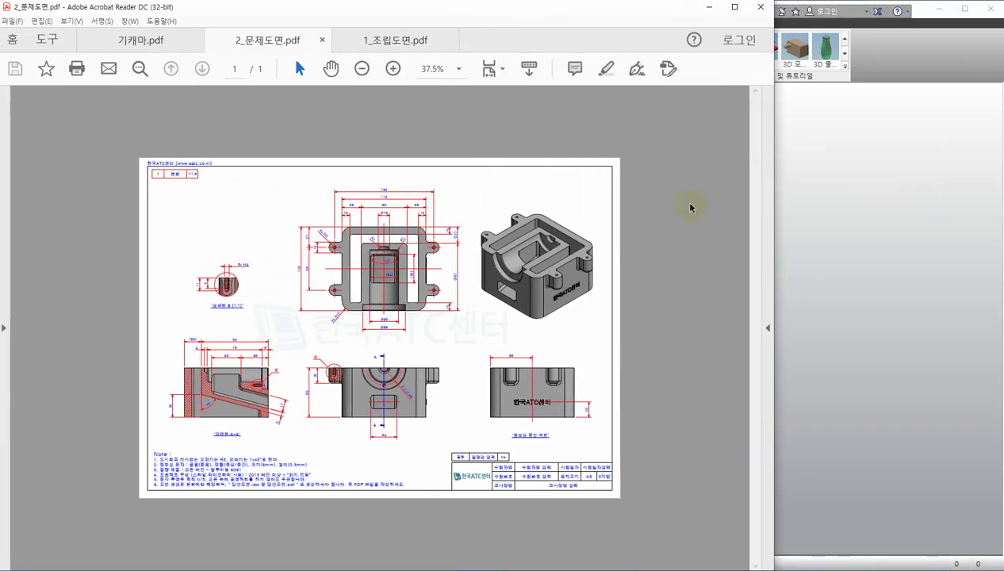
key("ctrl+0")
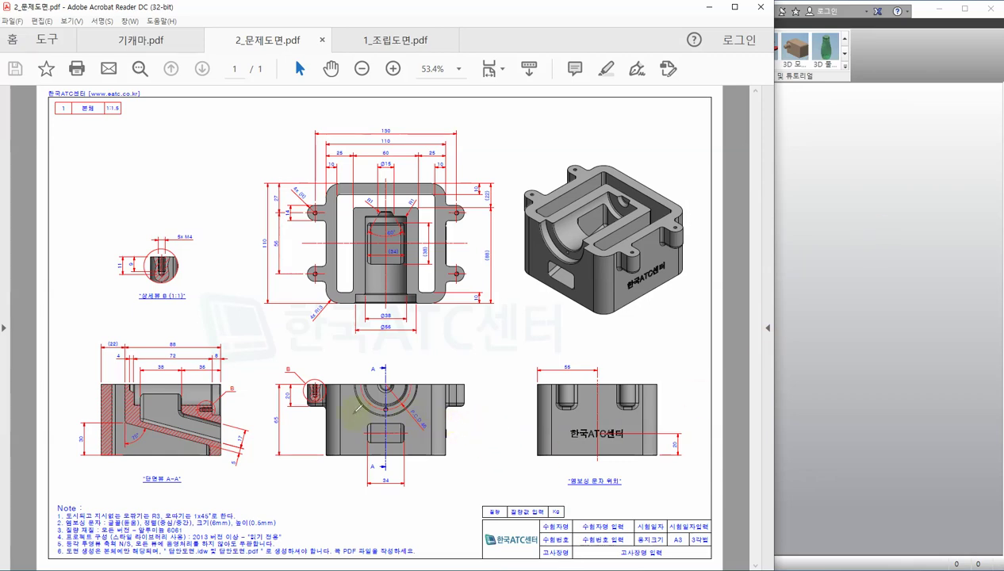
Examine the front, right-side, plan and A-A section views of the part drawing and how they are arranged
left_click(349, 413)
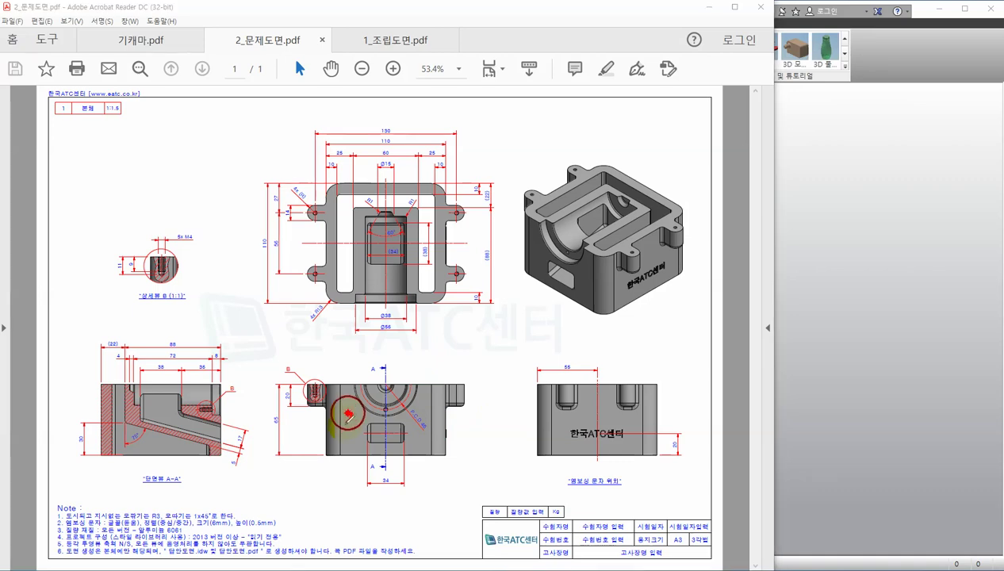
left_click_drag(349, 413, 366, 427)
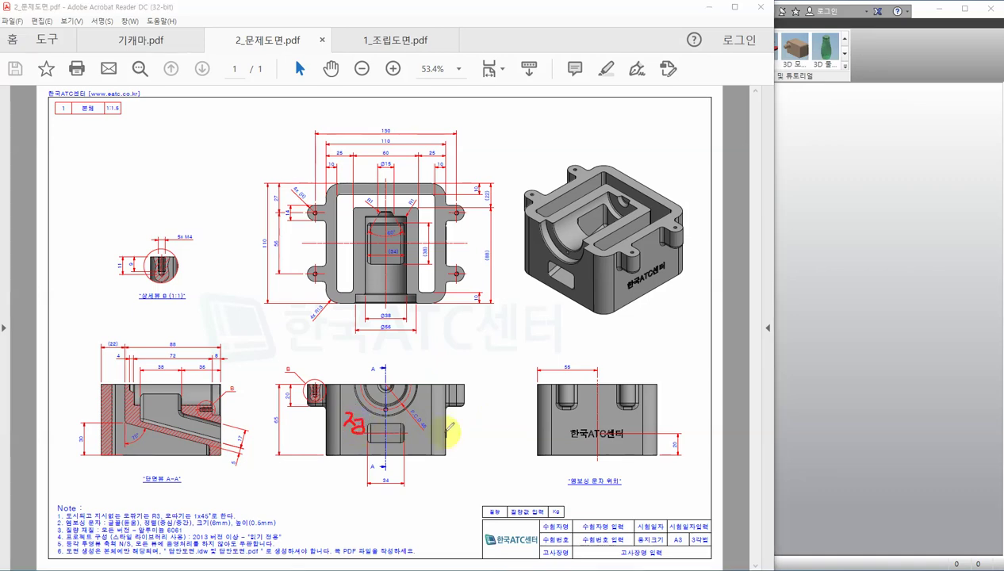
left_click(613, 408)
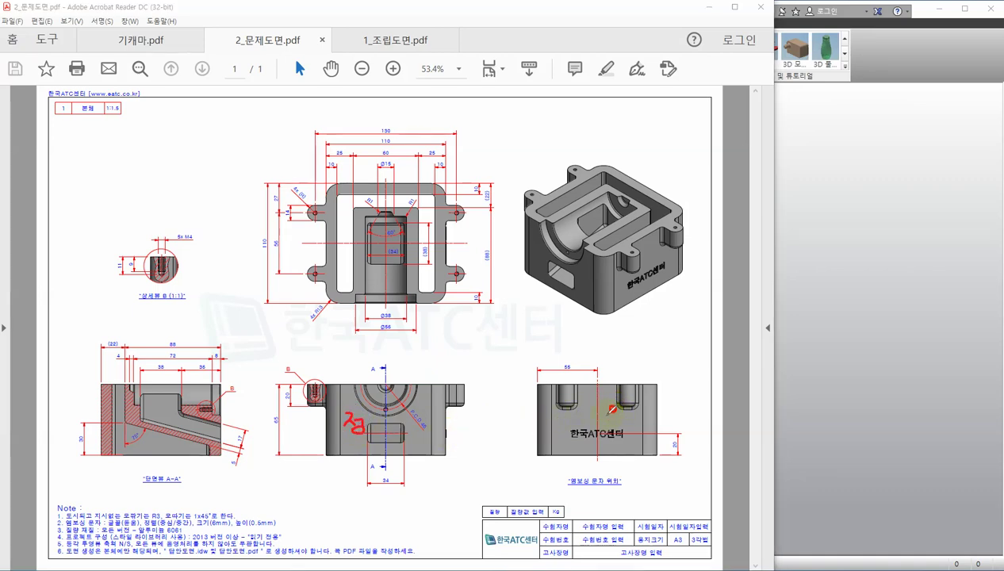
left_click_drag(613, 408, 624, 421)
mouse_move(335, 263)
left_mouse_down()
mouse_move(341, 278)
mouse_move(359, 263)
mouse_move(360, 274)
left_mouse_up()
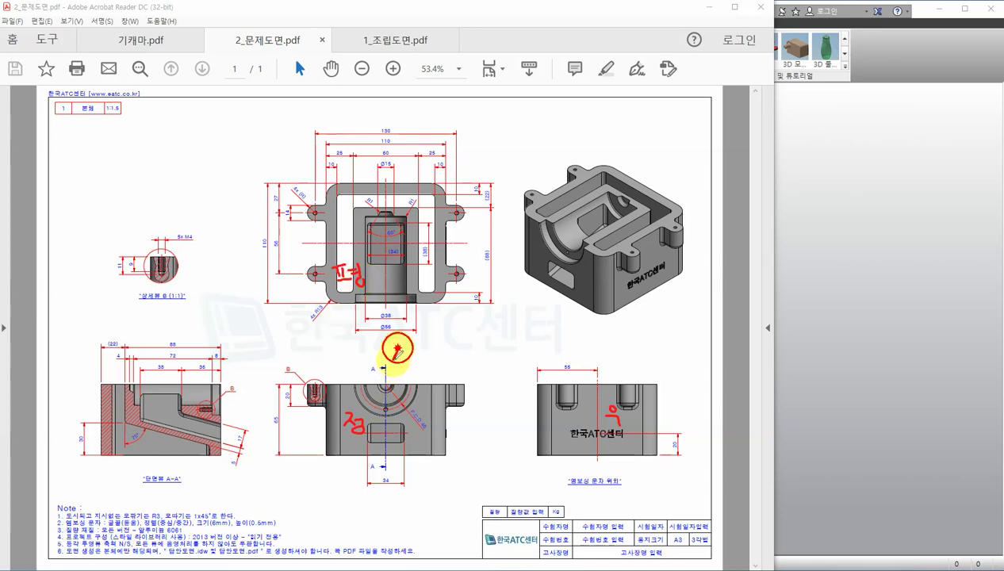
mouse_move(399, 349)
left_mouse_down()
mouse_move(390, 361)
mouse_move(398, 358)
left_mouse_up()
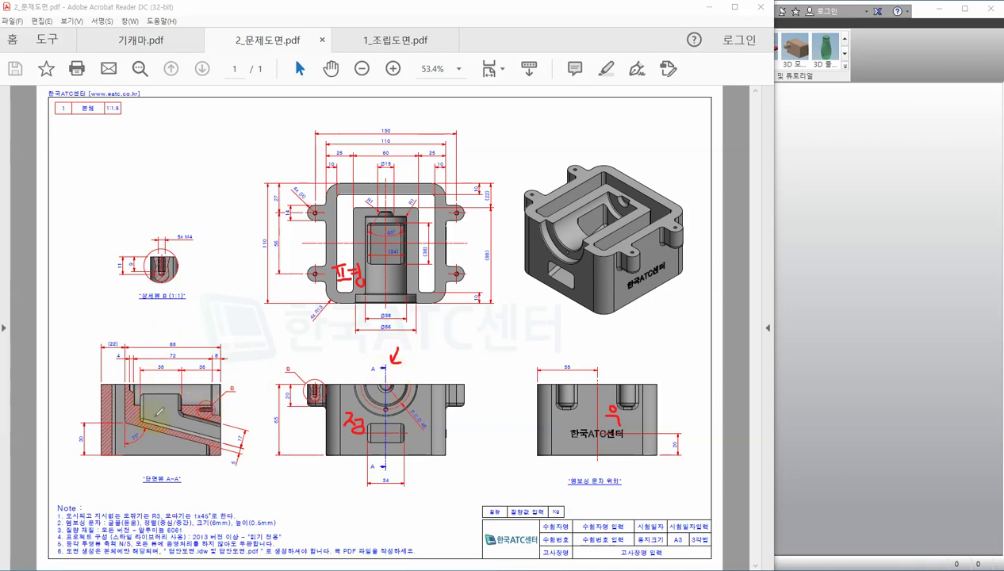
left_click(165, 413)
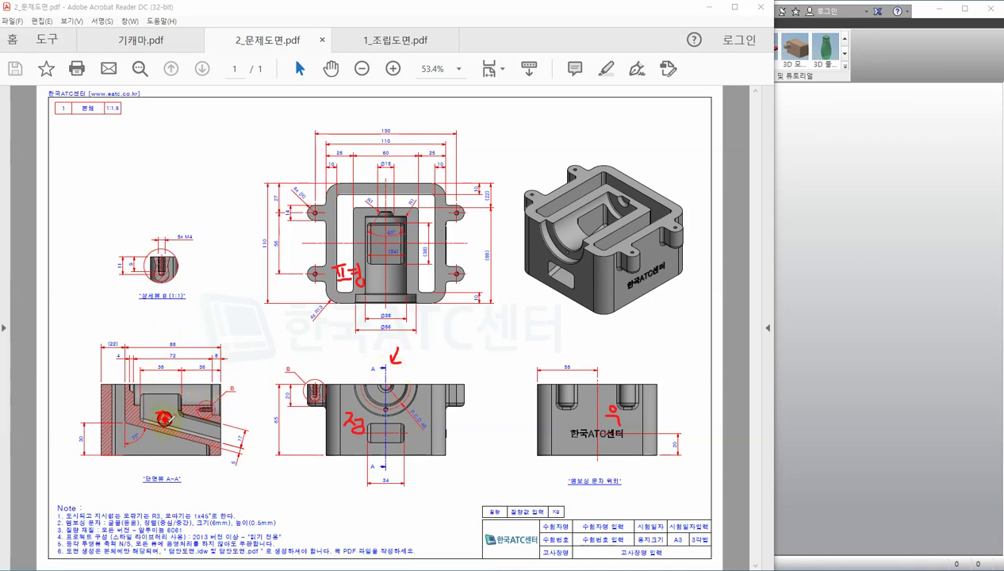
mouse_move(165, 418)
left_mouse_down()
mouse_move(159, 431)
mouse_move(180, 408)
mouse_move(189, 418)
left_mouse_up()
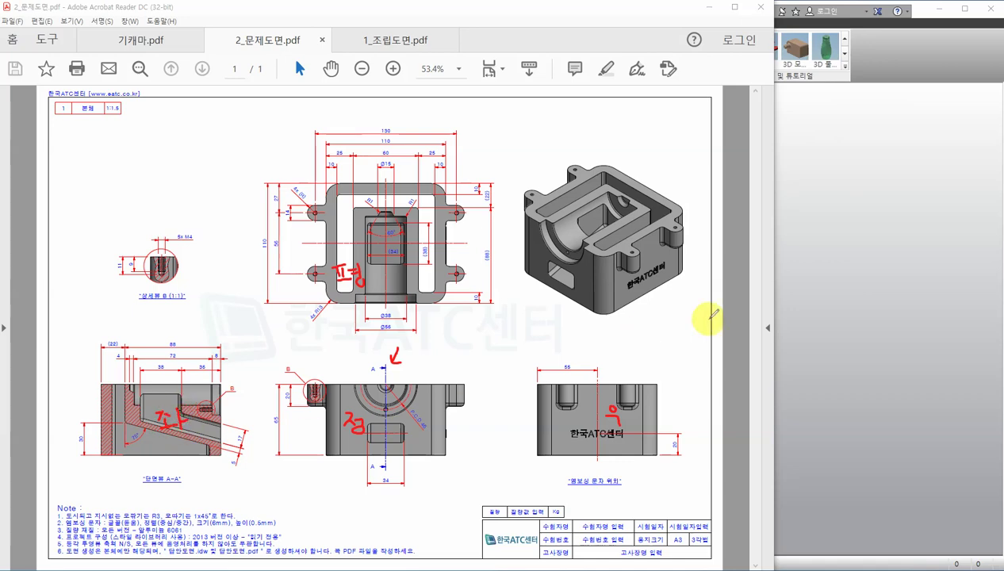
Examine the isometric view's southeast orientation, its viewing directions and the 30° angles of its base edges
mouse_move(597, 127)
left_mouse_down()
mouse_move(606, 117)
mouse_move(627, 128)
mouse_move(601, 144)
mouse_move(624, 143)
mouse_move(619, 155)
mouse_move(632, 137)
mouse_move(635, 155)
left_mouse_up()
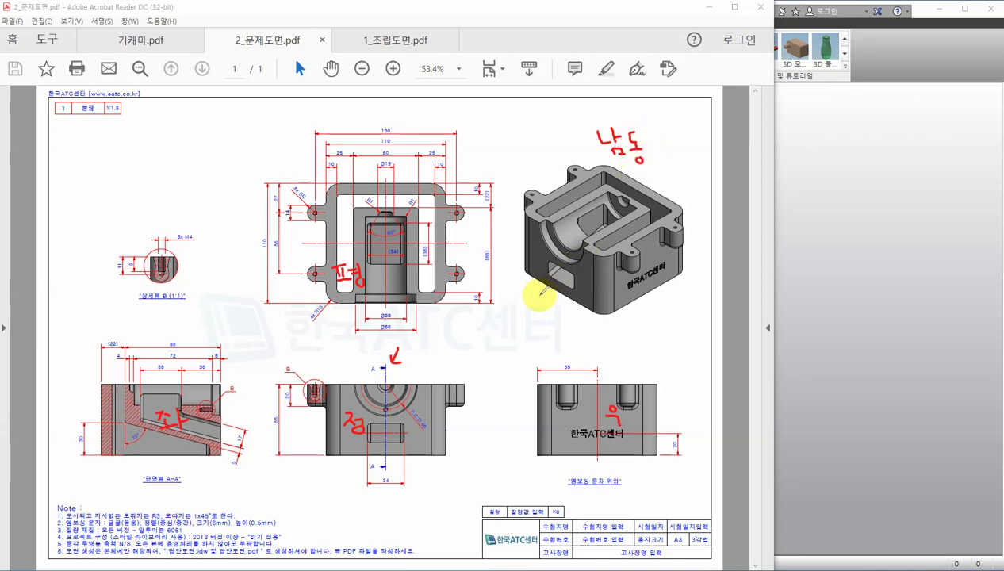
left_click_drag(520, 314, 537, 309)
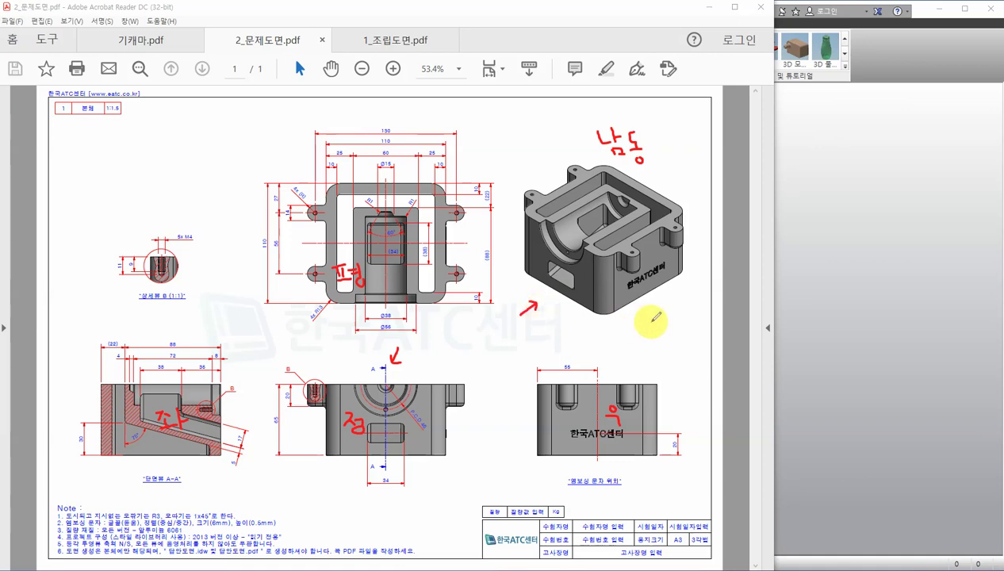
mouse_move(674, 324)
left_mouse_down()
mouse_move(670, 314)
mouse_move(663, 320)
left_mouse_up()
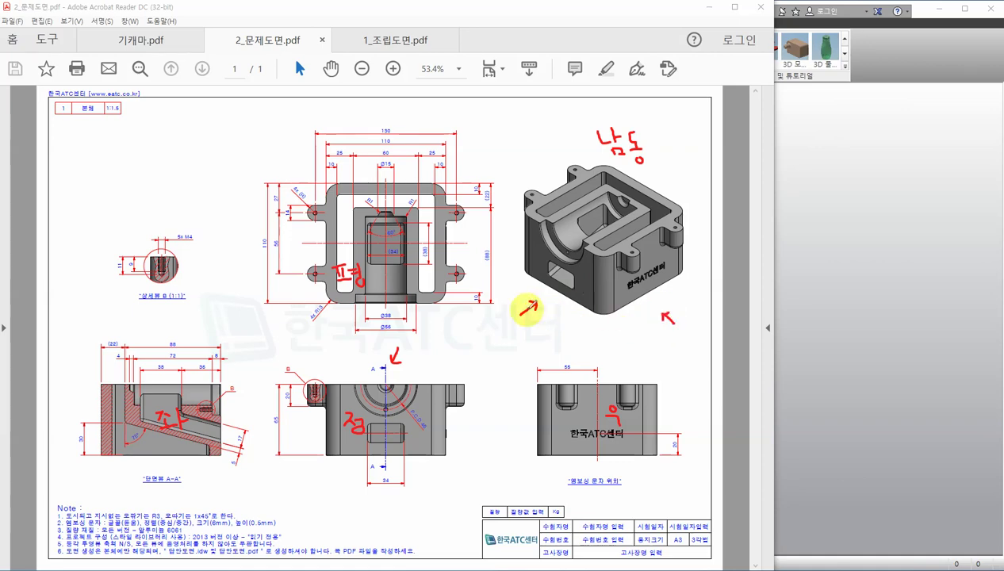
left_click_drag(506, 311, 716, 313)
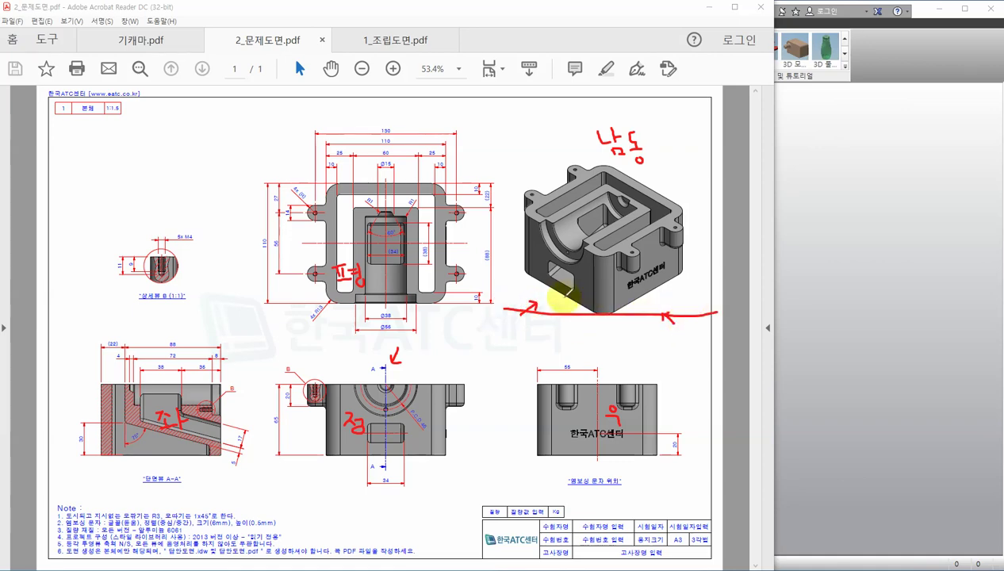
left_click_drag(564, 297, 560, 308)
left_click_drag(645, 293, 646, 309)
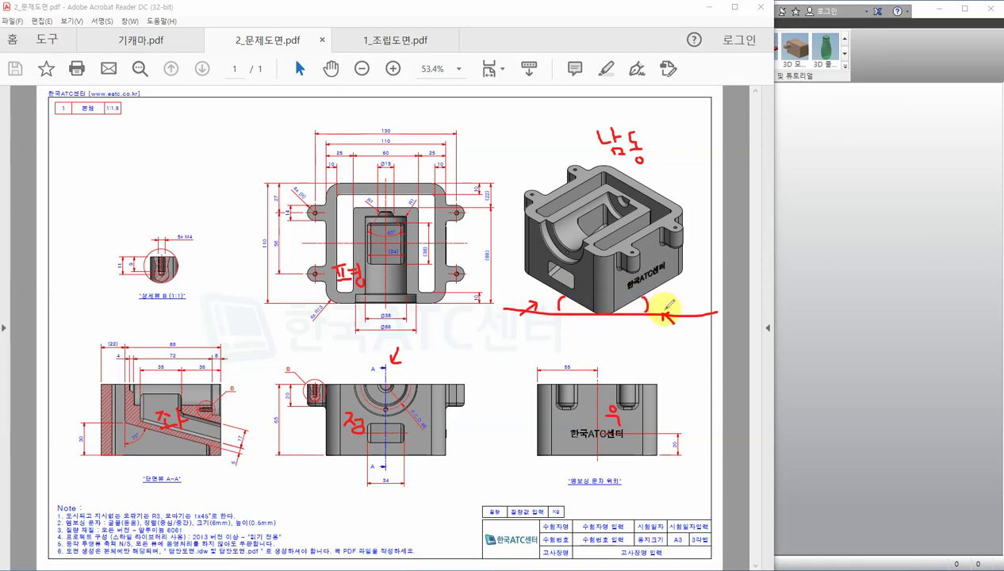
mouse_move(663, 291)
left_mouse_down()
mouse_move(665, 304)
mouse_move(689, 294)
left_mouse_up()
mouse_move(519, 286)
left_mouse_down()
mouse_move(527, 282)
mouse_move(522, 296)
mouse_move(542, 288)
left_mouse_up()
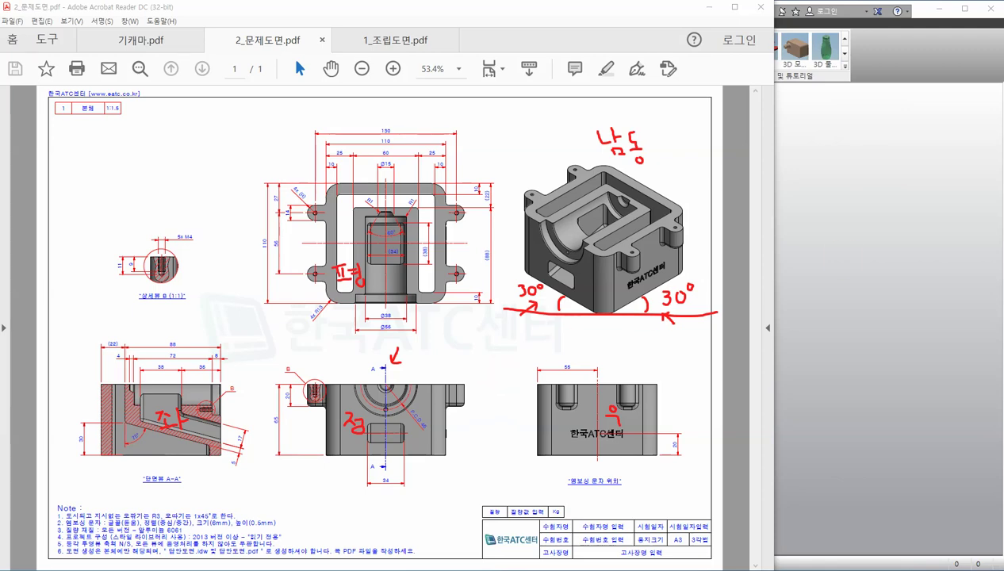
key("Escape")
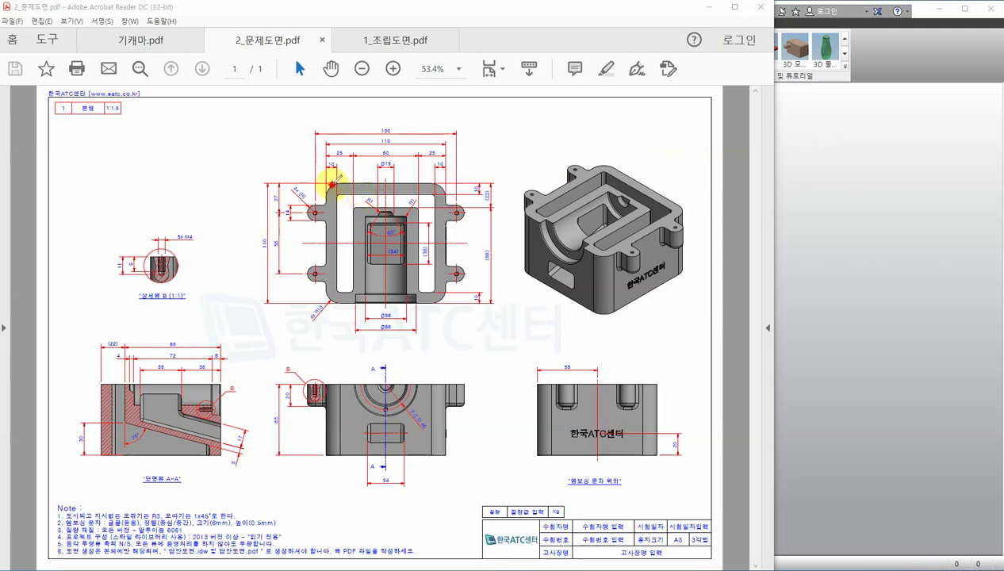
Examine the part's outer wall, mounting lugs, inner cylindrical housing, section A-A profile and embossed 한국ATC센터 text in the drawing
mouse_move(333, 185)
left_mouse_down()
mouse_move(438, 189)
mouse_move(449, 222)
mouse_move(446, 287)
mouse_move(428, 299)
mouse_move(342, 302)
mouse_move(326, 226)
mouse_move(332, 176)
mouse_move(347, 188)
mouse_move(339, 284)
mouse_move(430, 278)
mouse_move(431, 192)
mouse_move(349, 194)
mouse_move(332, 210)
left_mouse_up()
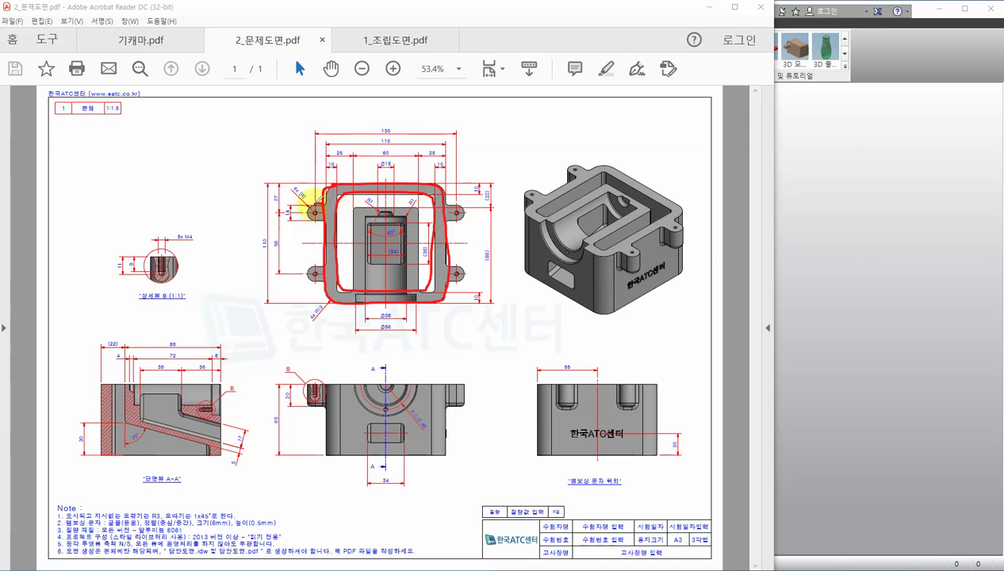
mouse_move(625, 246)
left_mouse_down()
mouse_move(624, 269)
mouse_move(634, 248)
left_mouse_up()
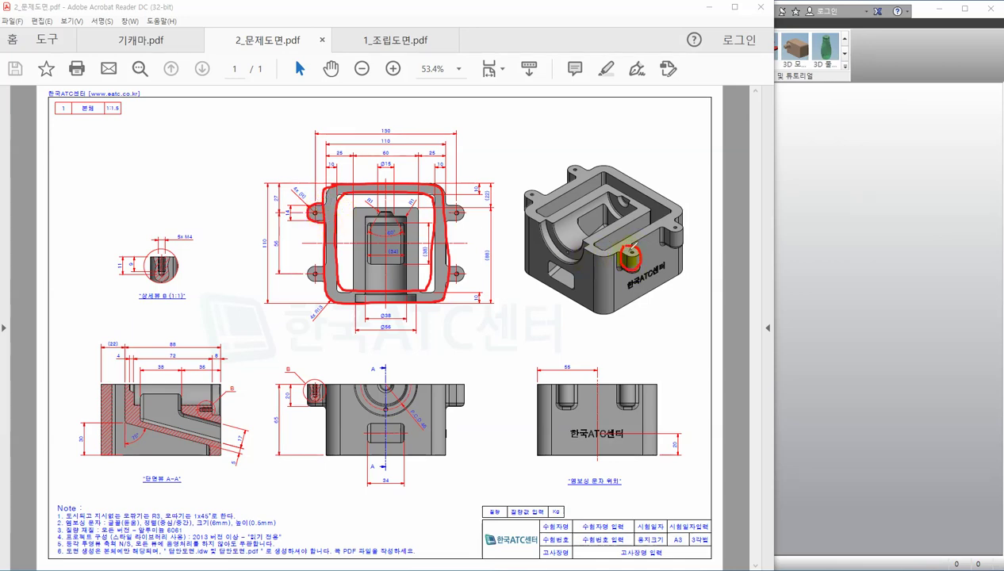
mouse_move(548, 214)
left_mouse_down()
mouse_move(535, 240)
mouse_move(579, 268)
mouse_move(619, 234)
mouse_move(637, 197)
left_mouse_up()
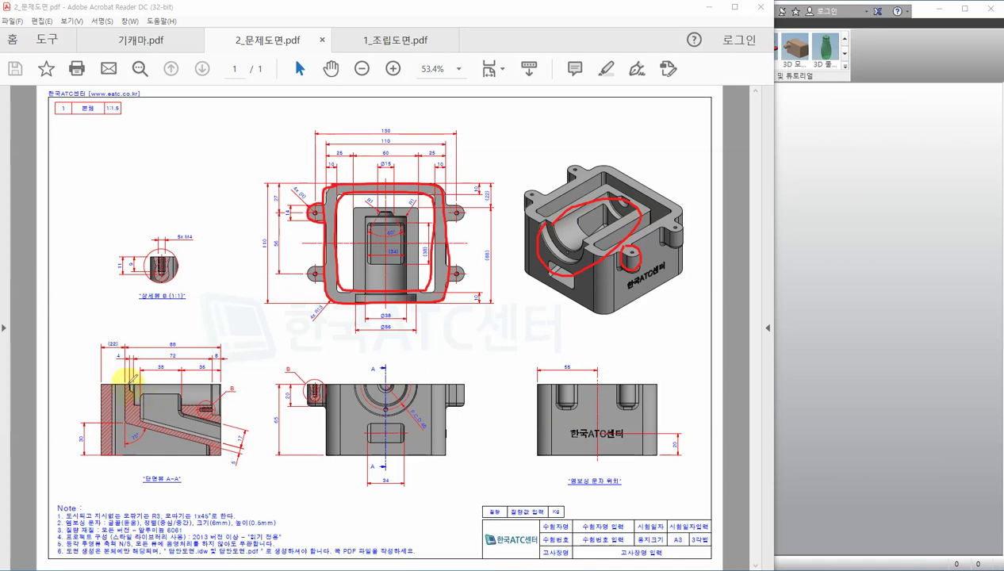
left_click_drag(125, 377, 133, 416)
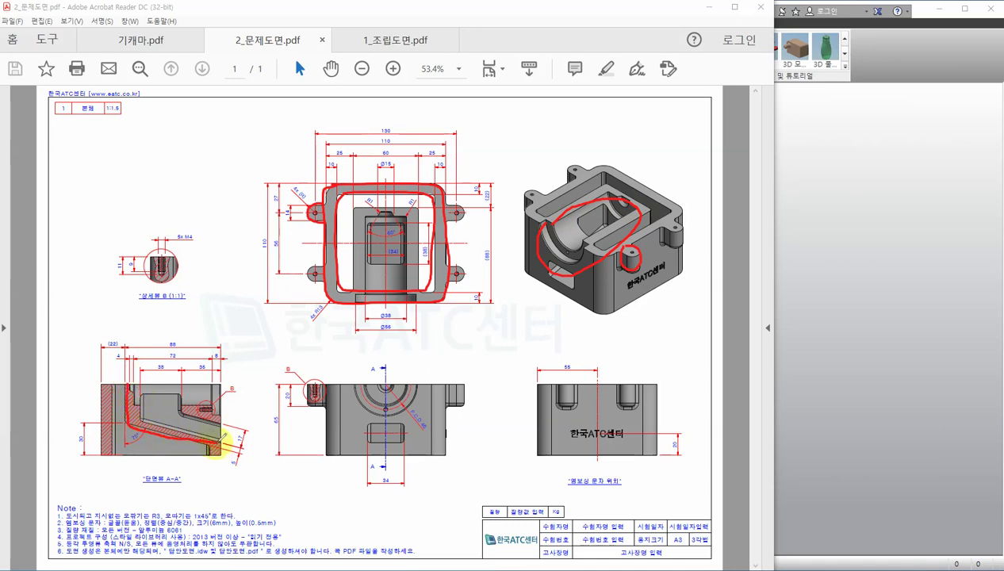
mouse_move(128, 383)
left_mouse_down()
mouse_move(228, 385)
mouse_move(224, 441)
left_mouse_up()
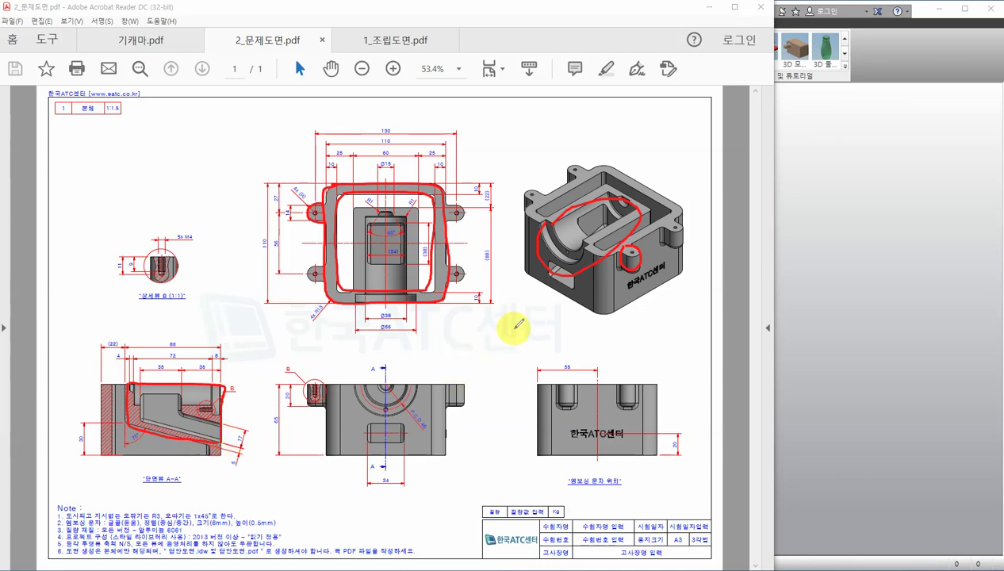
mouse_move(570, 427)
left_mouse_down()
mouse_move(566, 436)
mouse_move(619, 438)
left_mouse_up()
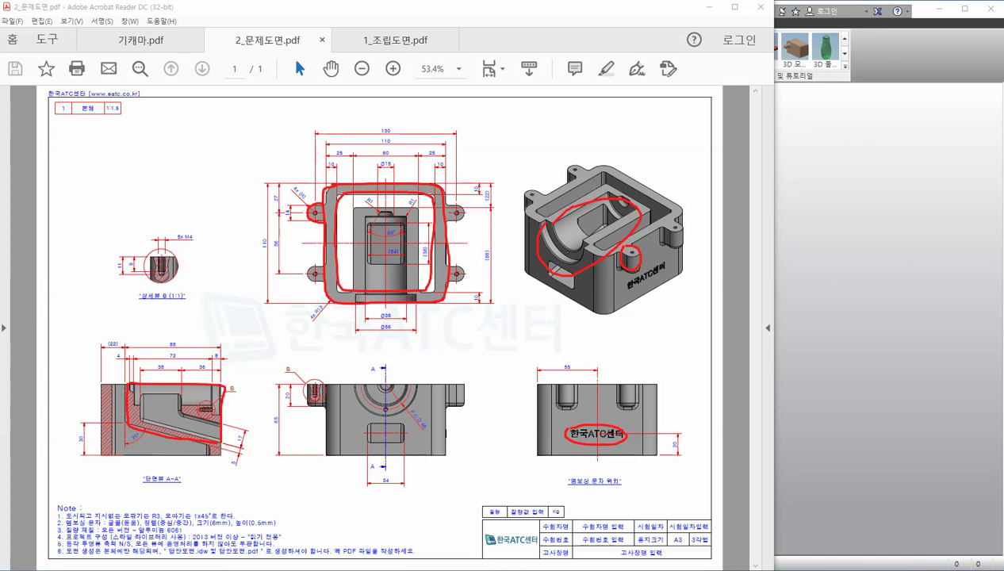
key("Escape")
left_click(912, 105)
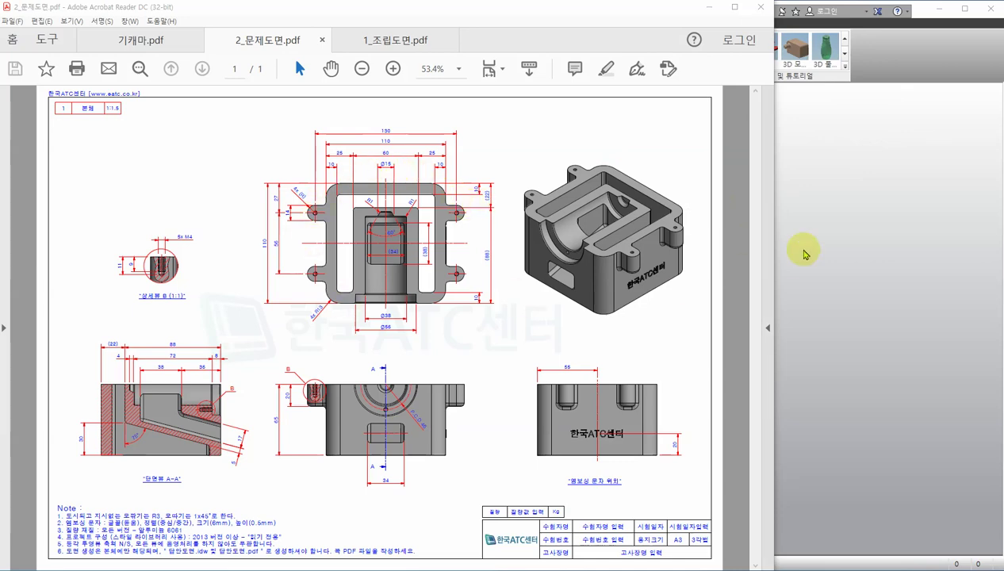
Narrow the PDF window to half the screen and enlarge the drawing to 66.7% around the plan and front views
left_click_drag(776, 226, 520, 224)
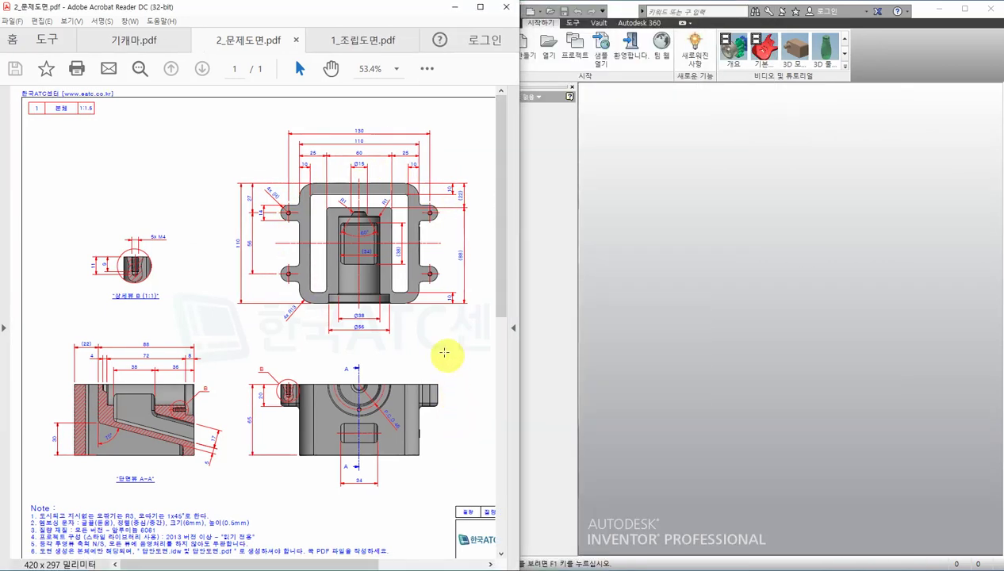
scroll(455, 280, "up", 1, "ctrl")
scroll(448, 317, "up", 1)
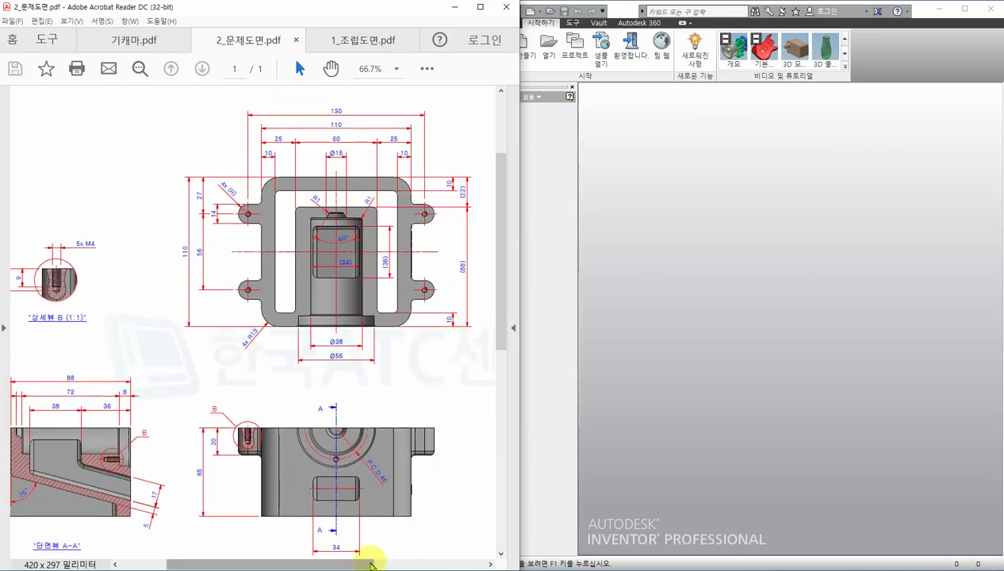
left_click_drag(369, 560, 375, 560)
Switch to Autodesk Inventor and create a new part from the Standard.ipt template in the 20220319.ipj project
left_click(724, 239)
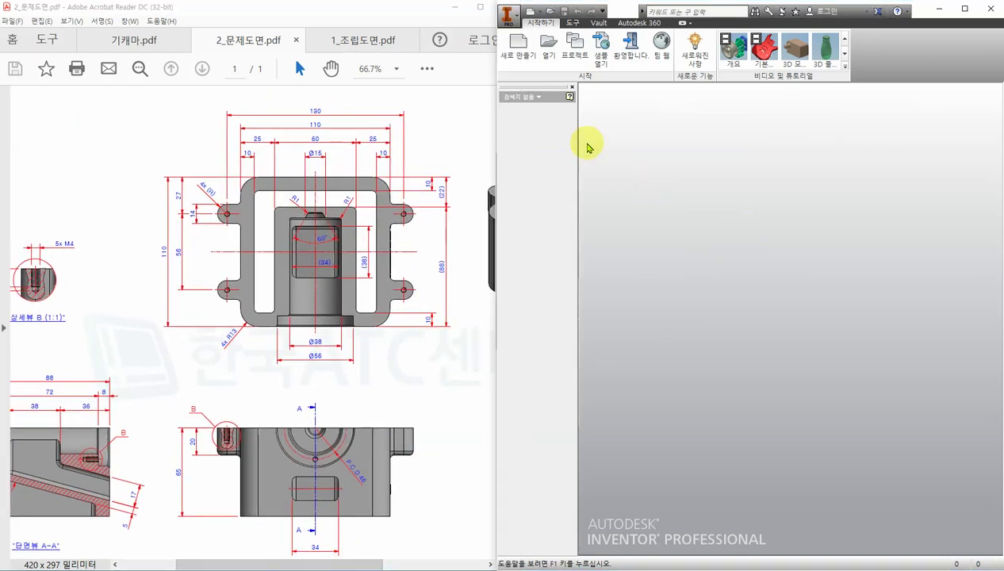
left_click(517, 46)
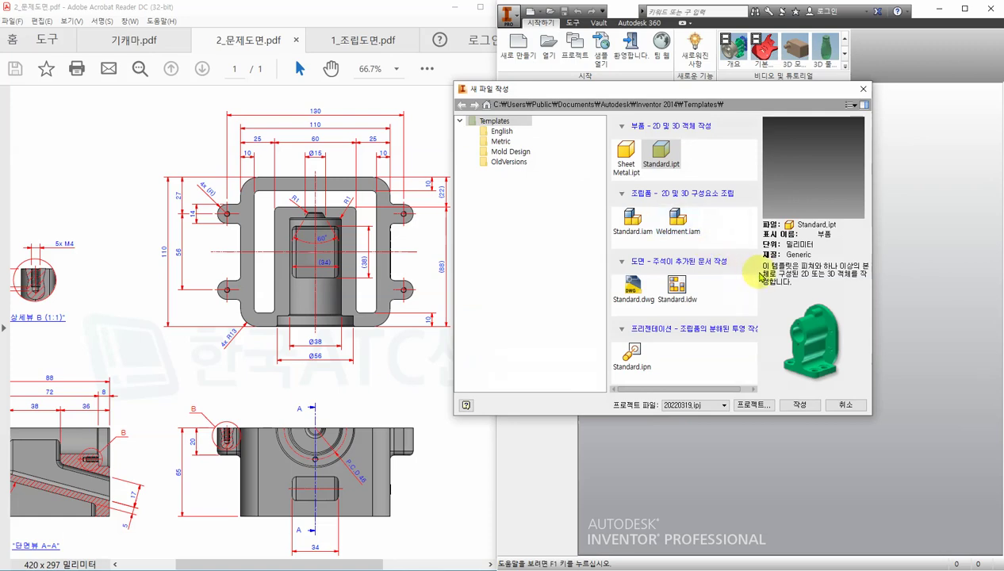
left_click(723, 405)
left_click(723, 407)
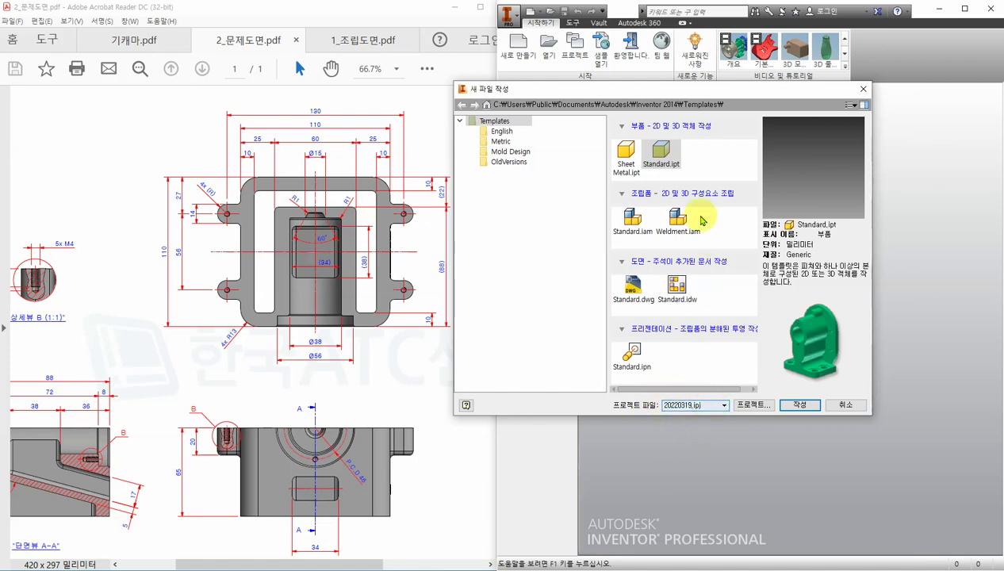
left_click(797, 405)
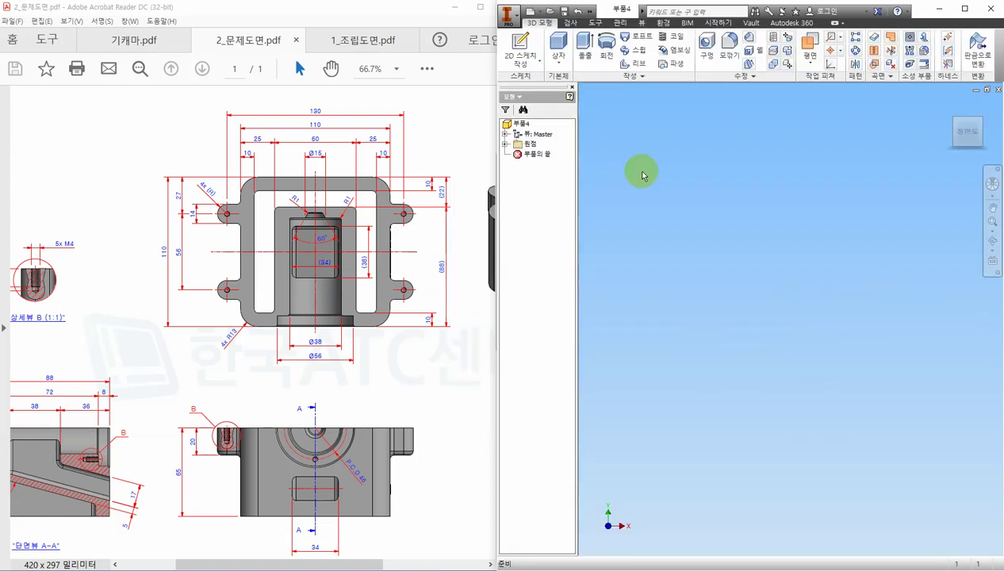
Start a 2D sketch on the horizontal XZ origin plane and rotate the sketch view by 180 degrees
left_click(521, 46)
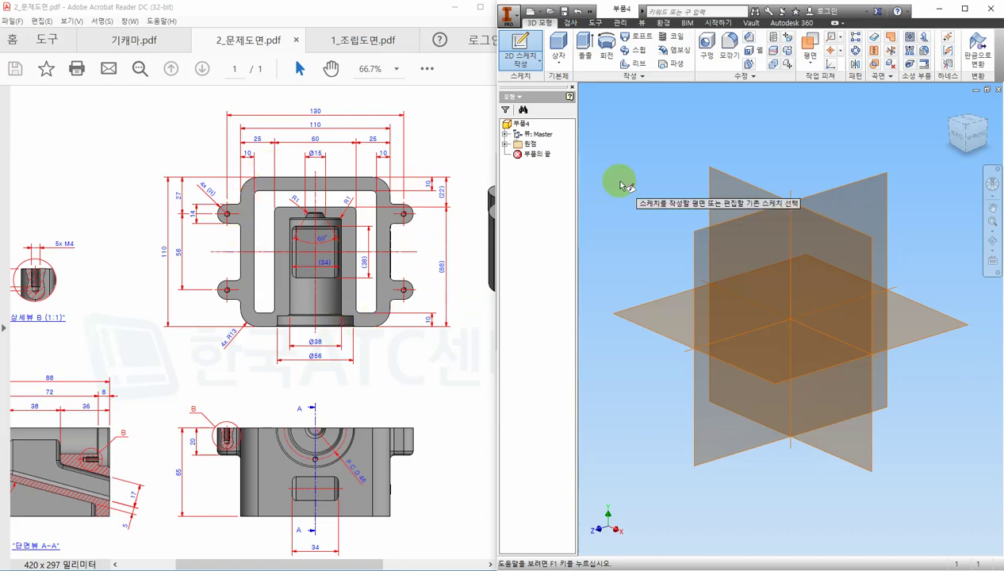
left_click(655, 308)
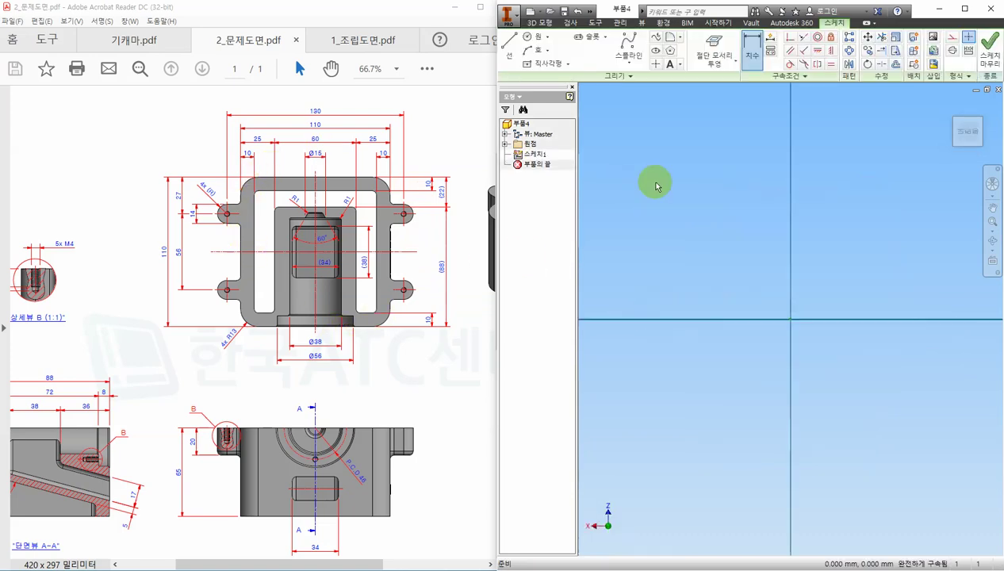
mouse_move(965, 161)
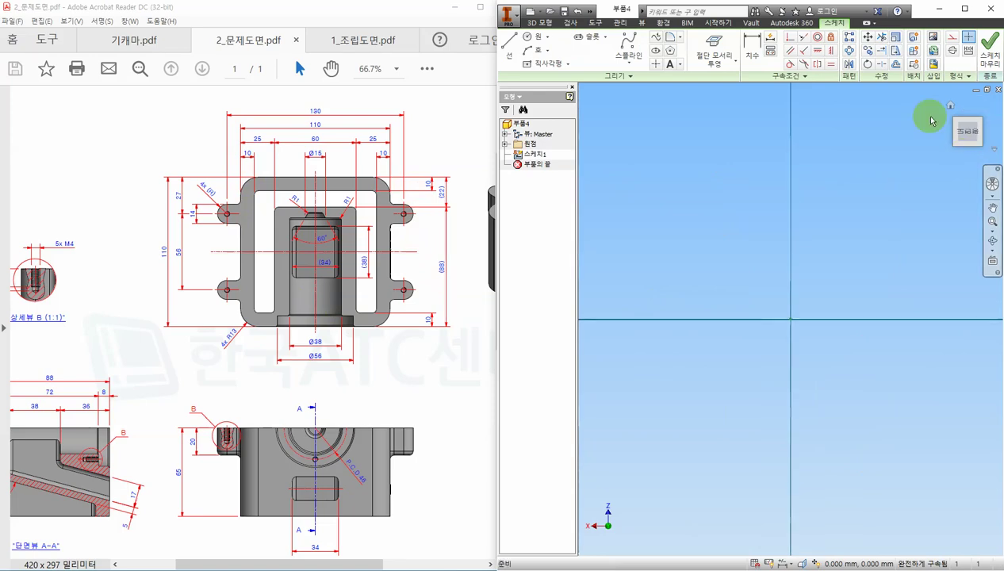
left_click(980, 107)
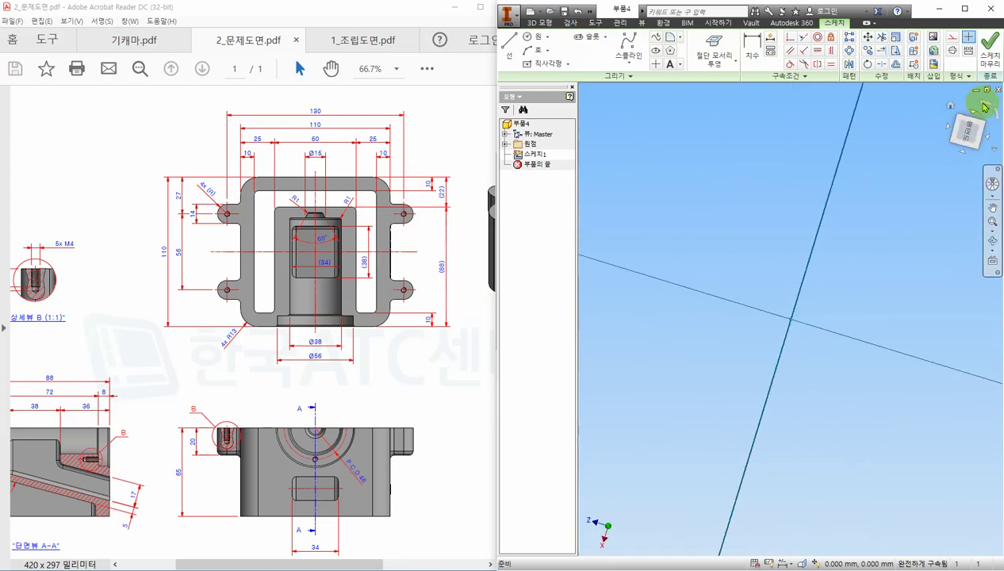
left_click(966, 129)
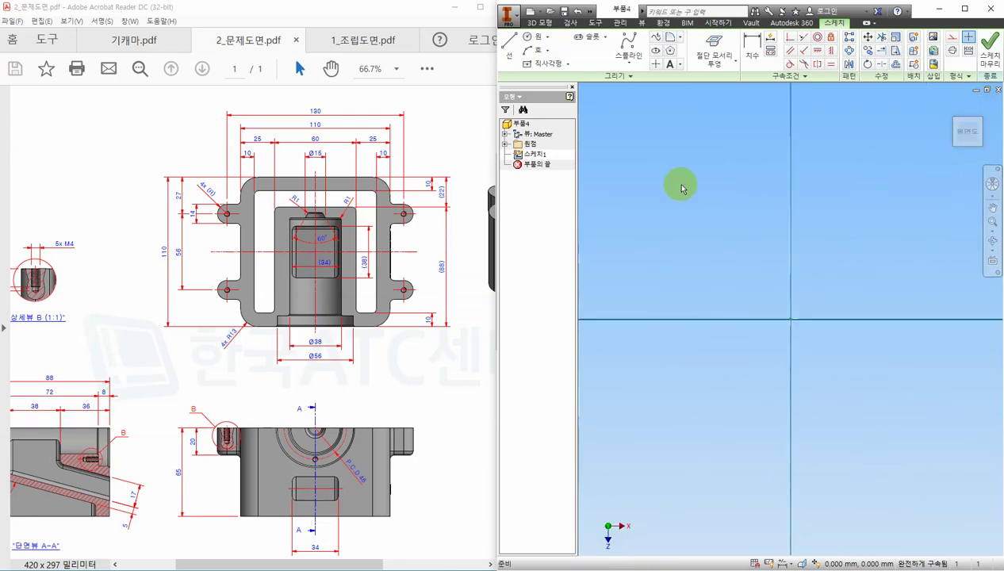
Sketch a 110 by 110 mm rectangle centred on the origin and finish the sketch
left_click(568, 64)
left_click(570, 132)
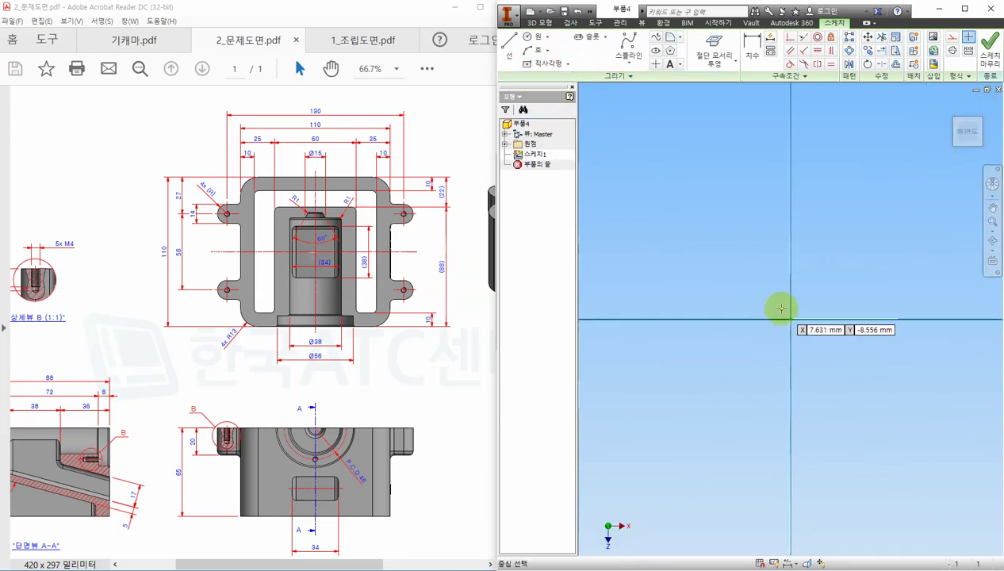
left_click(790, 319)
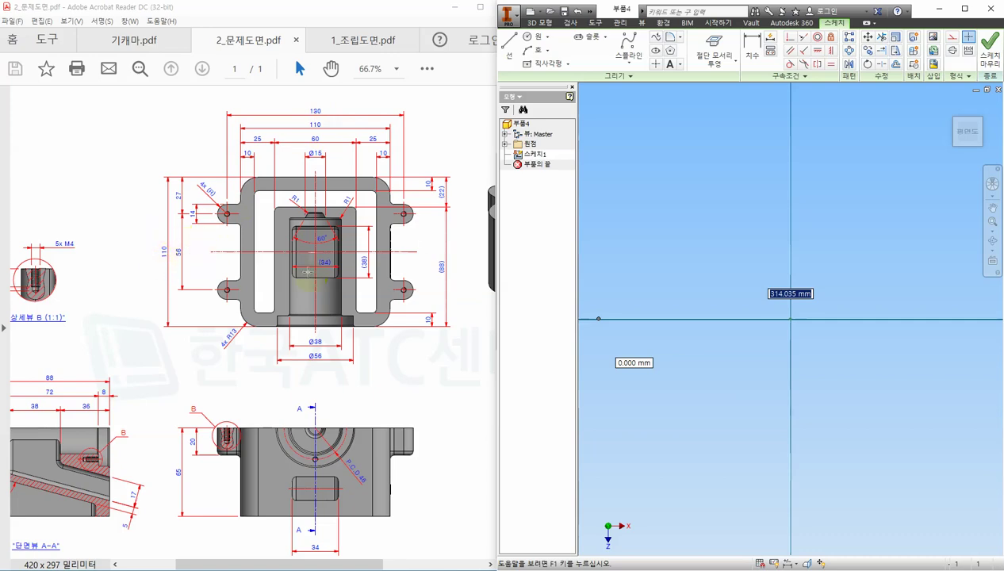
type("110")
key("Tab")
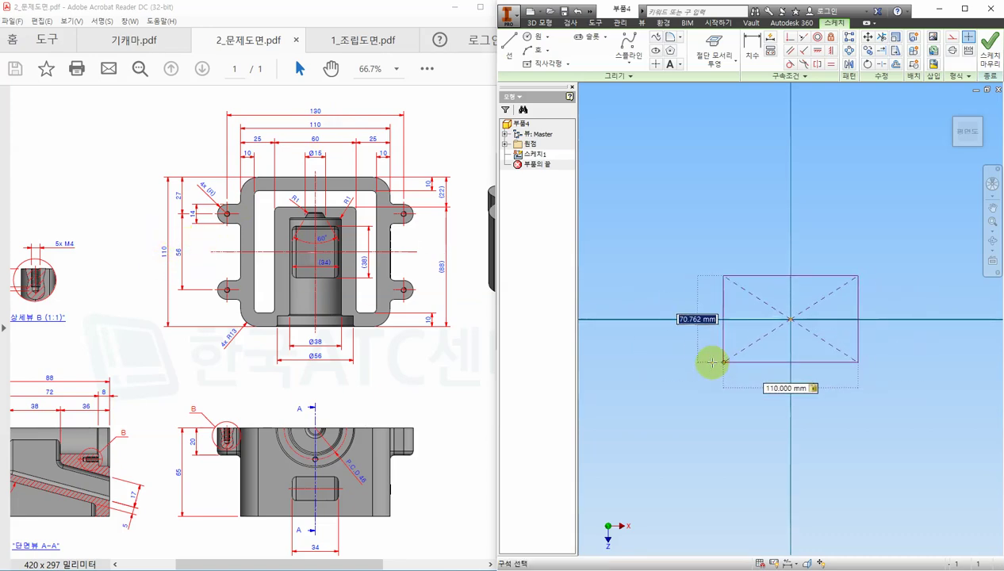
type("110")
key("Return")
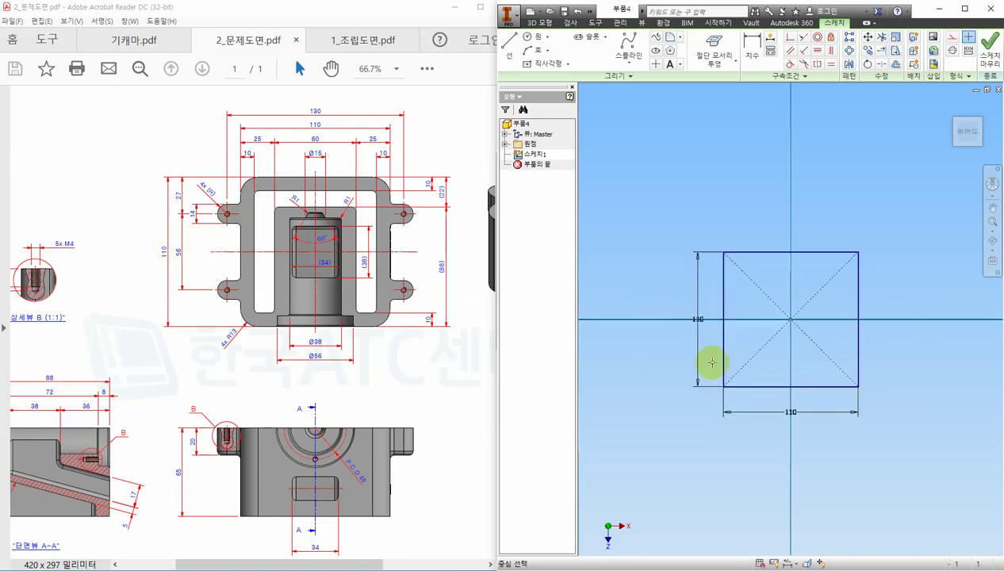
left_click(991, 49)
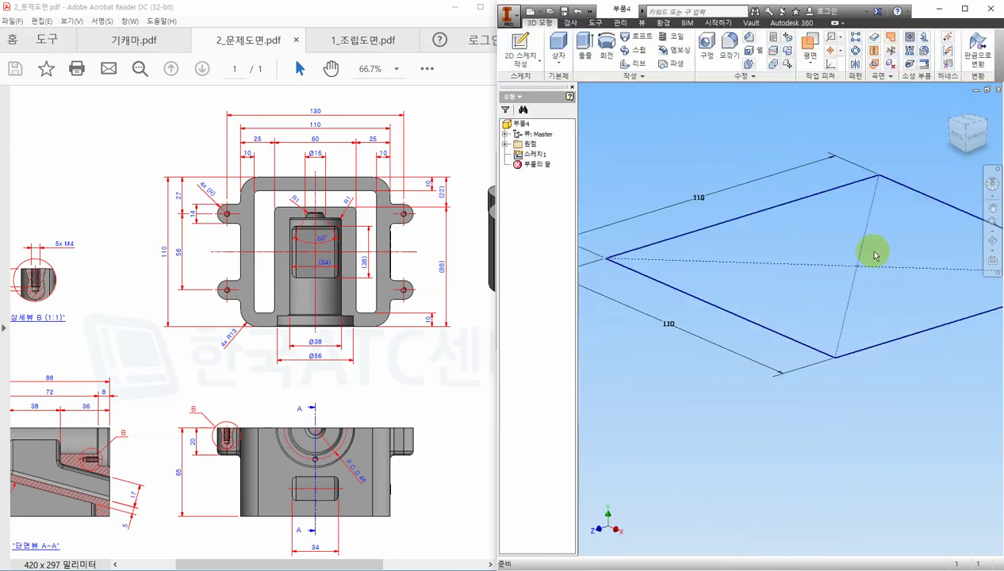
Extrude the square profile upward 65 mm as a solid block
scroll(876, 255, "up", 2)
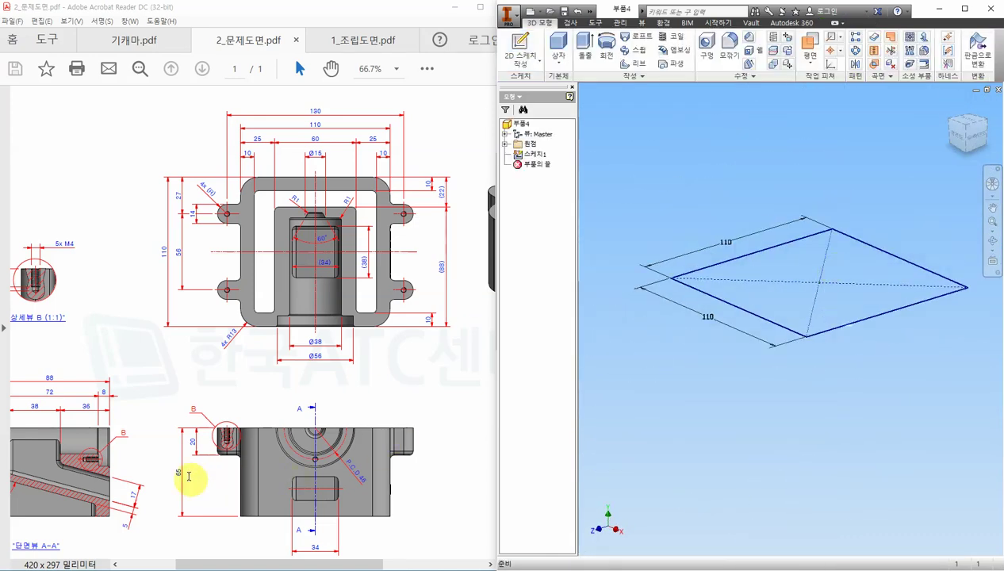
left_click(585, 49)
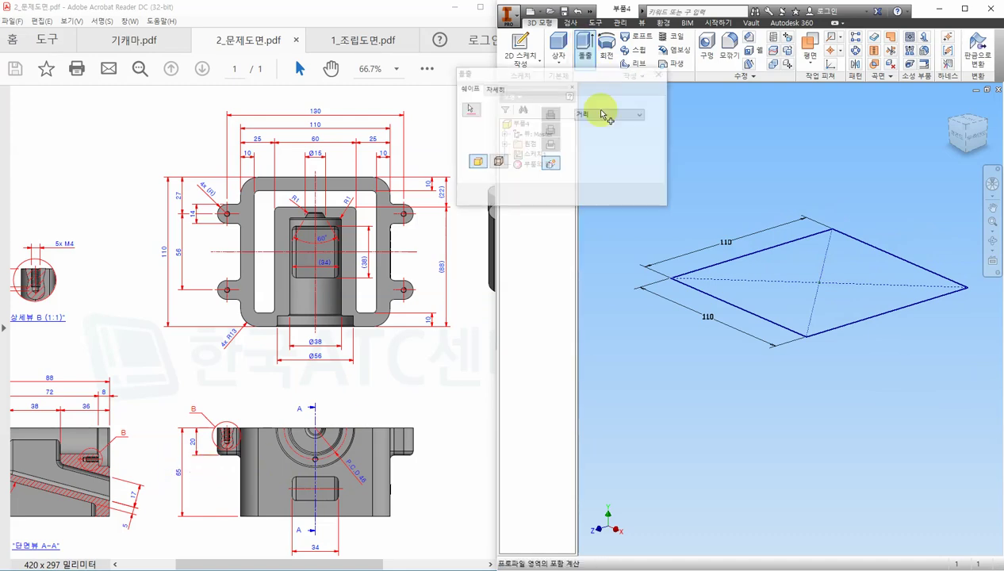
left_click(598, 130)
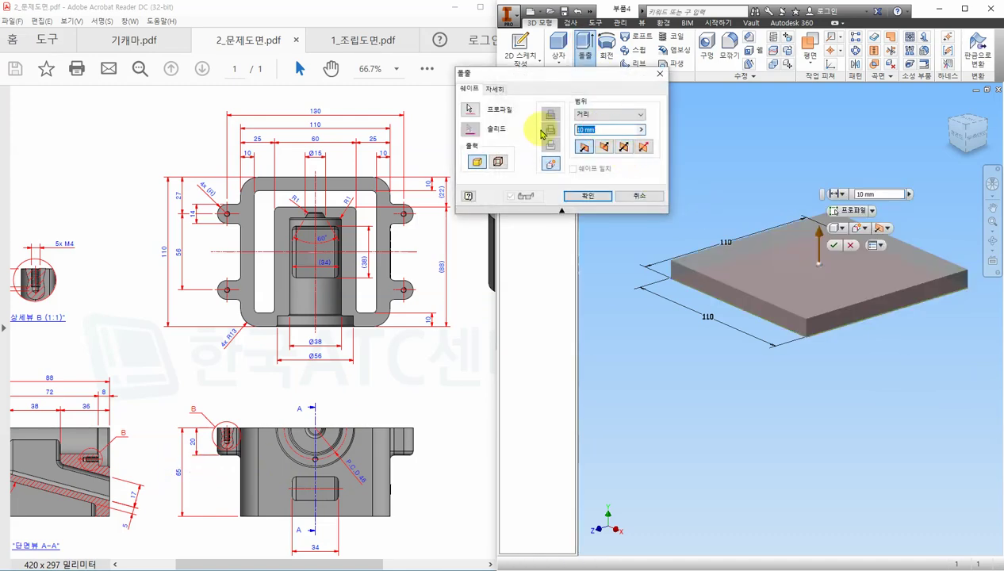
type("65")
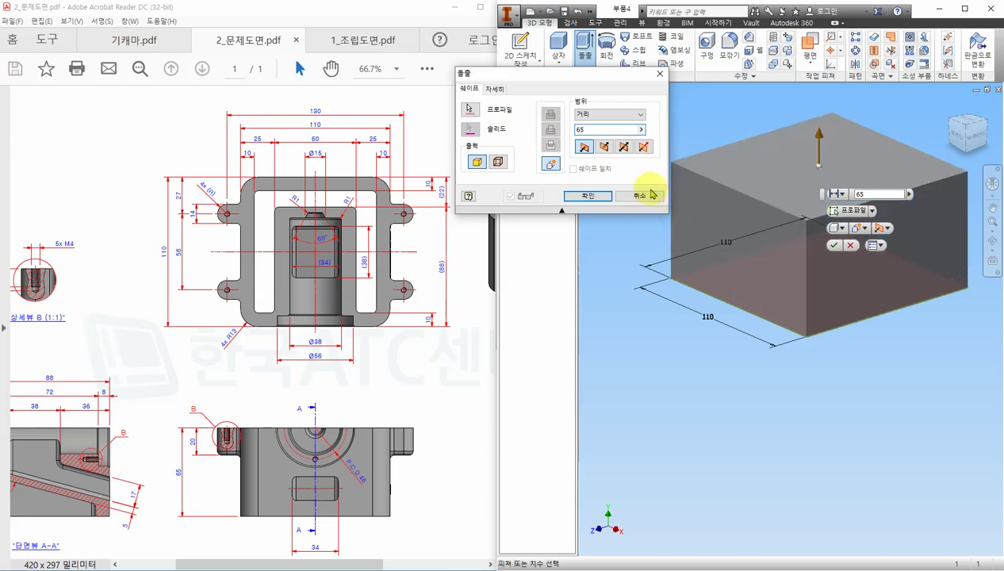
left_click(588, 196)
middle_click_drag(847, 354, 820, 406)
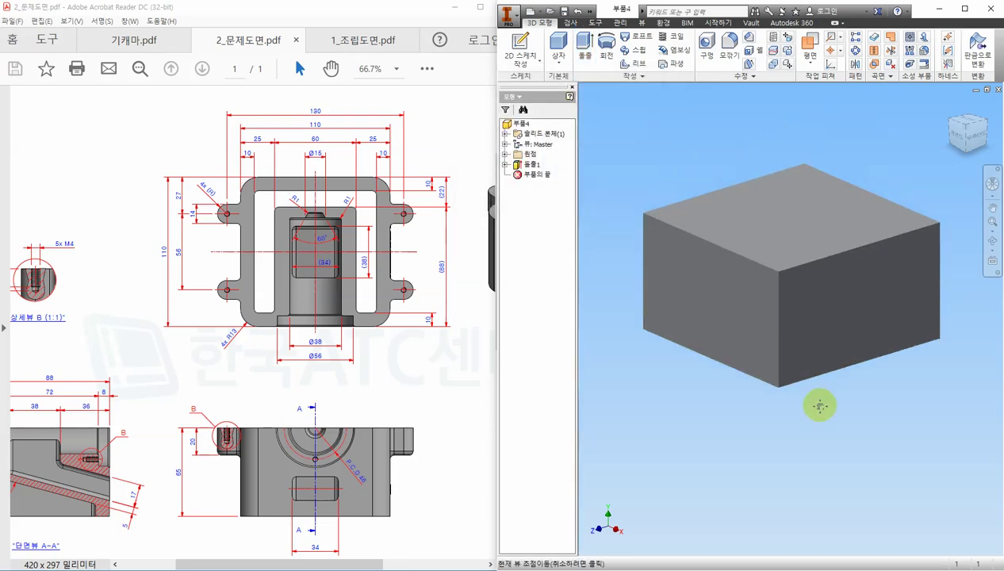
Set the model's visual style to shaded with edges (모서리로 음영처리)
left_click(645, 24)
left_click(589, 48)
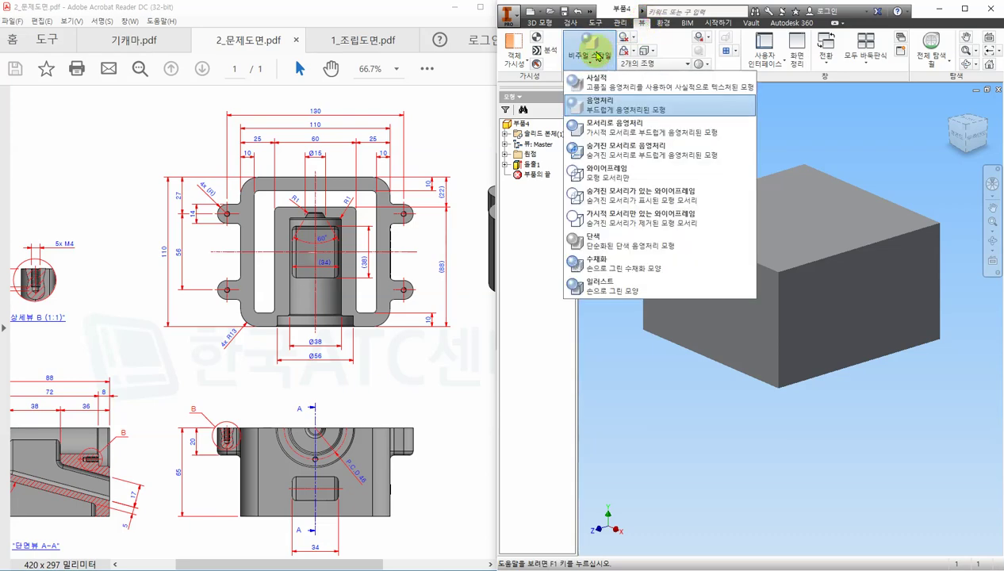
left_click(625, 127)
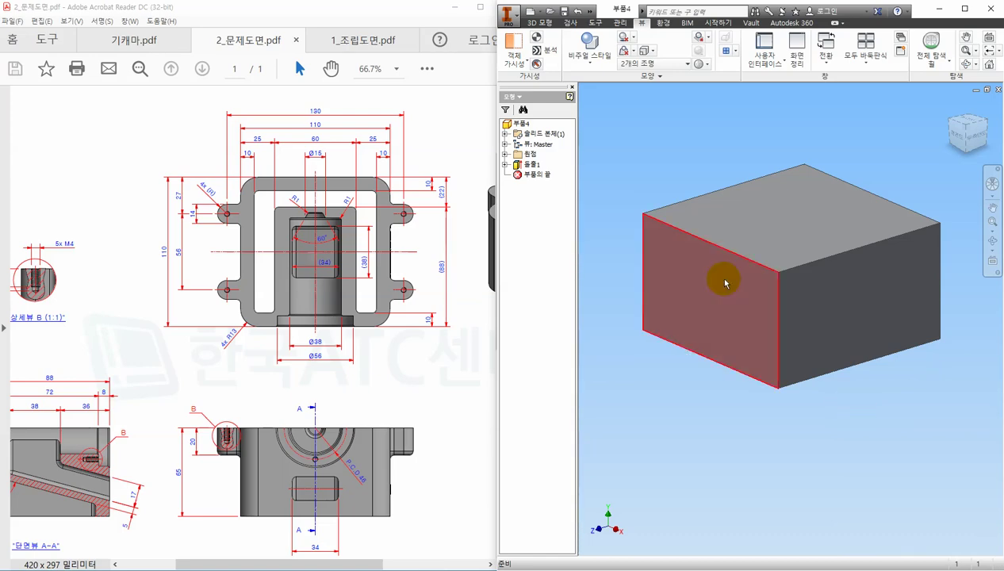
Check the material requirement in the PDF drawing's notes and assign 알루미늄 6061 from the Inventor material library to the part
left_click(452, 396)
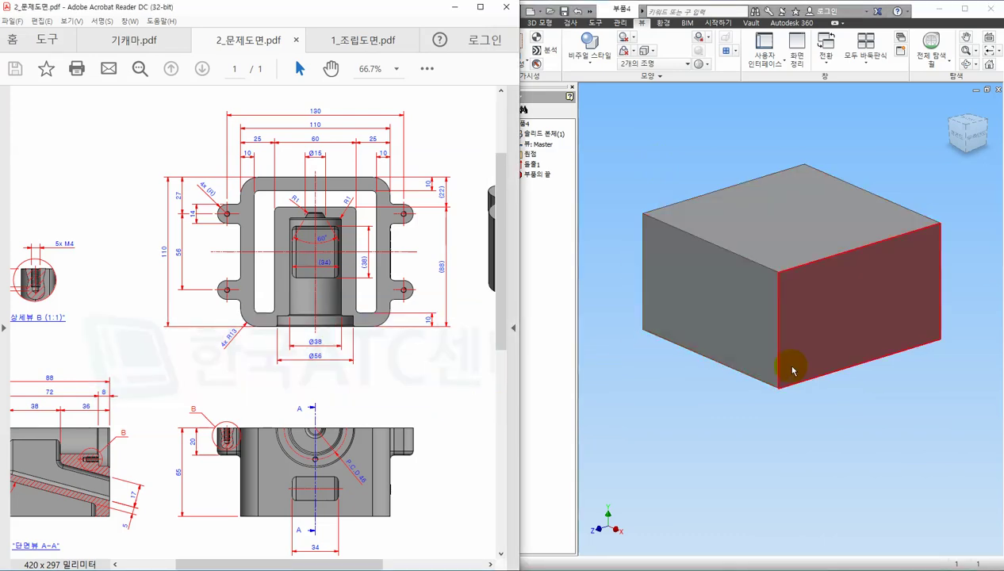
left_click_drag(359, 566, 303, 567)
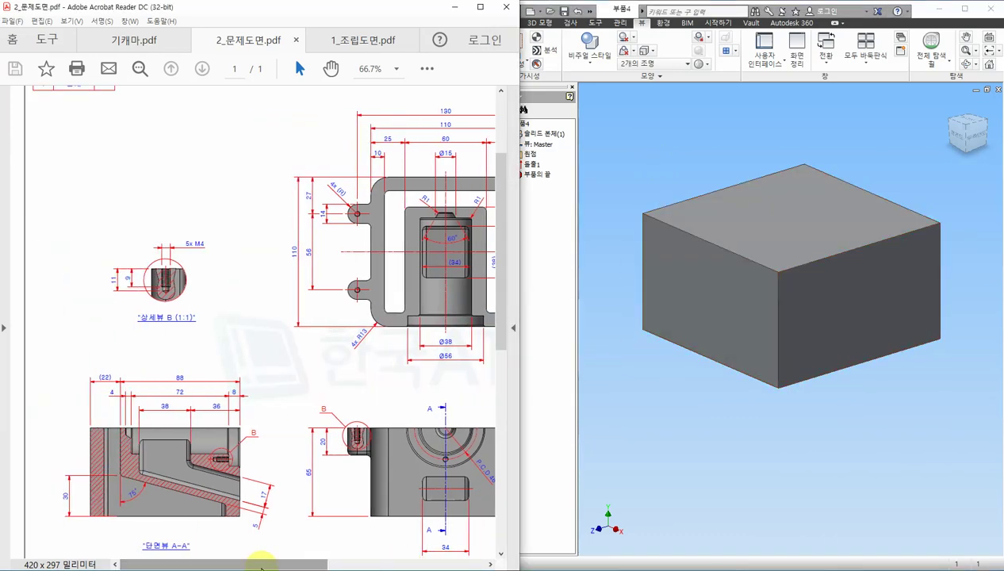
scroll(329, 387, "down", 3)
scroll(332, 398, "down", 1)
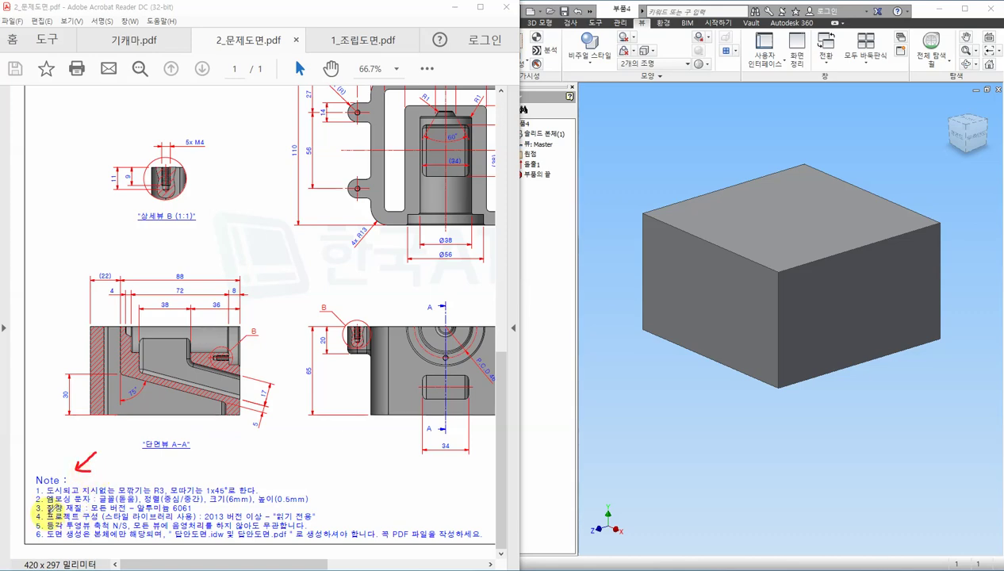
left_click_drag(46, 513, 195, 511)
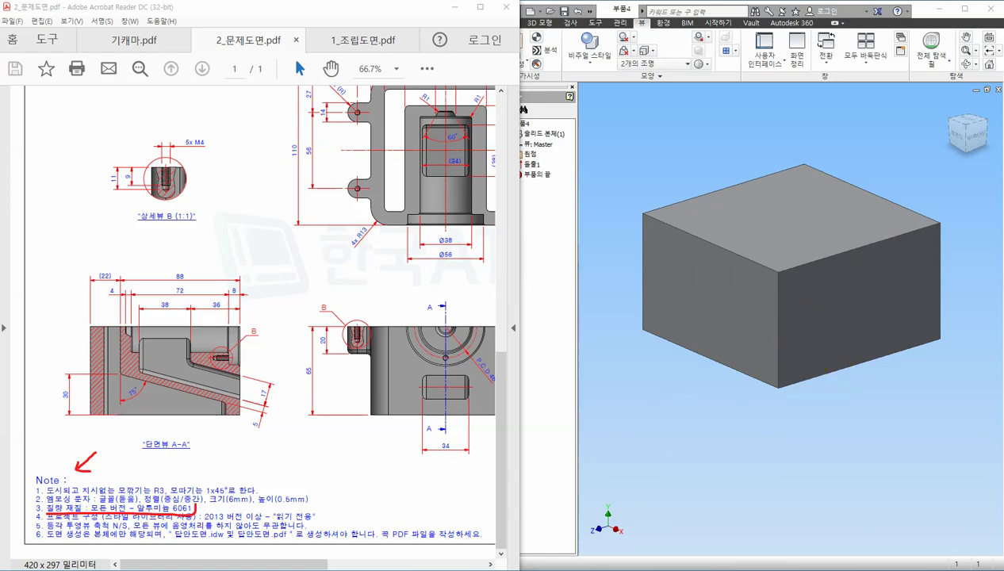
left_click(742, 128)
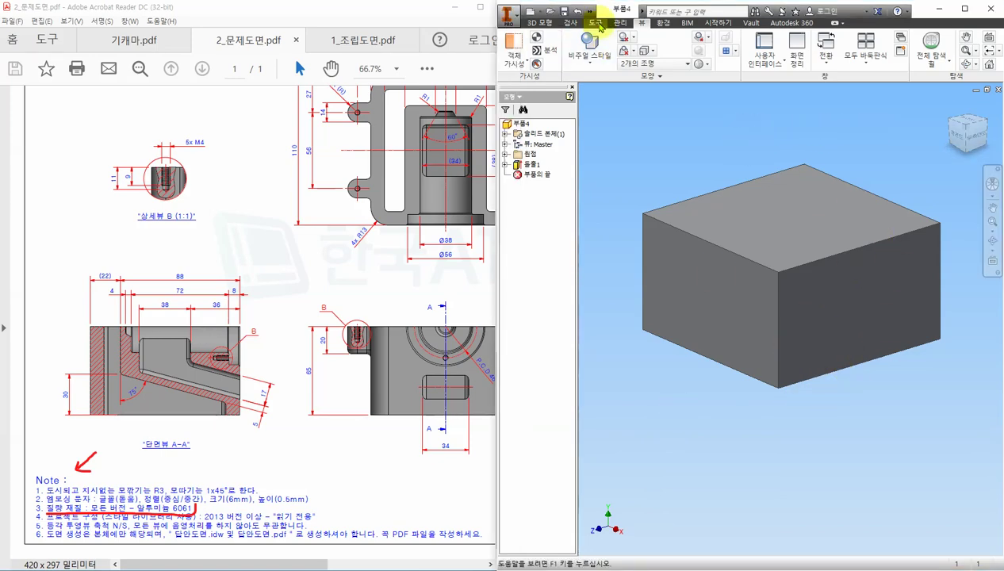
left_click(597, 24)
left_click(511, 44)
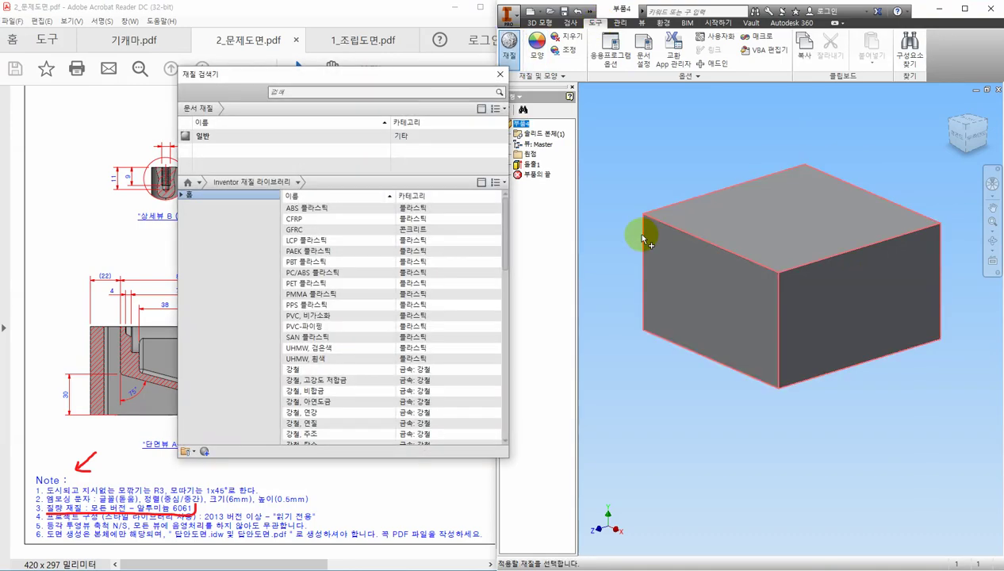
scroll(462, 312, "down", 10)
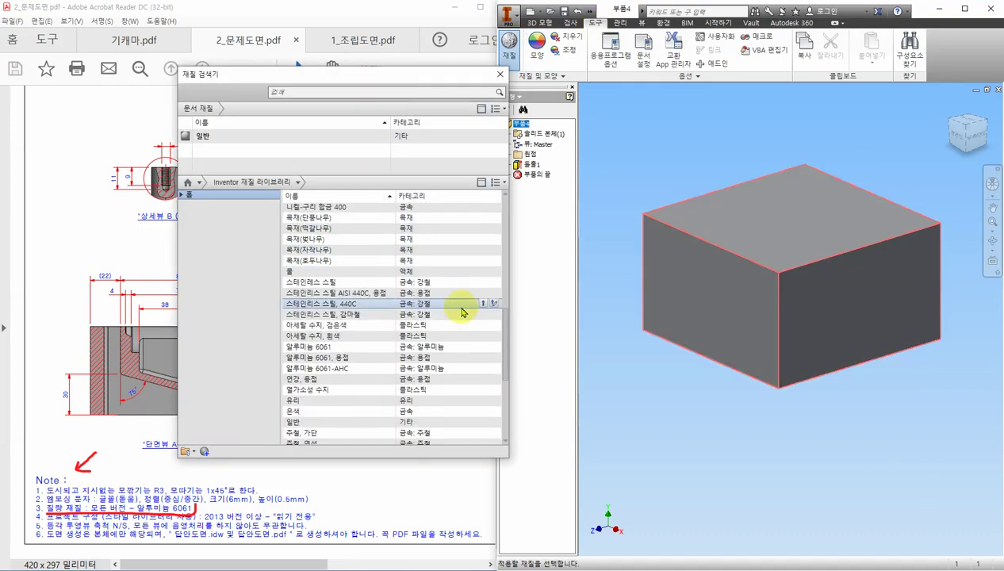
scroll(463, 312, "down", 1)
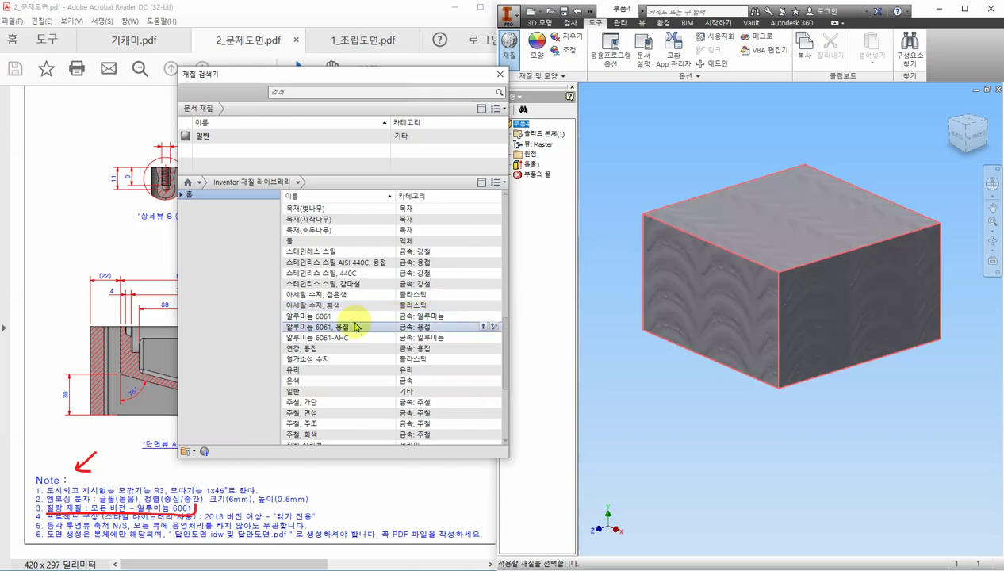
left_click(483, 316)
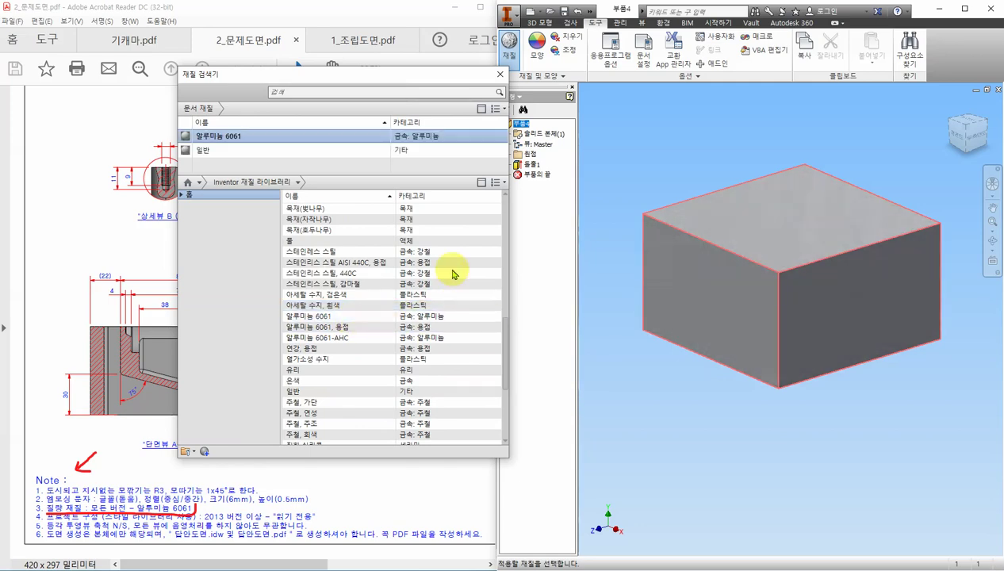
left_click(501, 75)
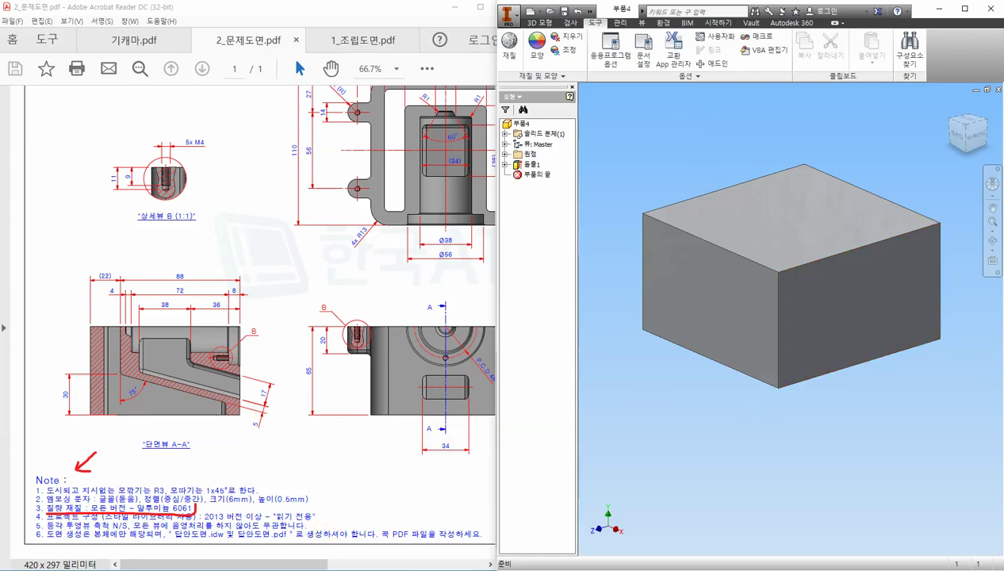
Round the block's four vertical corner edges with a 13 mm radius fillet, as dimensioned in the drawing's plan view
left_click_drag(308, 562, 401, 562)
scroll(321, 230, "up", 2)
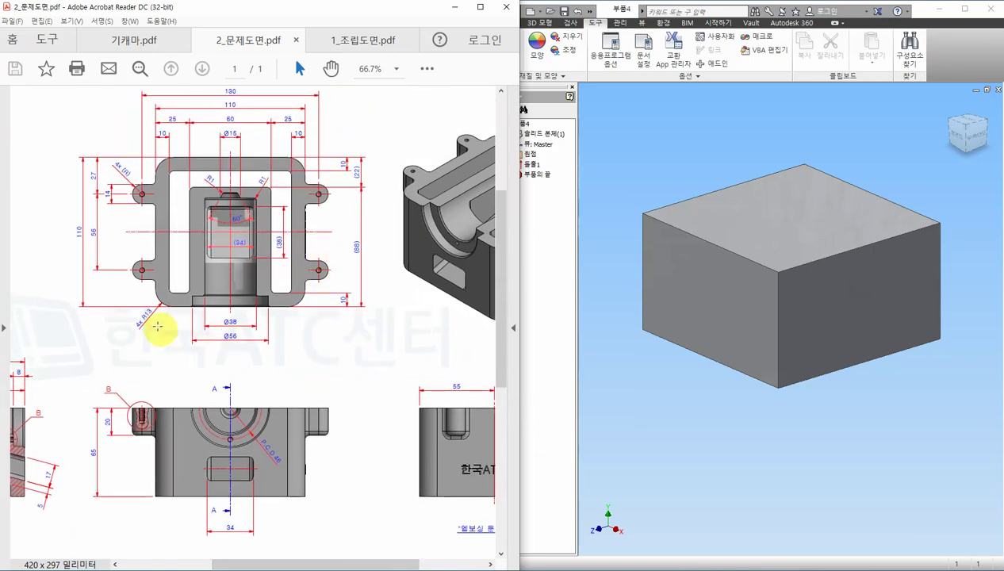
left_click(661, 184)
left_click(541, 22)
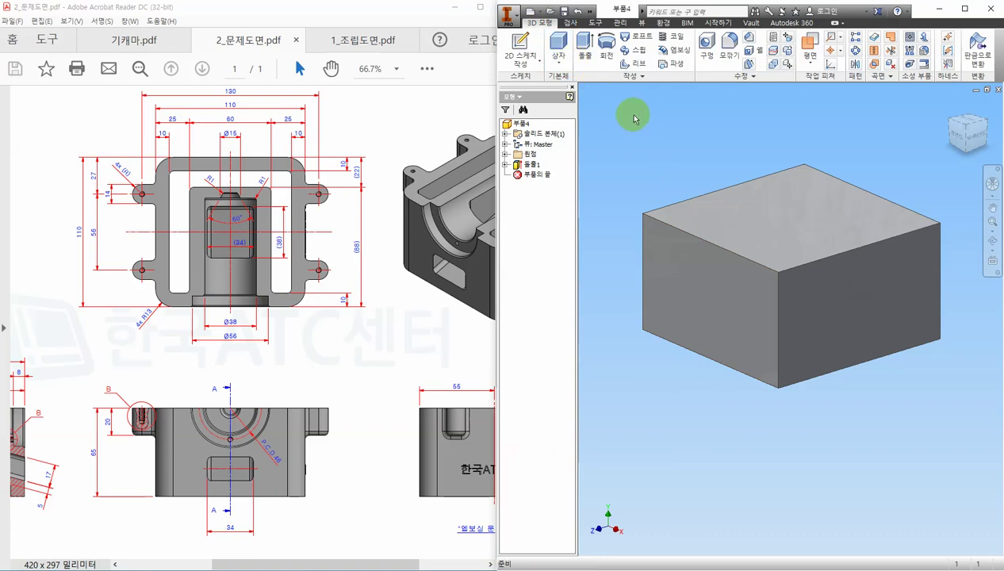
left_click(729, 47)
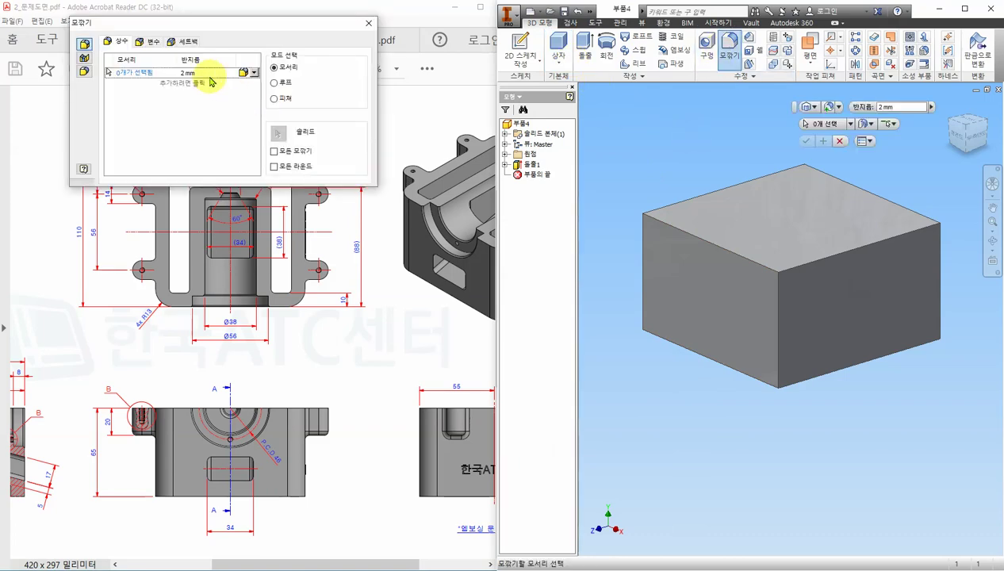
left_click_drag(240, 18, 512, 81)
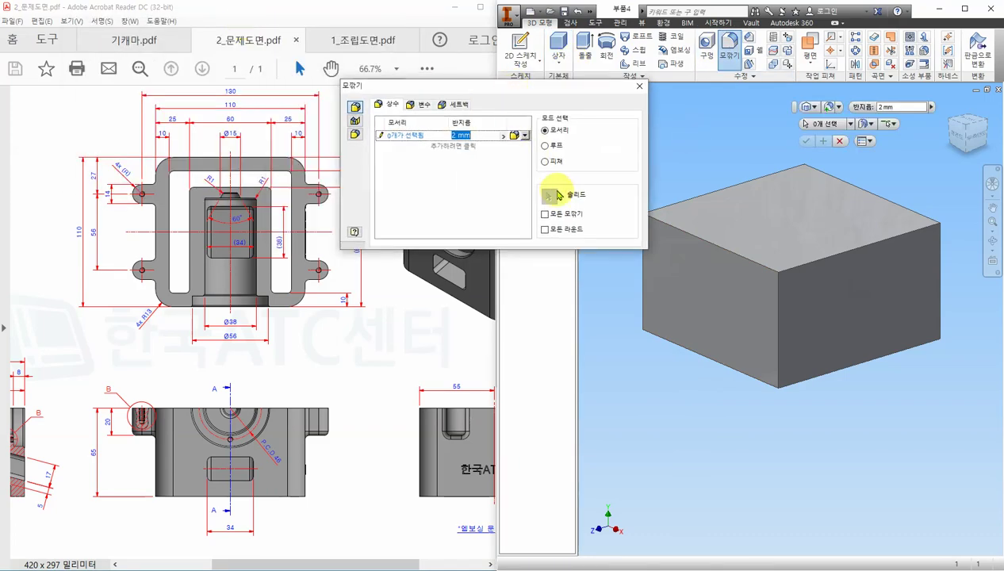
type("13")
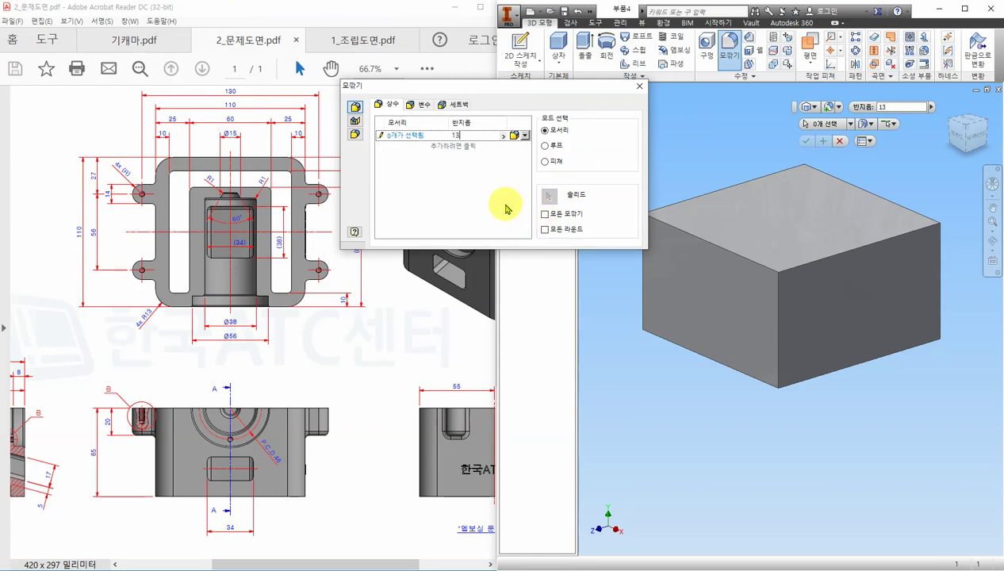
left_click(778, 328)
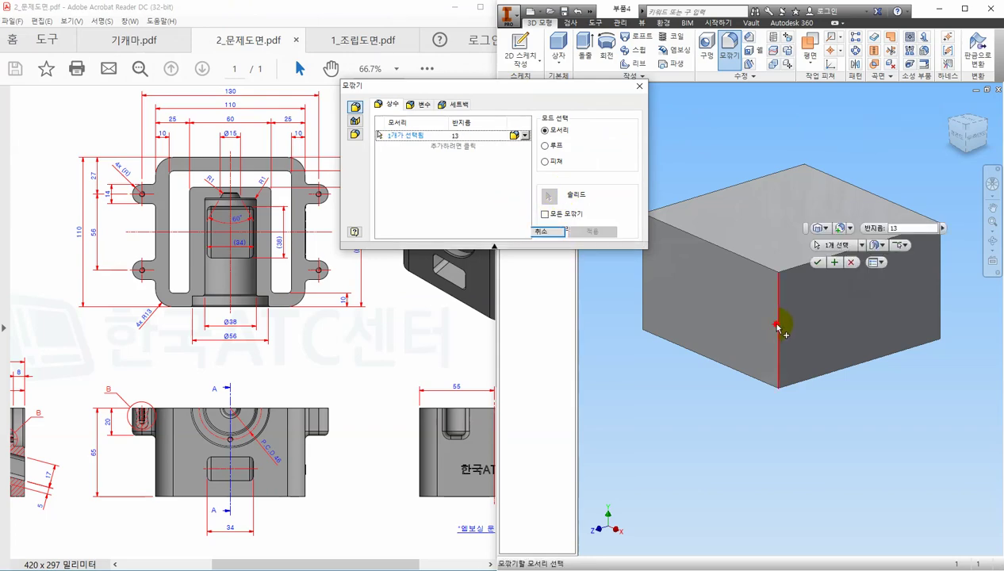
left_click(645, 280)
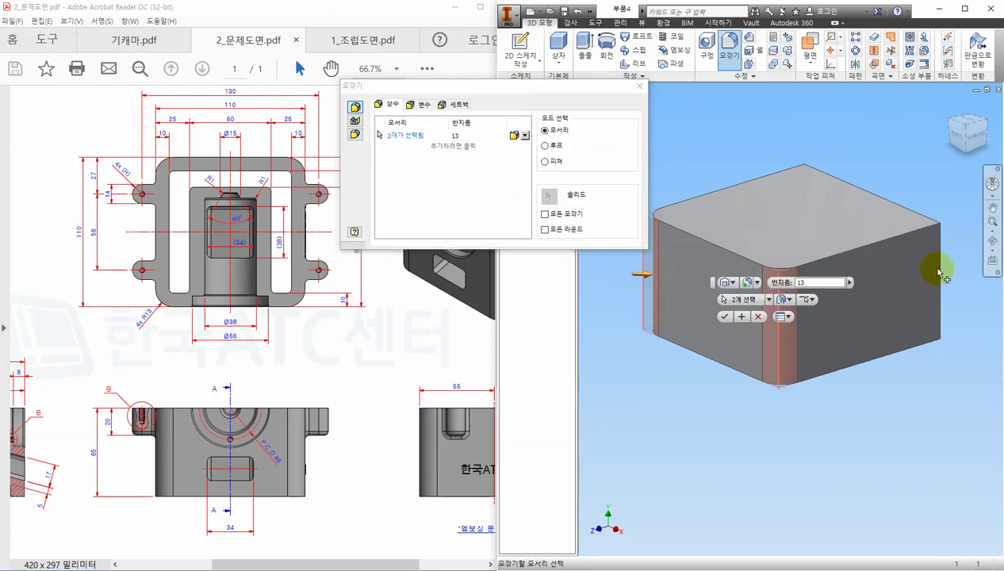
left_click(941, 274)
left_click(808, 184)
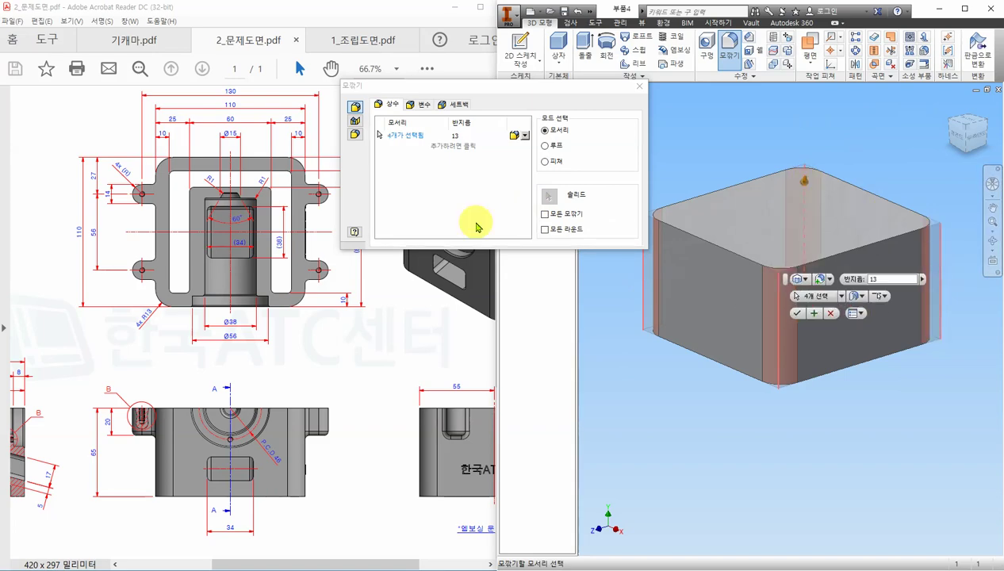
left_click(503, 233)
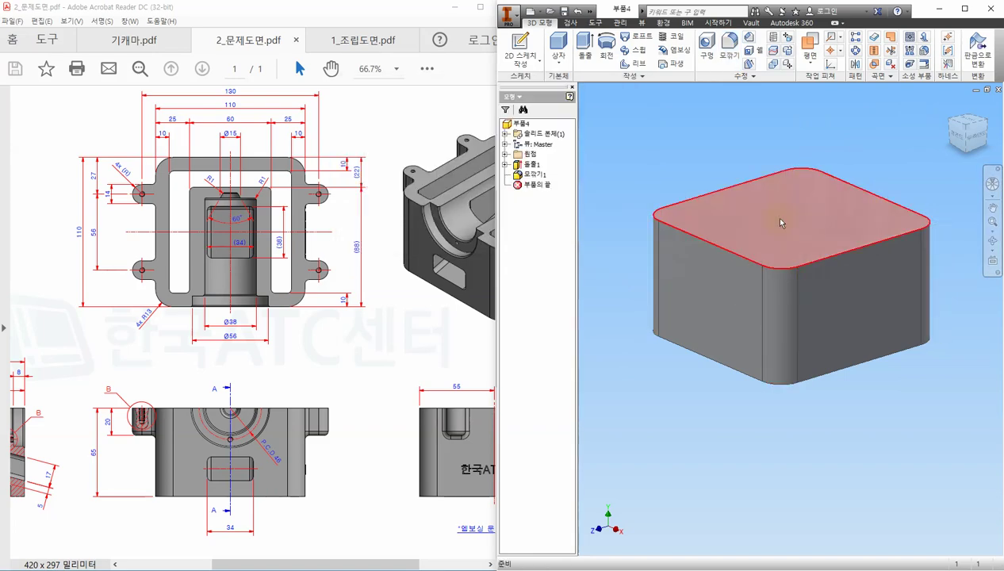
Start a sketch on the block's top face and offset its rounded outline inward by about 9.4 mm as a closed loop
right_click(779, 217)
left_click(785, 251)
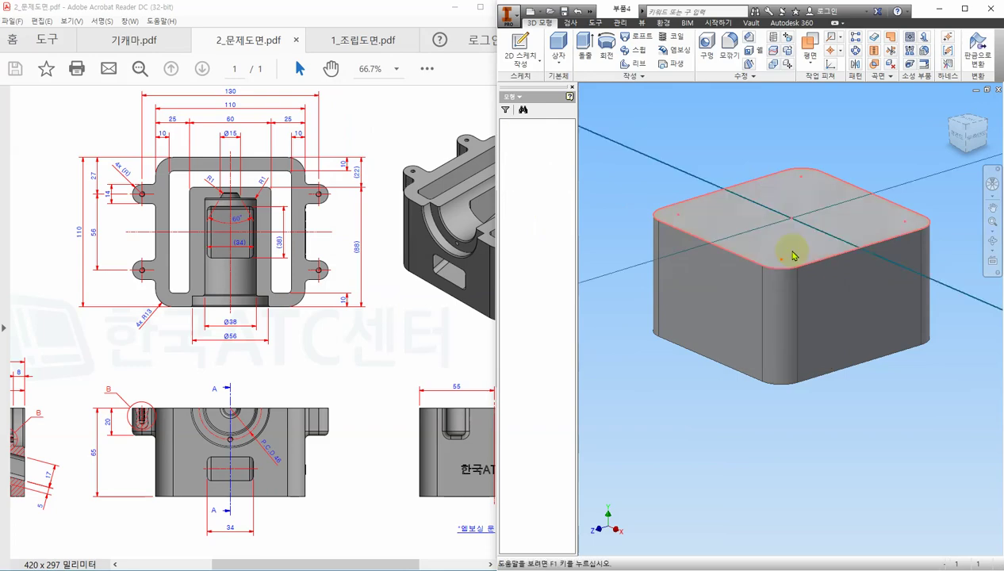
left_click(757, 149)
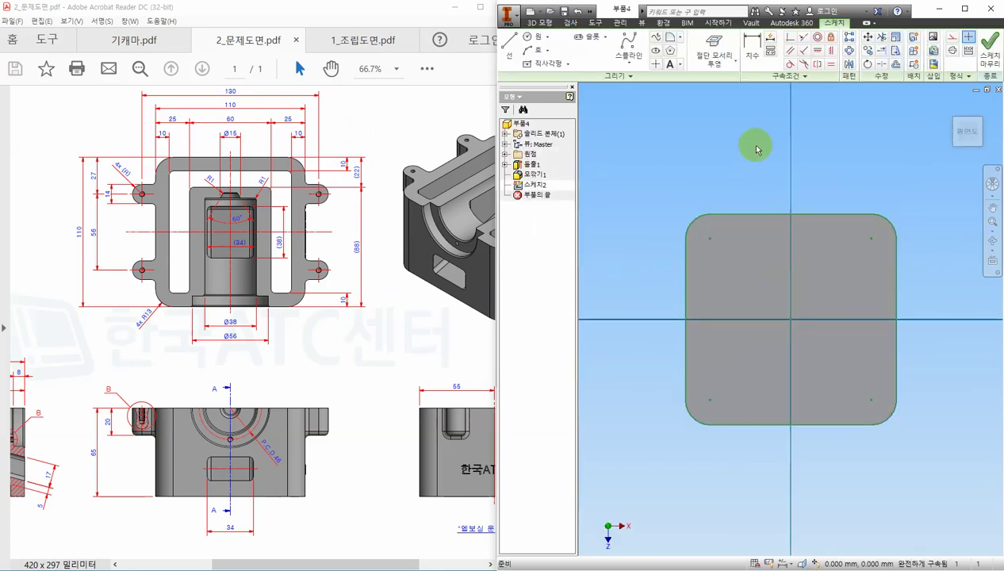
left_click(896, 65)
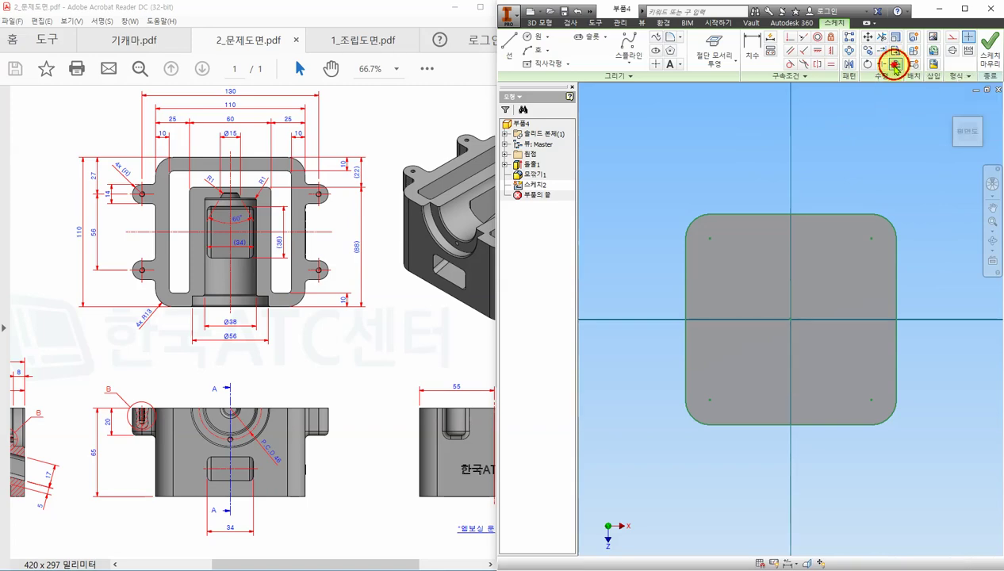
left_click(828, 220)
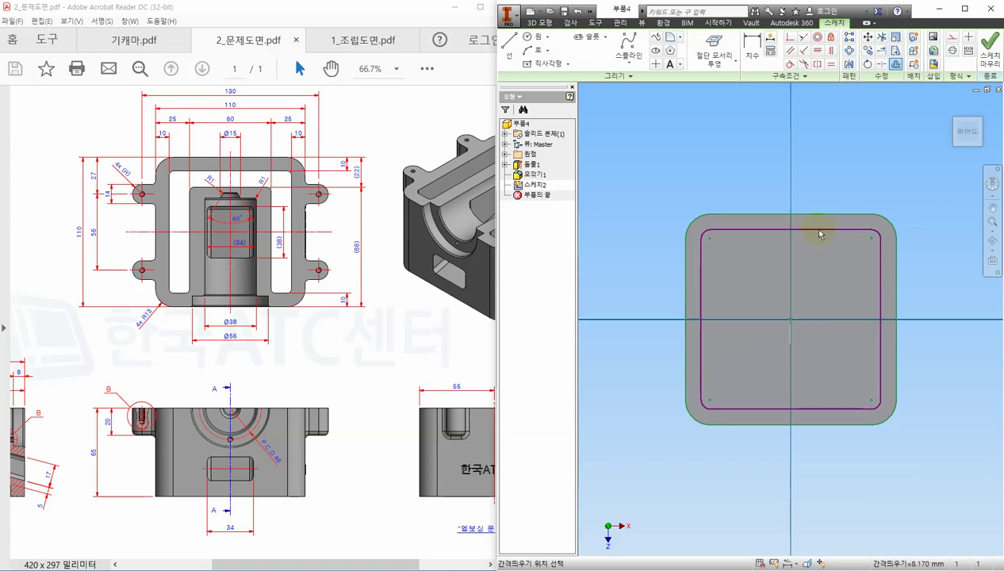
right_click(820, 234)
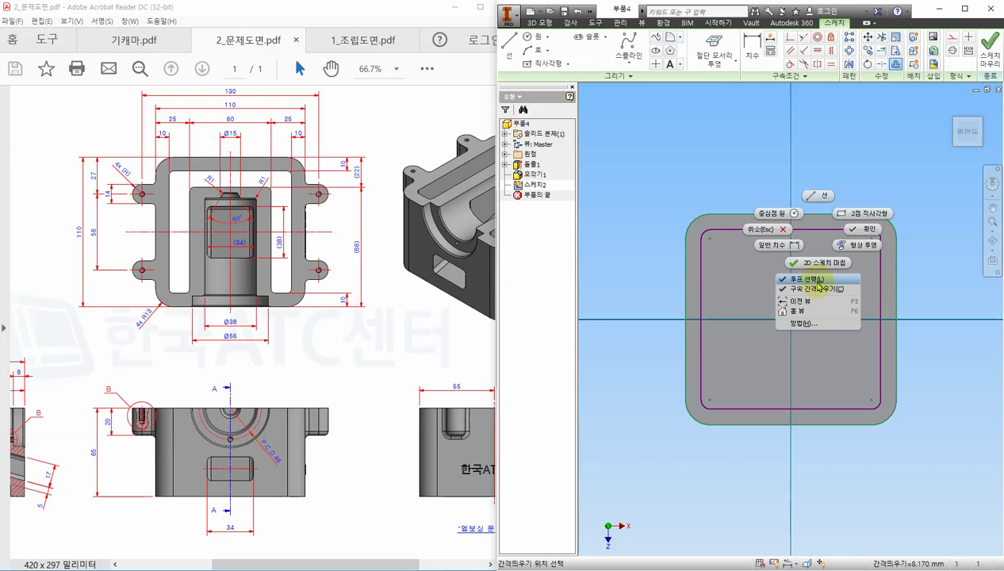
left_click(822, 241)
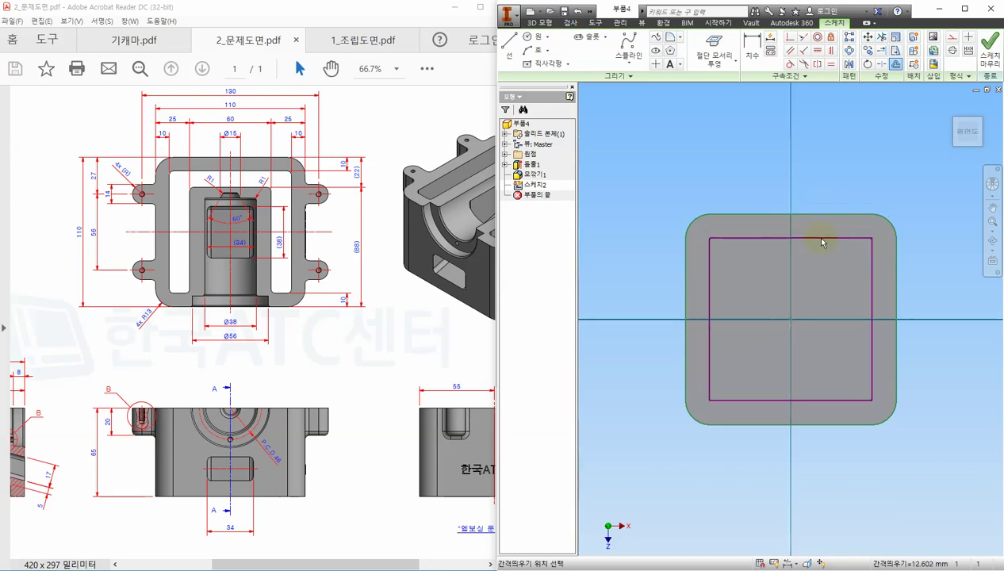
left_click(822, 236)
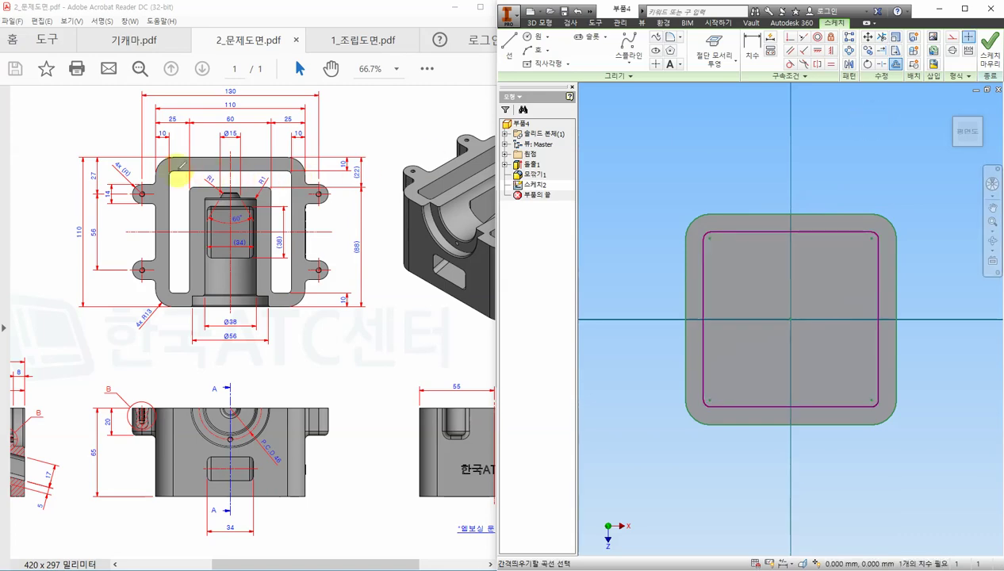
Set the gap between the block's outer edge and the offset loop to 10 mm per the plan view, and finish the sketch
left_click(161, 140)
left_click_drag(165, 132, 167, 144)
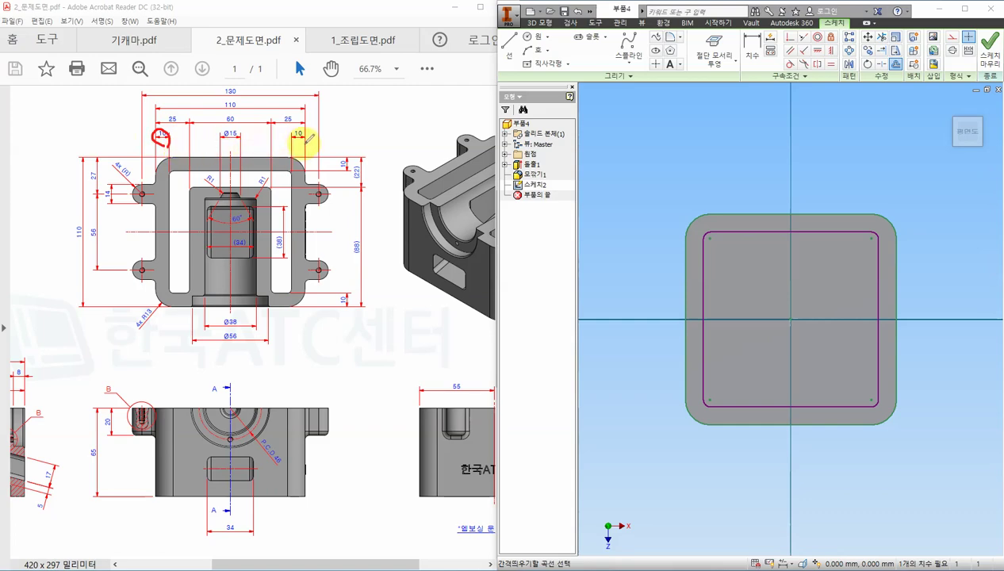
mouse_move(305, 140)
left_mouse_down()
mouse_move(300, 123)
mouse_move(347, 161)
left_mouse_up()
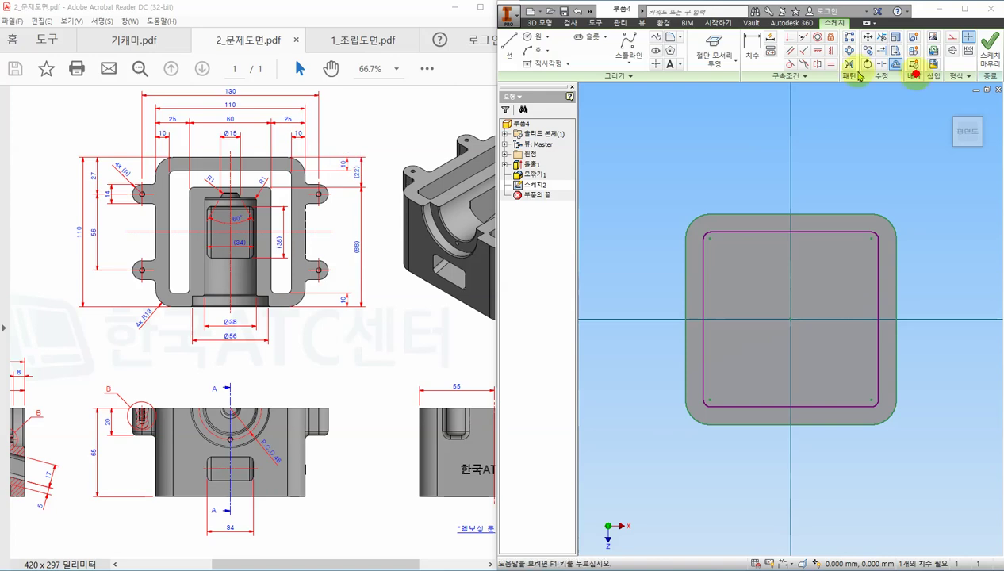
left_click(751, 47)
left_click(752, 215)
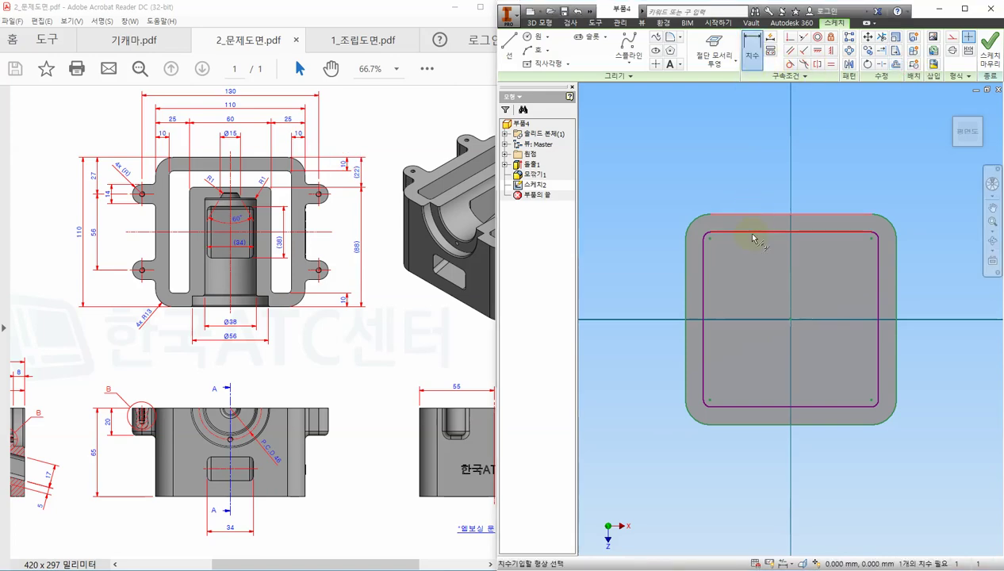
left_click(709, 238)
left_click(650, 226)
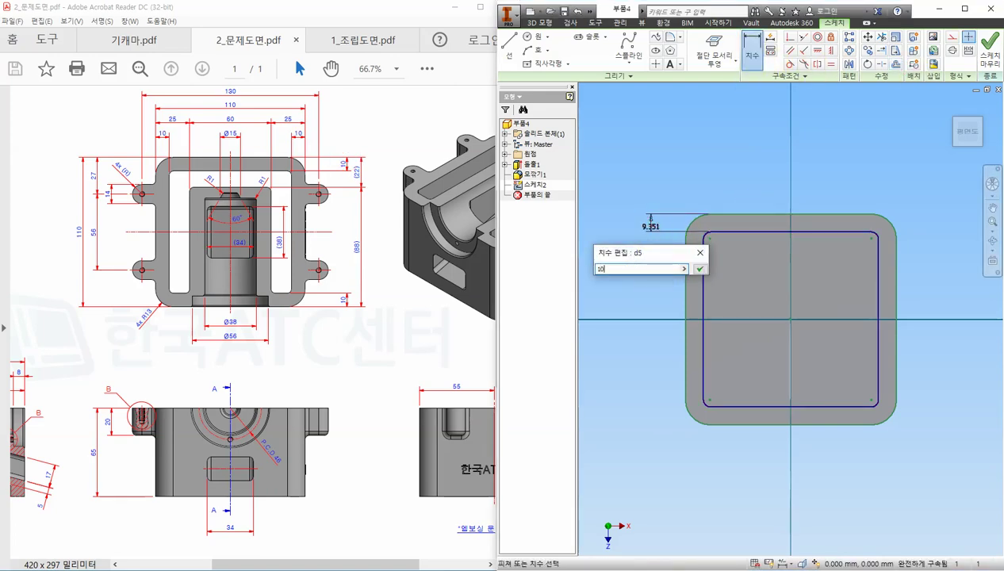
key("Return")
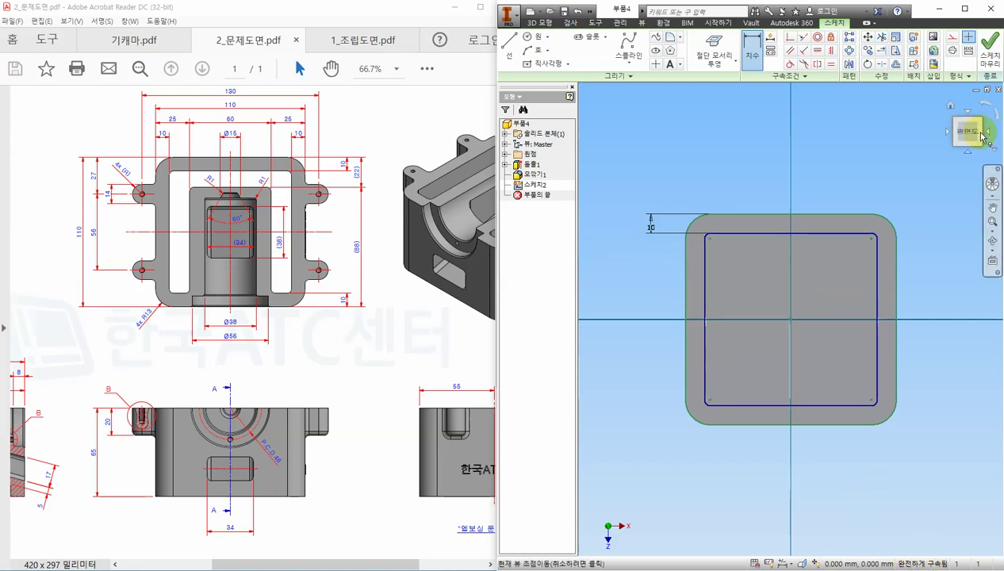
left_click(995, 66)
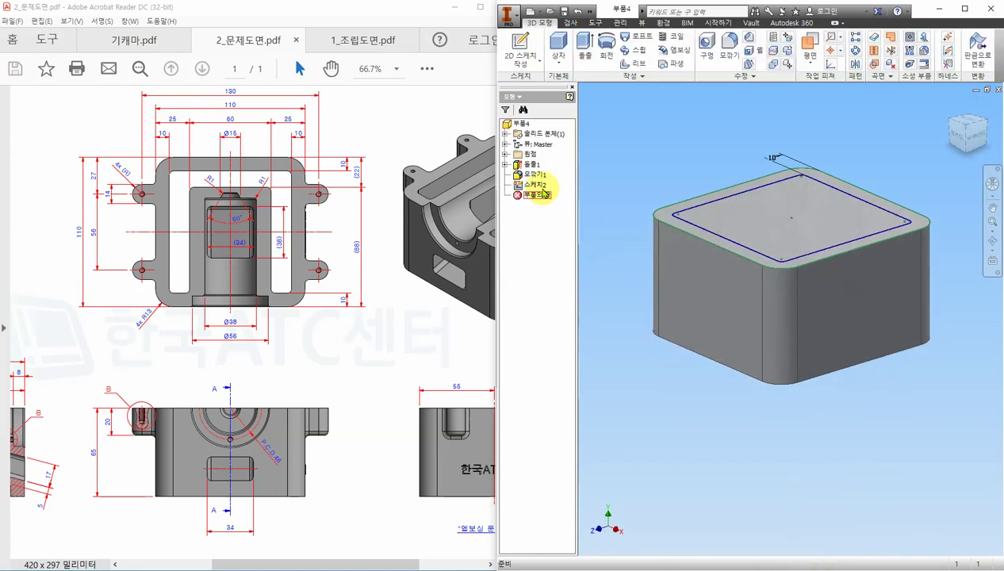
Open the base square's sketch under the first extrusion, examine its constraint status, and exit the sketch
left_click(505, 165)
right_click(540, 174)
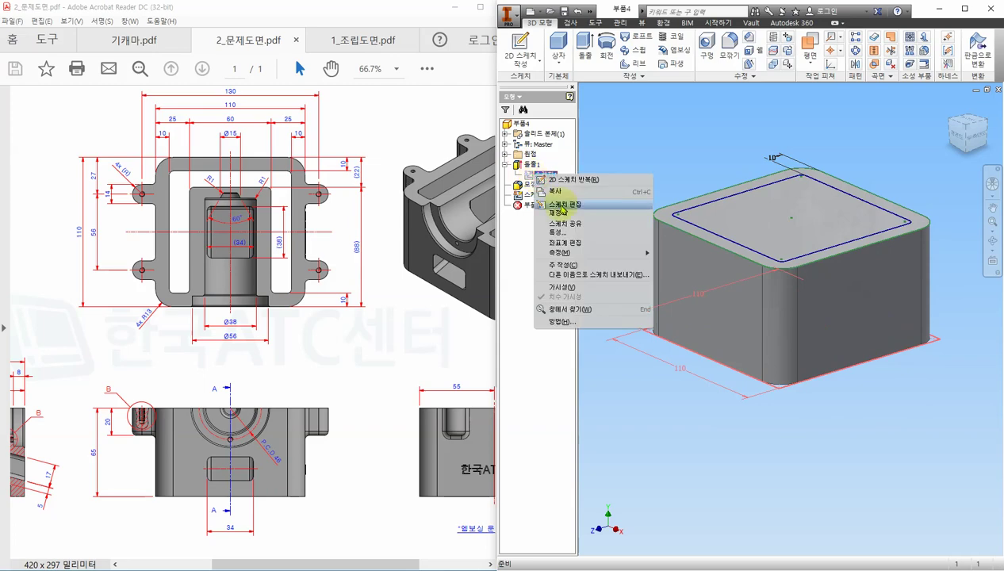
left_click(561, 204)
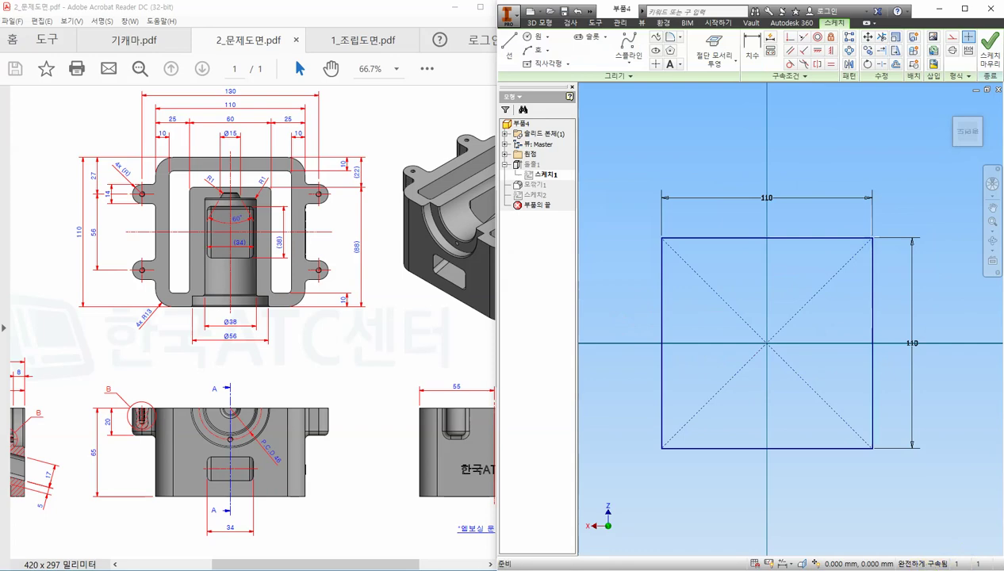
left_click(962, 441)
mouse_move(896, 560)
left_mouse_down()
mouse_move(911, 543)
mouse_move(959, 546)
left_mouse_up()
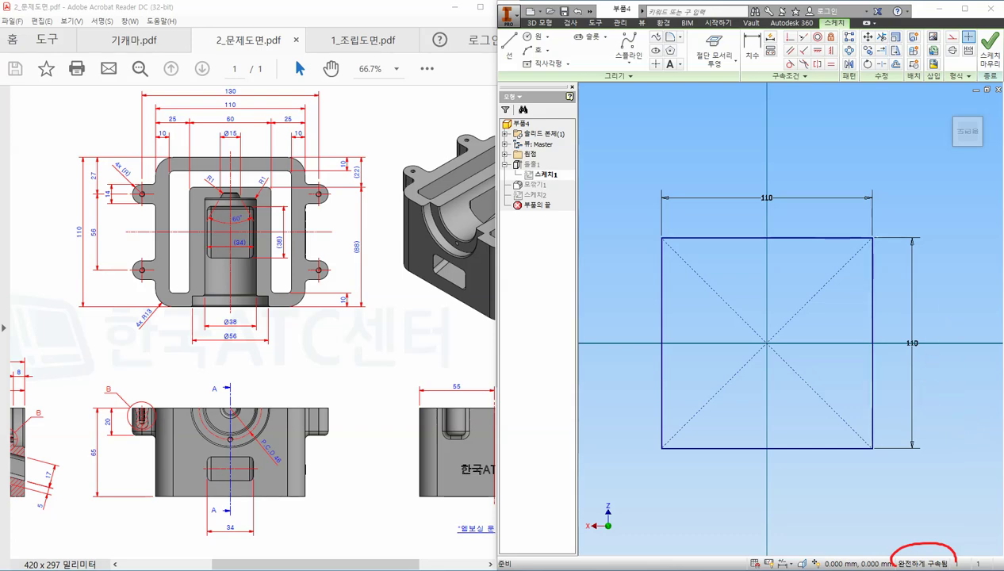
left_click(989, 49)
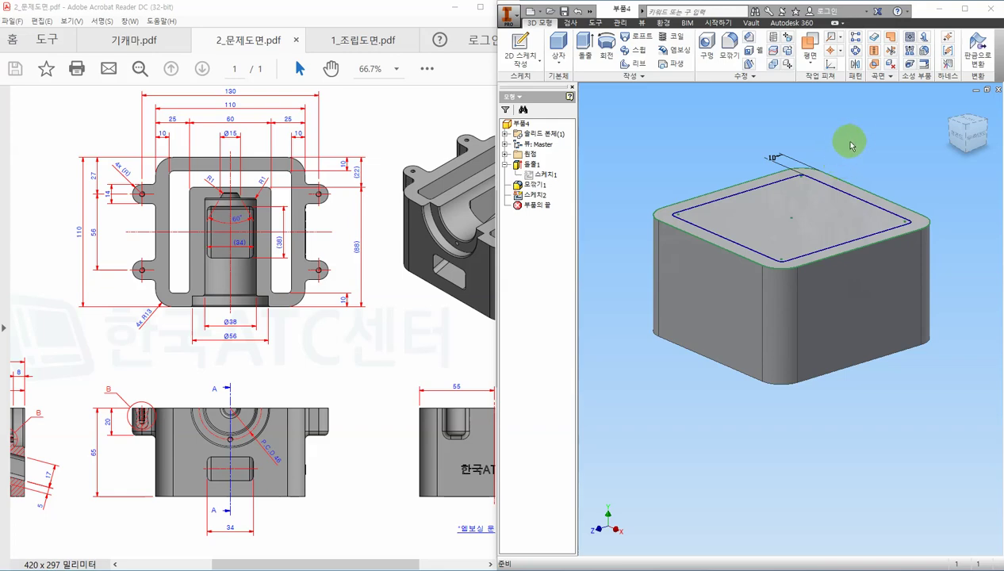
Cut the inner loop's profile 65 mm downward through the block with Extrude to form the cavity
middle_click_drag(860, 136, 859, 160)
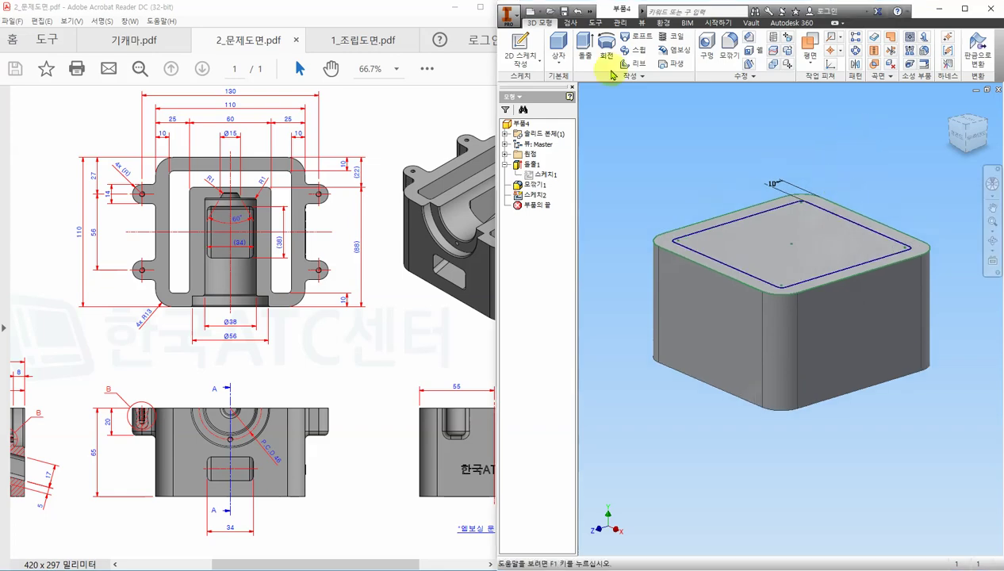
left_click(585, 47)
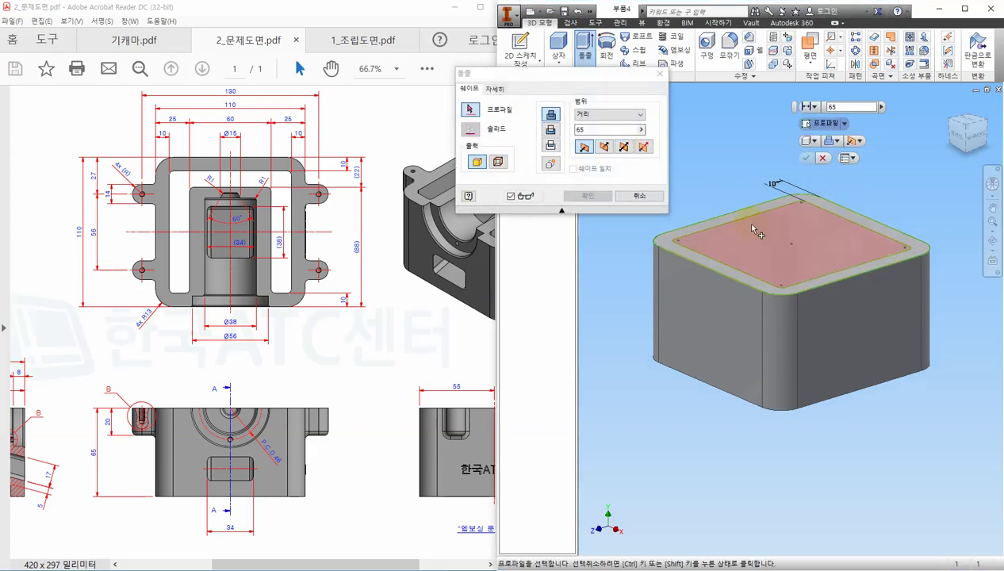
left_click(754, 230)
left_click(551, 130)
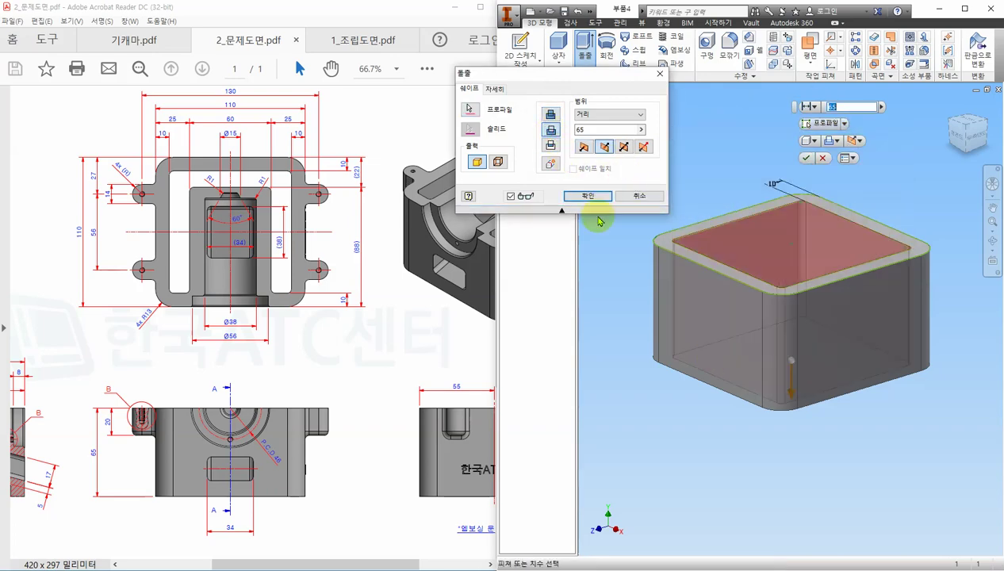
left_click(591, 196)
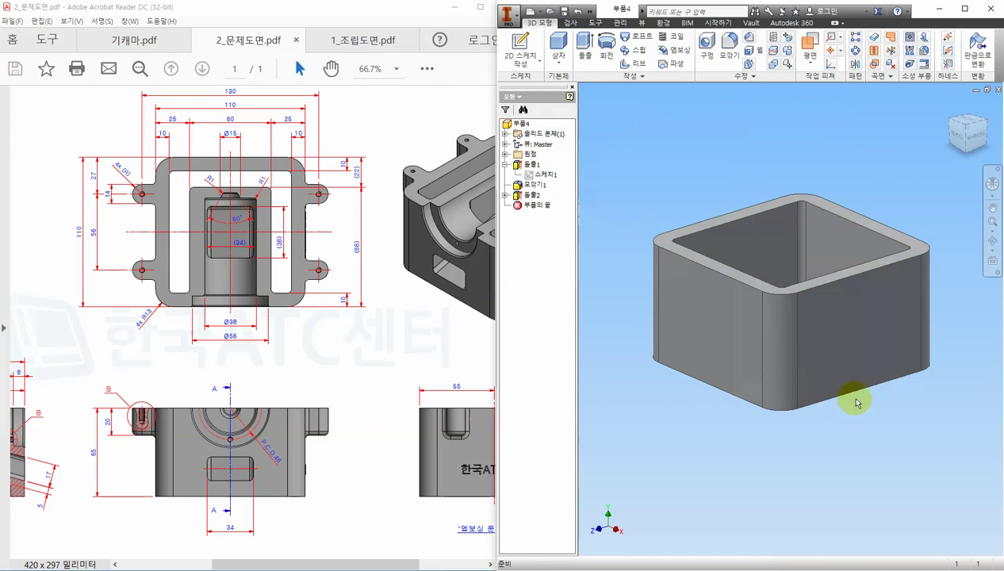
Start a sketch on the top rim face and draw a horizontal slot across the left wall, about 13 mm between centers and 15 mm wide
mouse_move(856, 403)
middle_mouse_down("shift")
mouse_move(858, 441)
mouse_move(858, 414)
middle_mouse_up("shift")
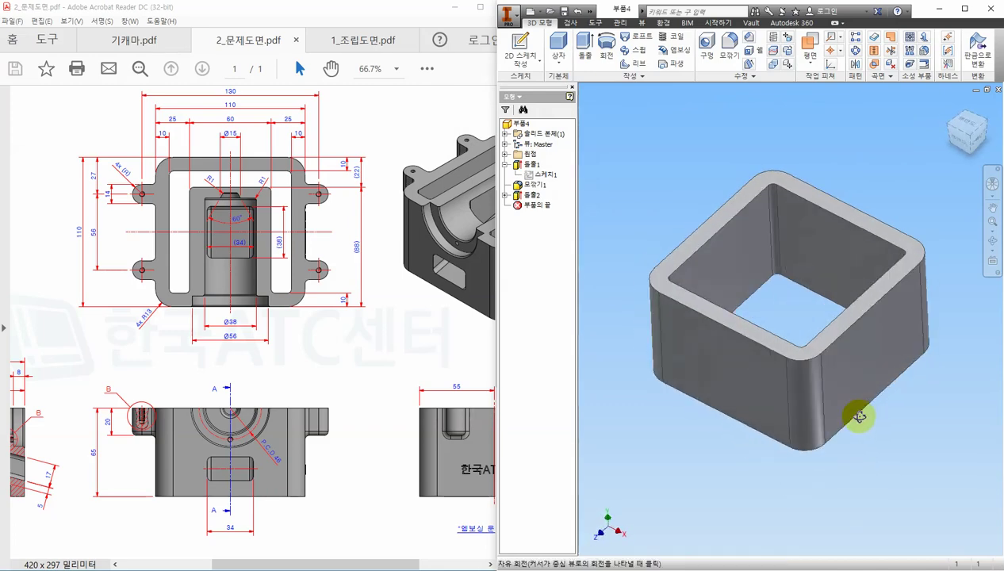
left_click(951, 108)
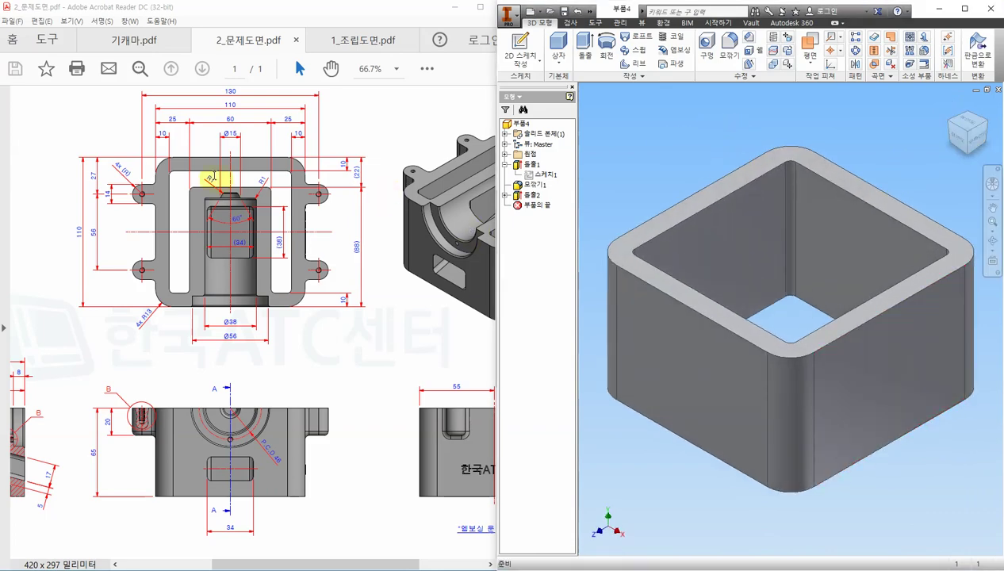
right_click(741, 182)
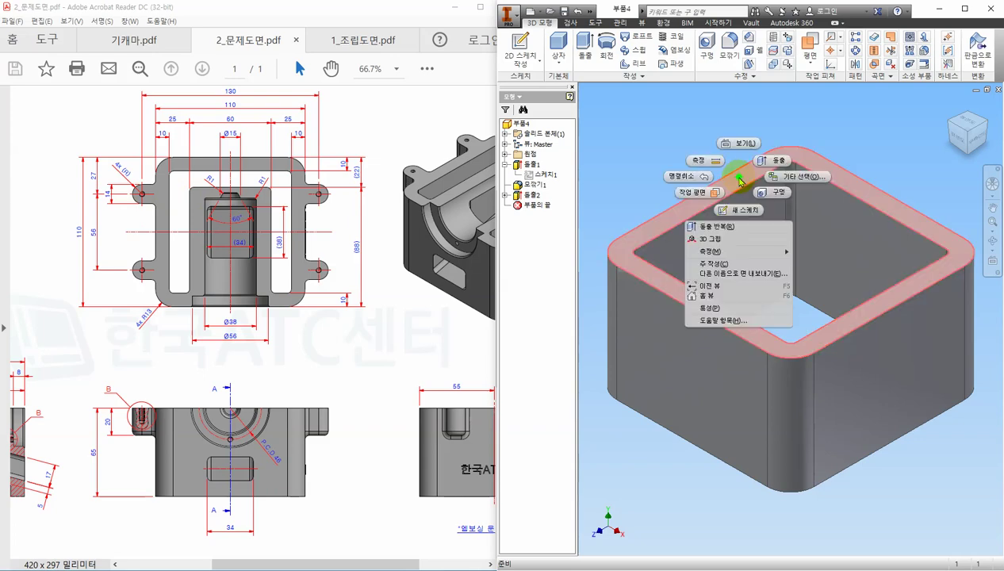
left_click(740, 210)
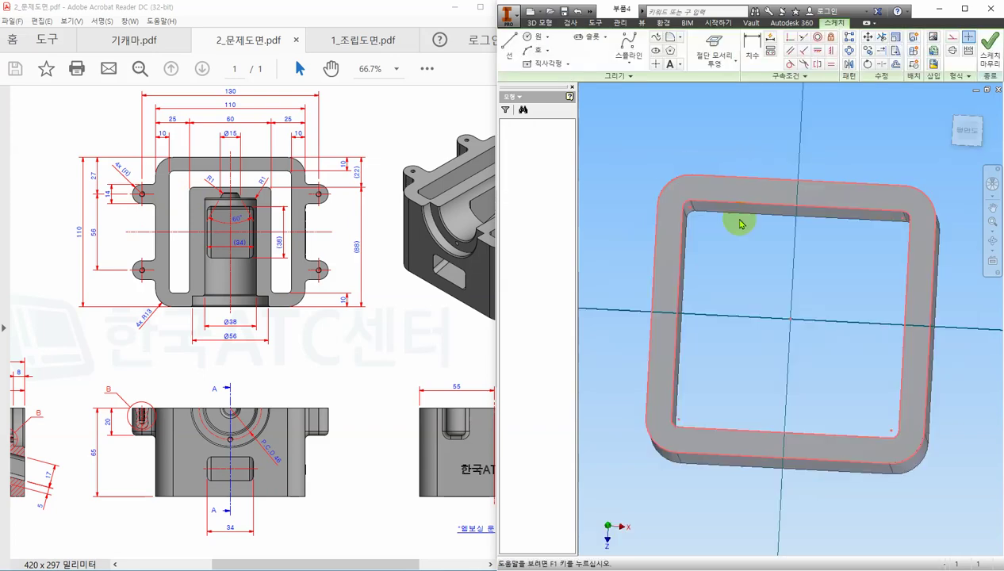
scroll(623, 258, "down", 3)
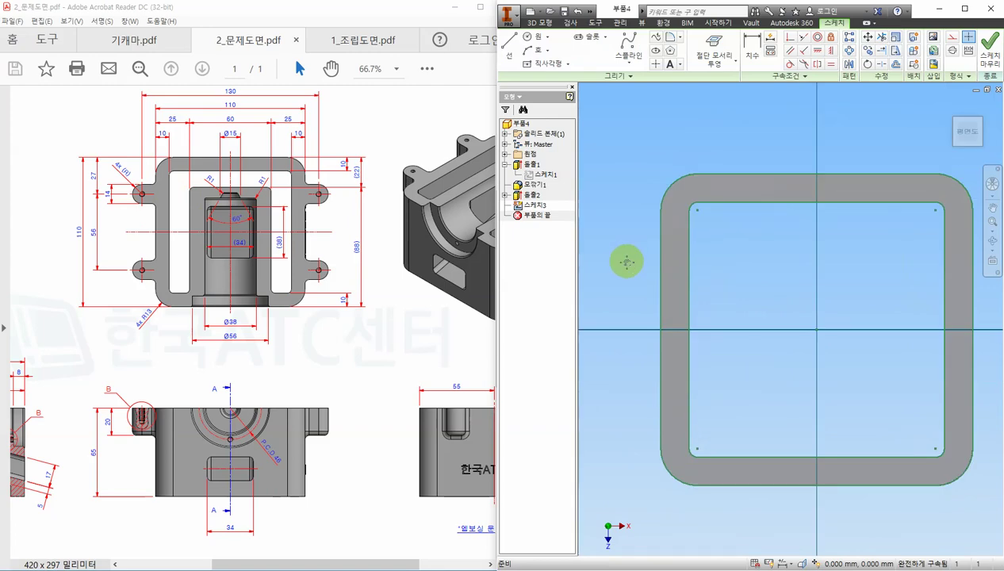
left_click(589, 37)
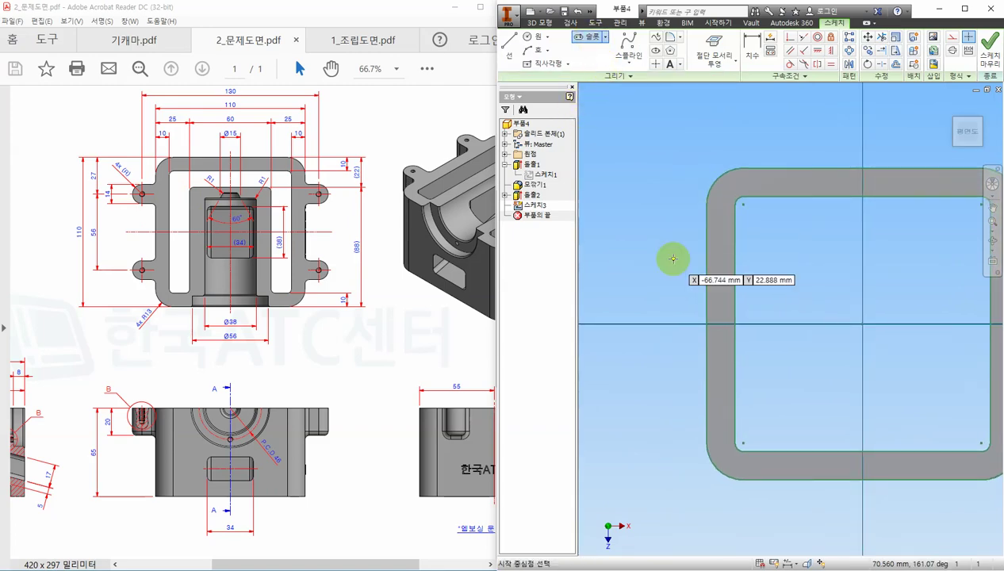
left_click(673, 258)
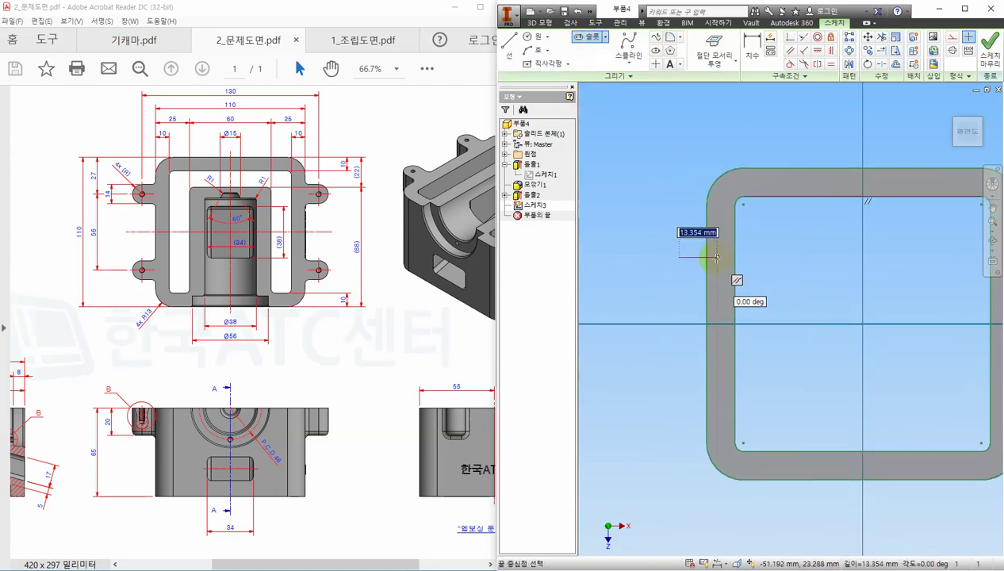
left_click(718, 258)
left_click(691, 276)
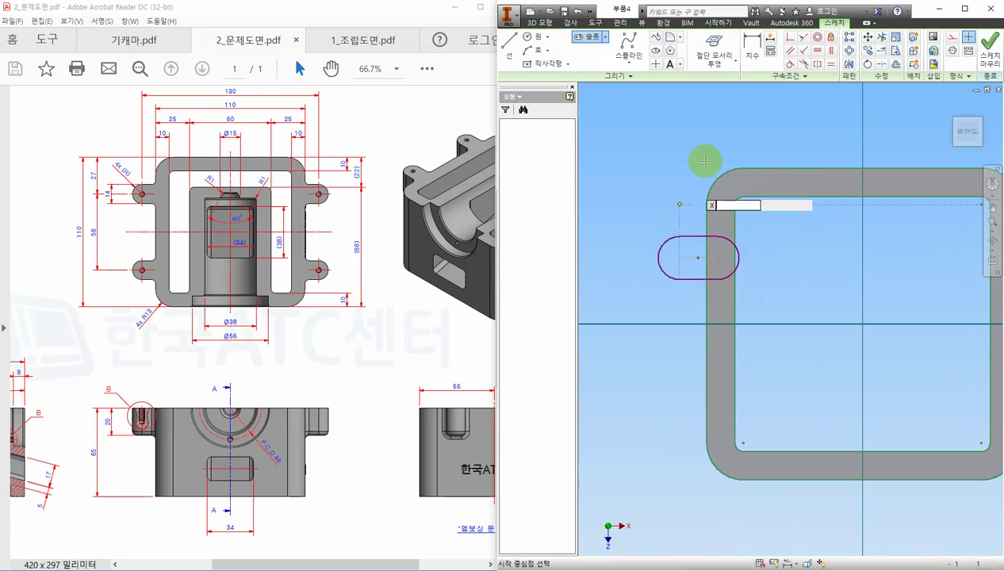
Dimension the slot's width between its two straight sides and set it to 14 mm
left_click(752, 47)
left_click(673, 236)
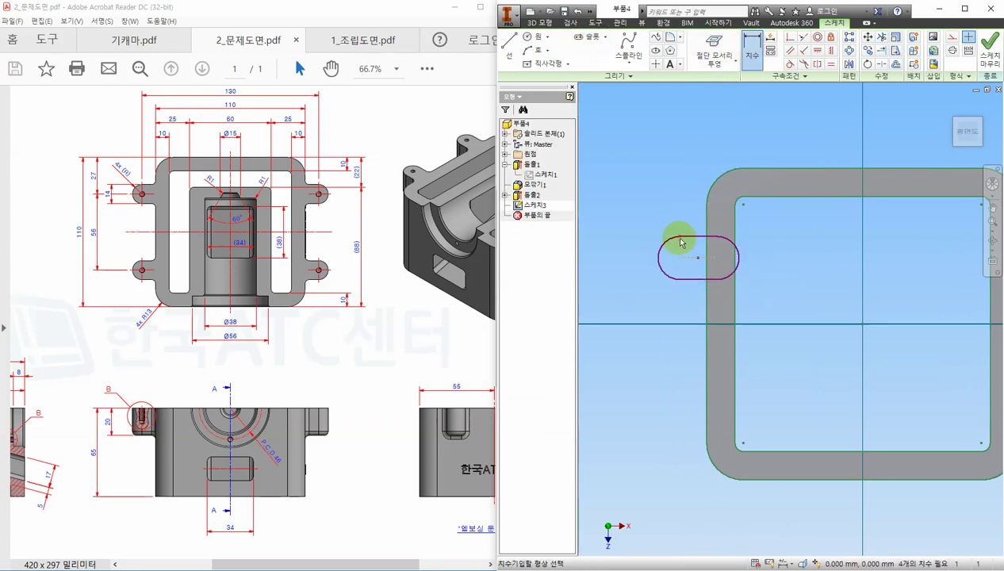
left_click(683, 279)
left_click(642, 266)
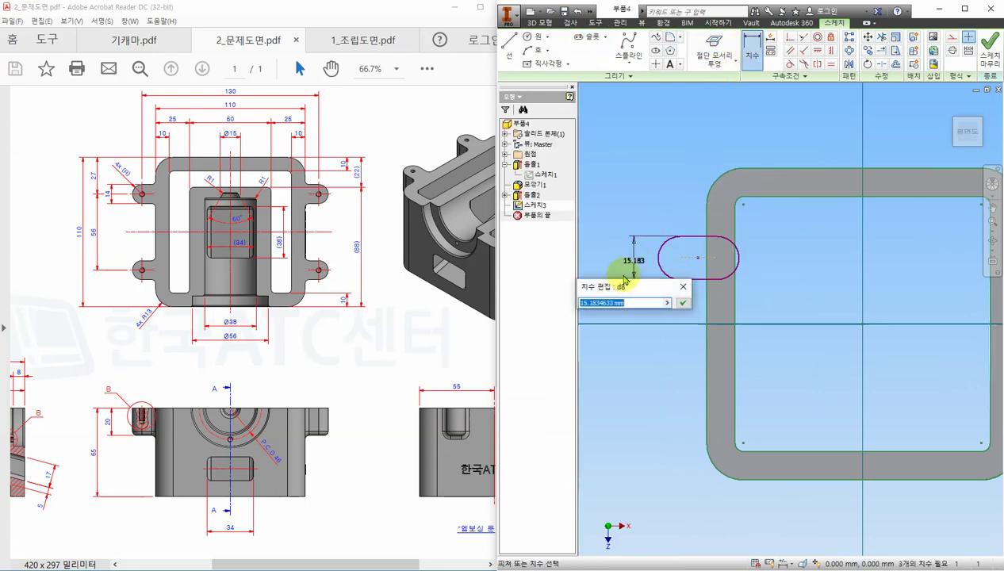
key("Return")
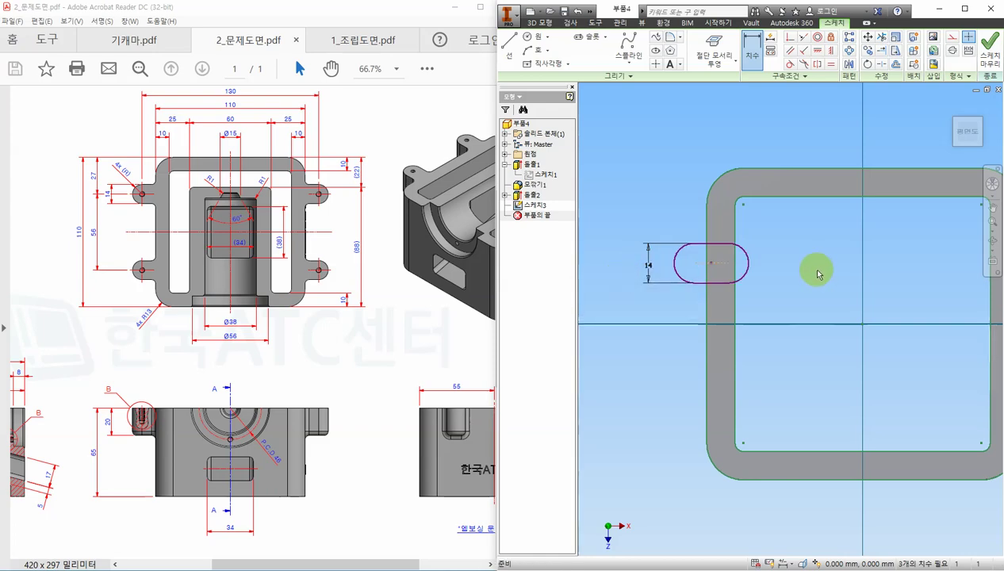
Dimension the horizontal distance from the slot's outer arc center to the vertical axis and set it to 130/2 mm
left_click(752, 48)
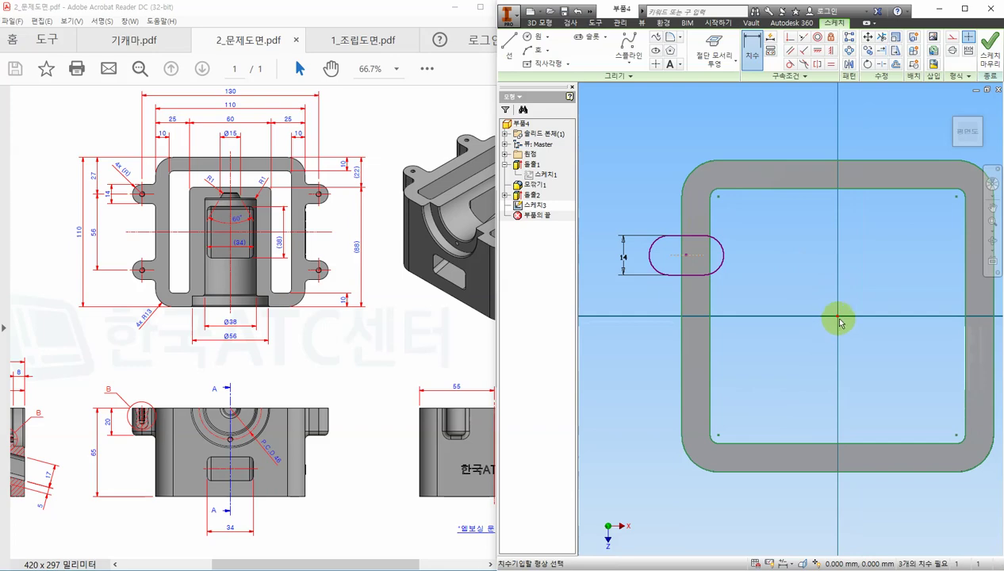
left_click(670, 259)
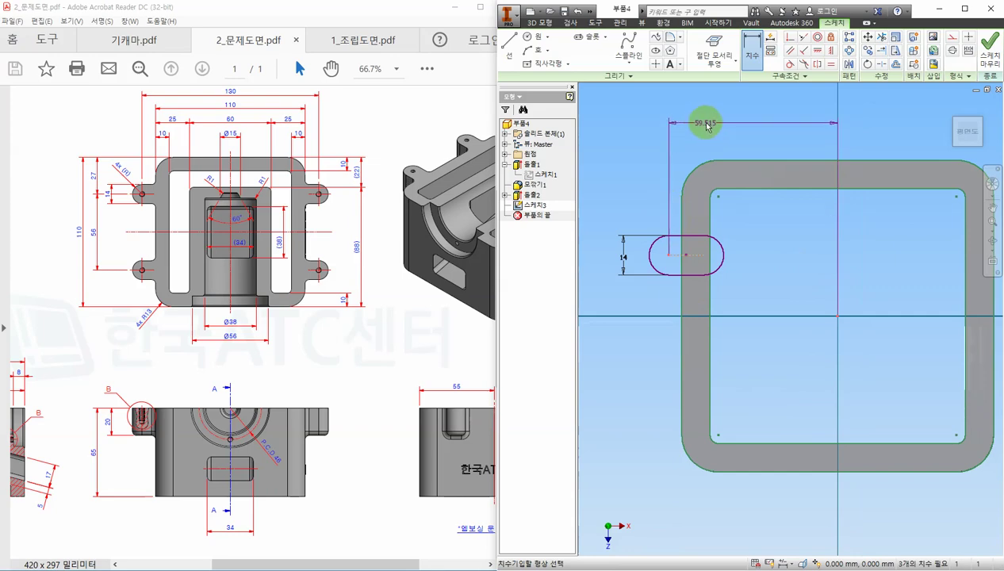
left_click(702, 123)
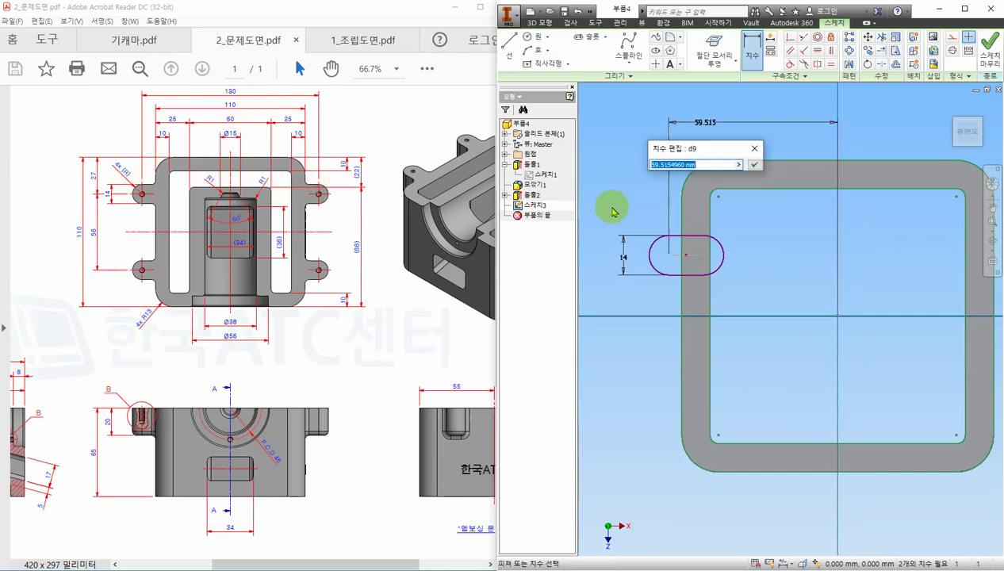
type("130/2")
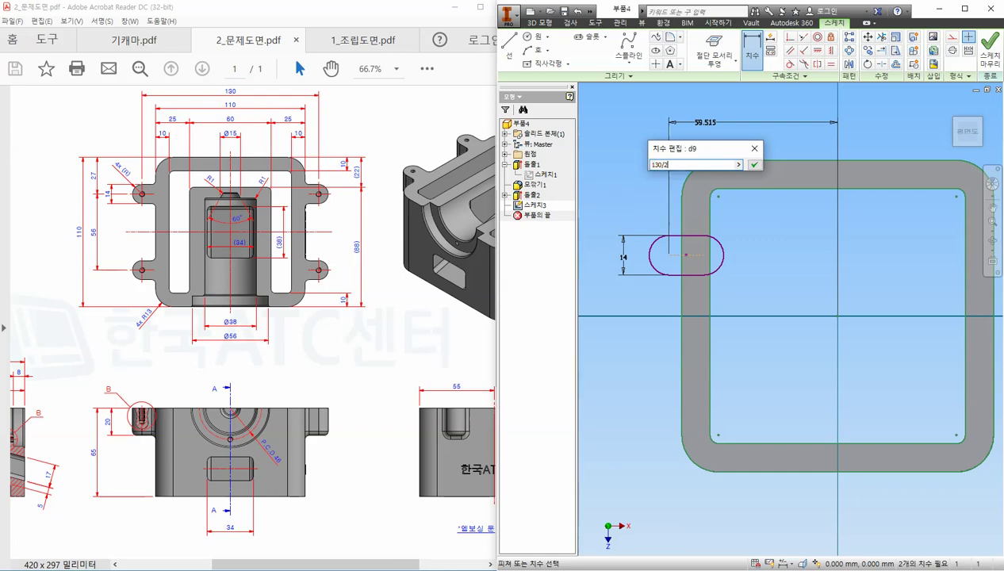
key("Return")
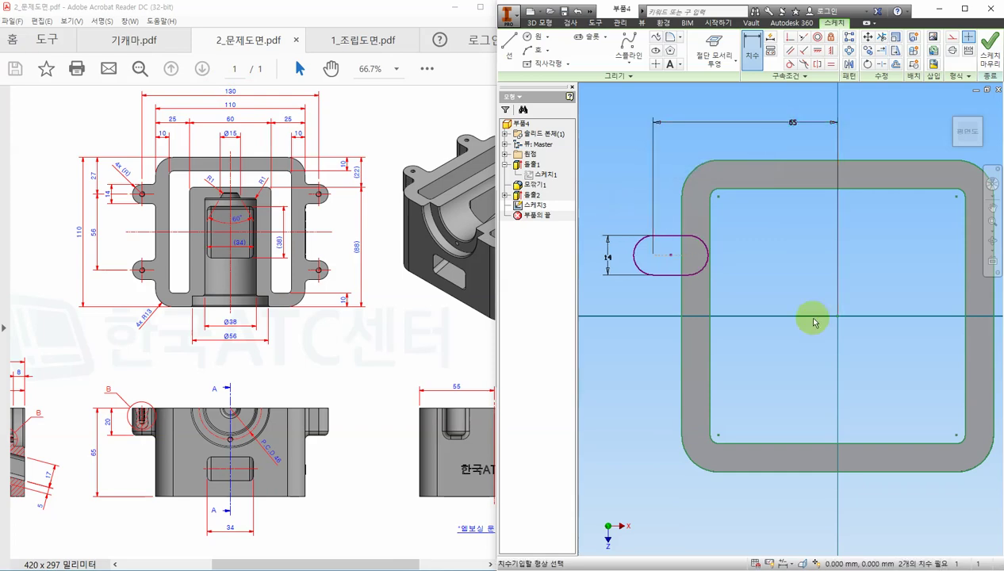
Dimension the vertical distance from the slot's outer arc center to the horizontal axis and set it to 56/2 mm
left_click(655, 256)
left_click(603, 316)
middle_click_drag(594, 287, 631, 287)
left_click(610, 290)
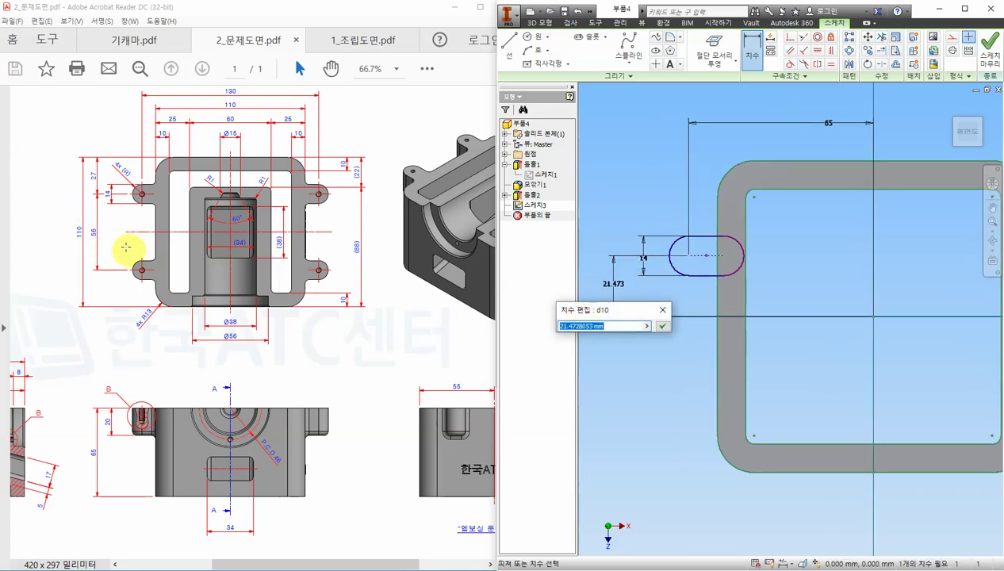
type("56/2")
key("Return")
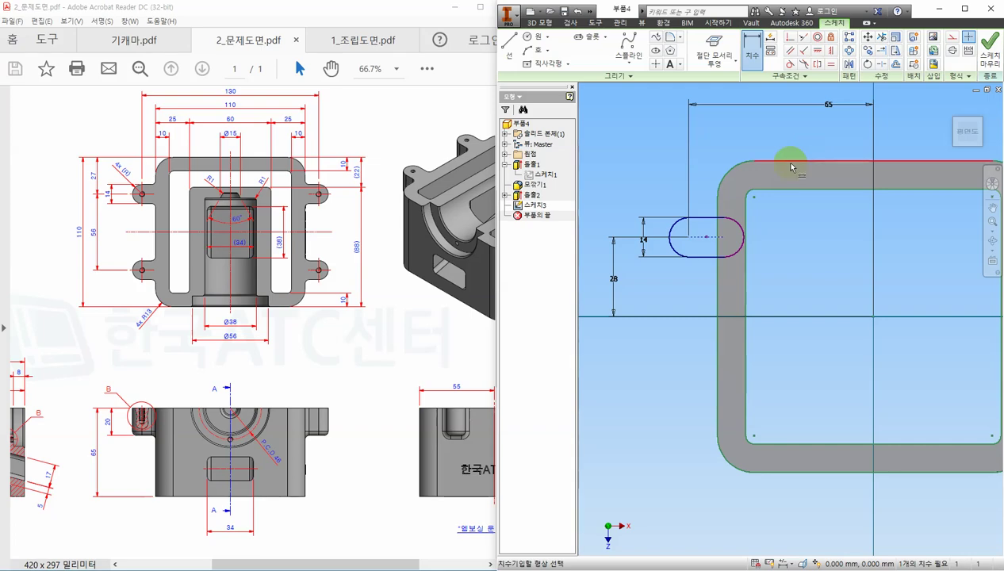
Trim away the slot's inner end arc and the ends of both straight sides that overlap the wall
left_click(881, 36)
left_click(739, 228)
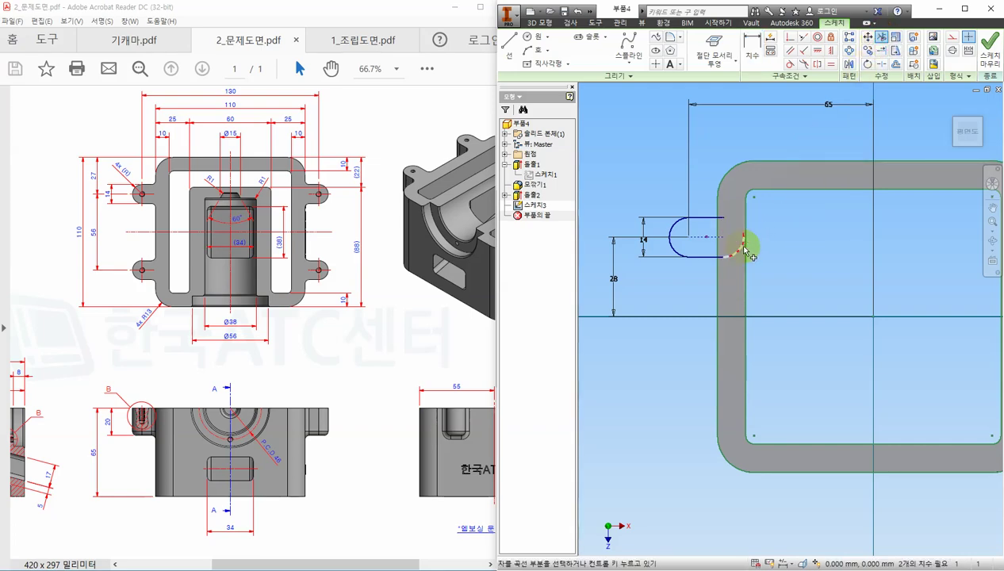
left_click(744, 242)
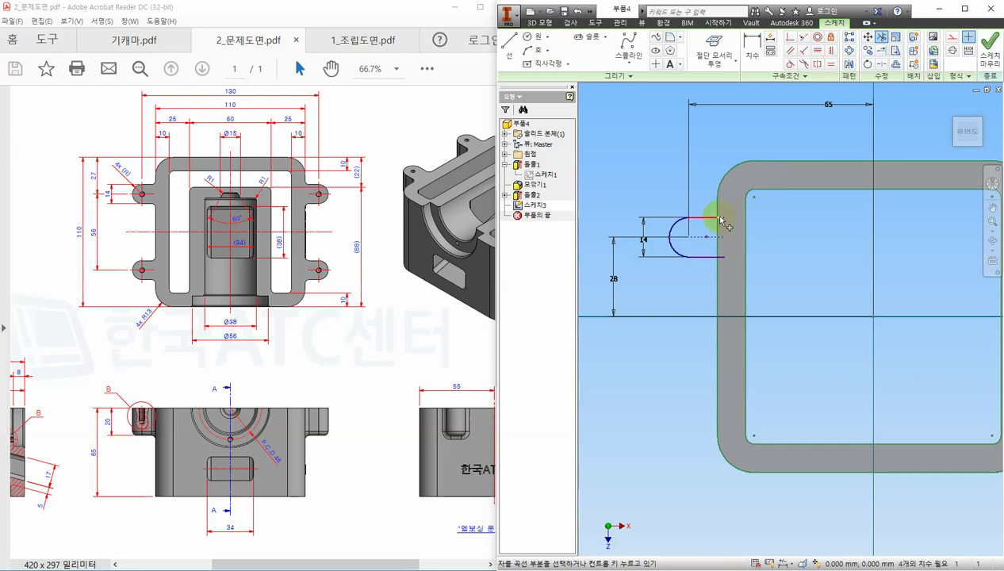
left_click(719, 217)
left_click(721, 257)
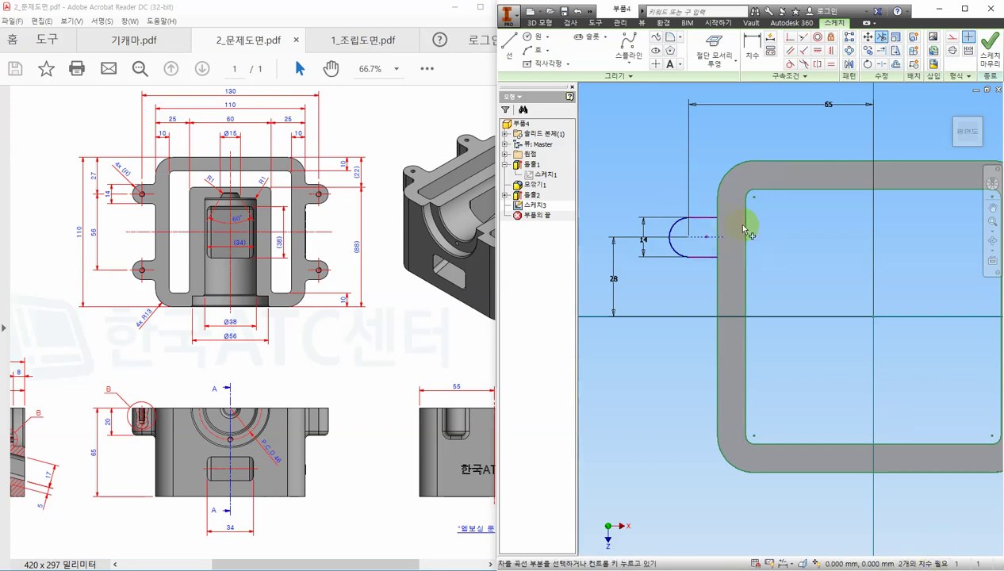
Dimension the trimmed slot's lower straight side and its construction centerline, keeping both lengths as drawn
left_click(753, 43)
left_click(709, 264)
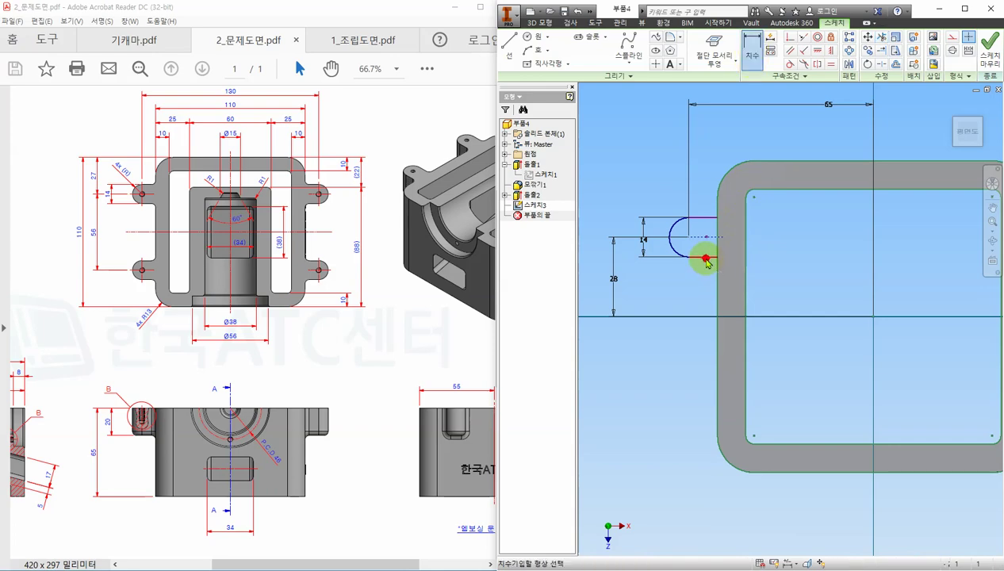
left_click(708, 279)
left_click(746, 315)
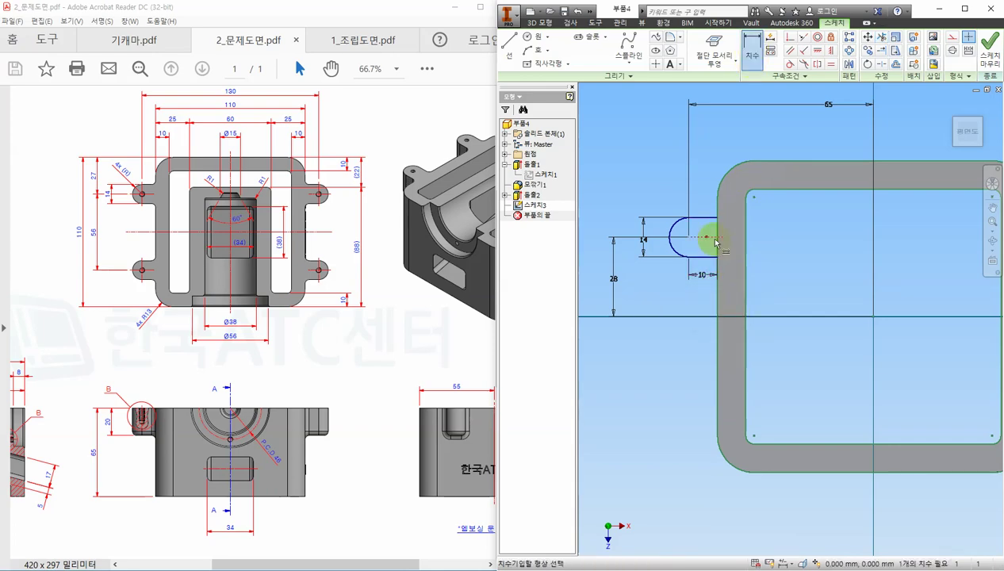
left_click(709, 236)
left_click(702, 198)
left_click(698, 194)
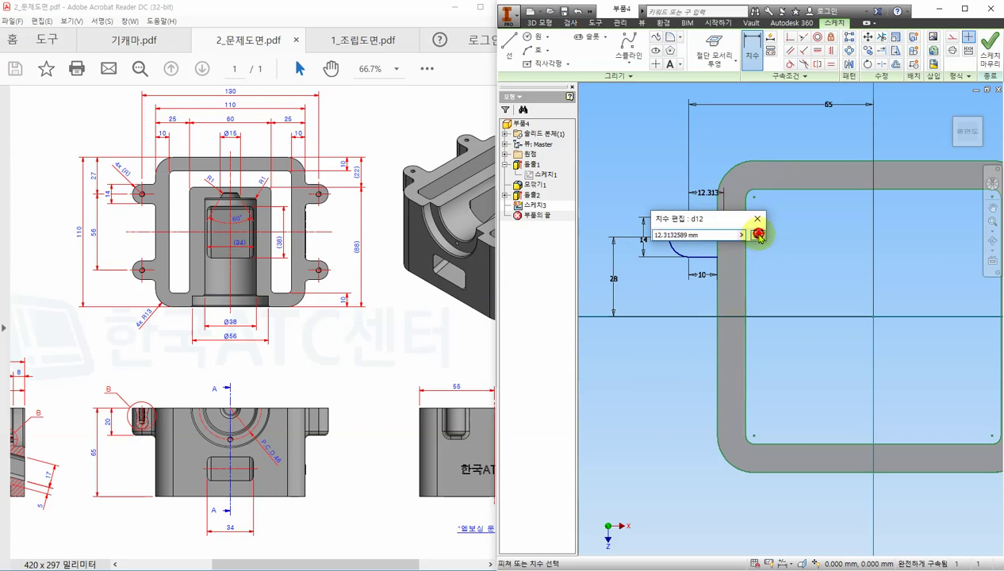
left_click(758, 235)
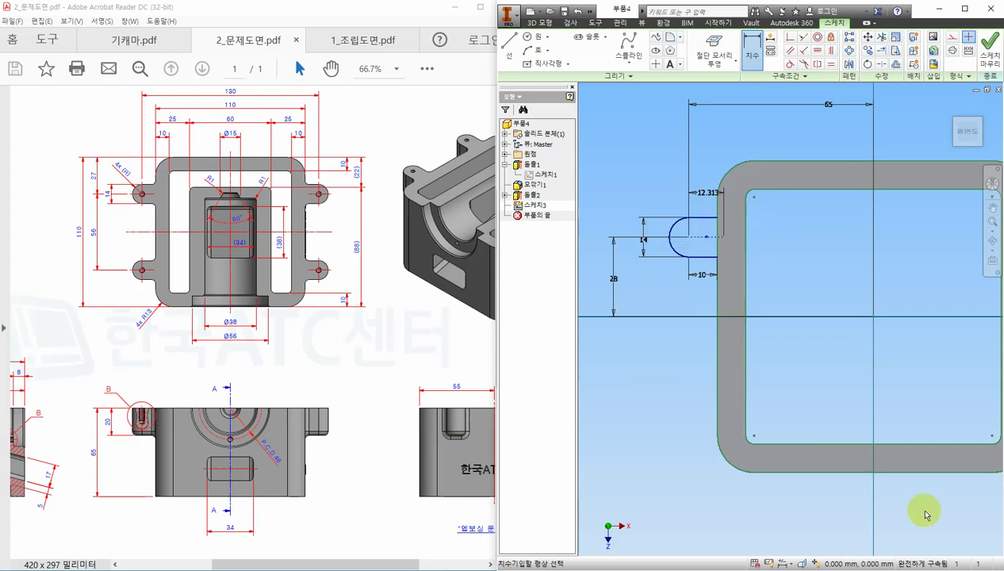
Finish the sketch and extrude the trimmed slot profile 20 mm downward to form a side lug
left_click(990, 49)
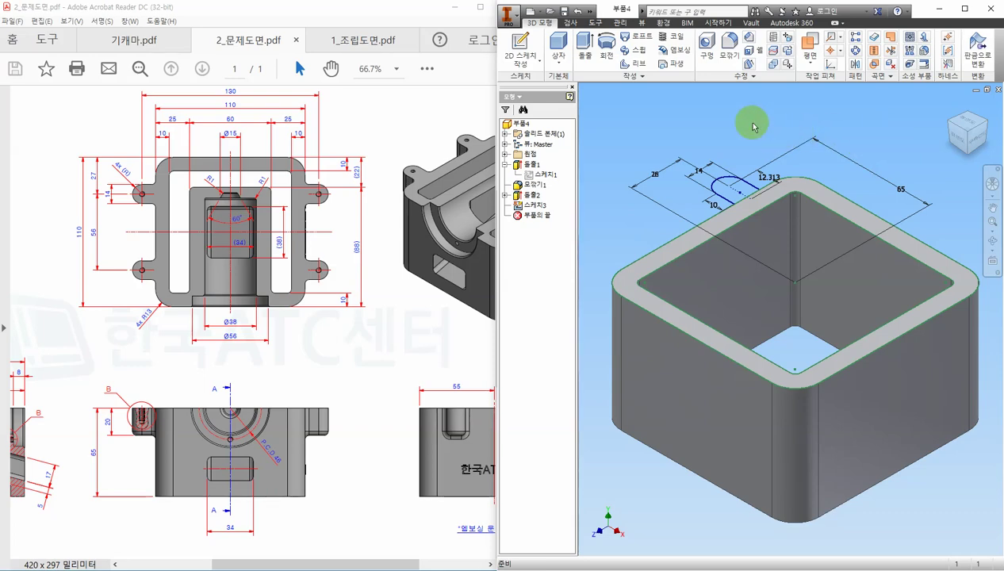
left_click(585, 49)
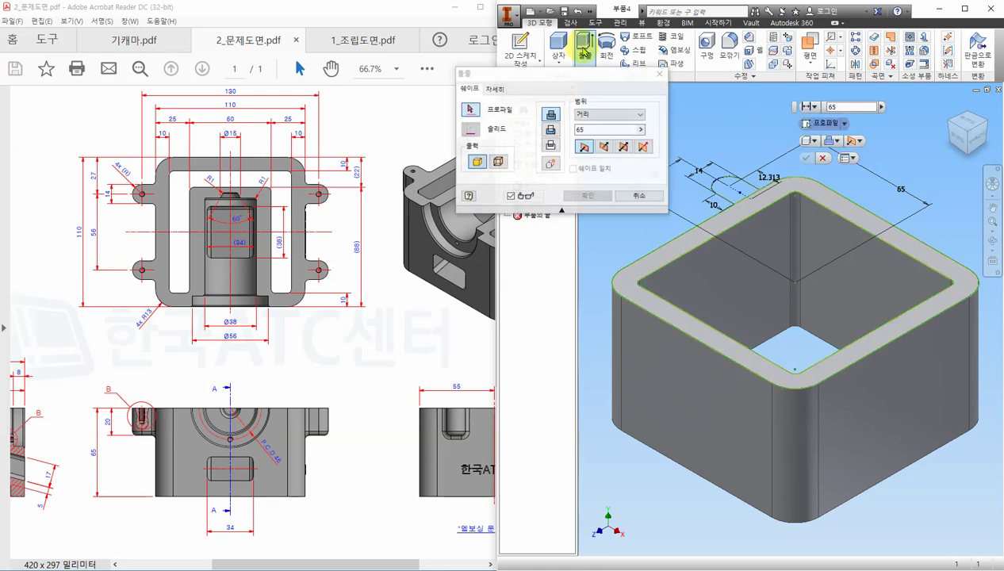
left_click(717, 181)
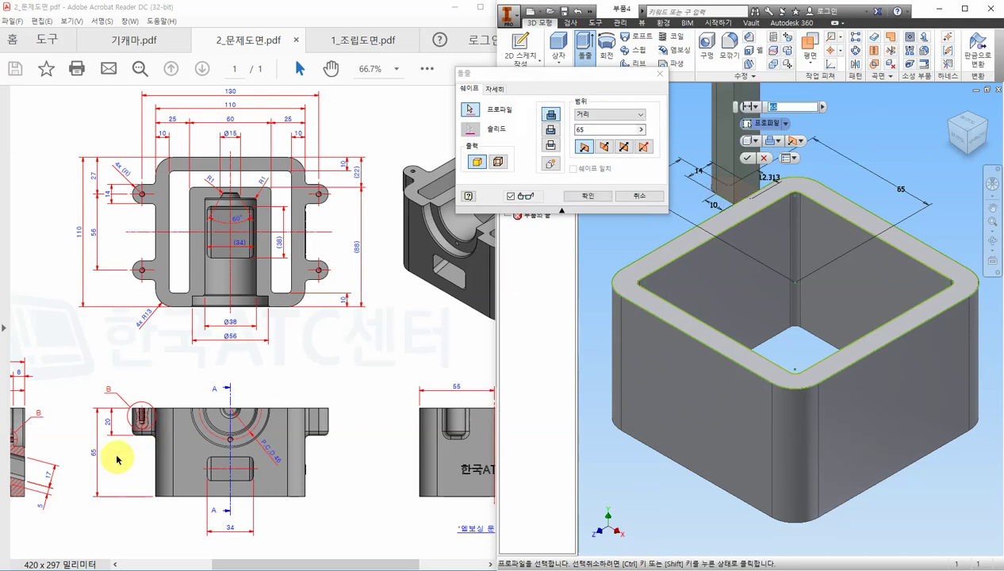
left_click(604, 146)
key("Return")
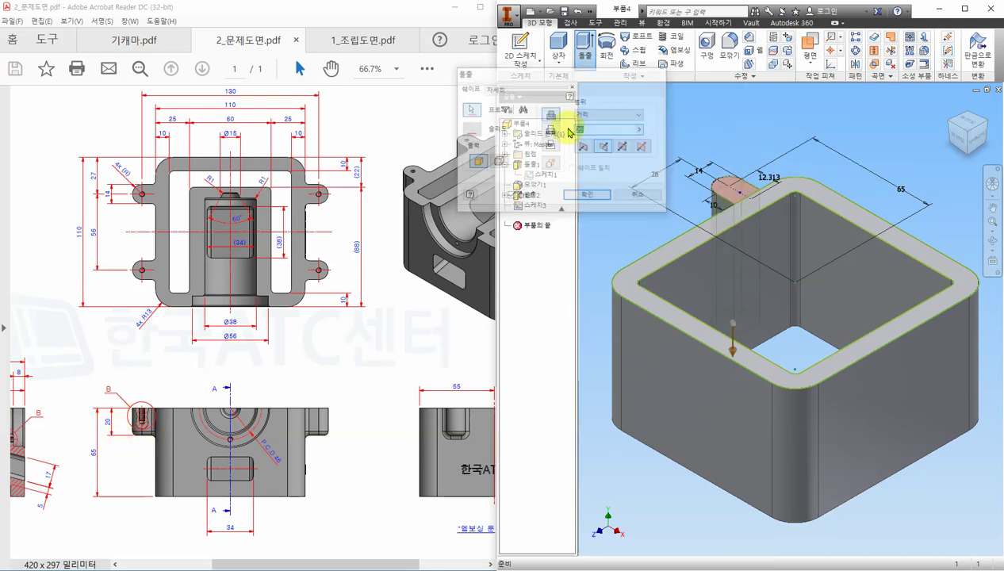
middle_click_drag(711, 304, 665, 228, "shift")
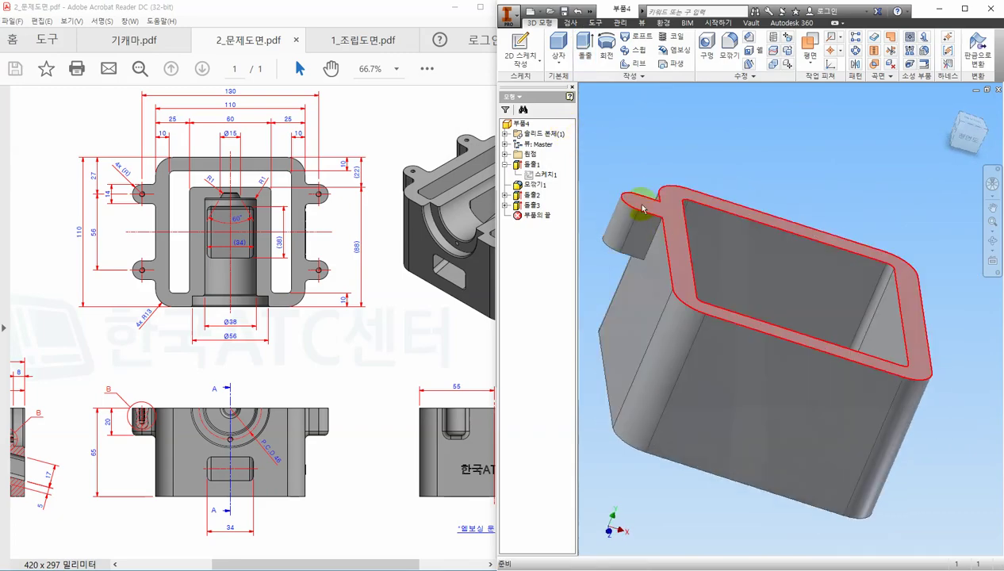
middle_click_drag(841, 381, 811, 385, "shift")
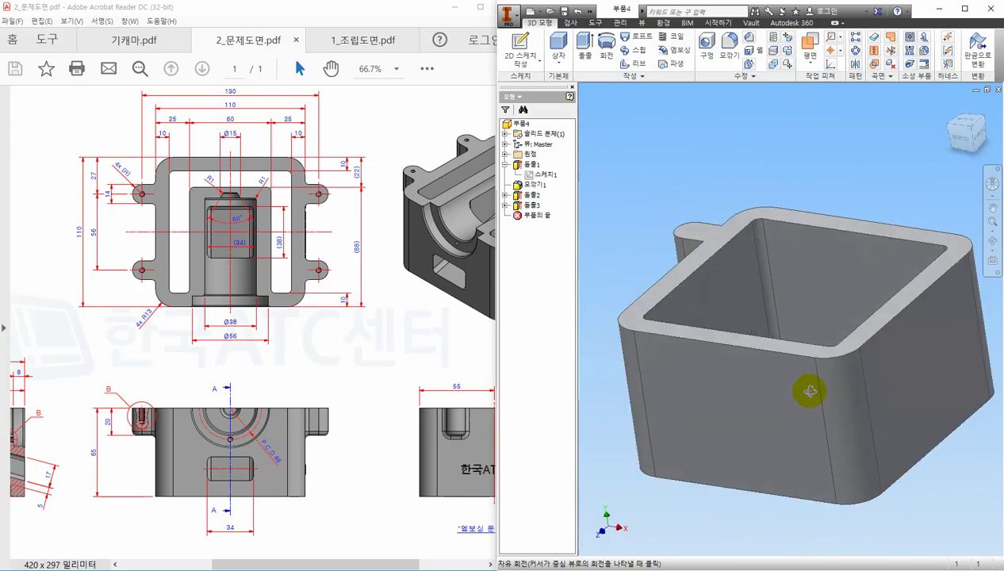
Mirror the lug extrusion about the XY plane to add a second lug on the same wall
left_click(954, 151)
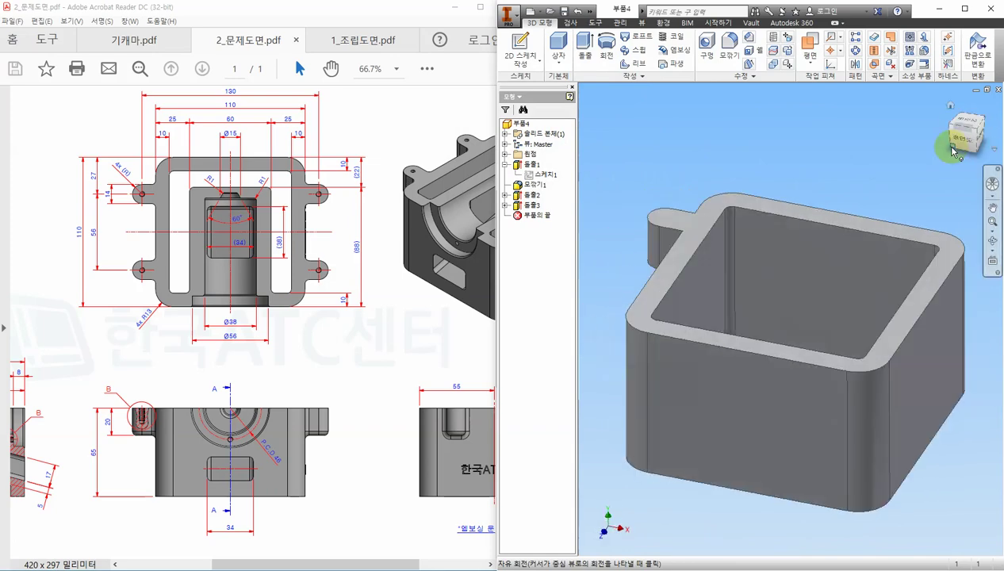
left_click(951, 104)
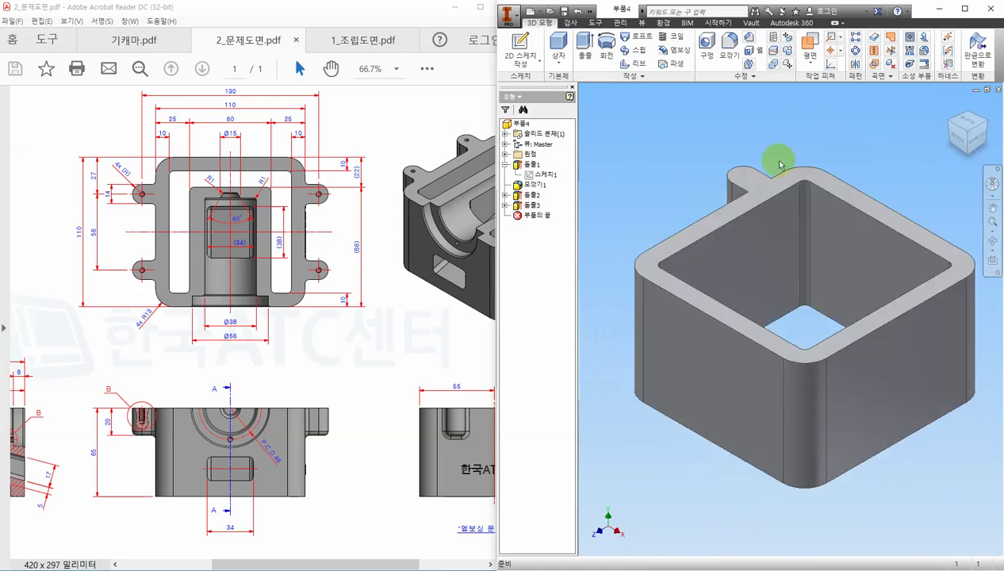
left_click(772, 211)
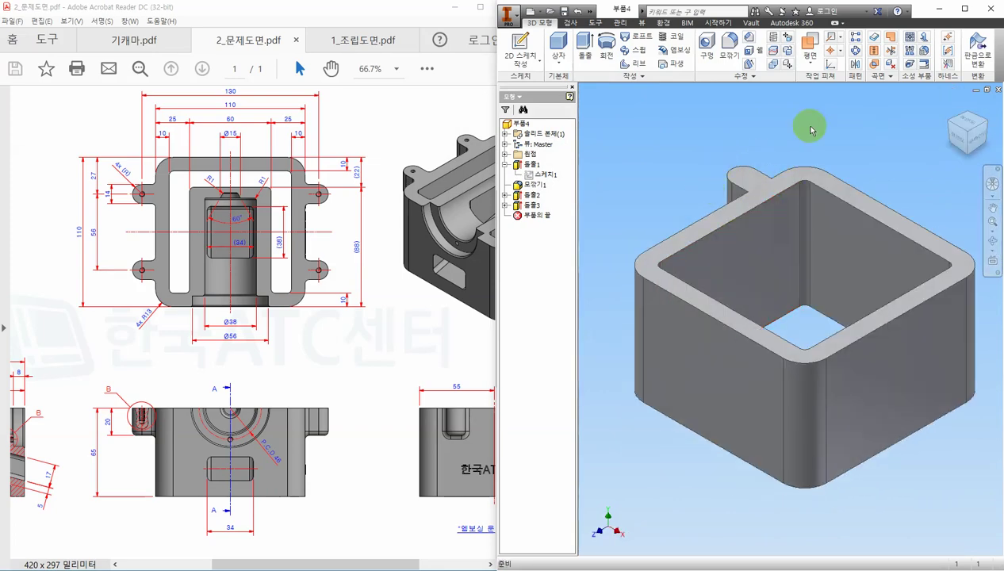
left_click(861, 77)
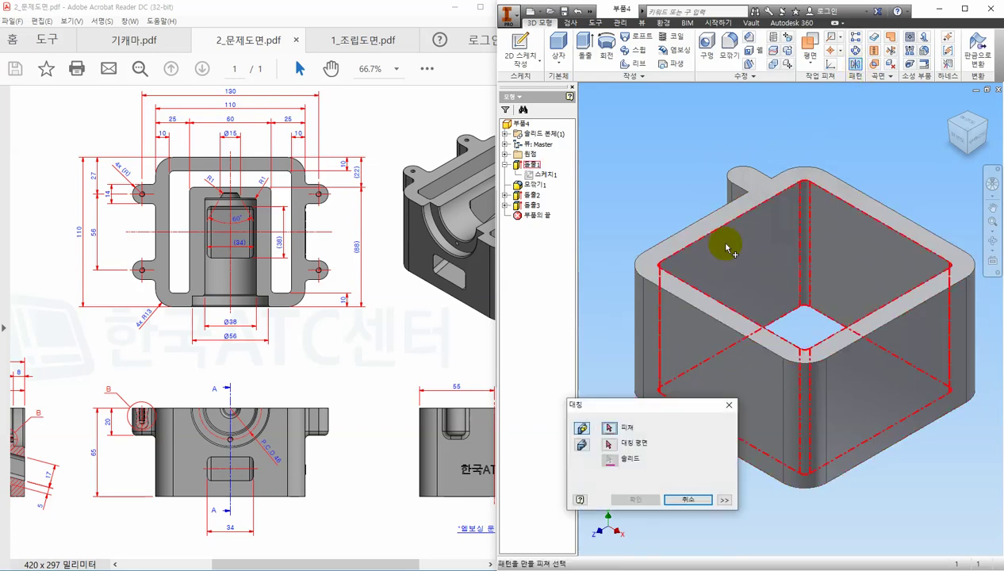
left_click(737, 190)
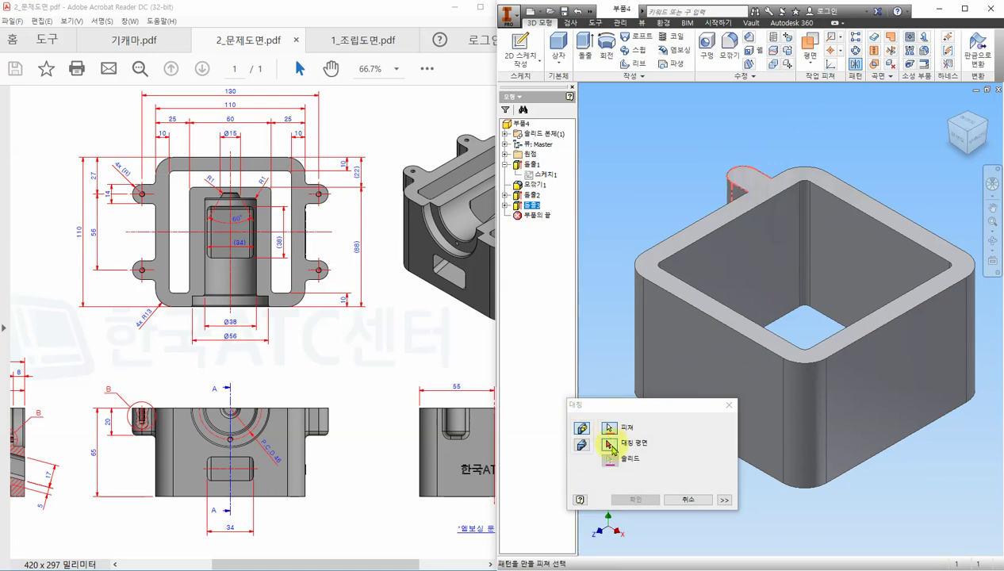
left_click(609, 445)
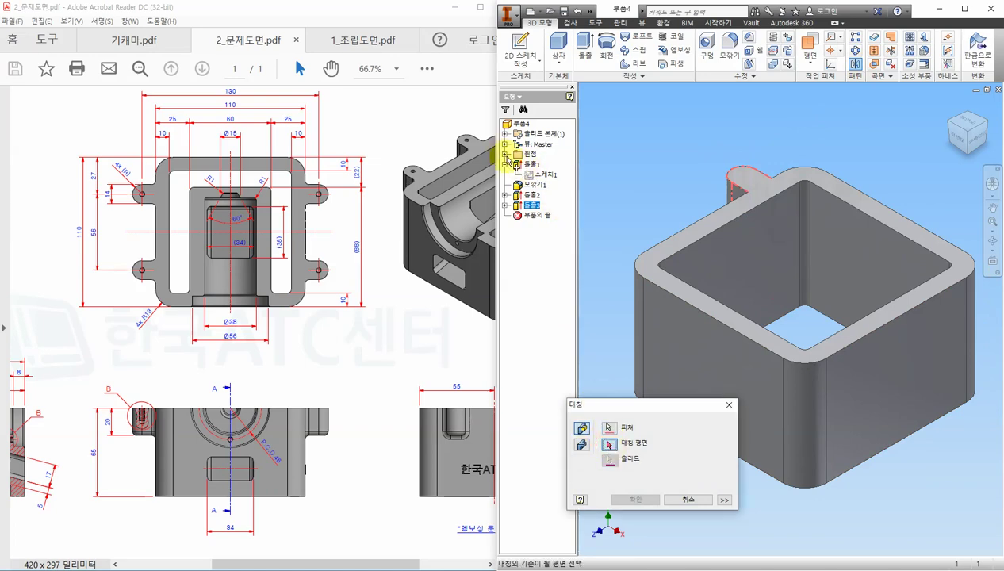
left_click(506, 154)
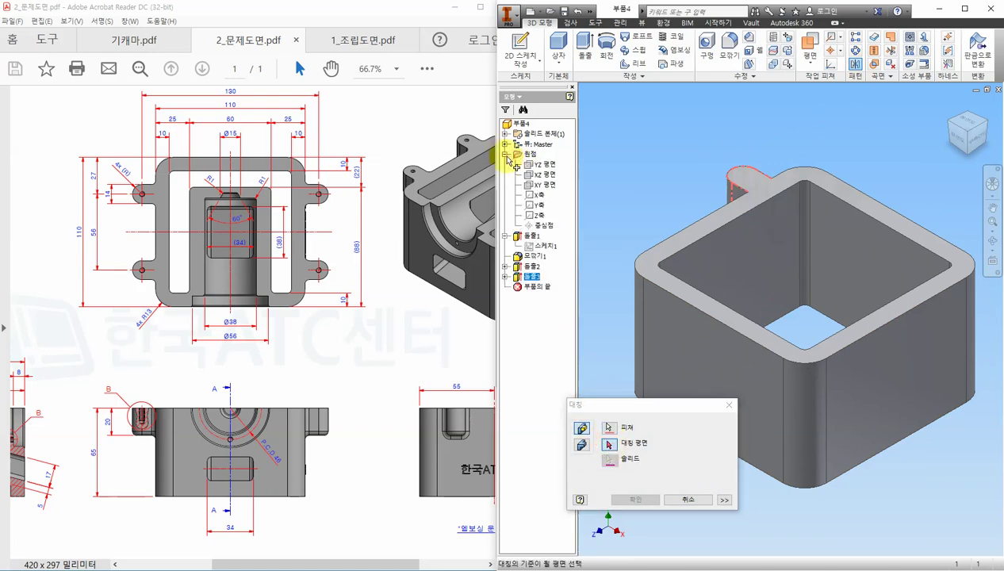
left_click(548, 165)
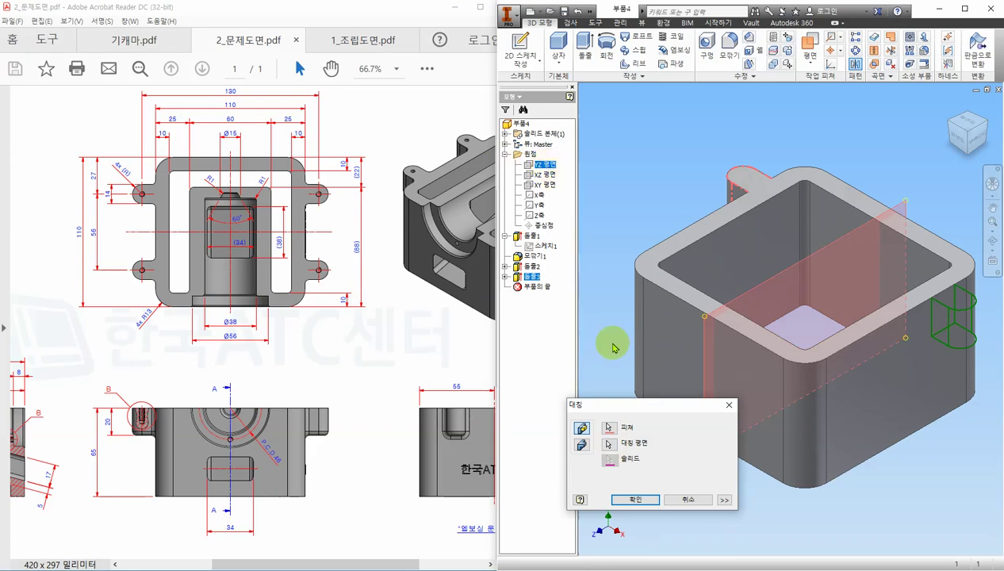
left_click(549, 185)
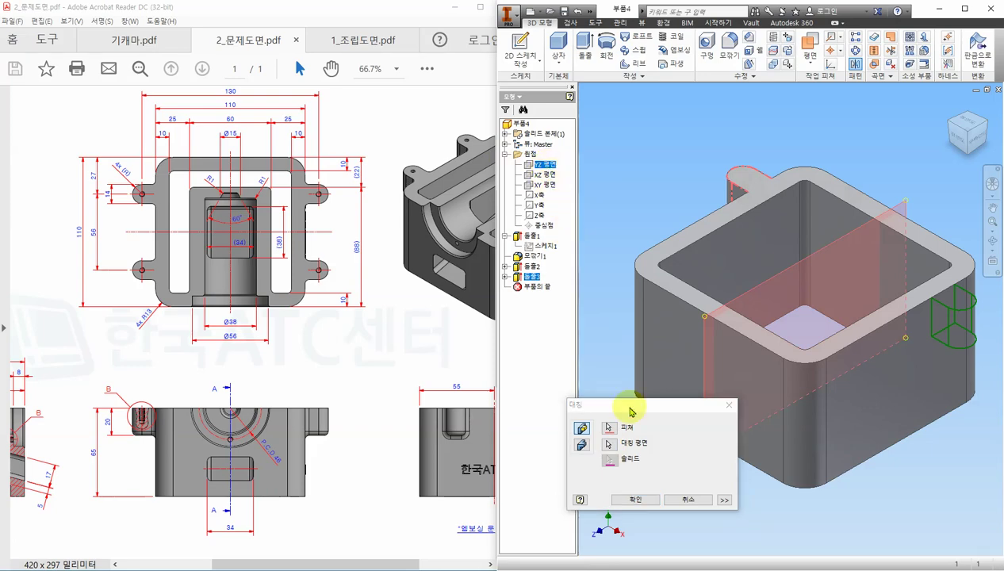
left_click(609, 444)
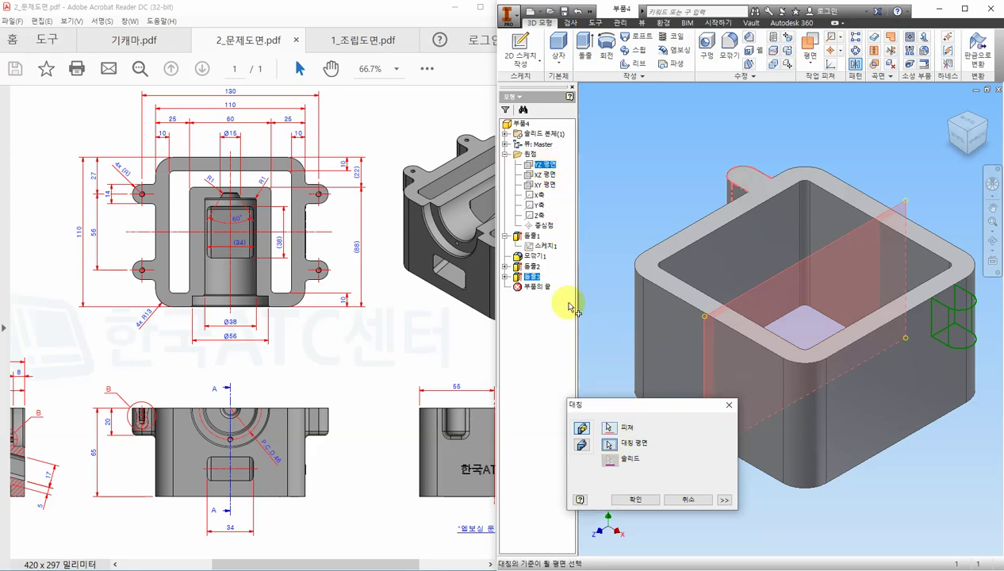
left_click(545, 184)
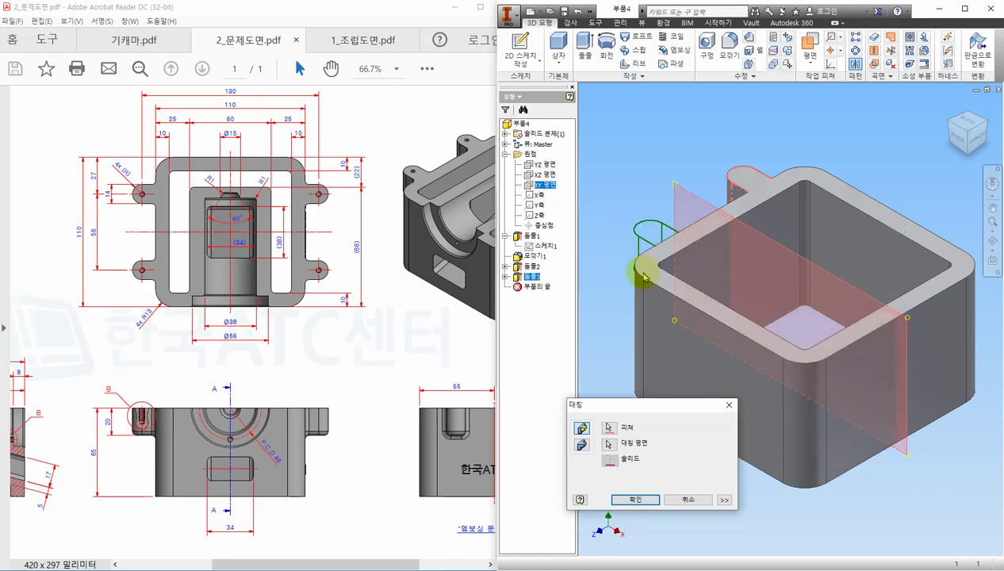
left_click(640, 501)
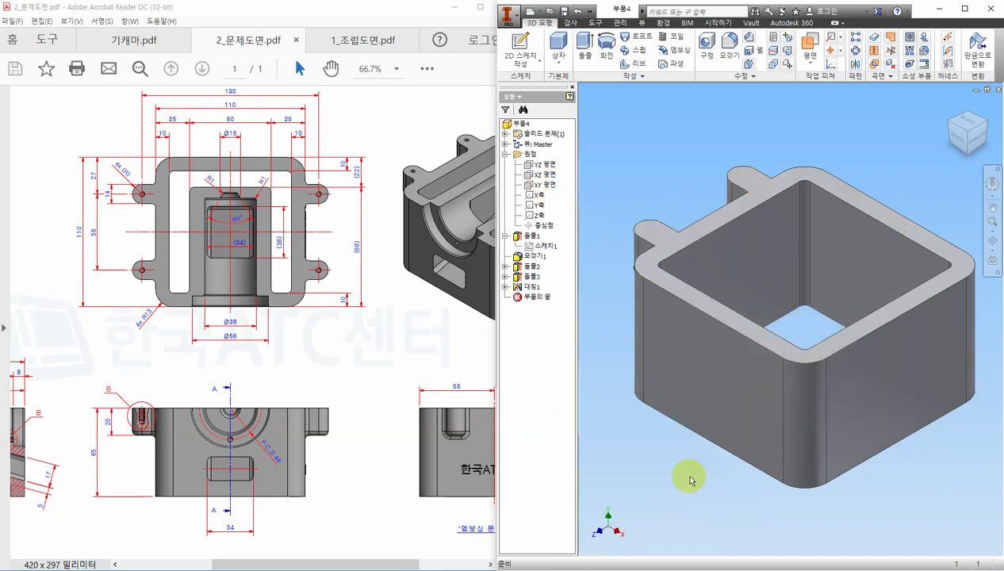
Mirror the lug extrusion and its mirrored copy about the YZ plane to add two lugs on the opposite wall
middle_click_drag(690, 480, 837, 112, "shift")
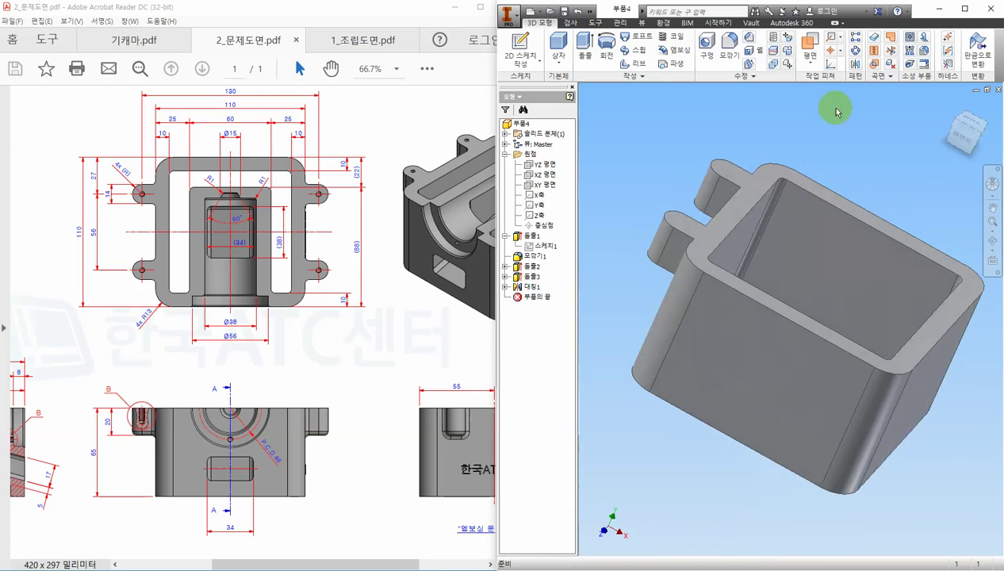
left_click(855, 63)
left_click(718, 181)
left_click(682, 242)
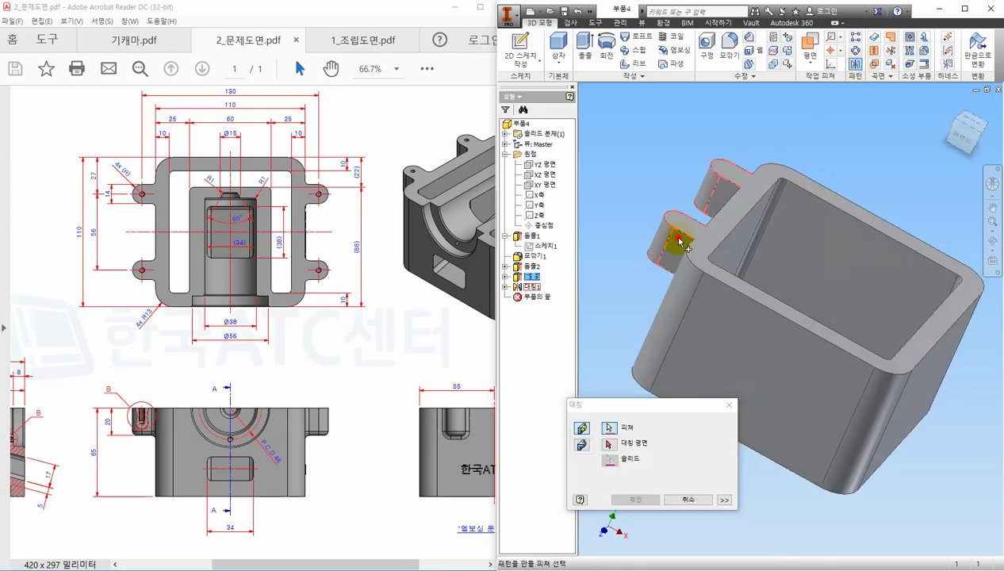
left_click(608, 443)
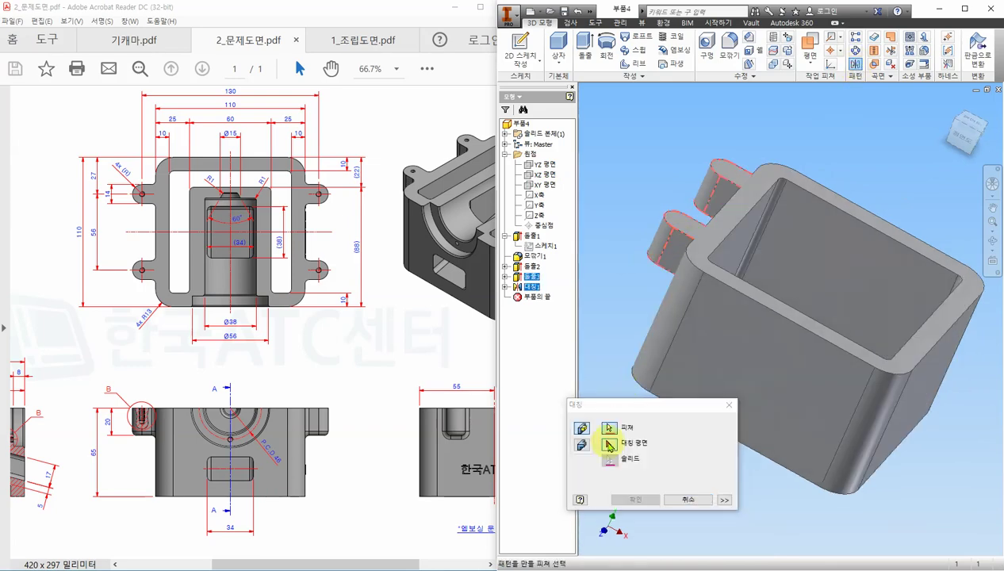
left_click(544, 164)
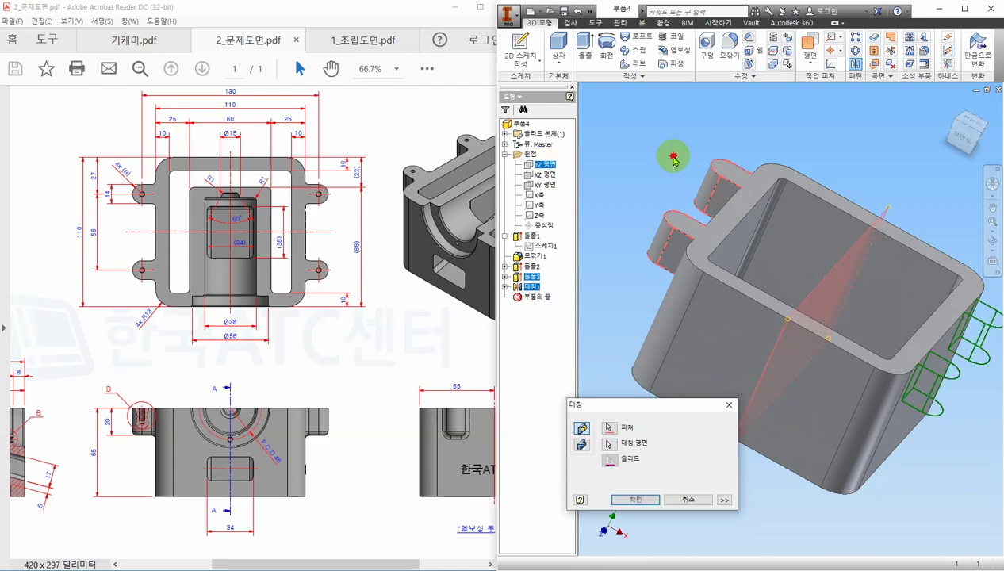
middle_click_drag(836, 146, 811, 157, "shift")
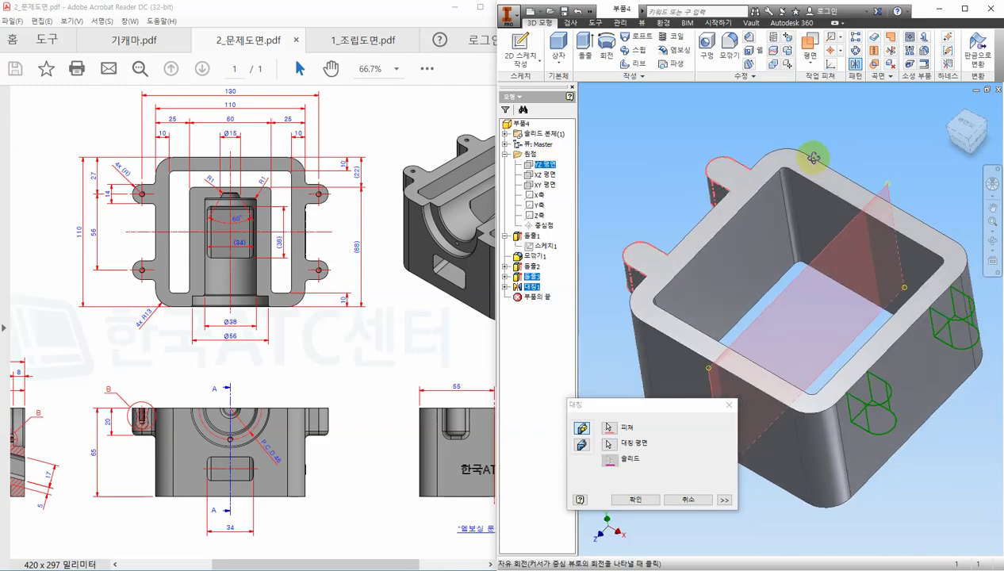
left_click(642, 501)
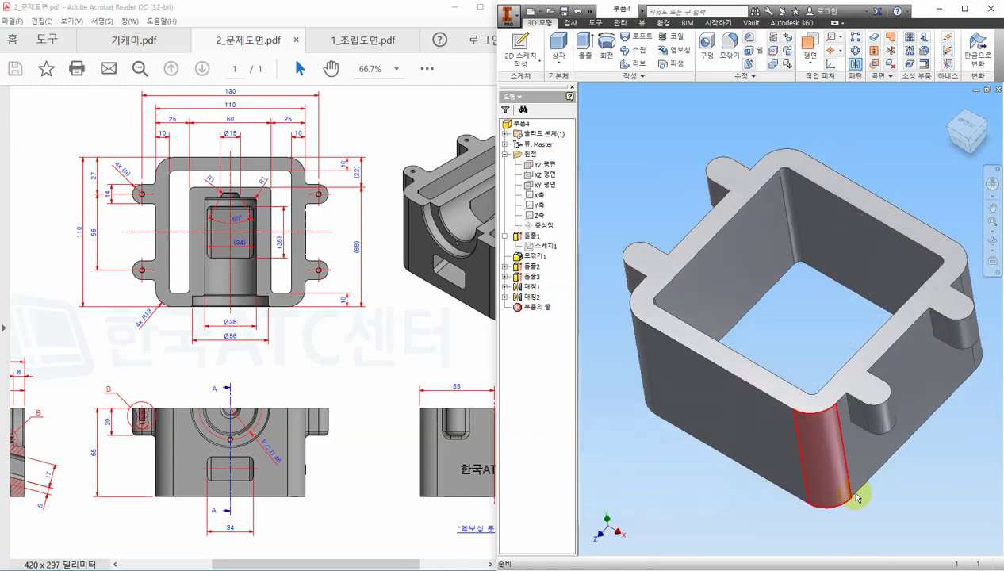
middle_click_drag(858, 495, 885, 485, "shift")
key("Escape")
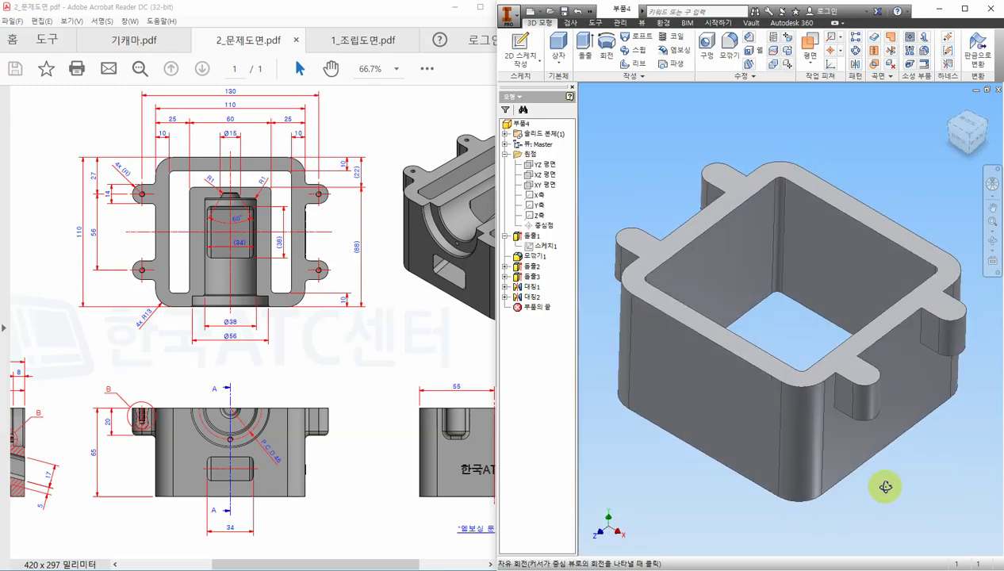
Switch to the PDF drawing and examine the side view, section A-A and the note on unspecified fillets
left_click(458, 108)
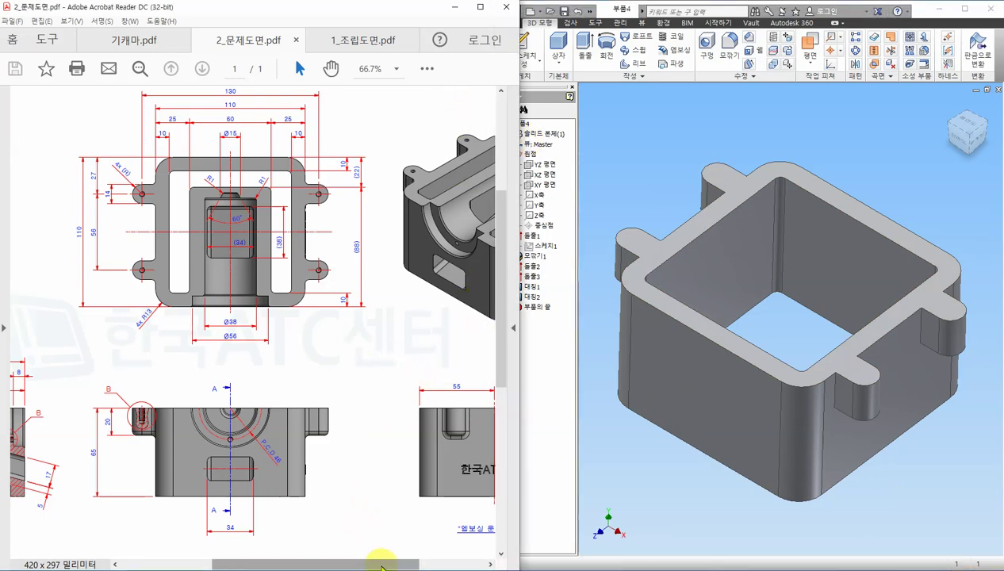
left_click_drag(386, 564, 442, 565)
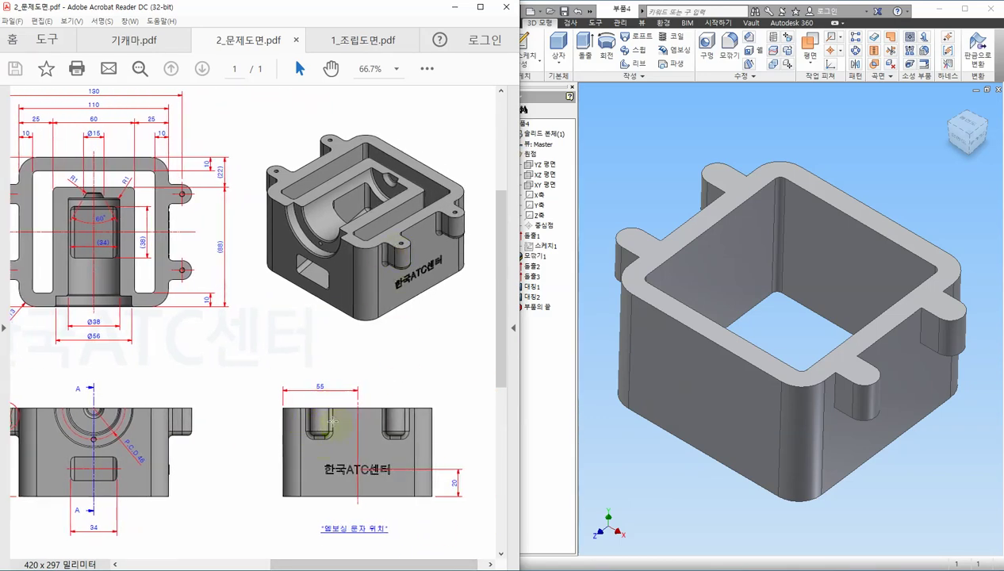
left_click_drag(385, 565, 236, 564)
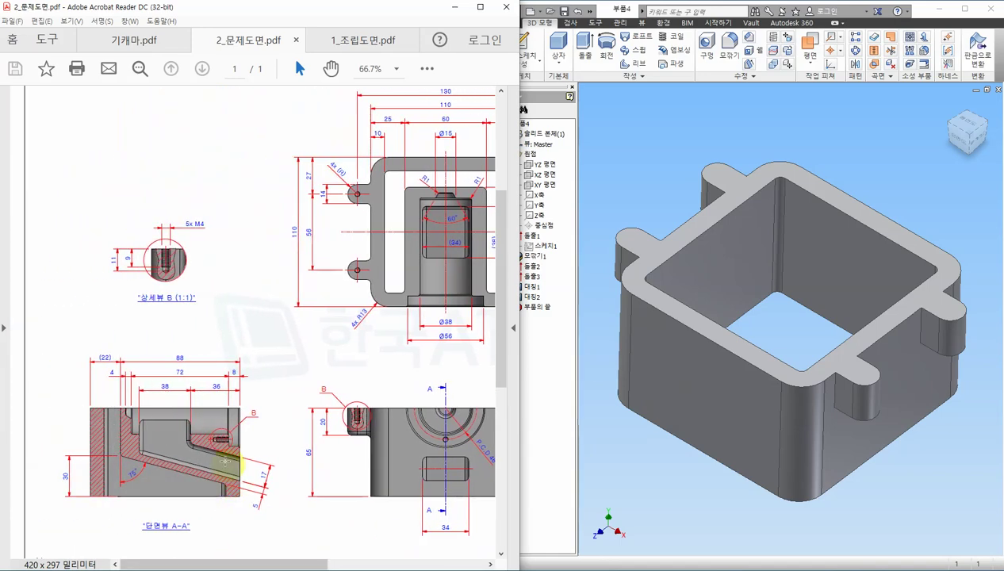
scroll(240, 452, "down", 2)
scroll(241, 452, "down", 1)
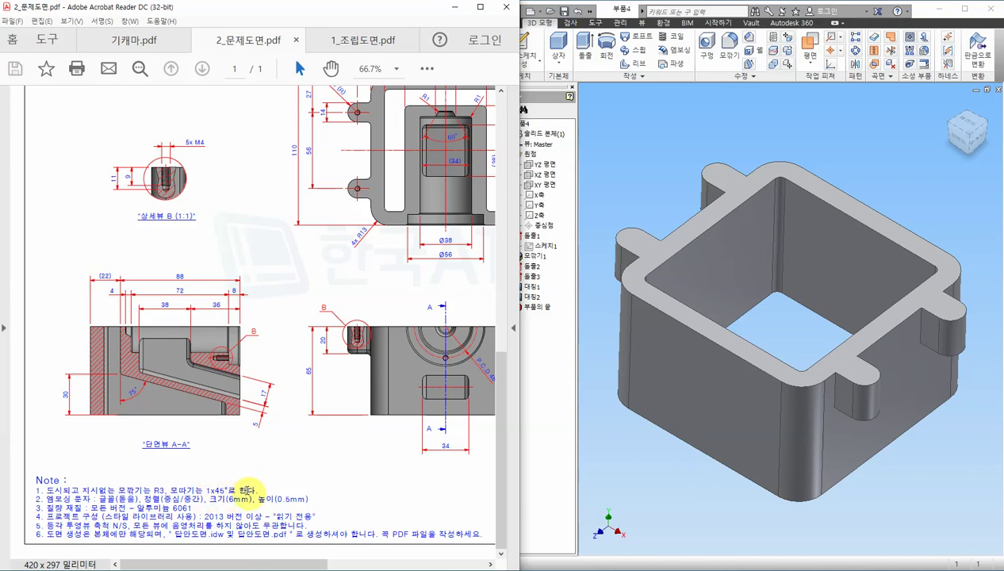
left_click_drag(386, 565, 428, 565)
left_click_drag(380, 260, 359, 265)
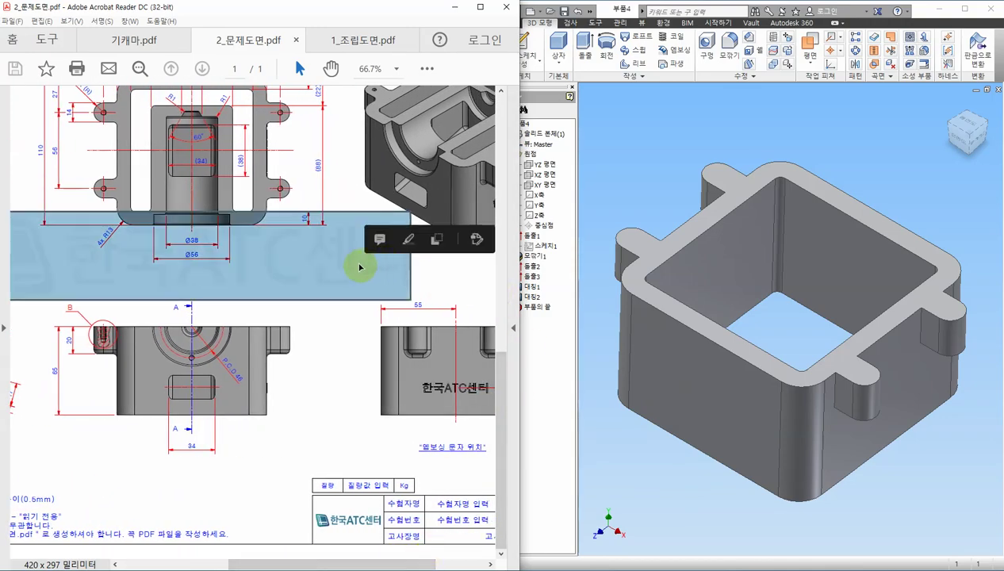
left_click(329, 276)
scroll(321, 266, "up", 1)
Return to Inventor and fillet the bottom outer edges of all four lugs with a 3 mm radius
left_click(673, 127)
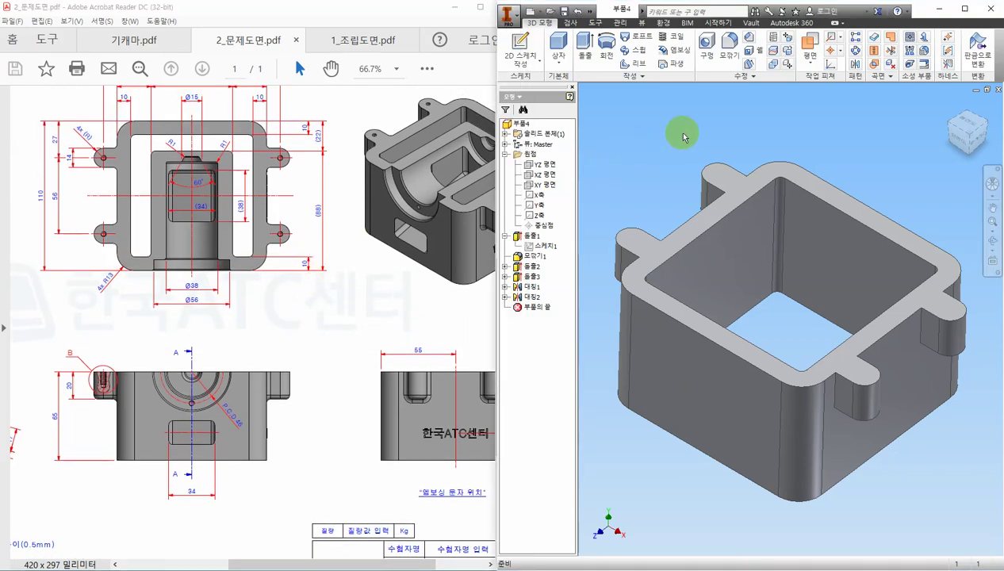
left_click(729, 47)
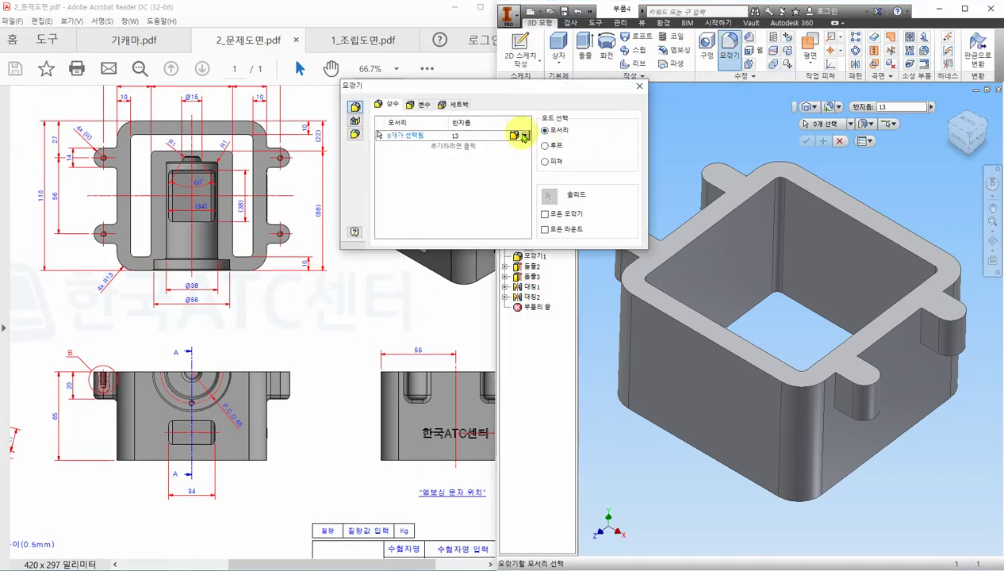
double_click(458, 135)
type("3")
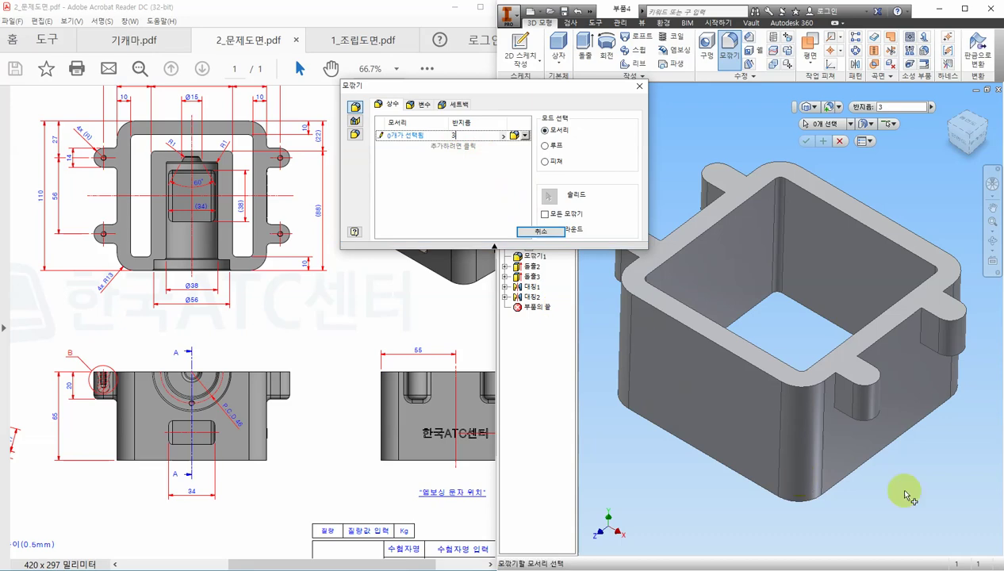
middle_click_drag(904, 489, 881, 428, "shift")
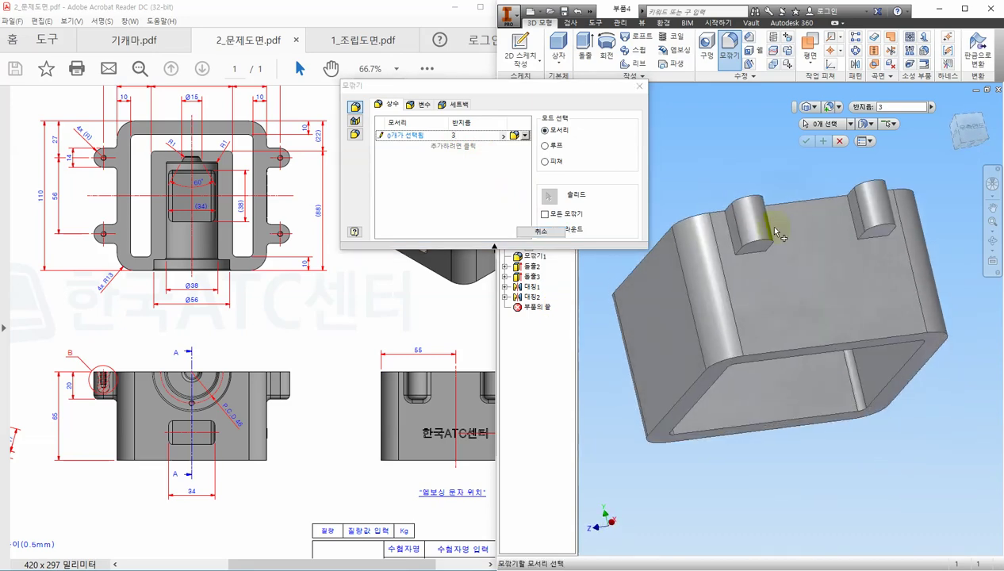
left_click(768, 241)
left_click(886, 231)
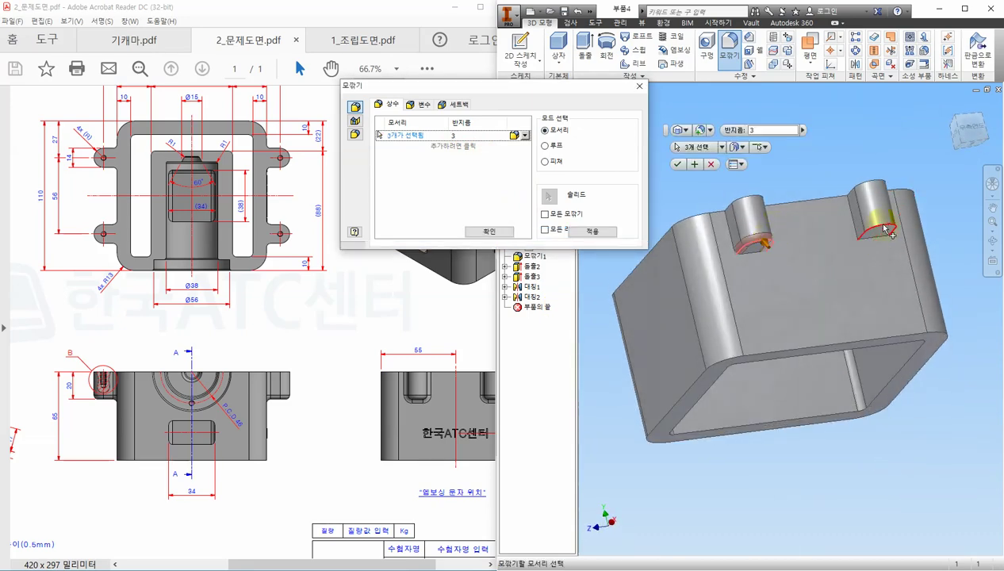
left_click(886, 229)
middle_click_drag(886, 229, 773, 305, "shift")
left_click(676, 279)
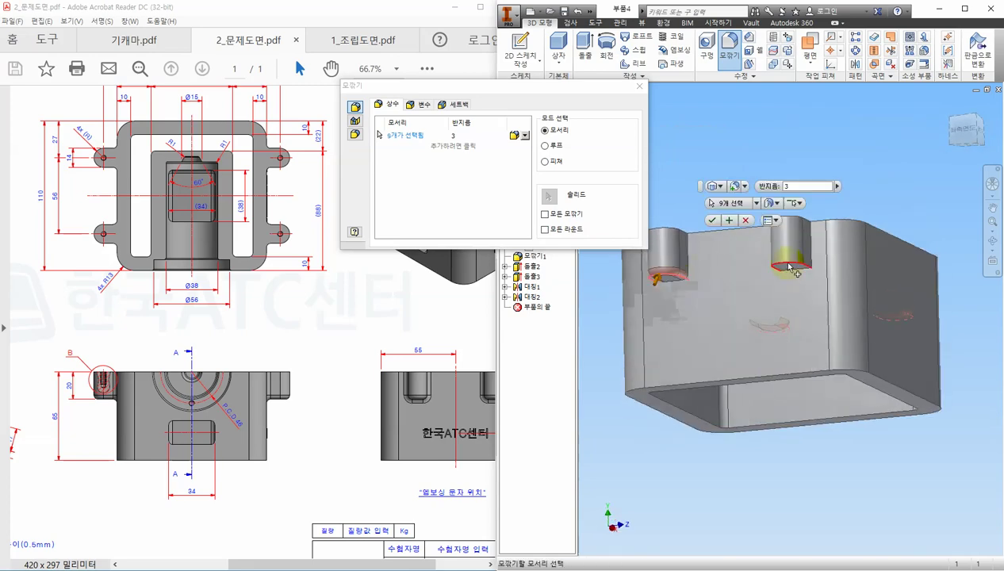
left_click(791, 269)
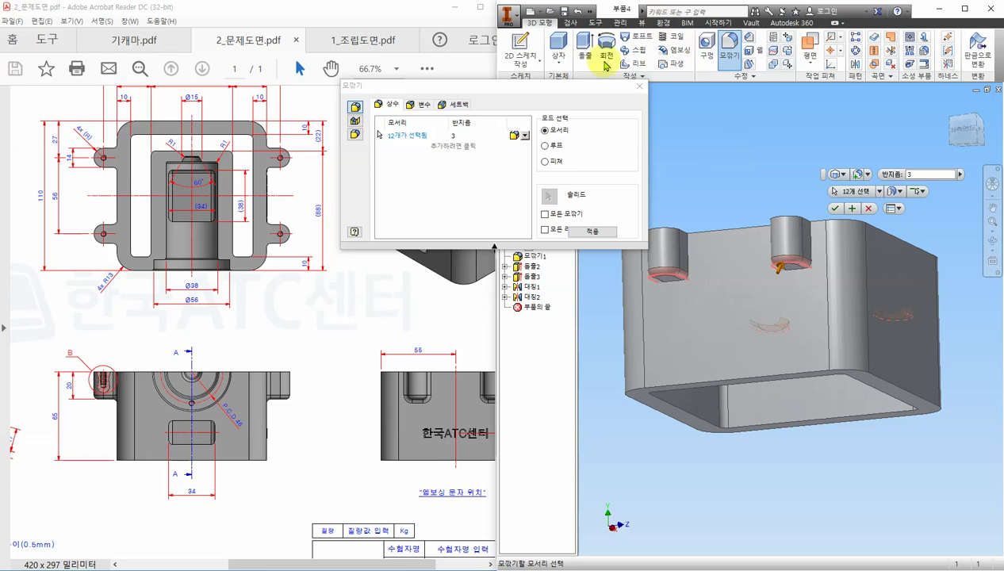
left_click(600, 232)
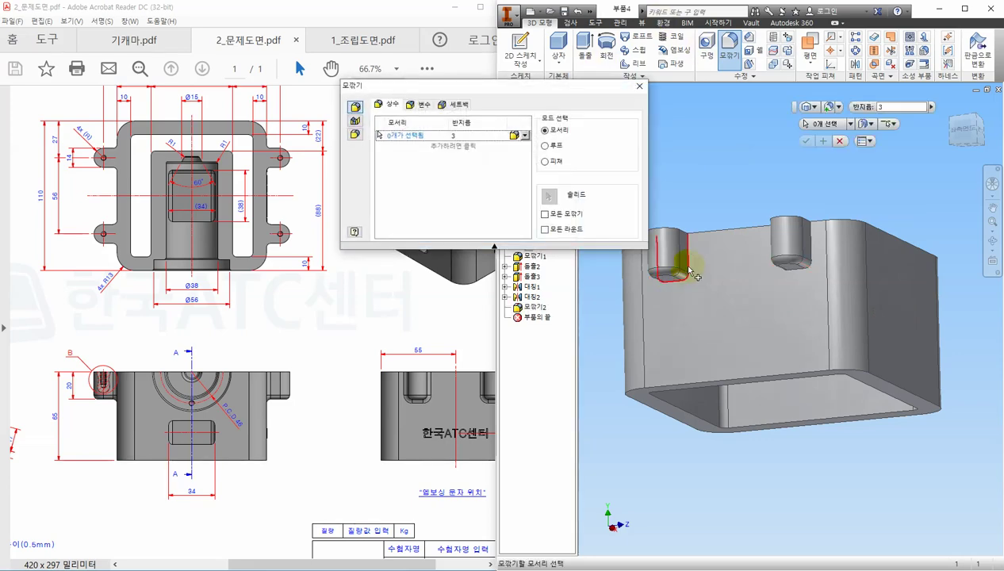
Fillet the edges where the four lugs meet the side walls with a 3 mm radius
left_click(670, 276)
left_click(815, 235)
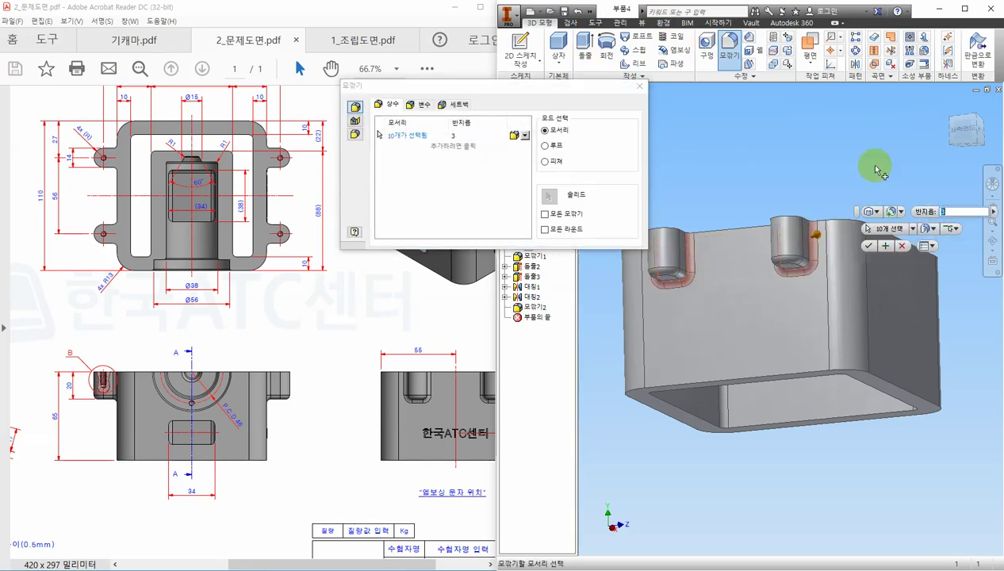
middle_click_drag(868, 161, 809, 167, "shift")
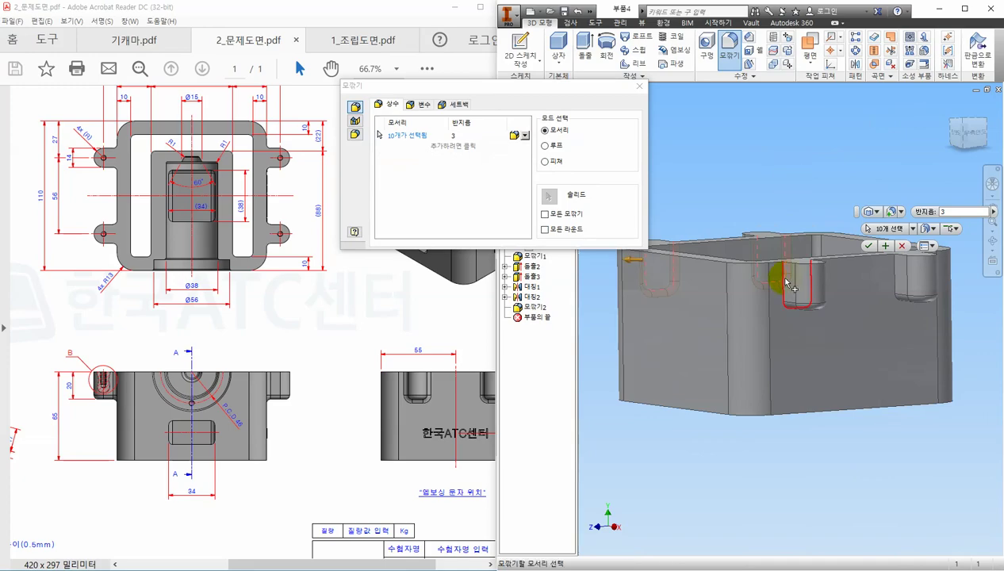
left_click(788, 284)
left_click(887, 279)
middle_click_drag(887, 280, 616, 180, "shift")
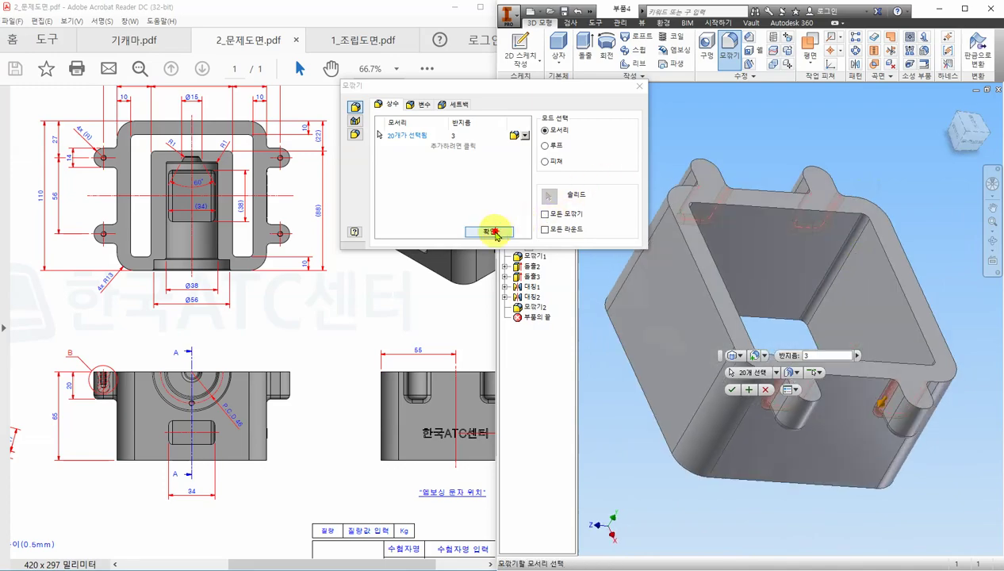
left_click(495, 233)
left_click(937, 109)
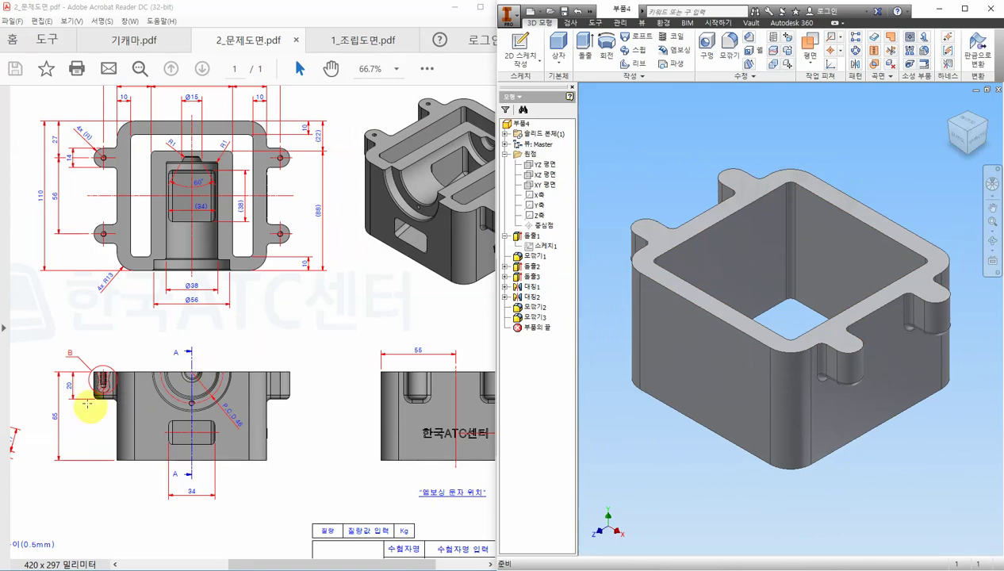
Switch to the PDF drawing and examine the M4 hole callout in detail view B and the hole locations on the lugs and front face
left_click_drag(262, 562, 188, 563)
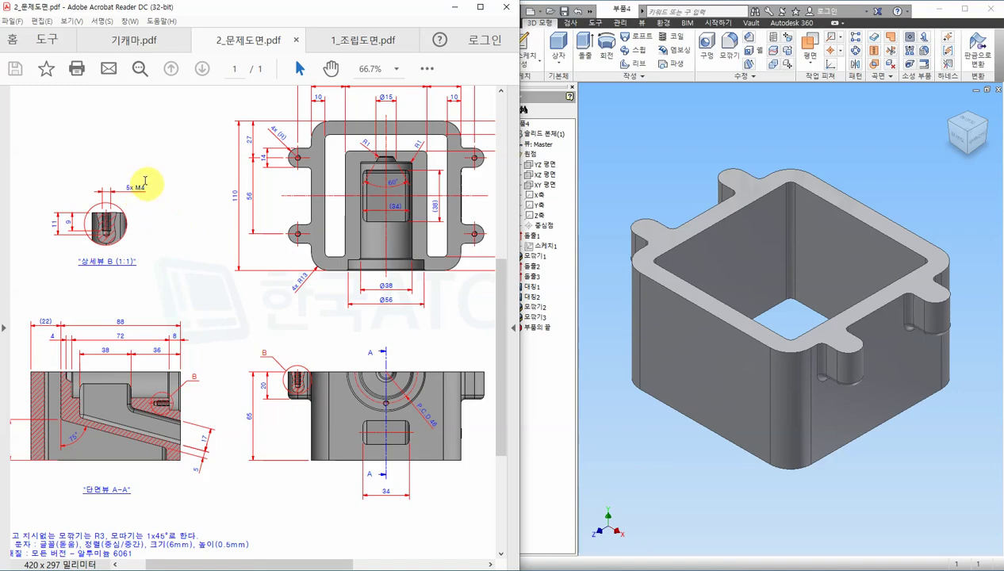
scroll(58, 225, "up", 2, "ctrl")
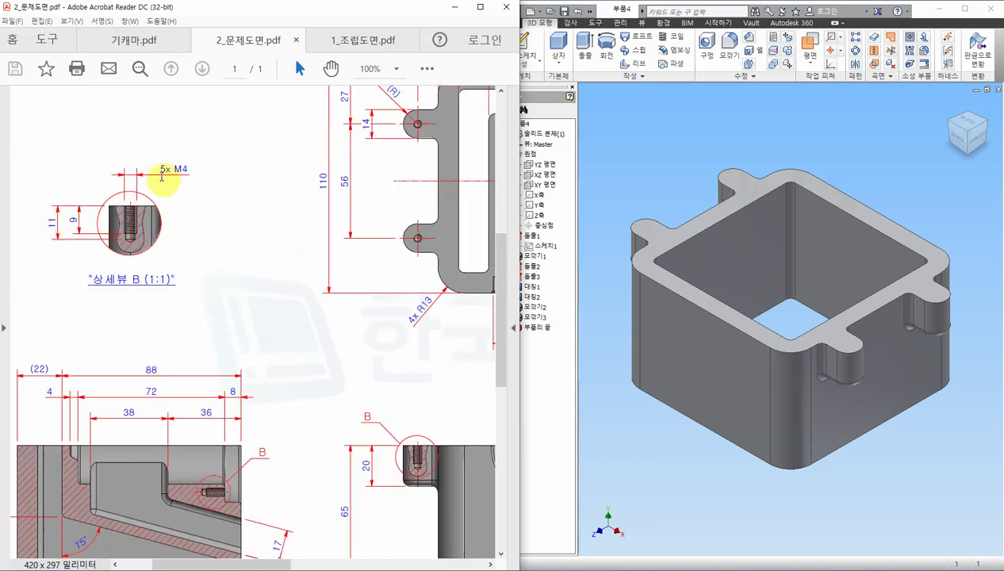
scroll(289, 287, "down", 2, "ctrl")
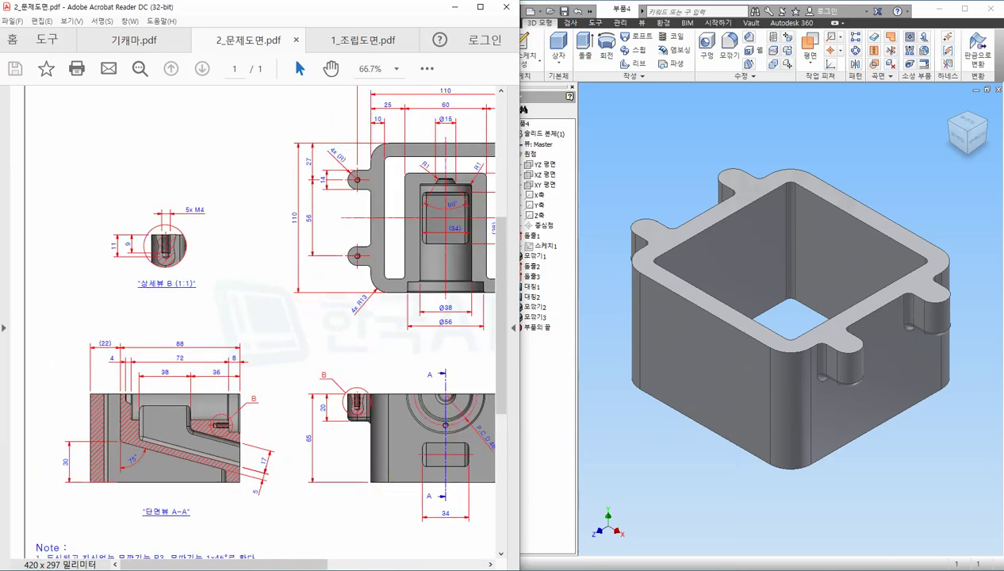
left_click_drag(312, 563, 358, 564)
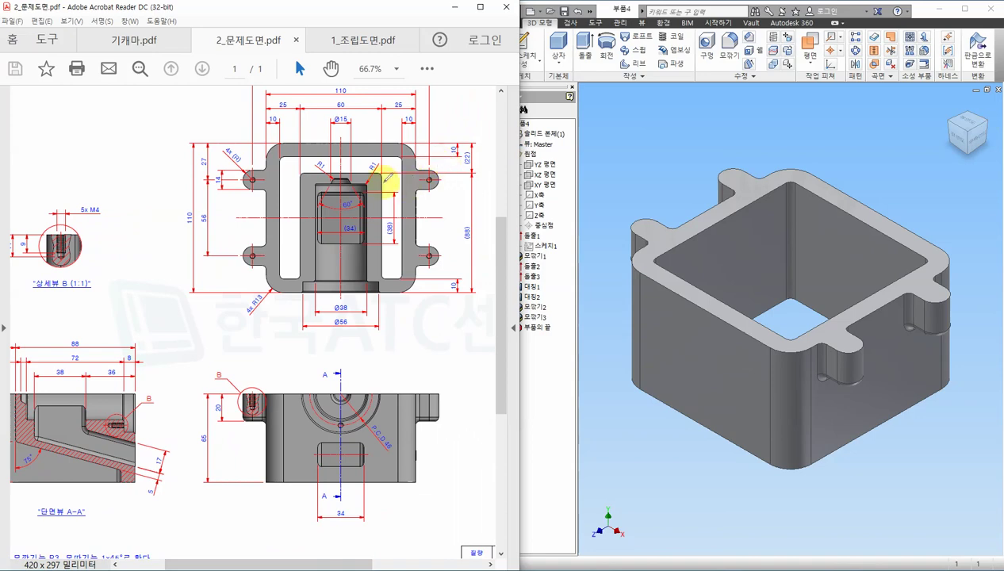
left_click(429, 180)
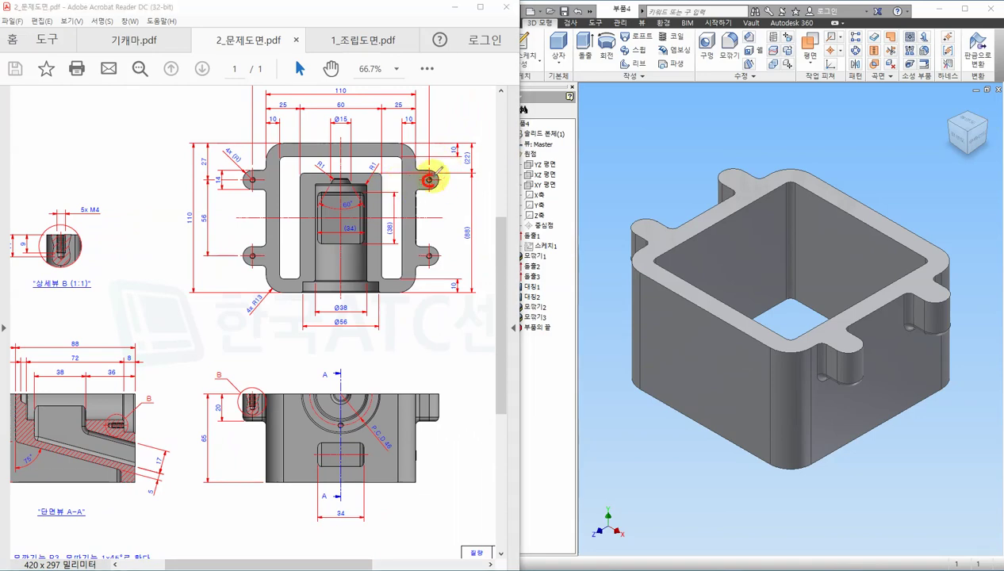
left_click(428, 256)
left_click(252, 256)
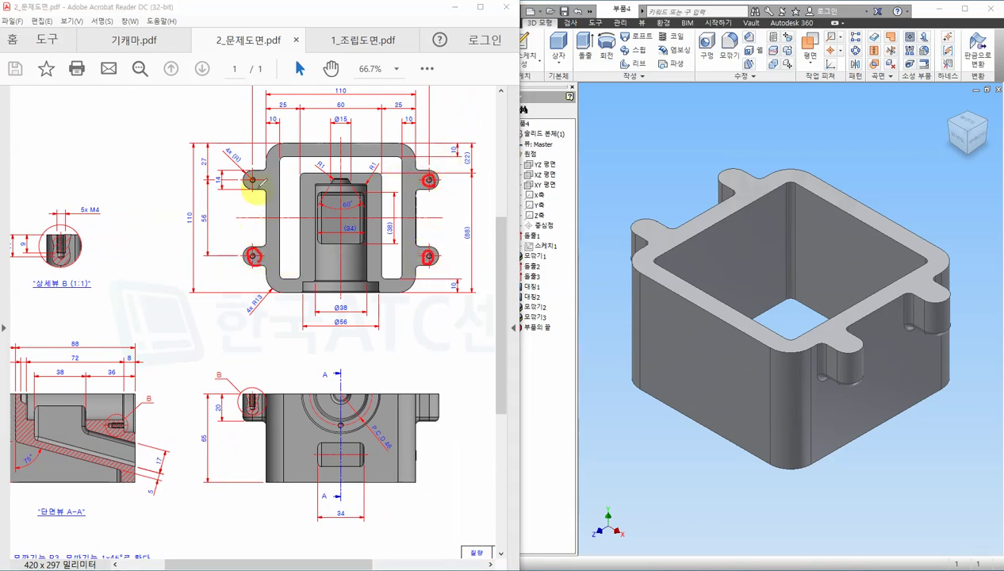
left_click(252, 180)
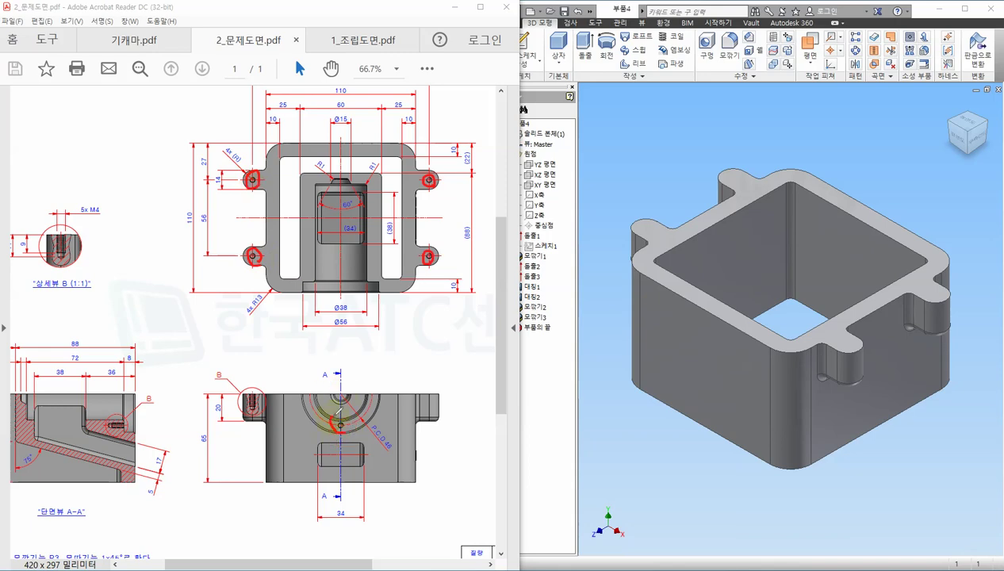
left_click_drag(352, 419, 392, 371)
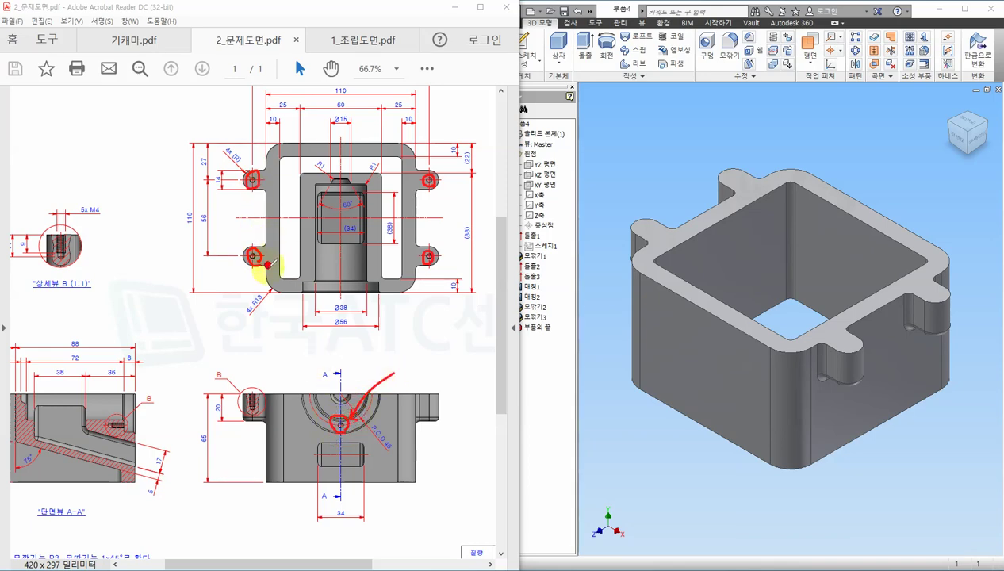
mouse_move(268, 264)
left_mouse_down()
mouse_move(218, 207)
mouse_move(272, 168)
left_mouse_up()
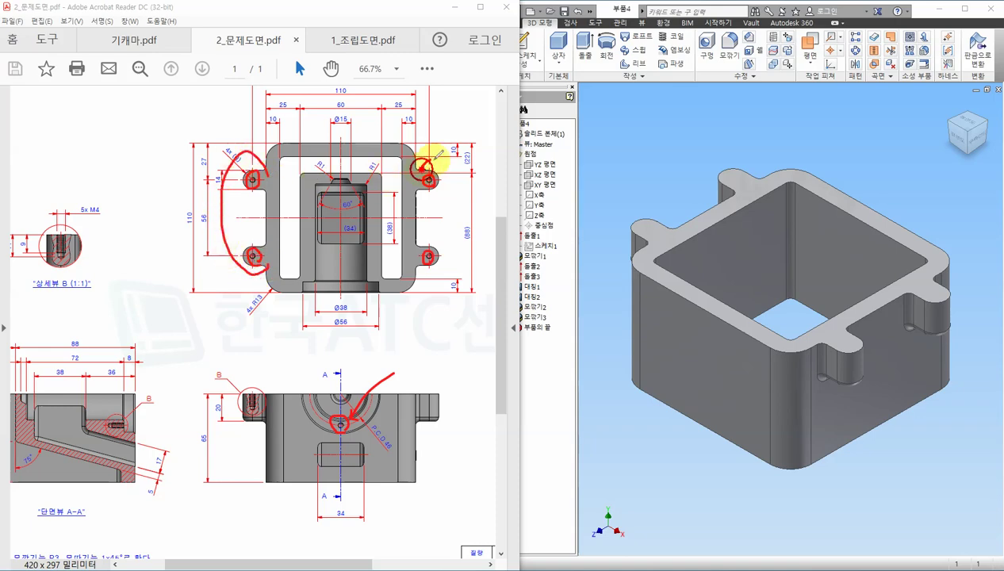
mouse_move(437, 156)
left_mouse_down()
mouse_move(448, 257)
mouse_move(426, 278)
left_mouse_up()
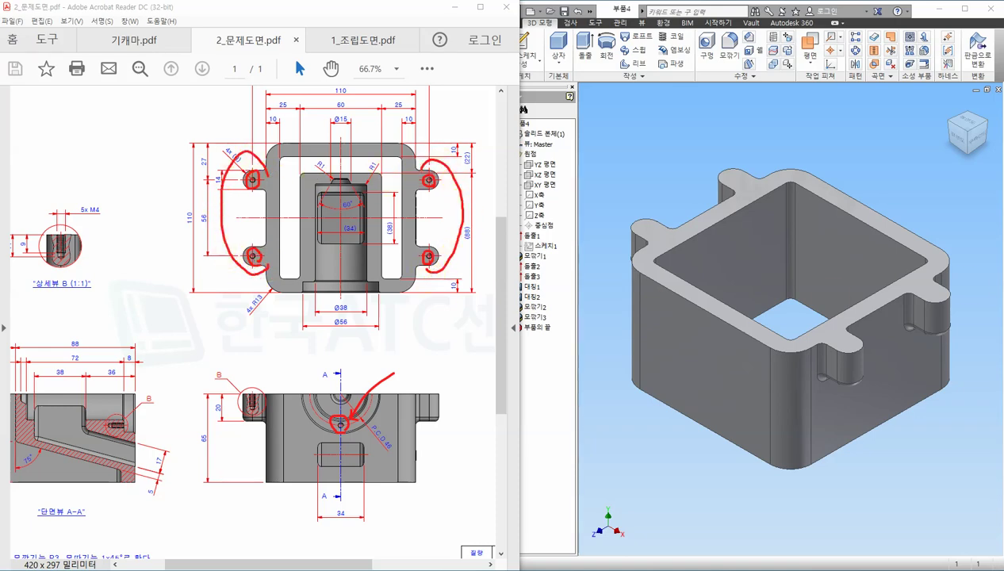
left_click_drag(306, 566, 274, 566)
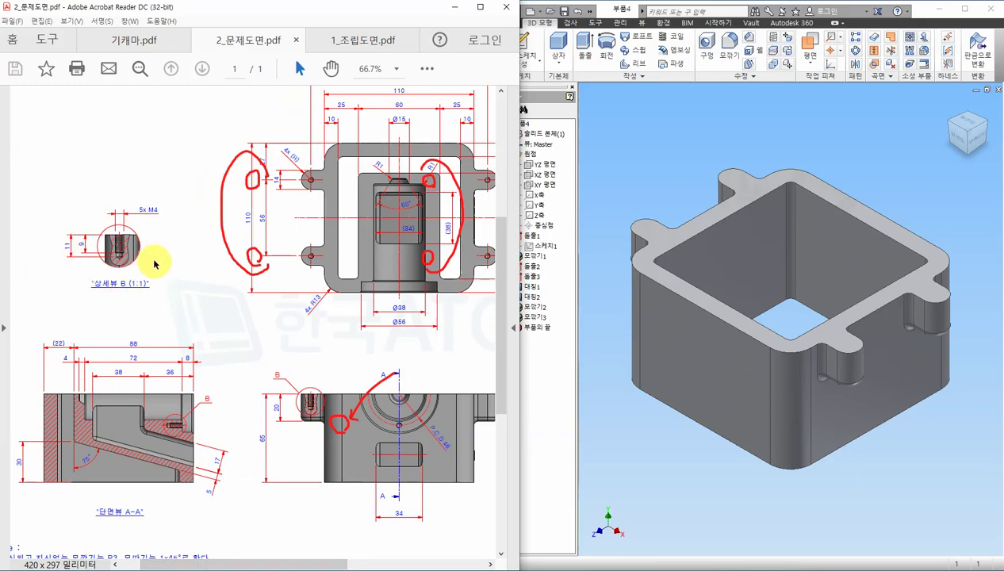
Return to Inventor, sketch on the body's top face with a point at each of the four lug arc centers, and finish the sketch
left_click(619, 270)
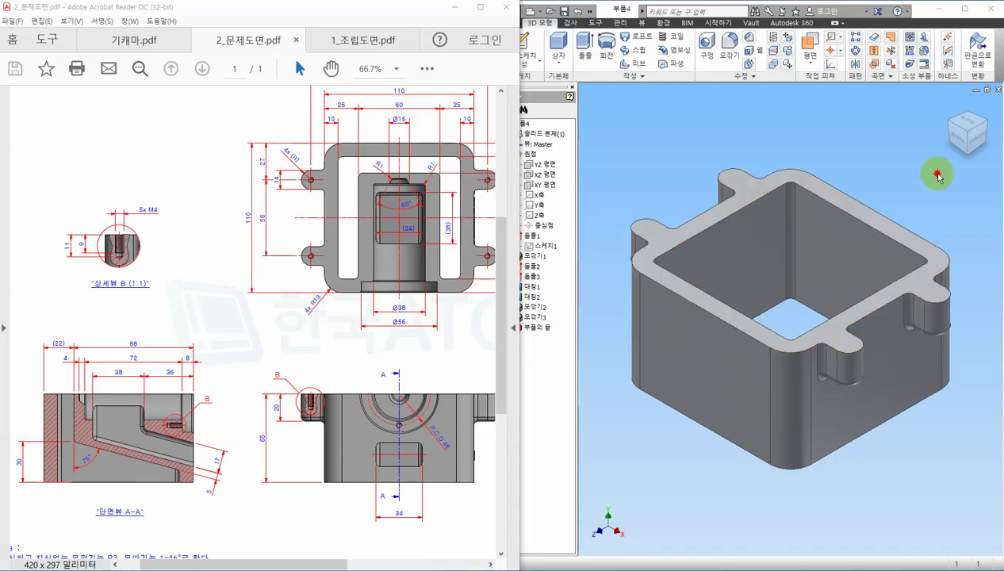
left_click(752, 192)
right_click(751, 192)
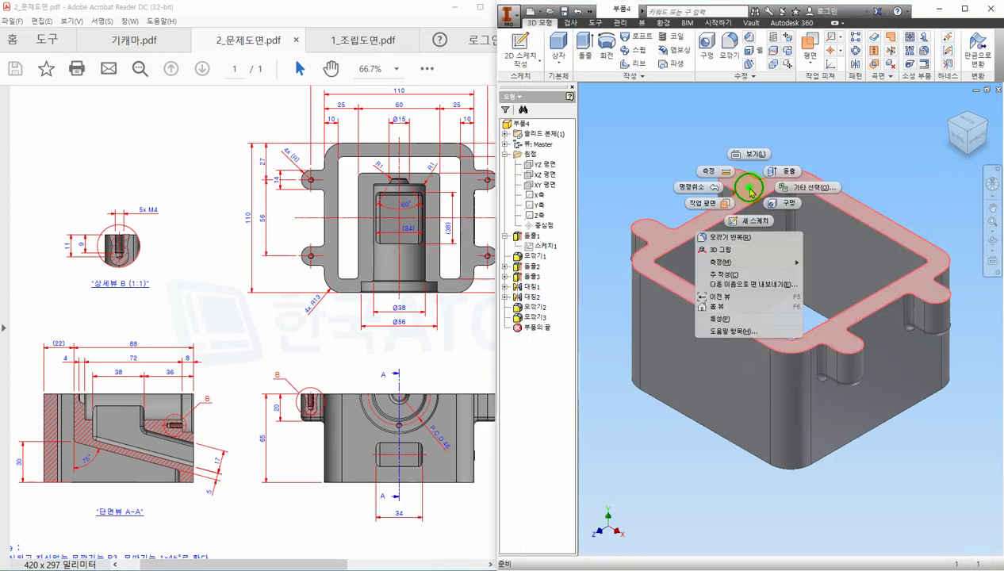
left_click(753, 217)
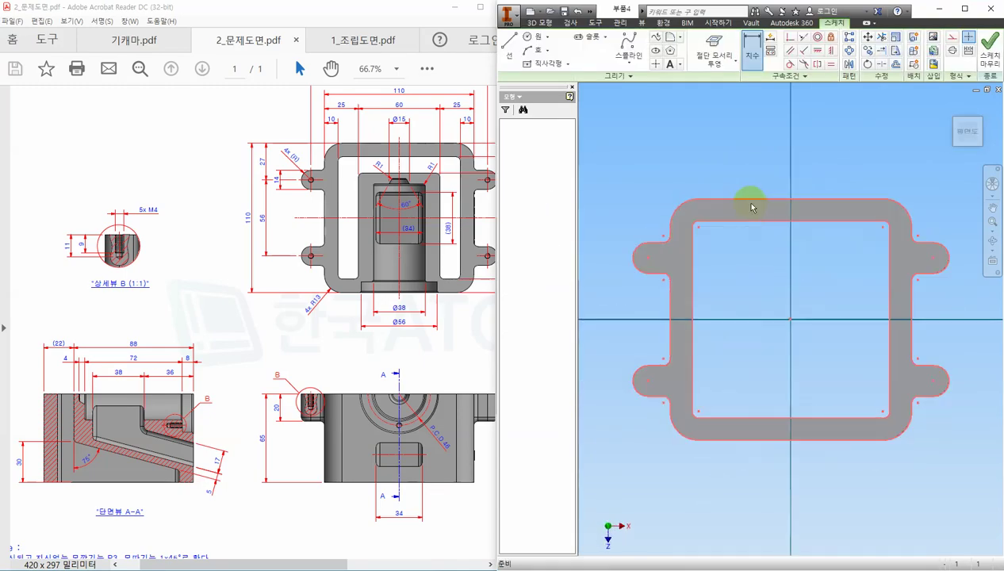
left_click(657, 66)
left_click(648, 257)
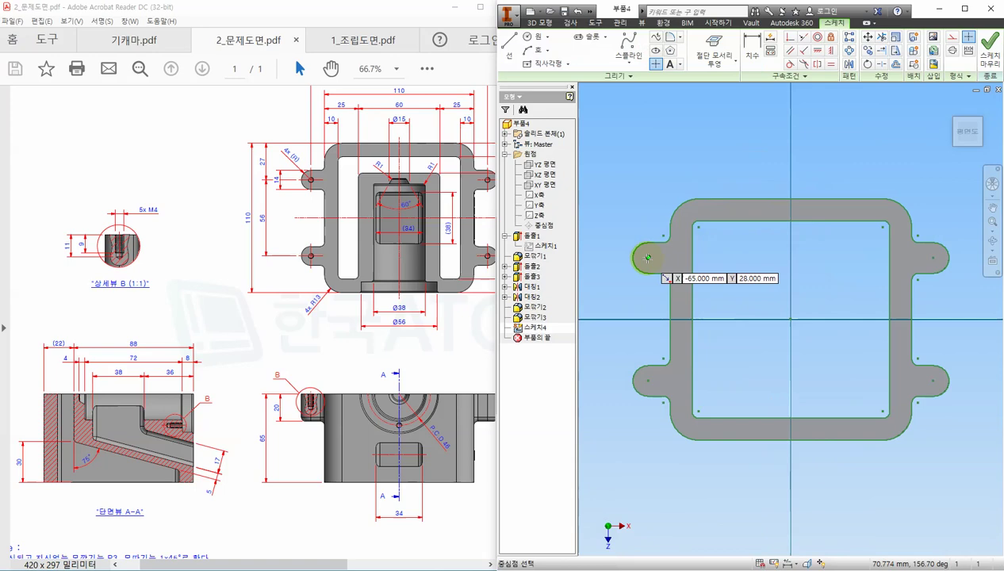
left_click(648, 381)
left_click(934, 381)
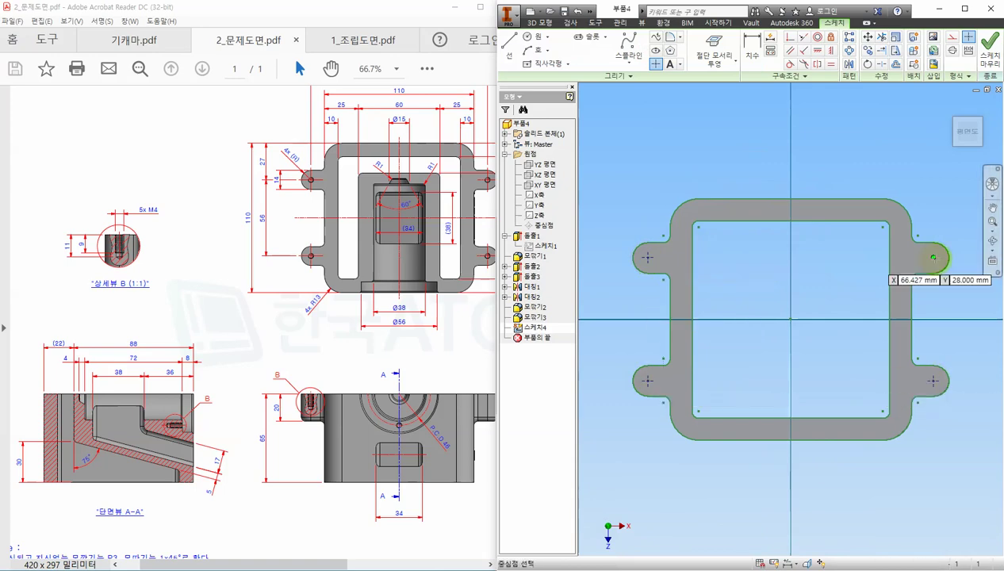
left_click(934, 257)
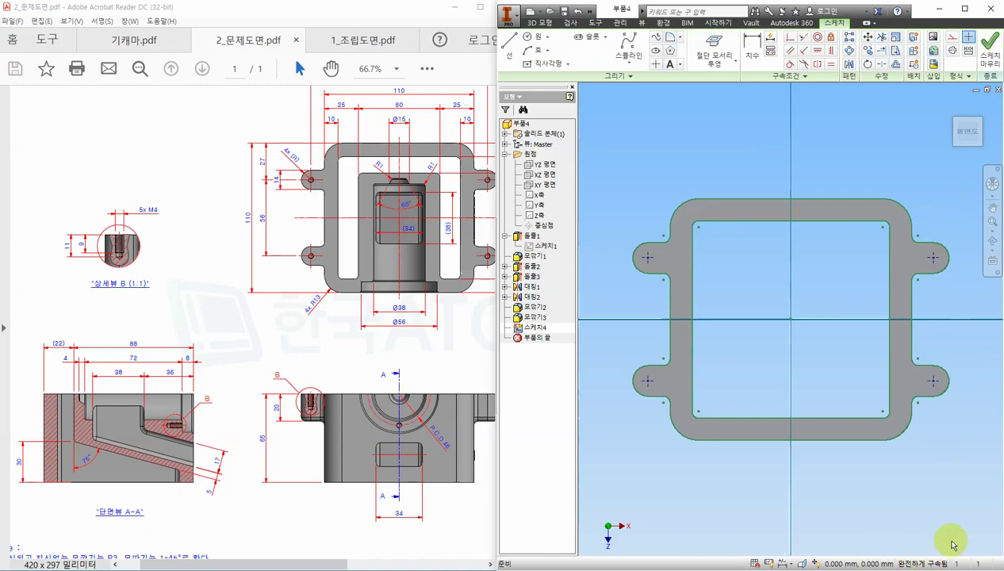
left_click(989, 60)
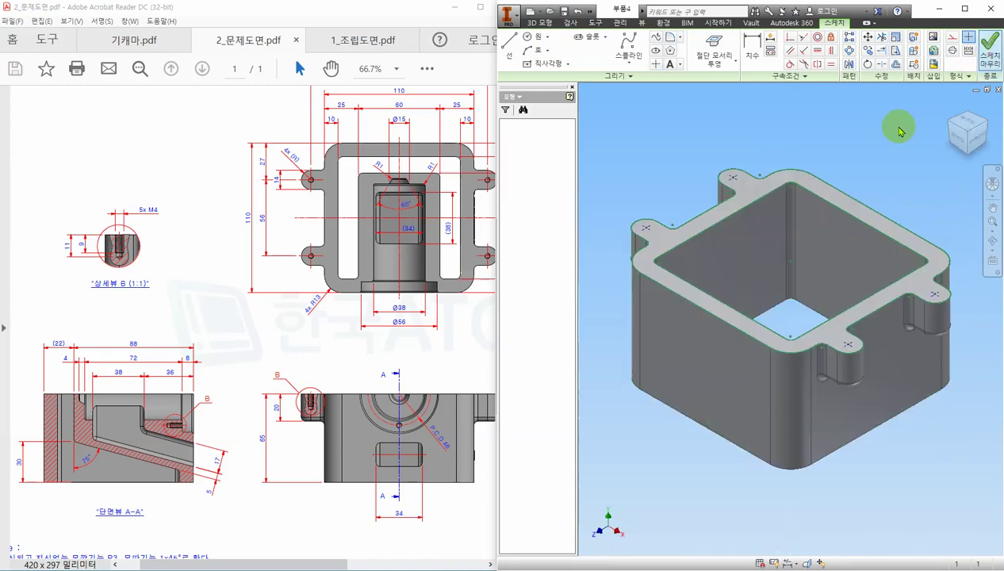
Start tapped holes at the four lug points with an ISO Metric profile thread, size 4, designation M4x0.7
left_click(706, 46)
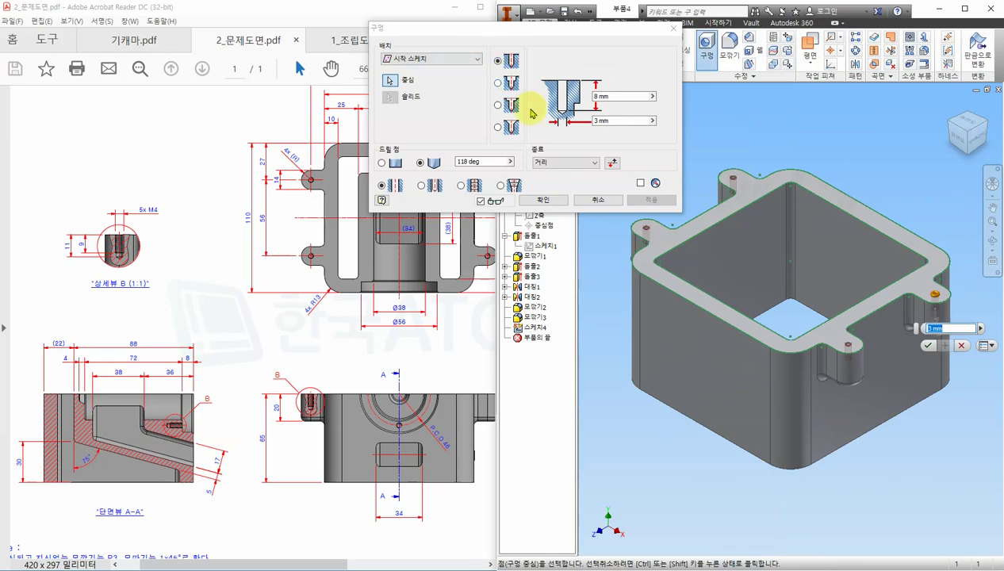
left_click(463, 184)
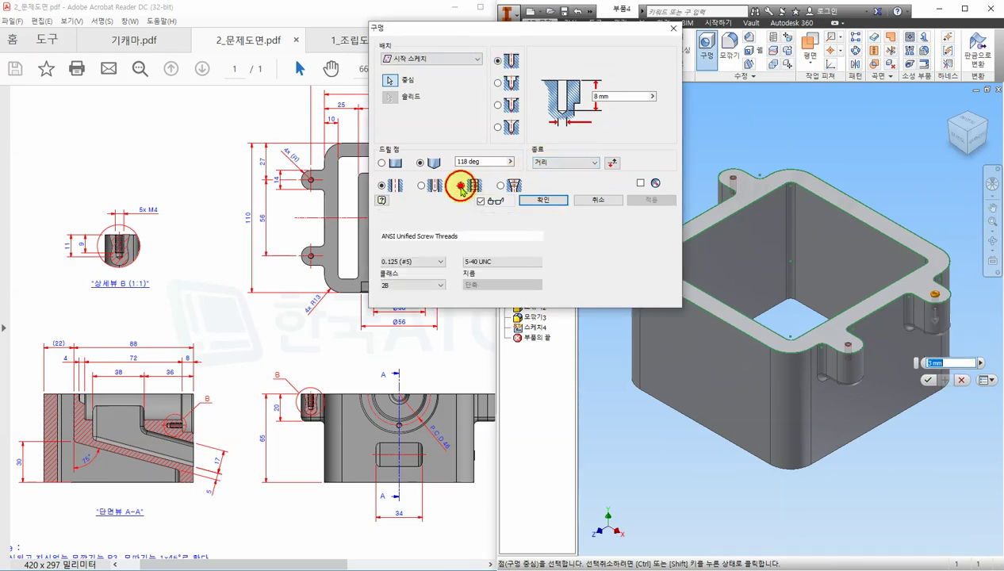
left_click(494, 235)
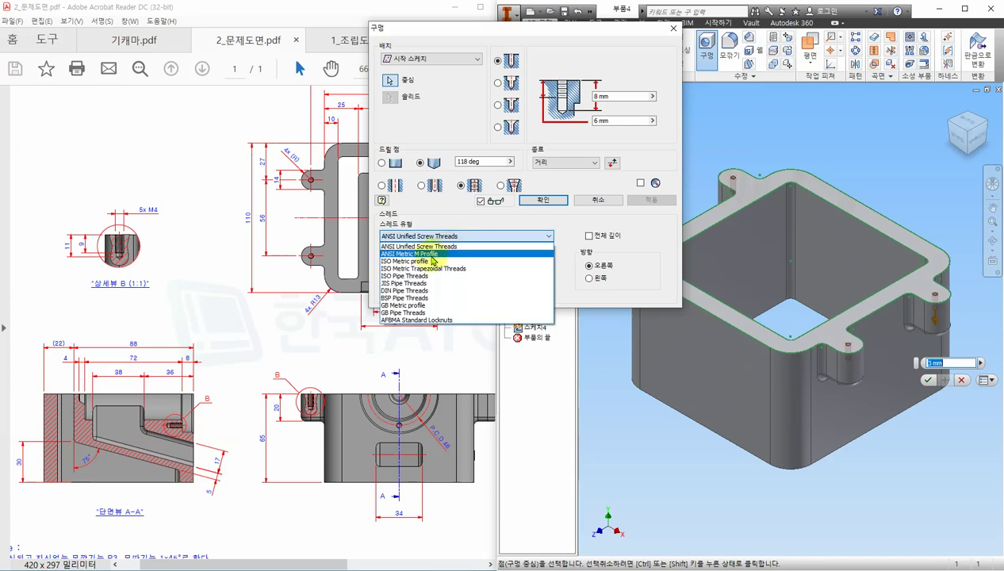
left_click(468, 247)
left_click(415, 263)
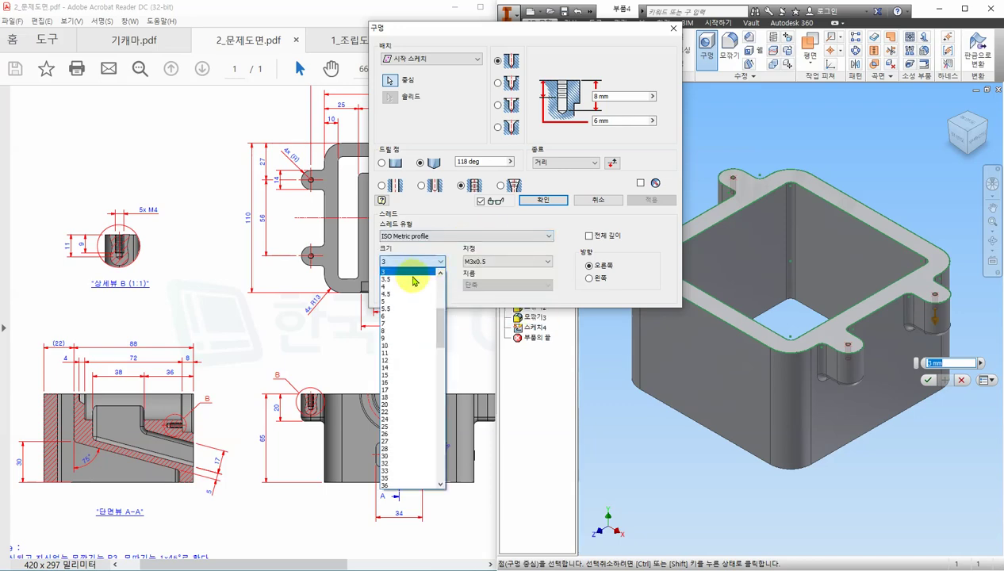
left_click(397, 287)
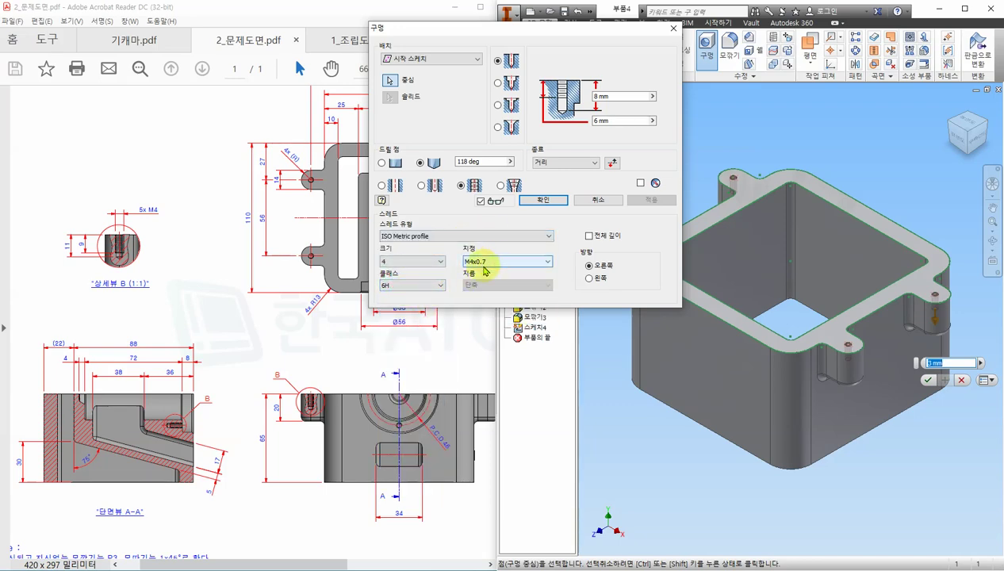
Set the thread depth to 9 mm and the hole depth to 11 mm, and create the four lug holes
double_click(616, 120)
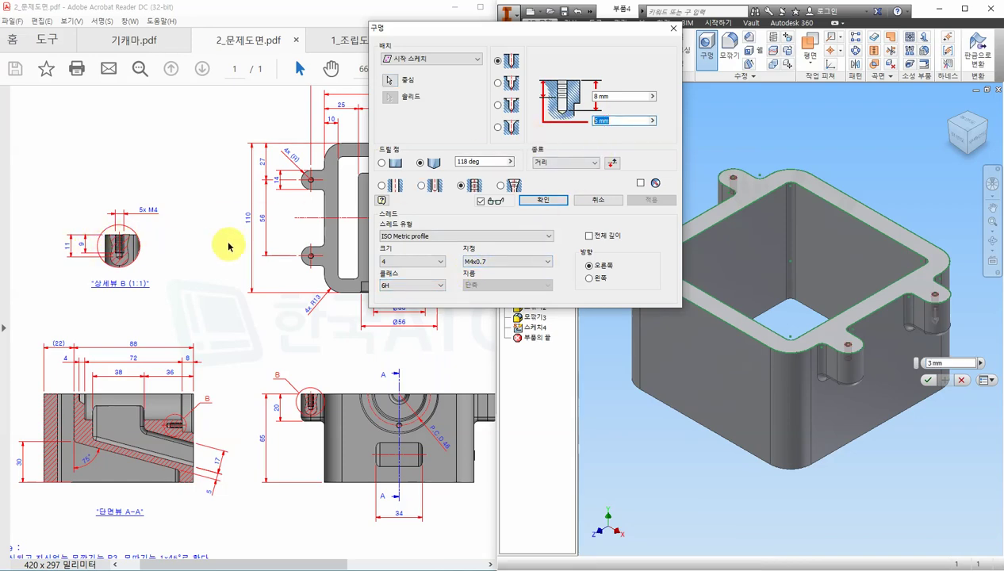
type("9")
double_click(610, 96)
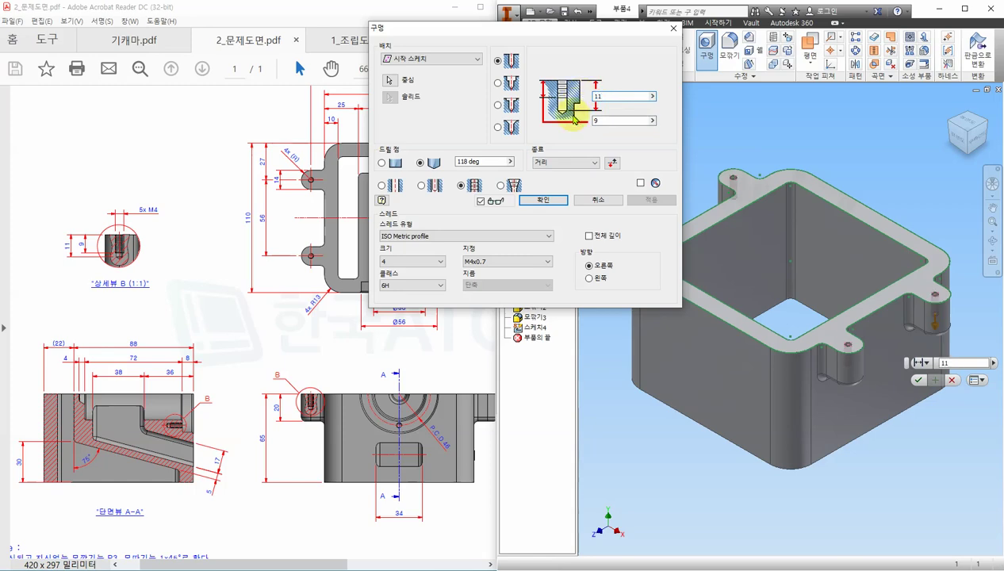
type("11")
left_click(549, 199)
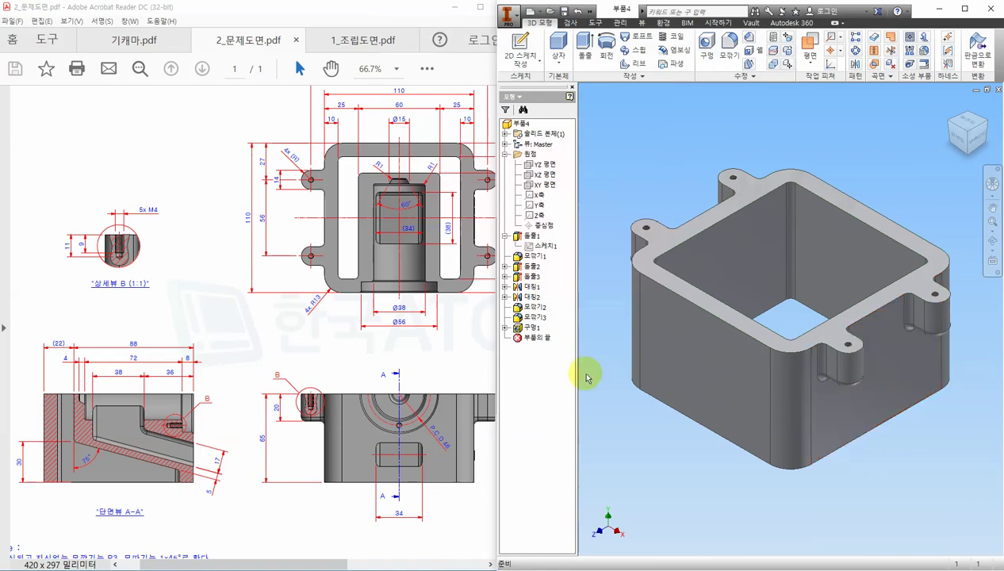
Reopen the lugs' hole feature and review its hole type, thread and depth settings
right_click(531, 328)
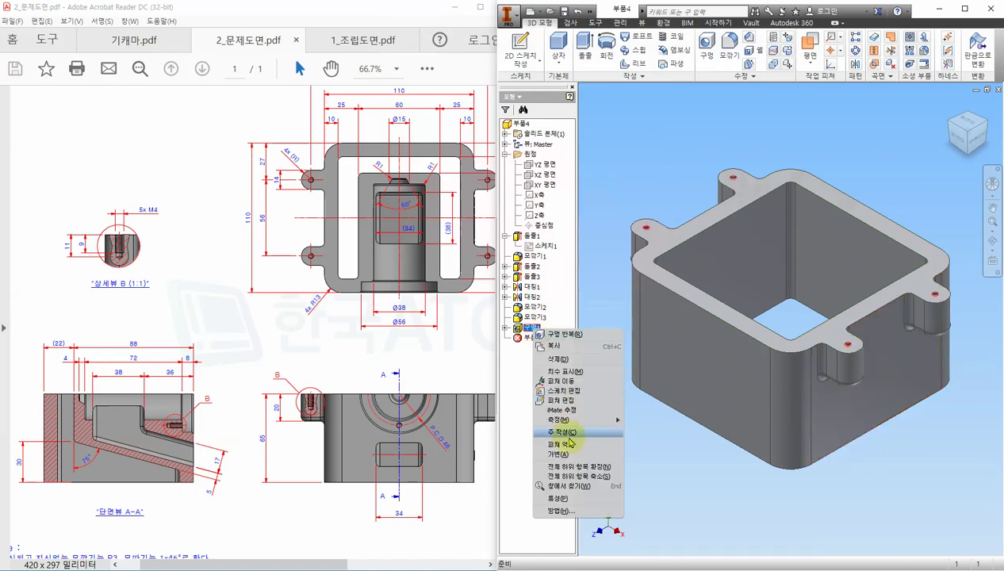
left_click(565, 400)
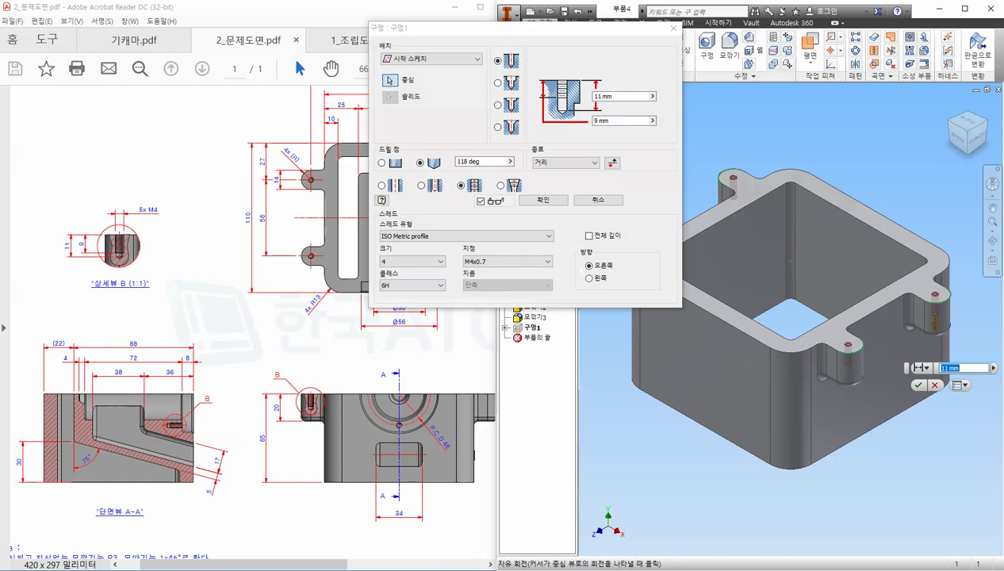
left_click(500, 61)
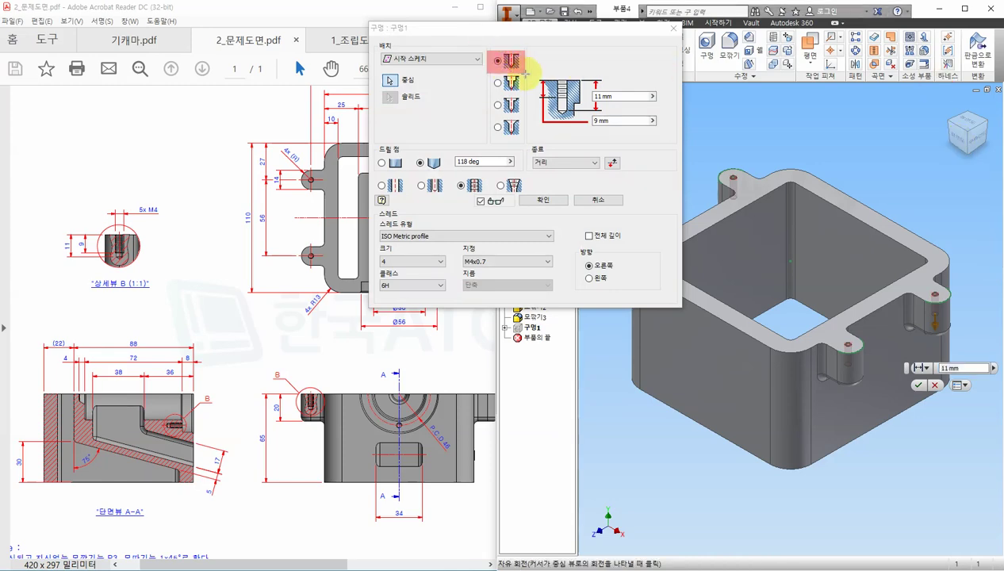
left_click(472, 185)
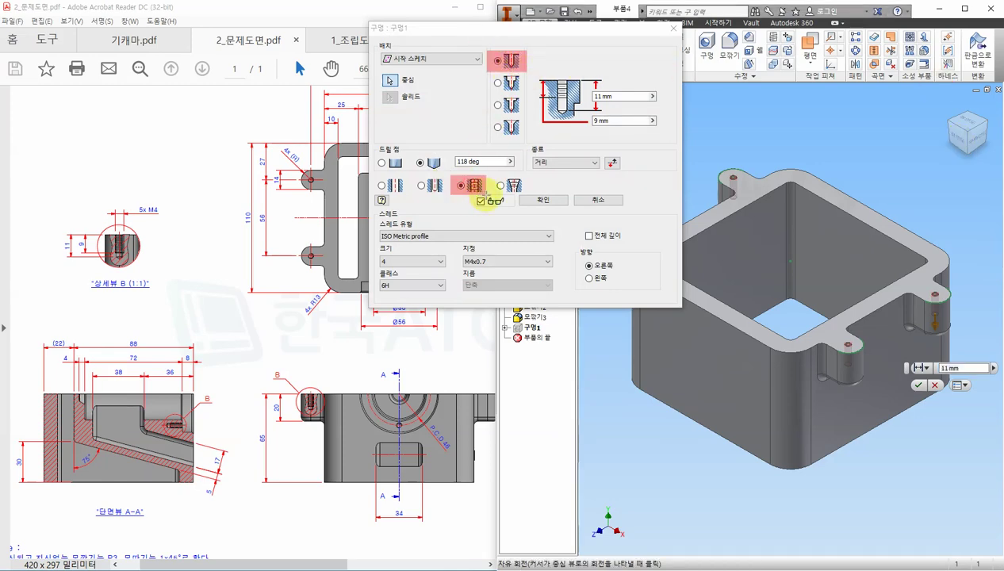
left_click(372, 227)
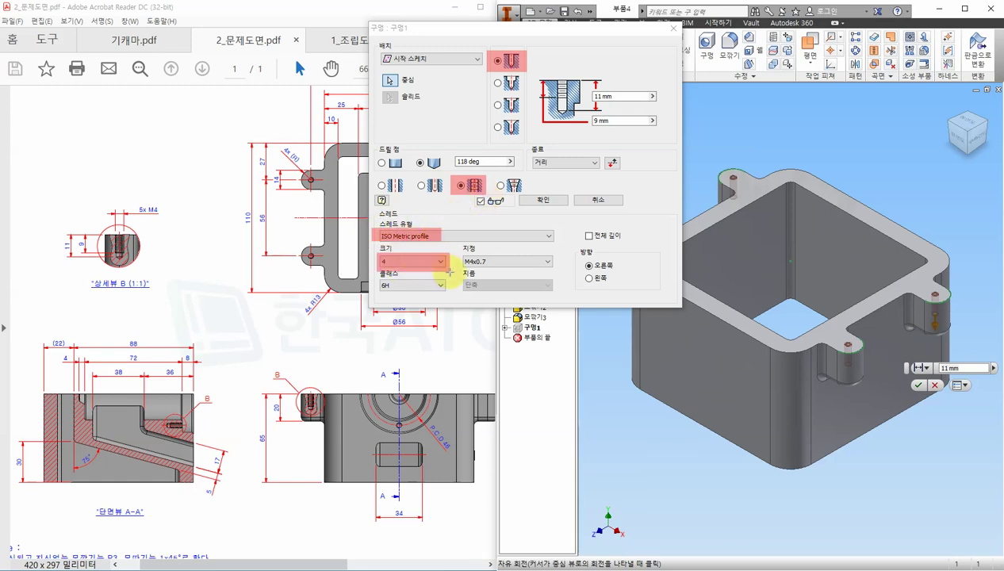
left_click(530, 159)
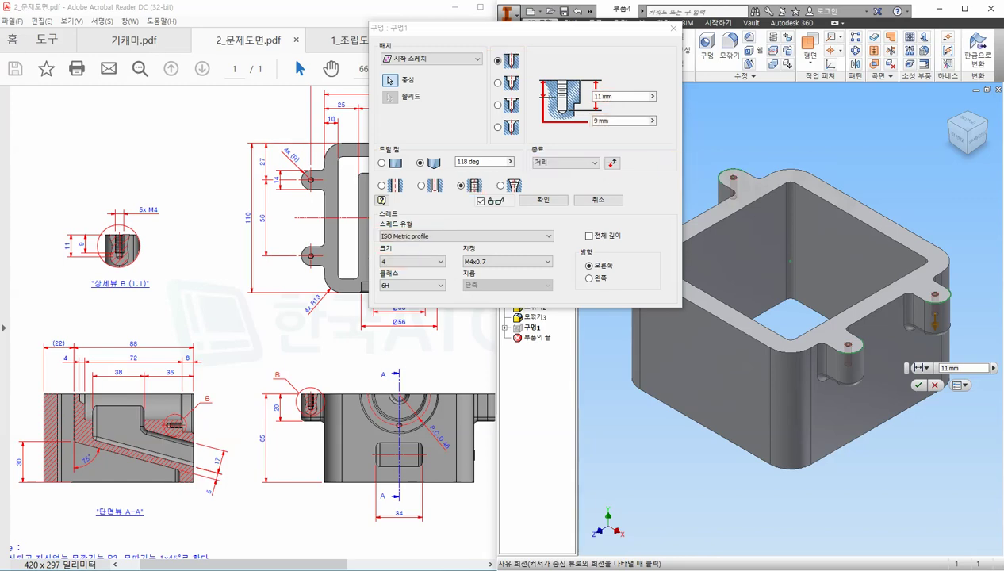
left_click(673, 28)
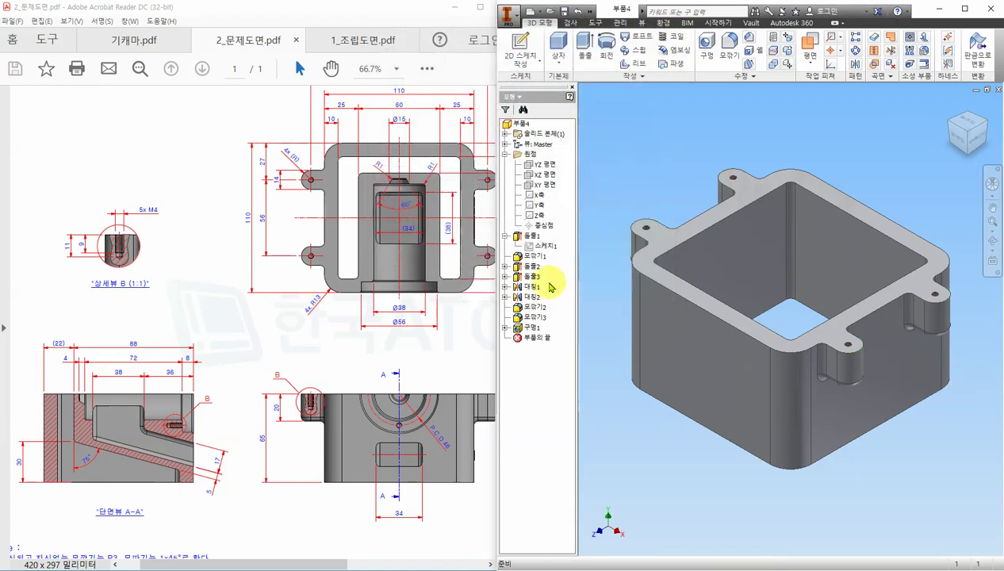
Switch to the PDF drawing and examine the isometric view and the dimensions of section A-A
left_click_drag(320, 562, 437, 564)
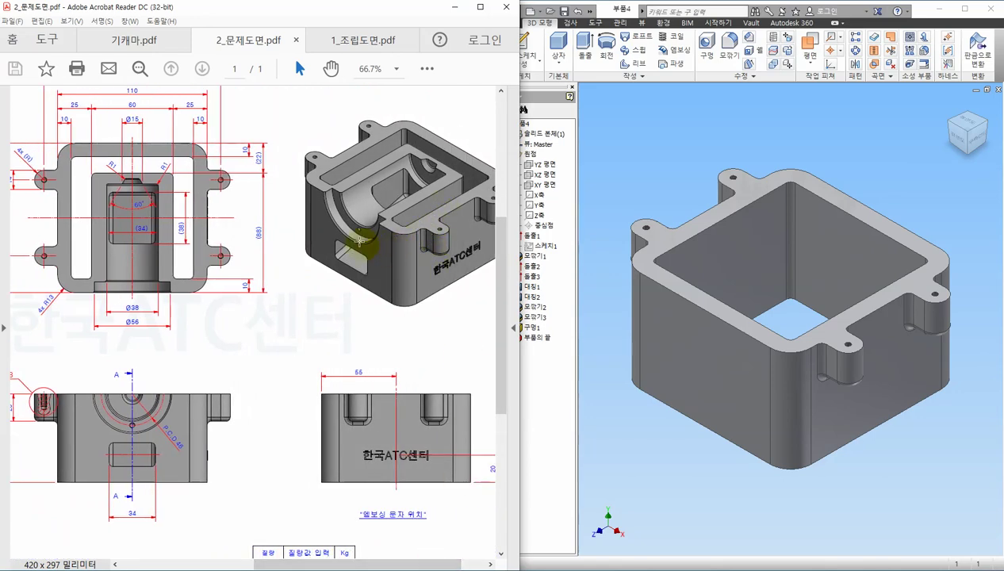
left_click_drag(406, 562, 283, 564)
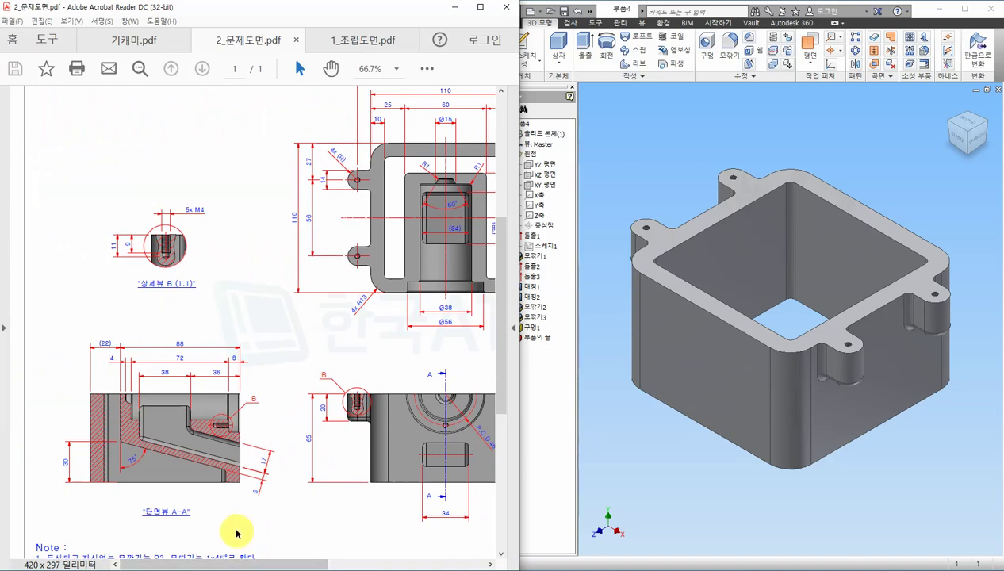
scroll(122, 505, "up", 2, "ctrl")
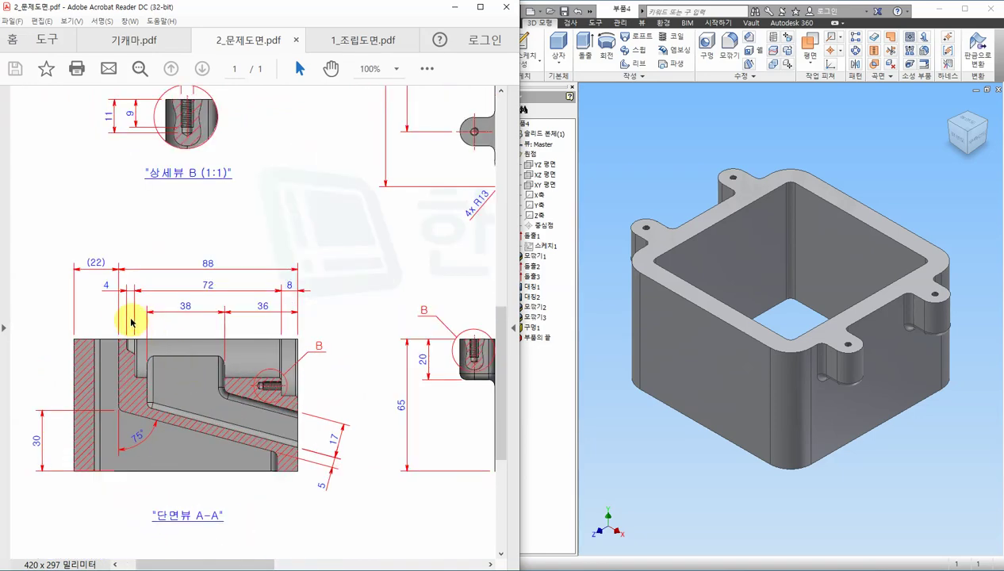
left_click(885, 488)
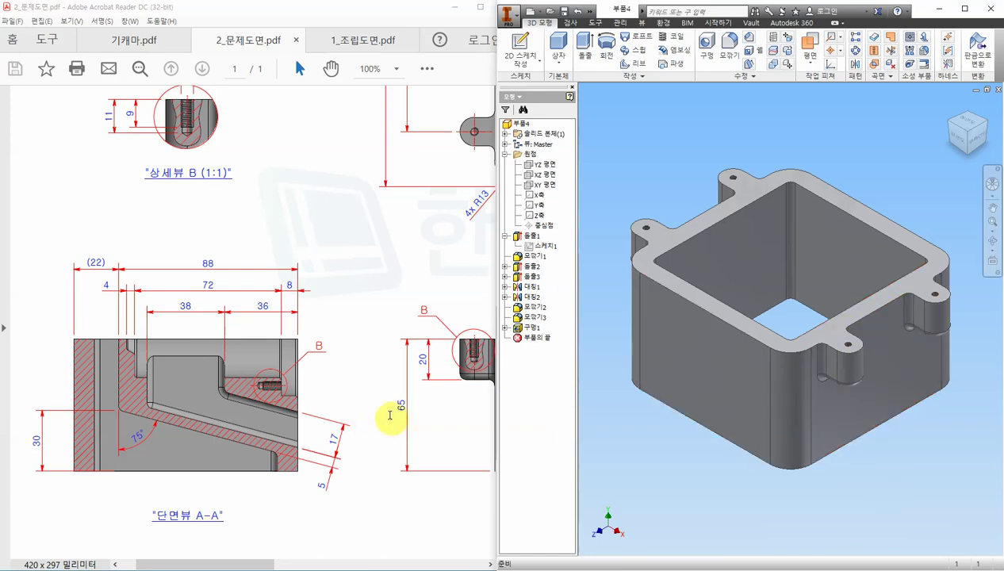
left_click(671, 479)
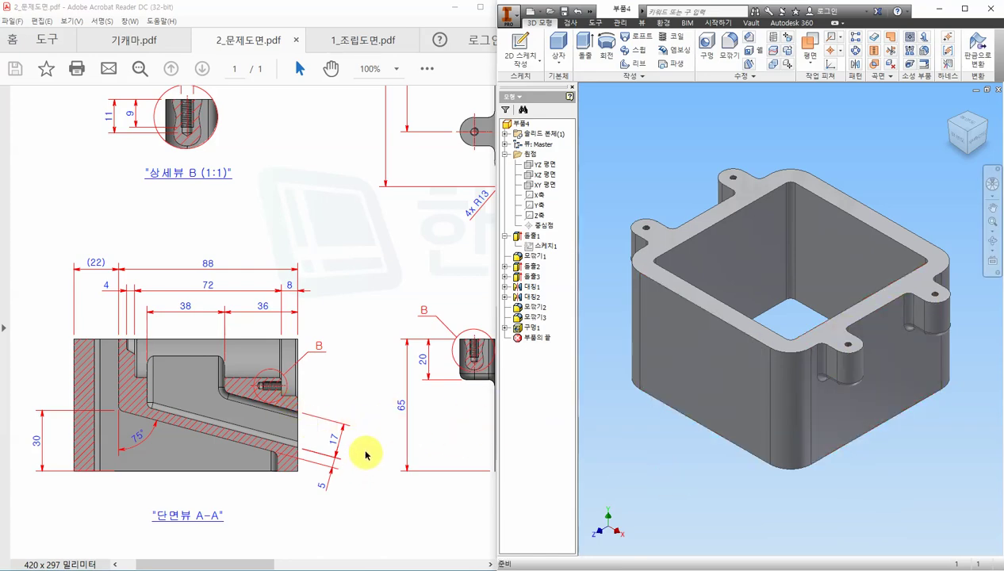
scroll(366, 455, "down", 1)
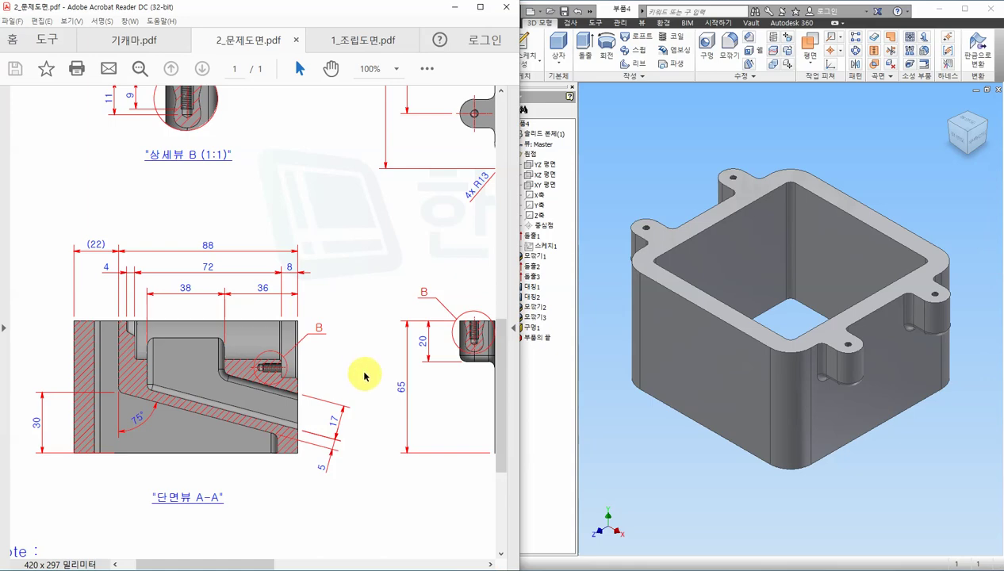
scroll(776, 234, "down", 3)
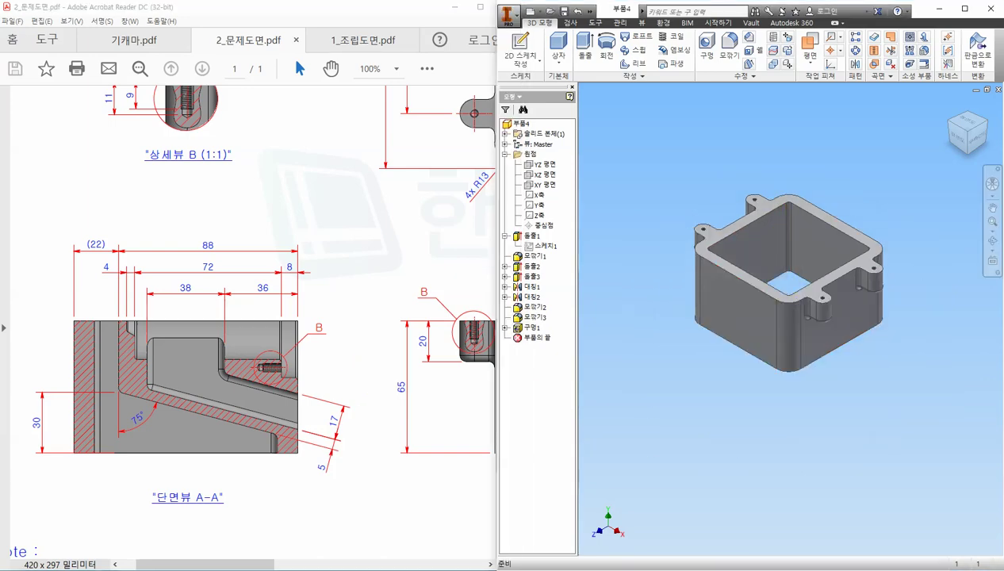
left_click_drag(688, 391, 721, 370)
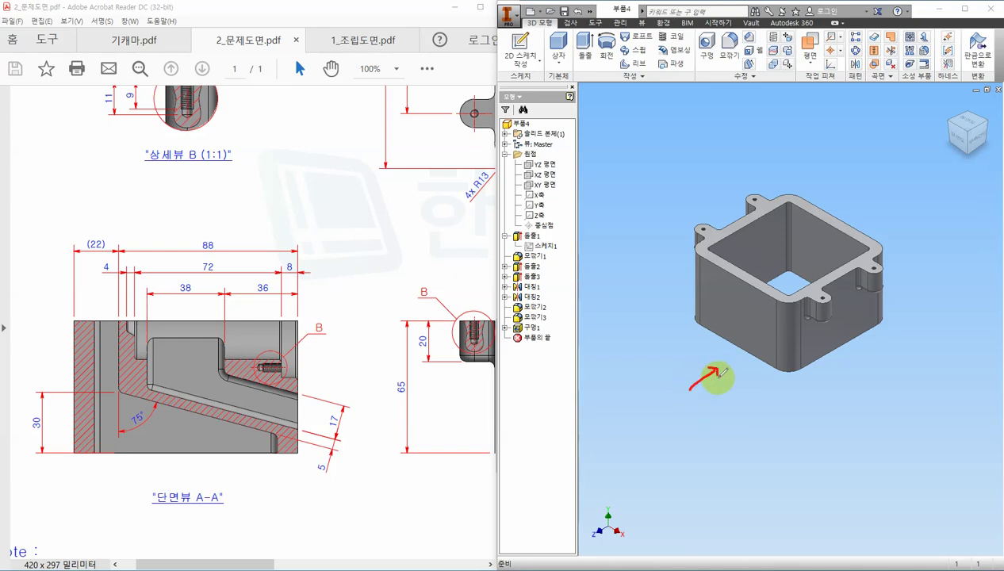
mouse_move(635, 244)
left_mouse_down()
mouse_move(654, 246)
mouse_move(661, 264)
left_mouse_up()
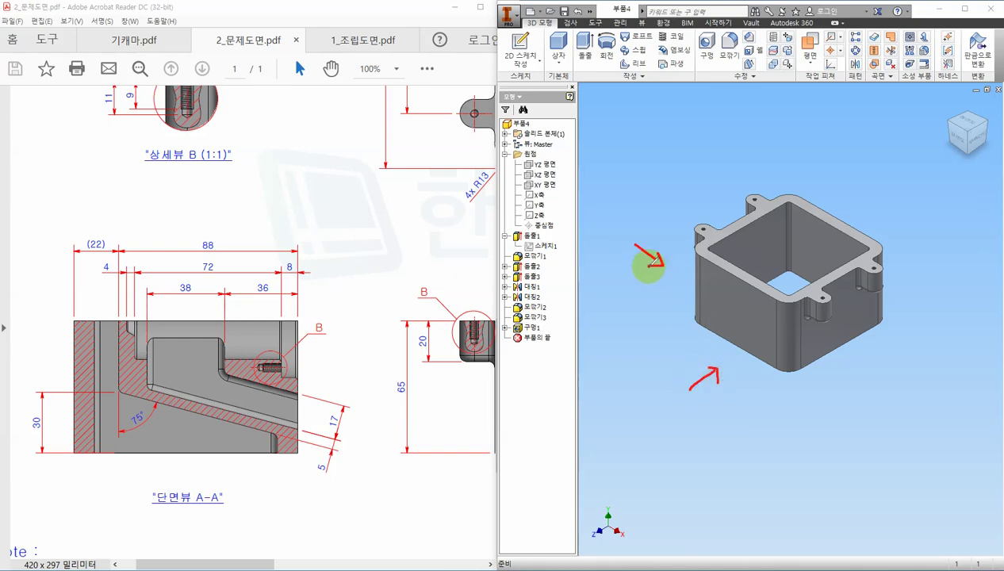
mouse_move(591, 221)
left_mouse_down()
mouse_move(600, 229)
mouse_move(603, 217)
mouse_move(621, 233)
left_mouse_up()
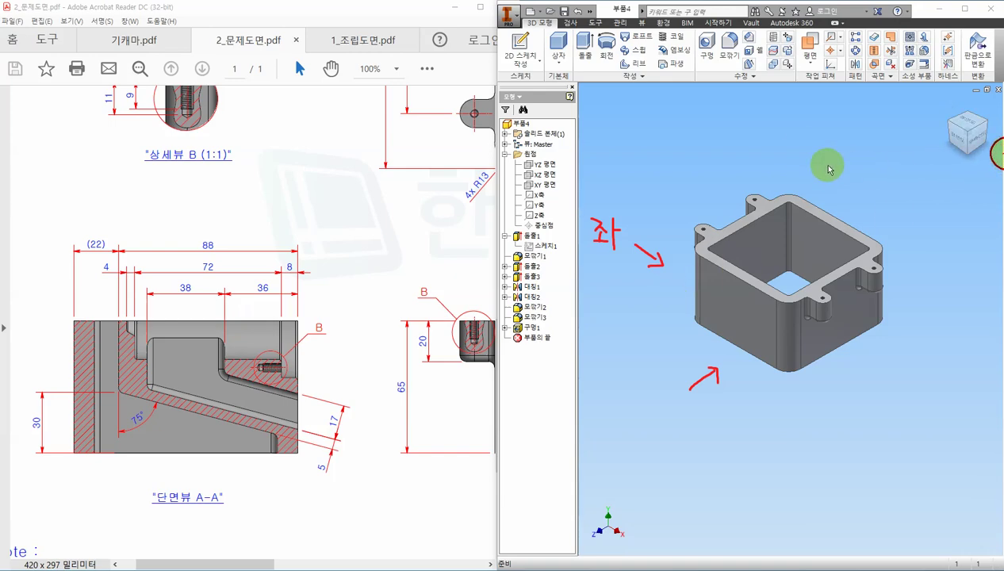
Create a work plane offset 0 mm from the YZ origin plane, through the middle of the box
left_click(806, 70)
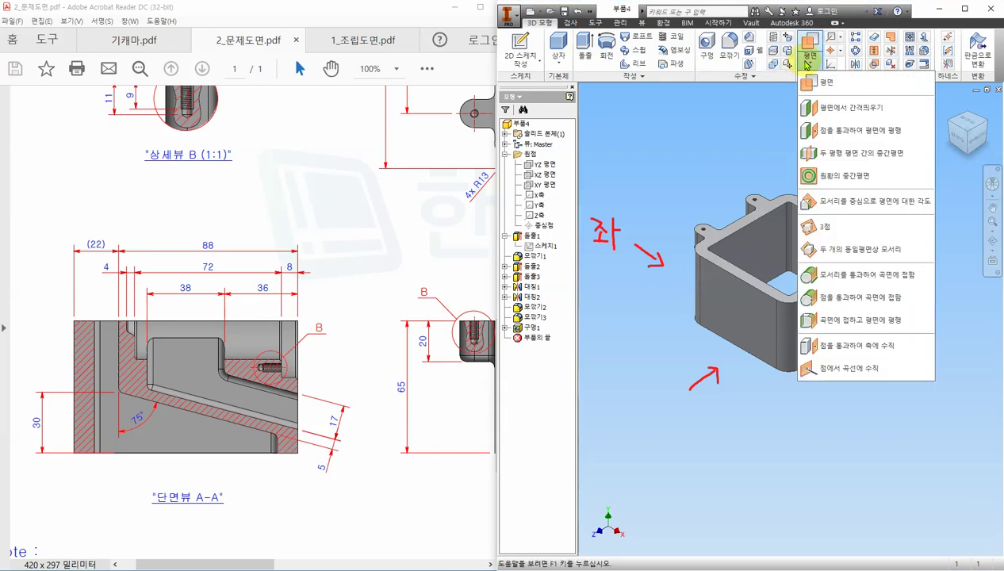
left_click(844, 104)
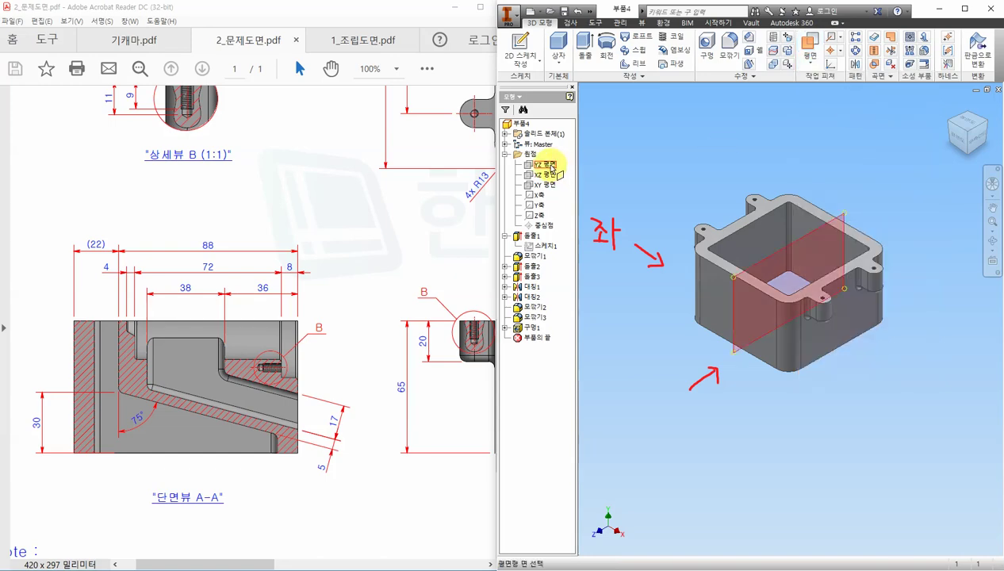
left_click(550, 167)
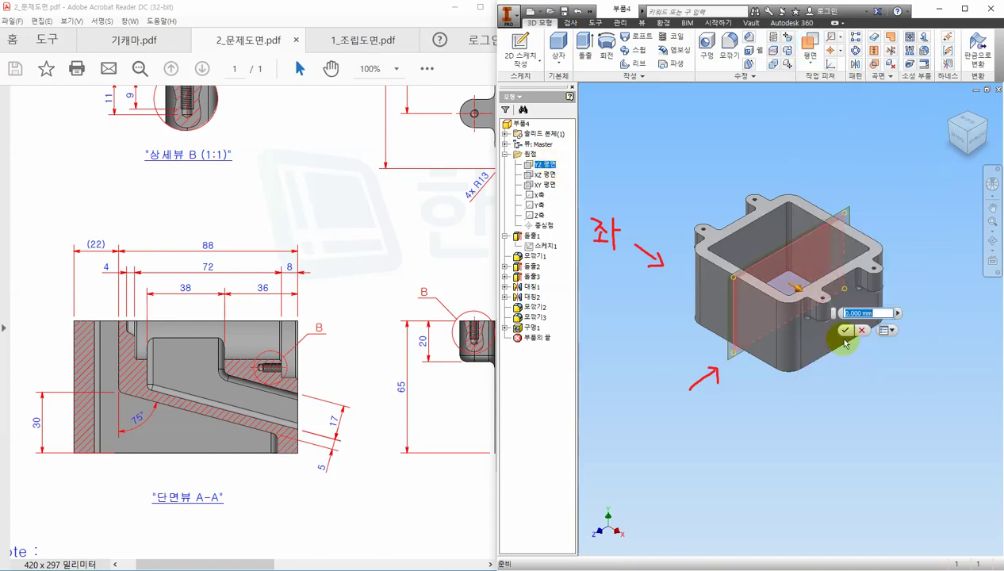
left_click(843, 330)
Examine the new work plane's position through the box from several angles
scroll(859, 194, "down", 3)
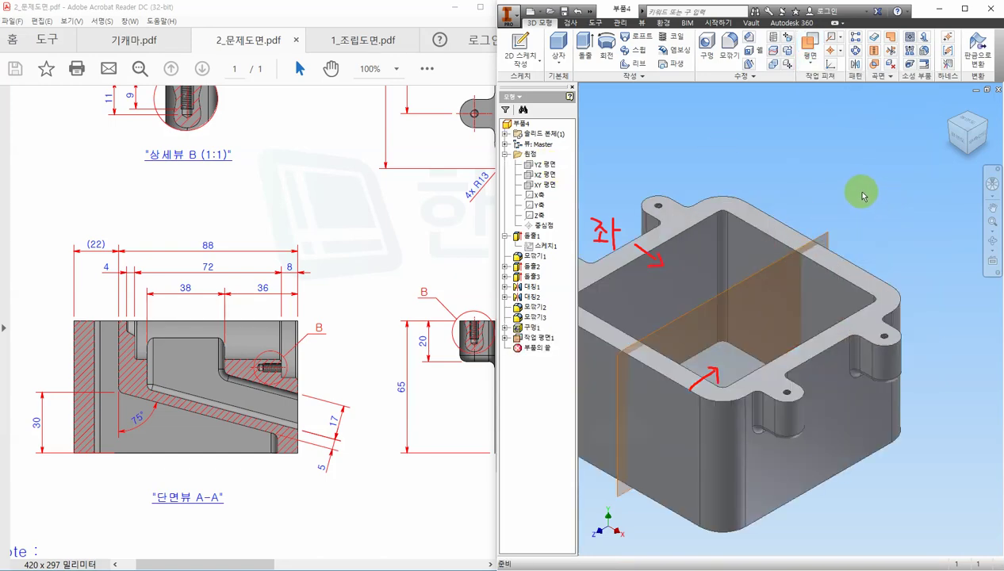
middle_click_drag(858, 215, 901, 174)
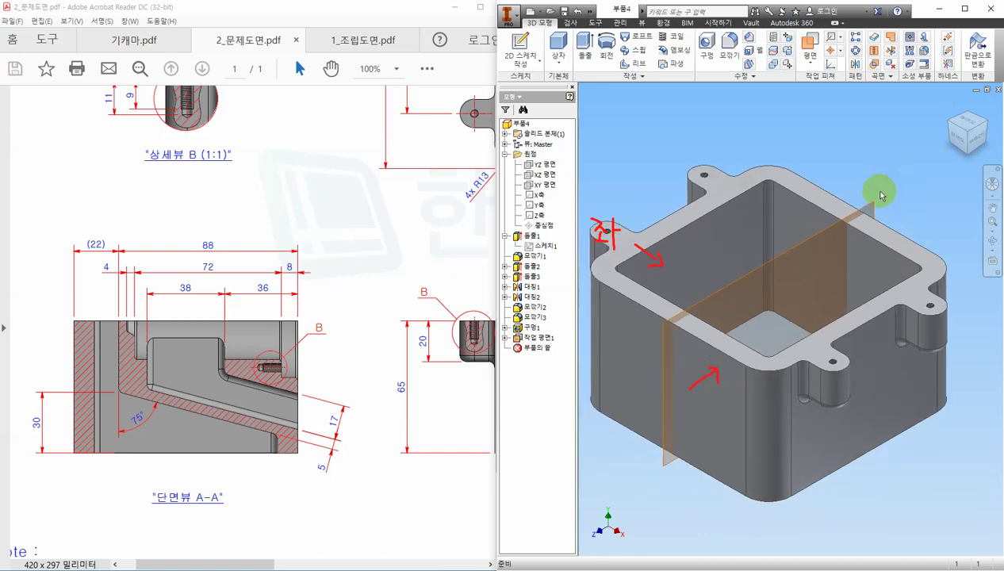
middle_click_drag(879, 162, 785, 209, "shift")
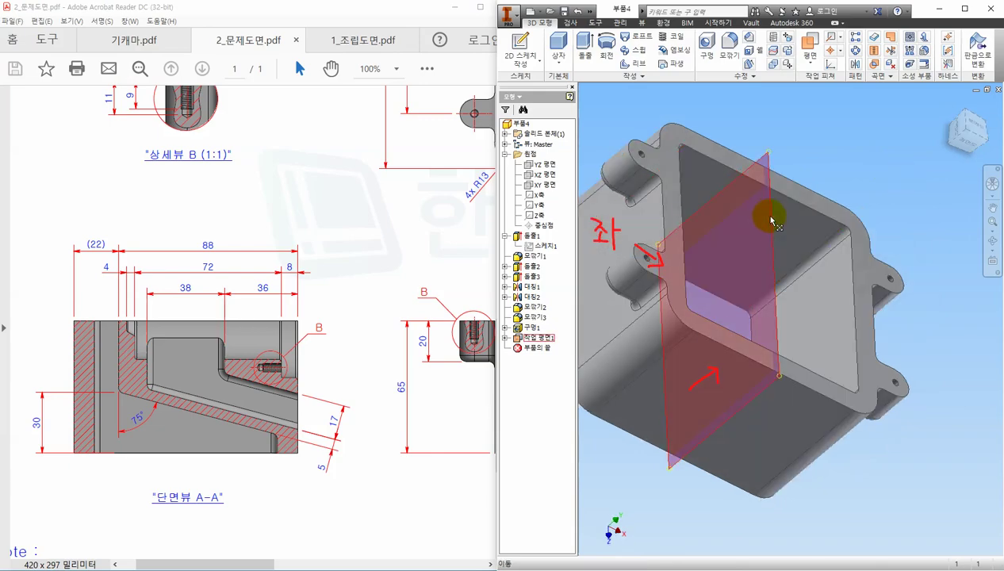
mouse_move(859, 168)
middle_mouse_down("shift")
mouse_move(859, 157)
mouse_move(873, 160)
middle_mouse_up("shift")
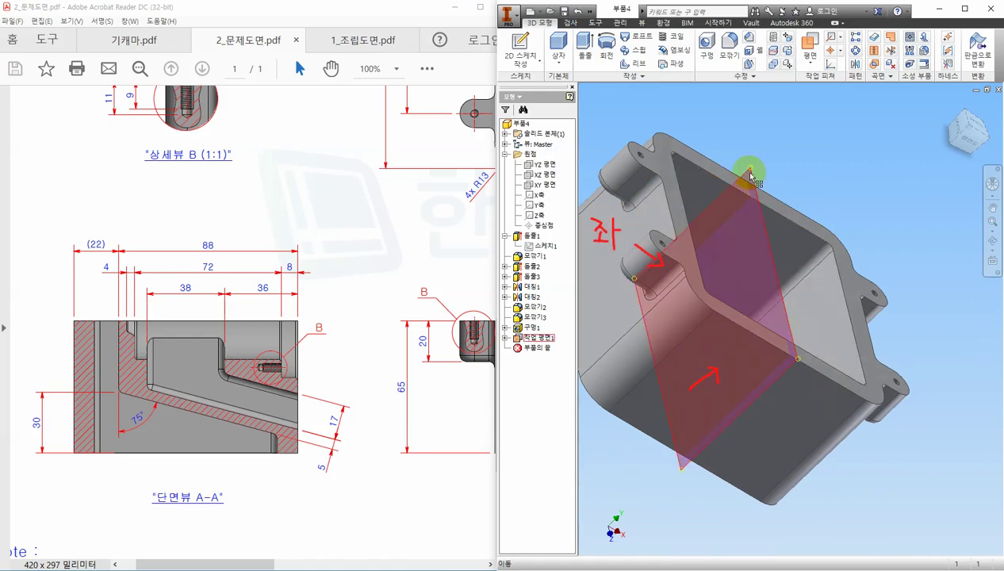
middle_click_drag(750, 173, 780, 139, "shift")
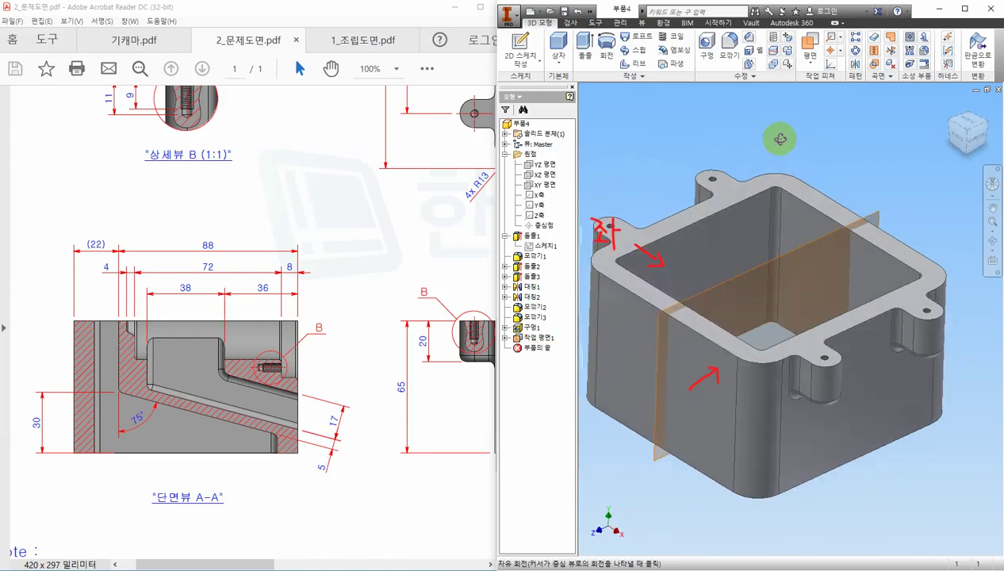
right_click(876, 216)
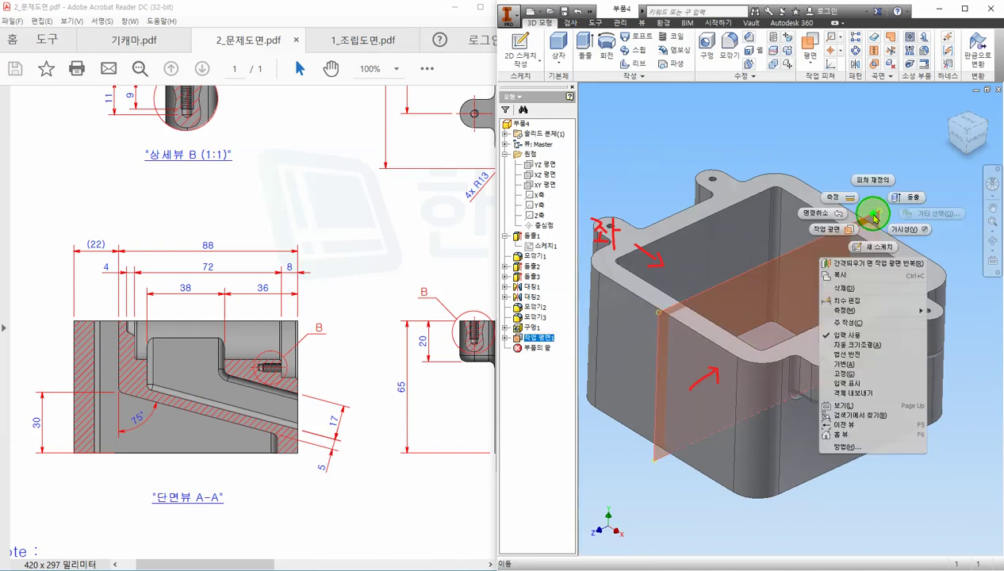
left_click(860, 357)
key("F4")
left_click_drag(884, 180, 870, 161)
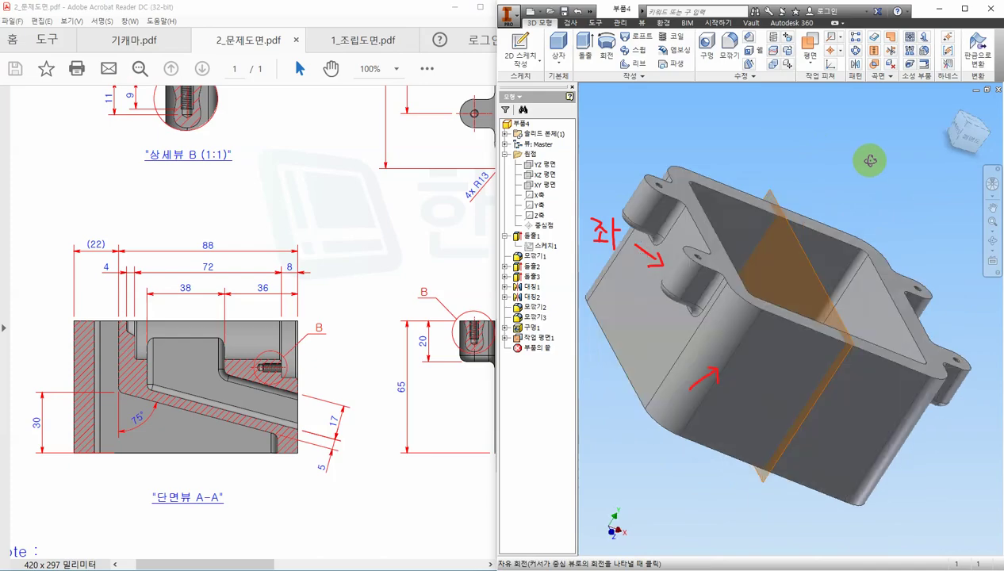
Start a new sketch on the mid work plane and orient the view with the box's open side up
right_click(802, 248)
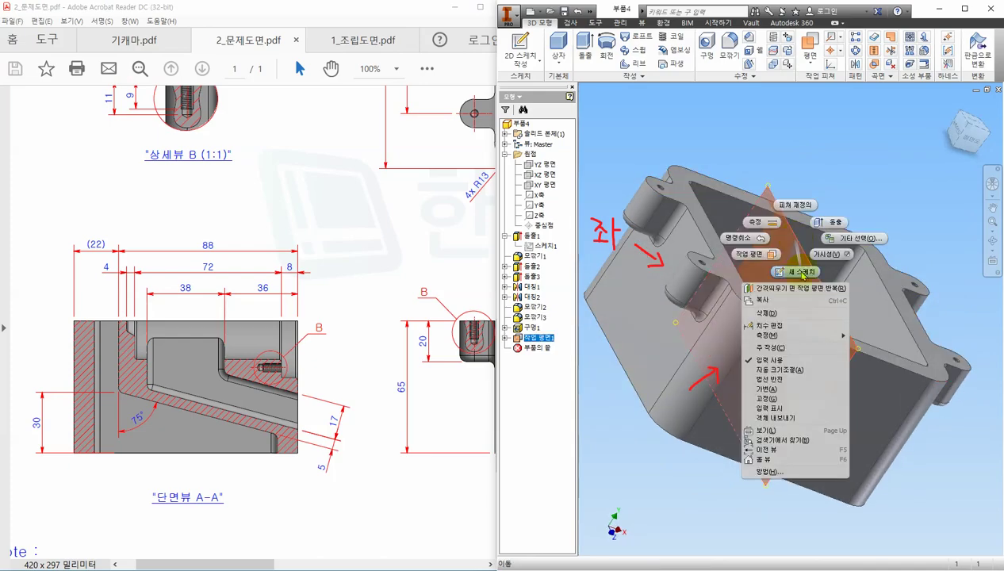
left_click(803, 272)
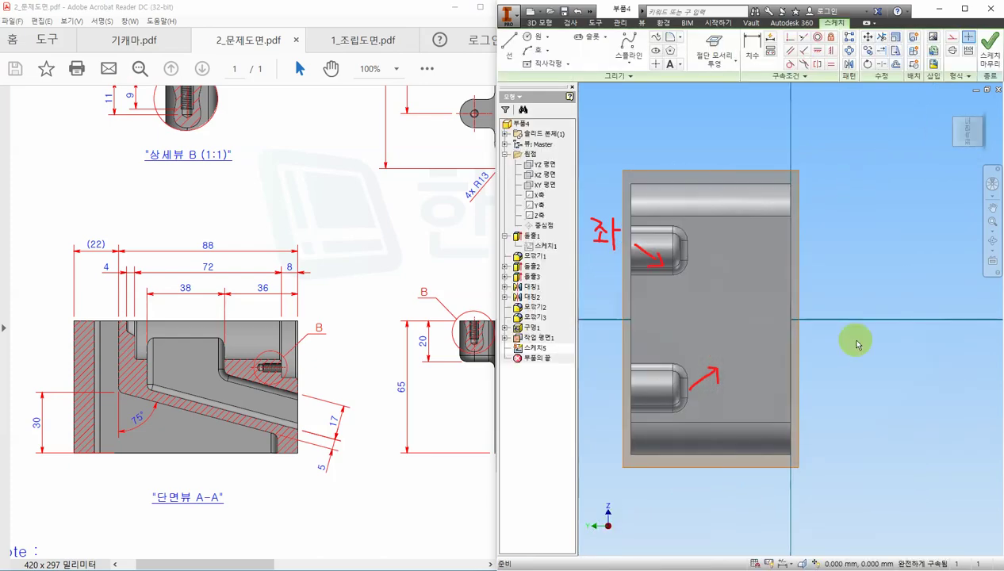
mouse_move(998, 123)
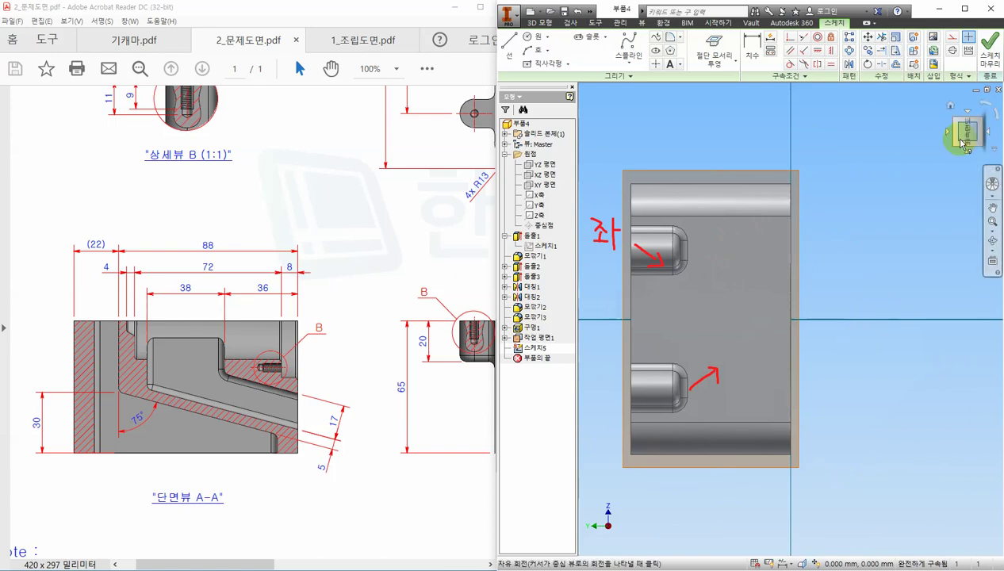
left_click(996, 123)
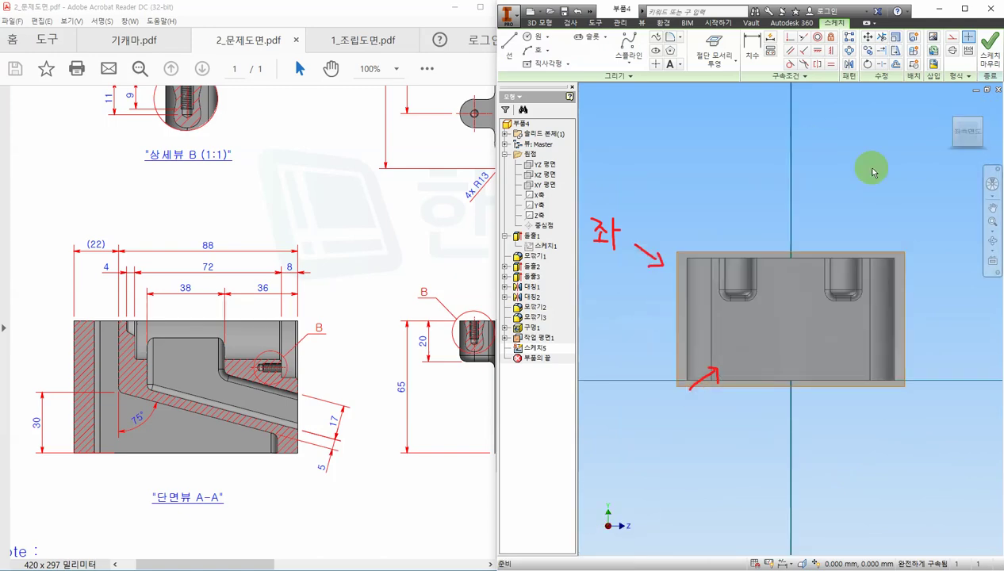
middle_click_drag(834, 190, 833, 171)
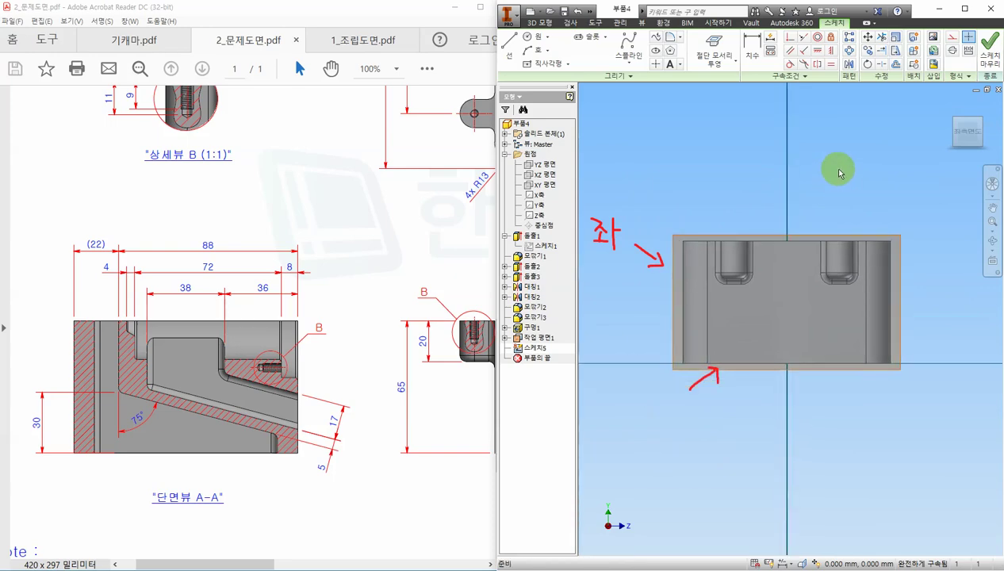
Turn on Slice Graphics to cut the box display at the sketch plane
left_click(642, 22)
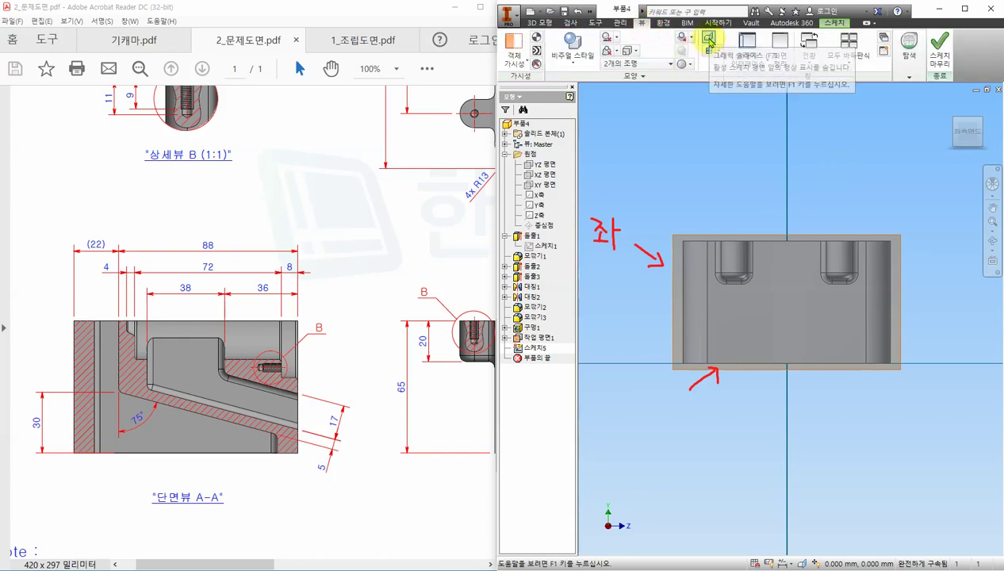
left_click(709, 38)
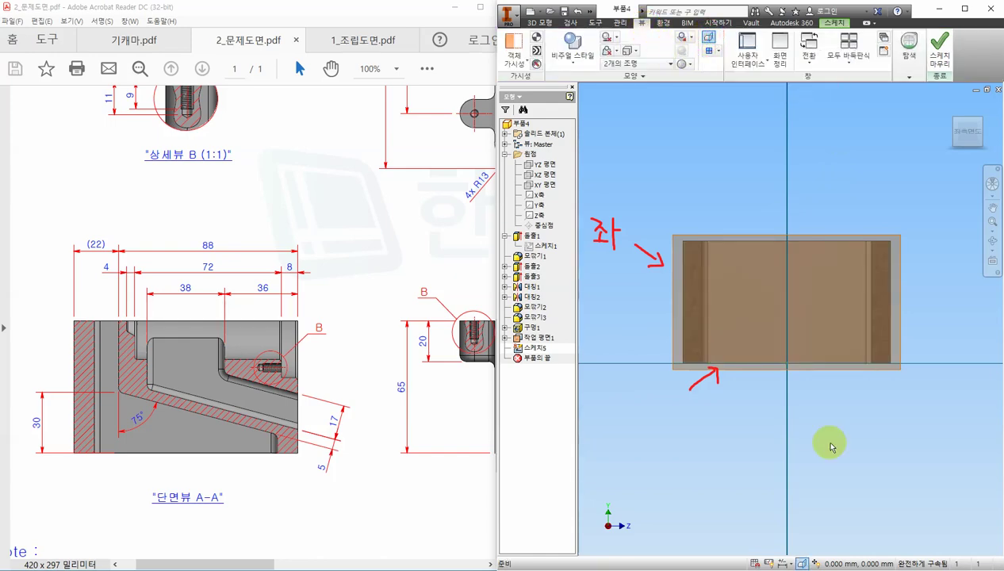
scroll(788, 314, "up", 3)
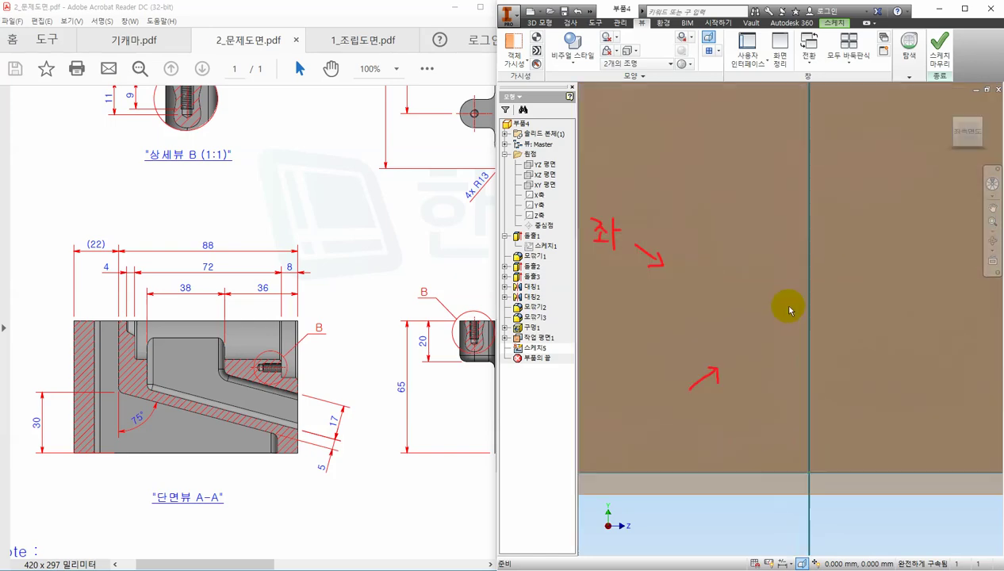
scroll(789, 310, "down", 3)
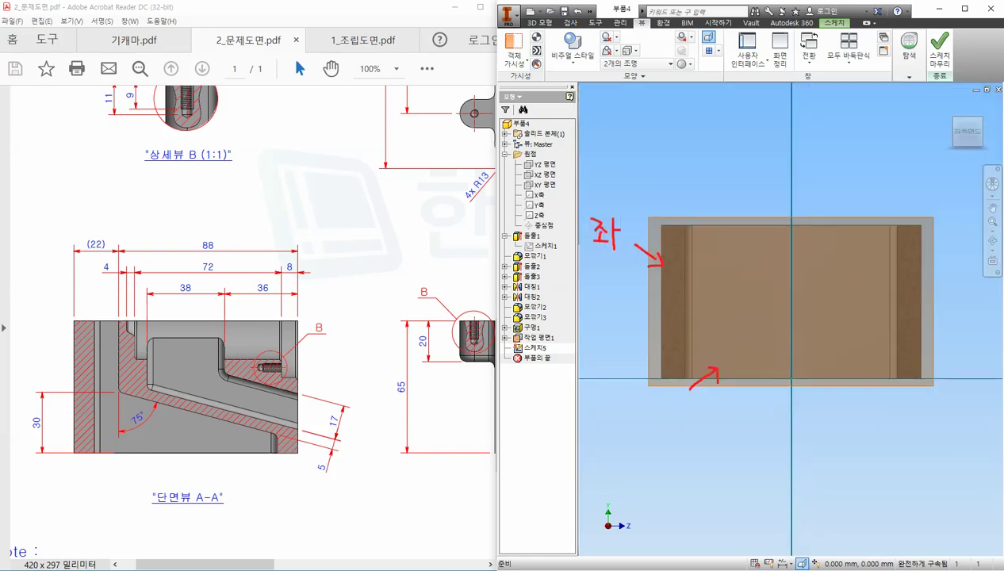
key("Escape")
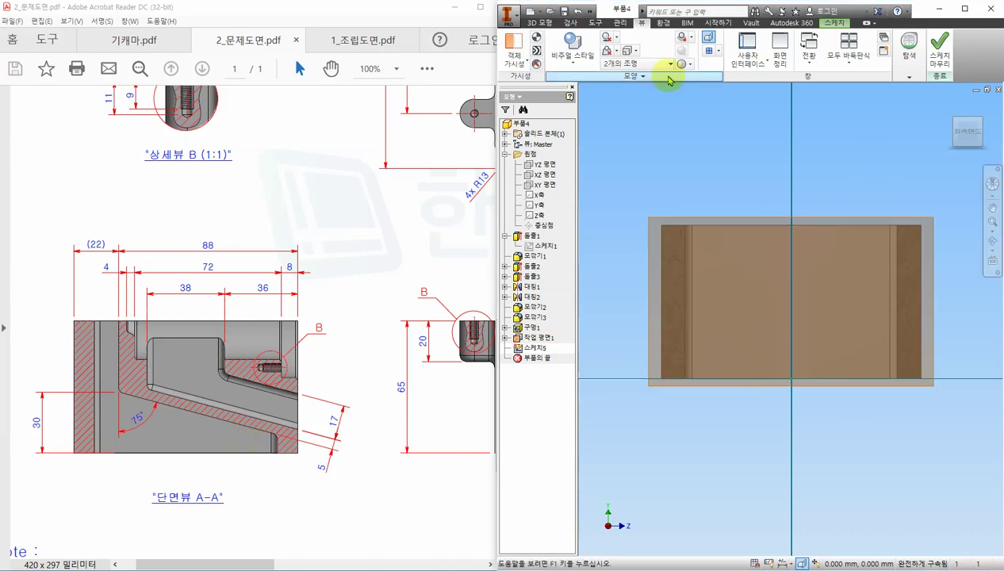
Project the cut edges of both box walls into the sketch
left_click(834, 22)
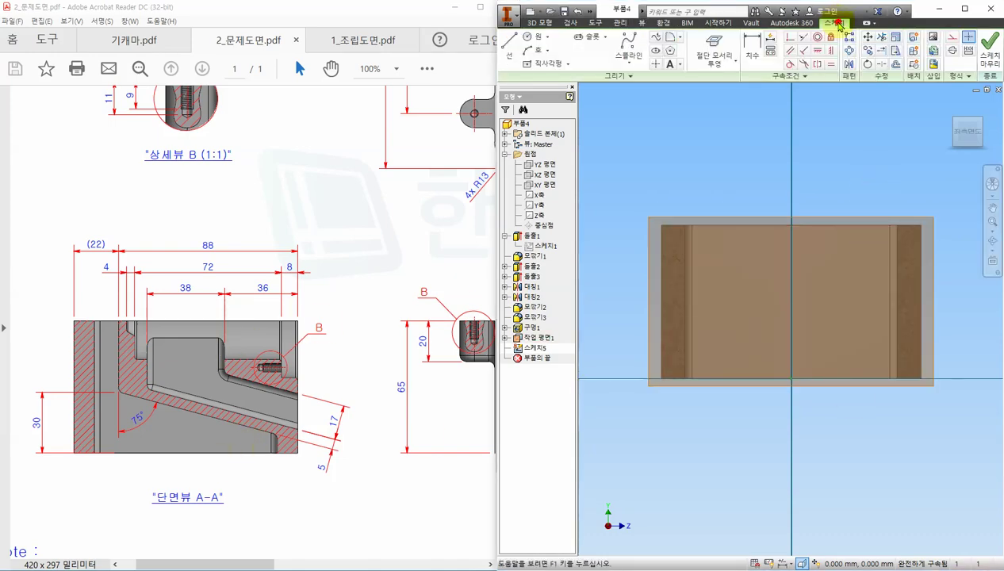
left_click(717, 62)
left_click(727, 104)
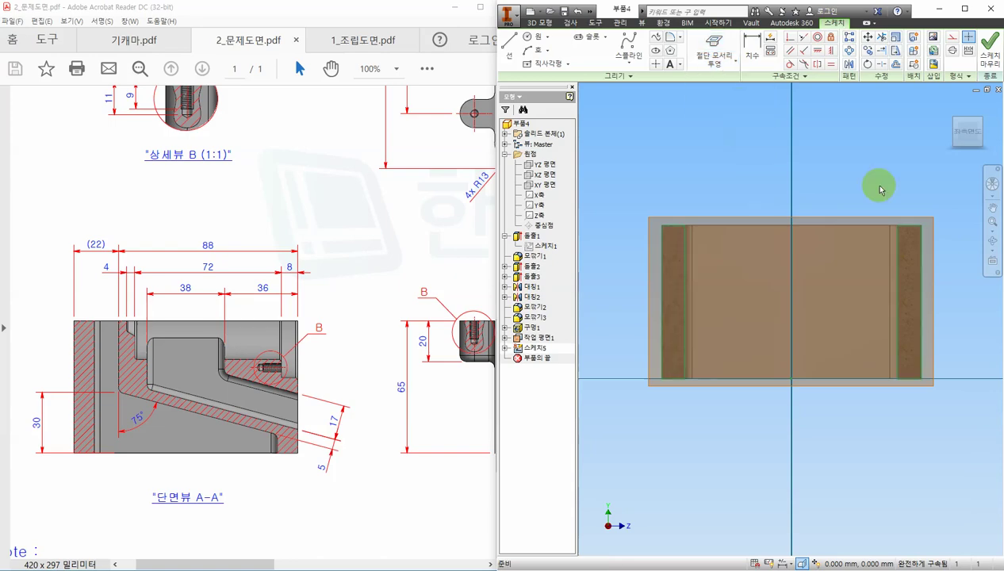
middle_click_drag(879, 185, 842, 187)
Project the box's upper and lower edges between the two walls into the sketch
left_click(717, 62)
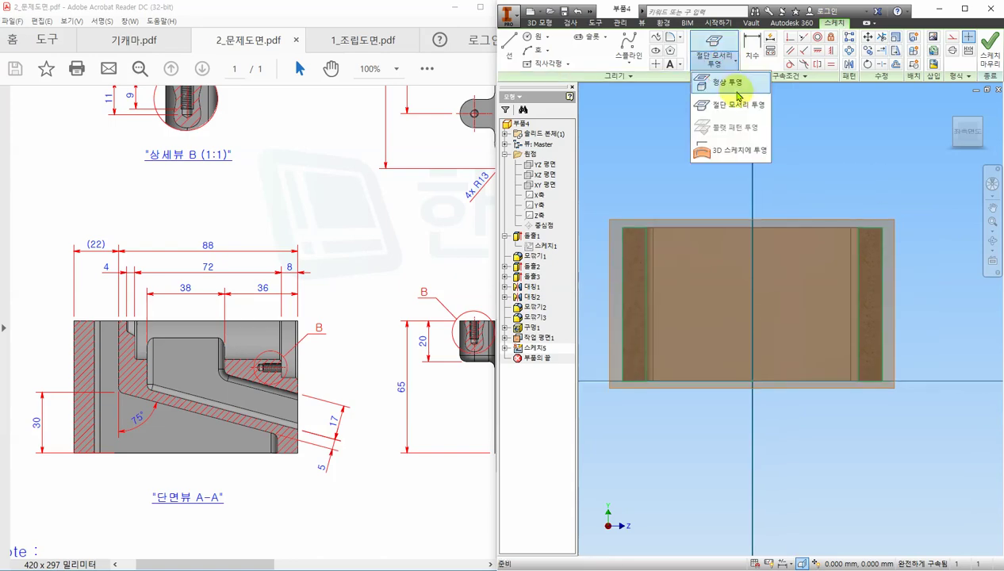
left_click(723, 82)
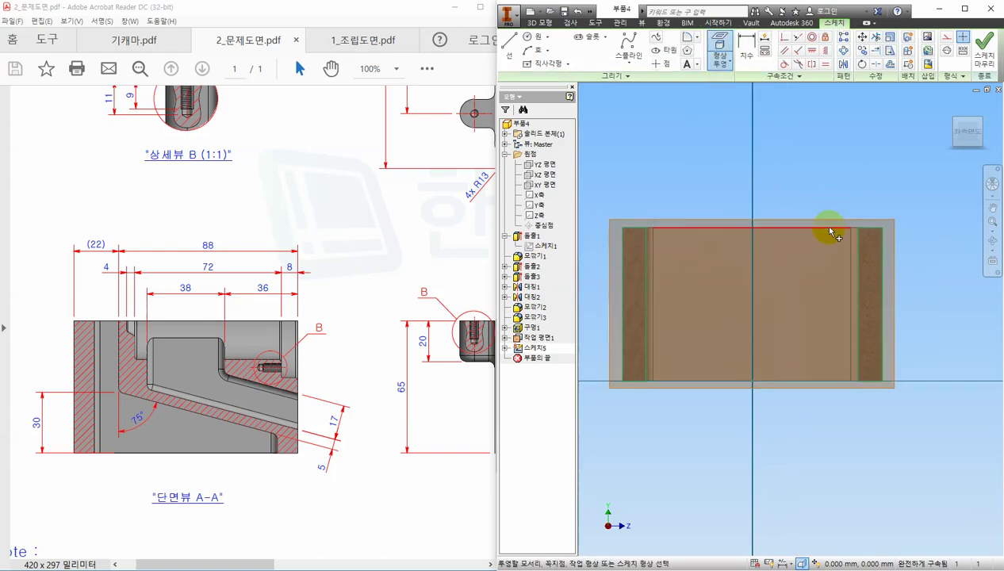
left_click(832, 378)
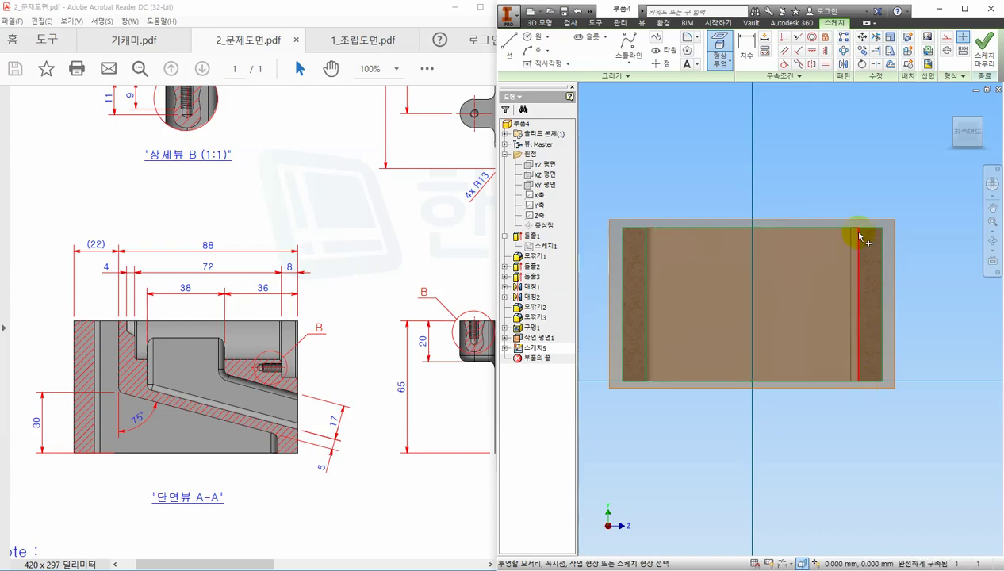
scroll(855, 231, "up", 4)
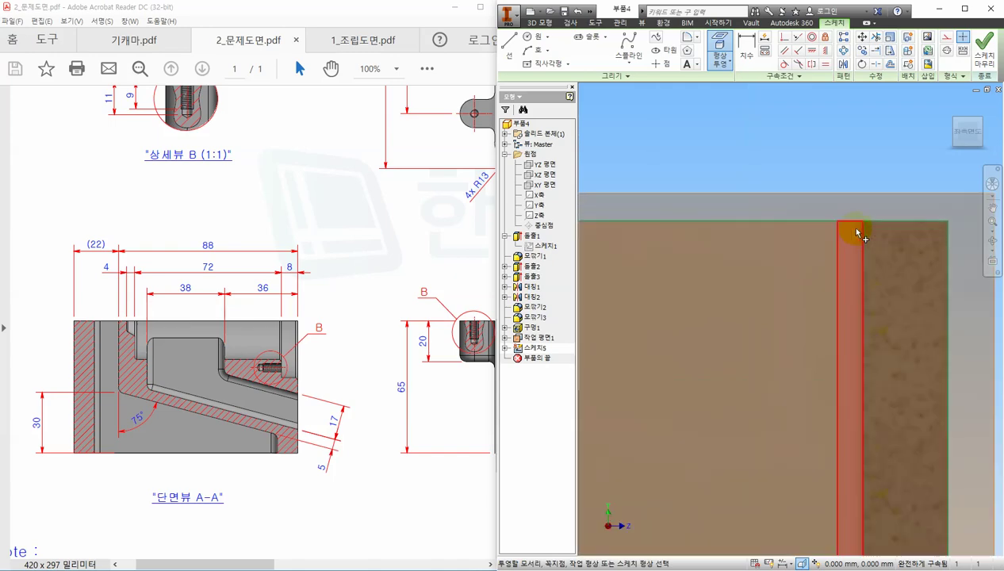
scroll(854, 238, "down", 3)
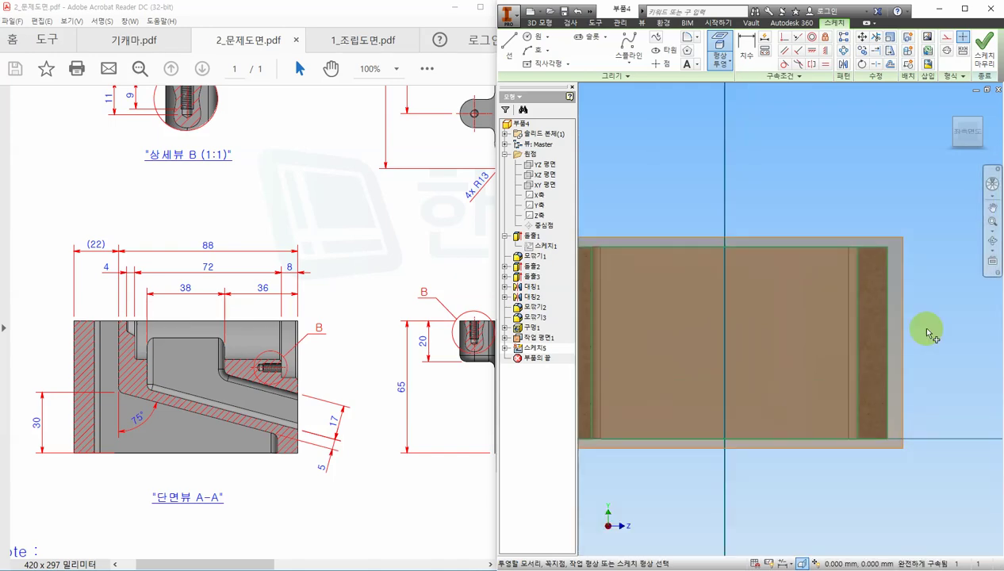
middle_click_drag(927, 331, 921, 230)
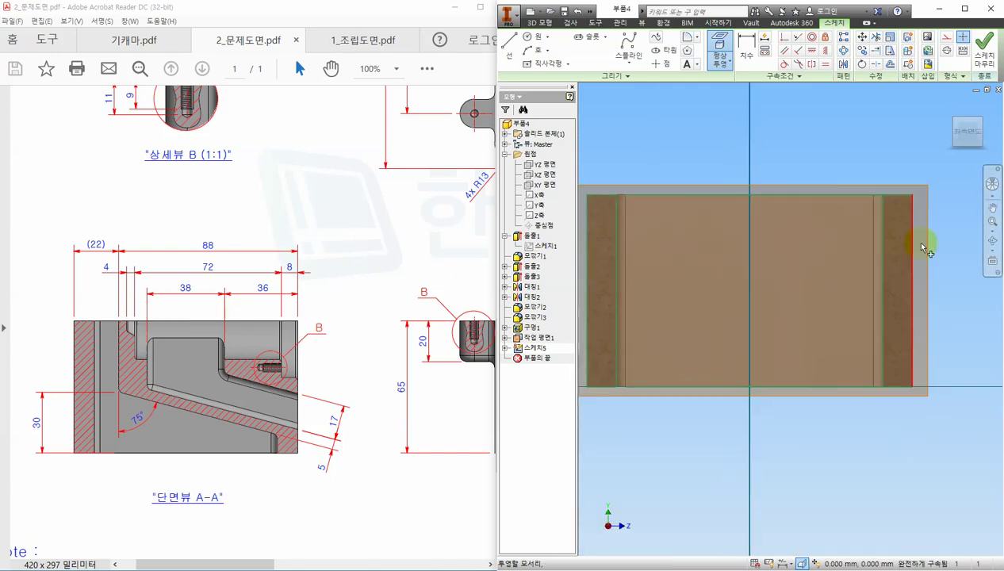
left_click(900, 363)
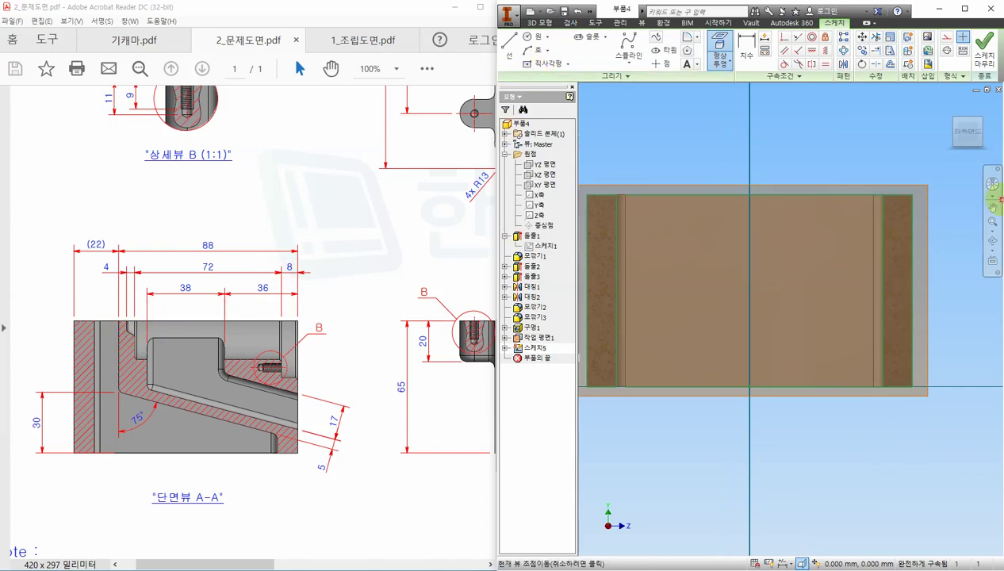
mouse_move(119, 319)
left_mouse_down()
mouse_move(119, 379)
mouse_move(289, 437)
left_mouse_up()
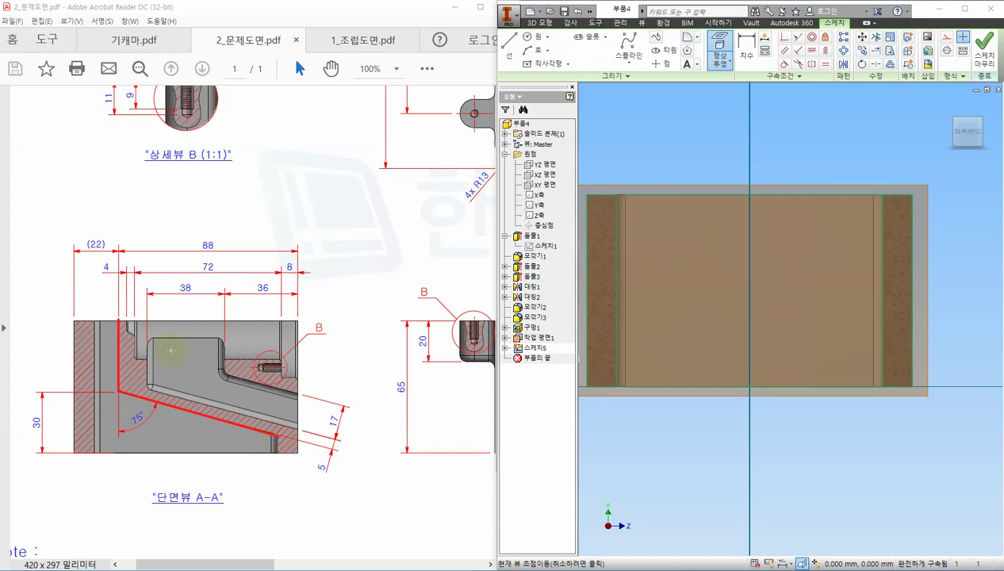
mouse_move(148, 319)
left_mouse_down()
mouse_move(149, 384)
mouse_move(295, 429)
left_mouse_up()
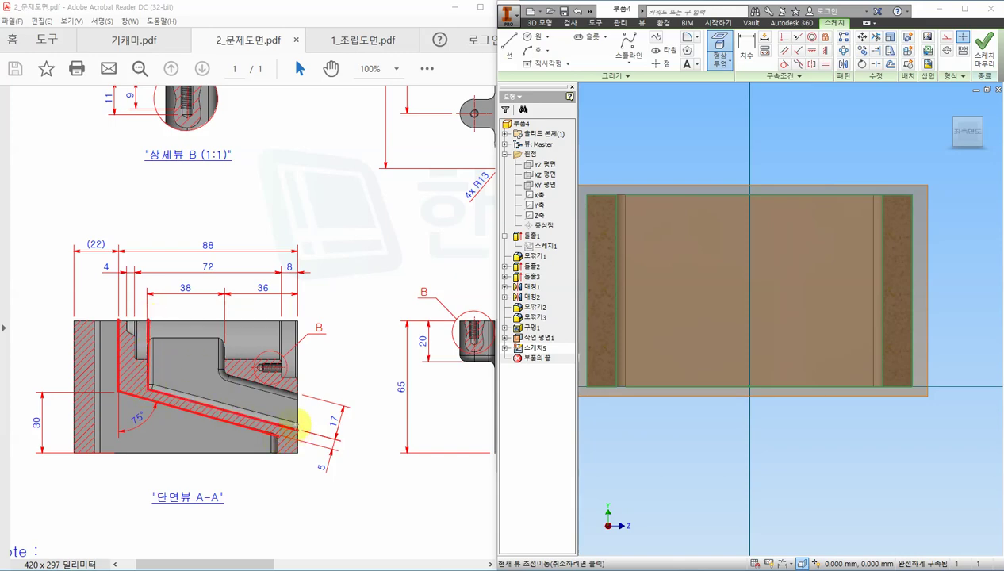
mouse_move(225, 320)
left_mouse_down()
mouse_move(221, 365)
mouse_move(293, 392)
left_mouse_up()
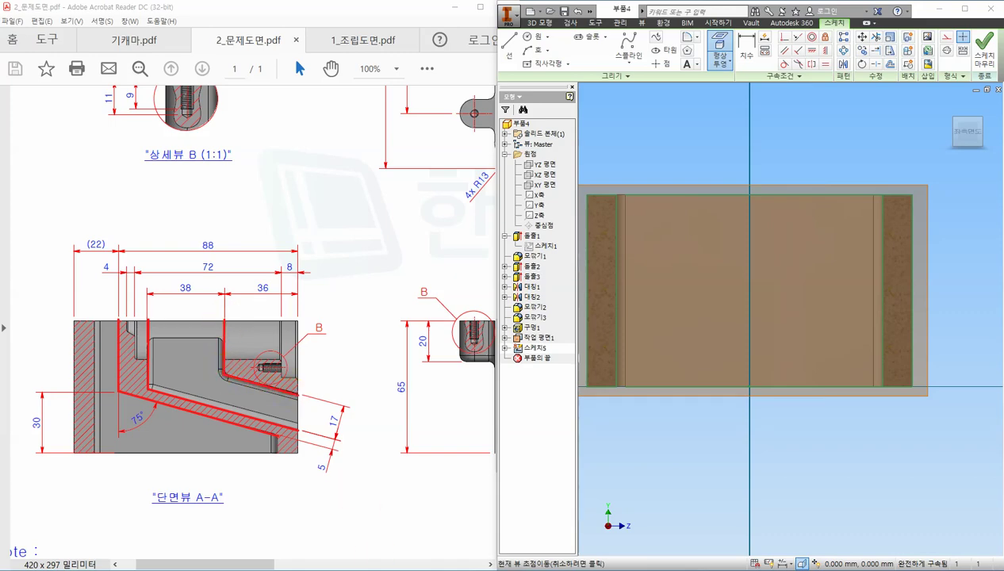
left_click(827, 141)
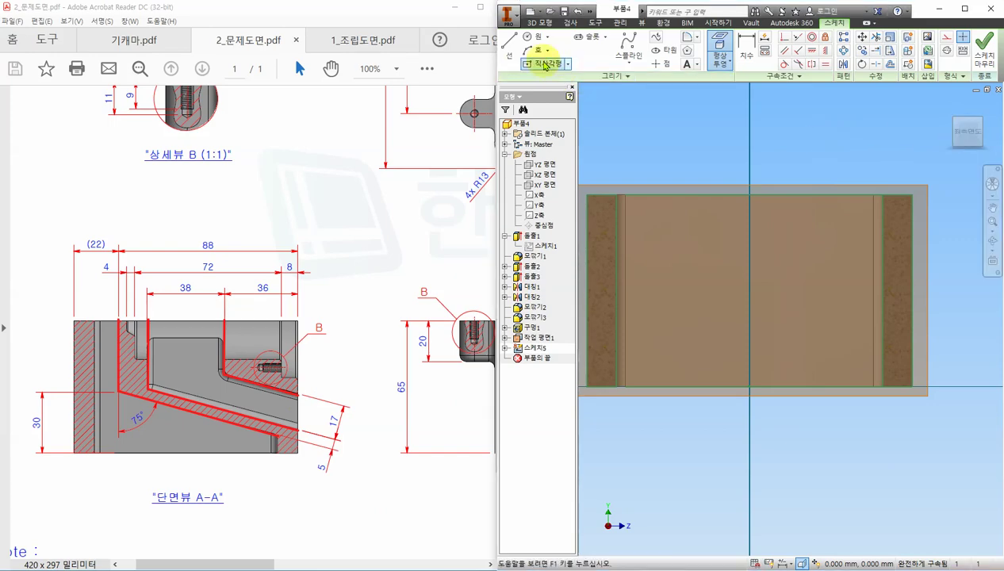
Draw a bent line from the box's upper edge down to a corner about 36 mm above the lower edge, sloping to the right wall's inner edge
left_click(509, 46)
left_click(657, 195)
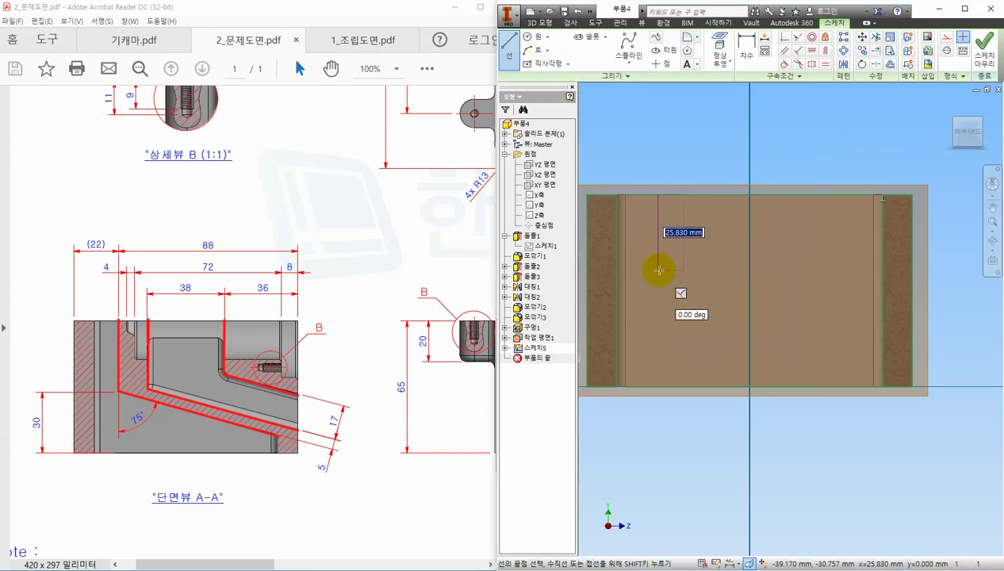
left_click(659, 279)
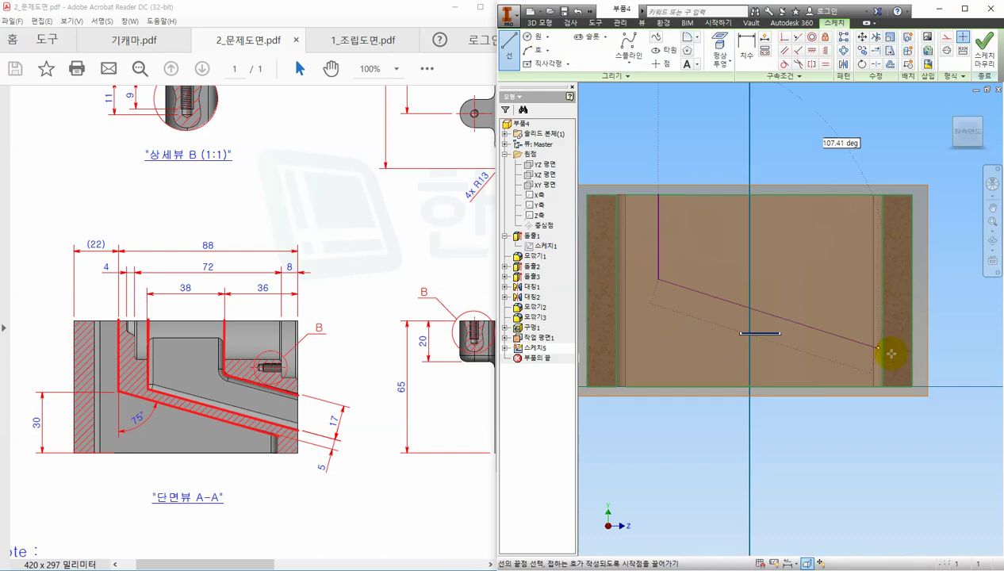
double_click(883, 362)
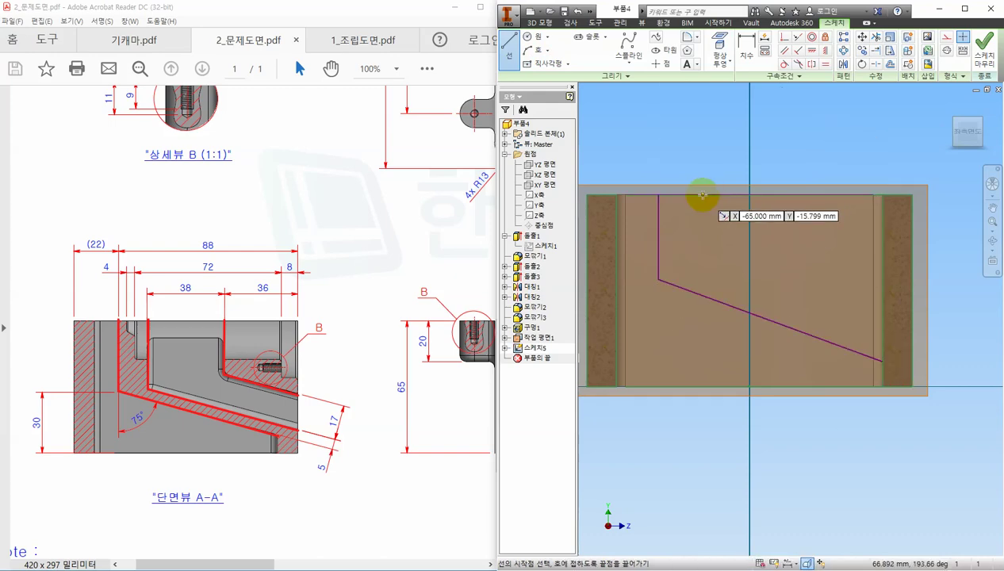
Draw two more bent lines from the upper edge, with verticals about 25 mm and 21 mm long, each sloping to the right wall's outer edge
left_click(702, 194)
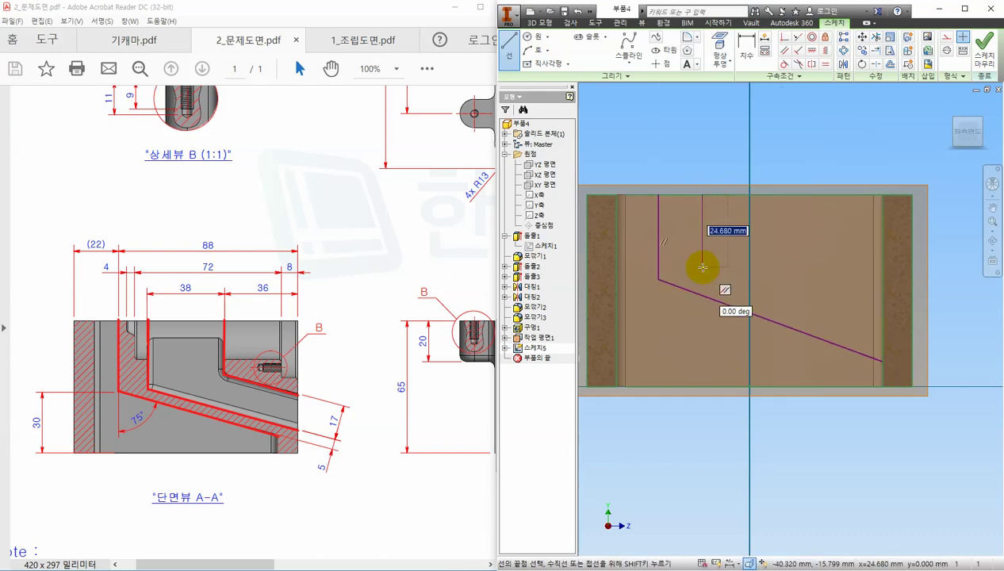
left_click(702, 267)
double_click(912, 358)
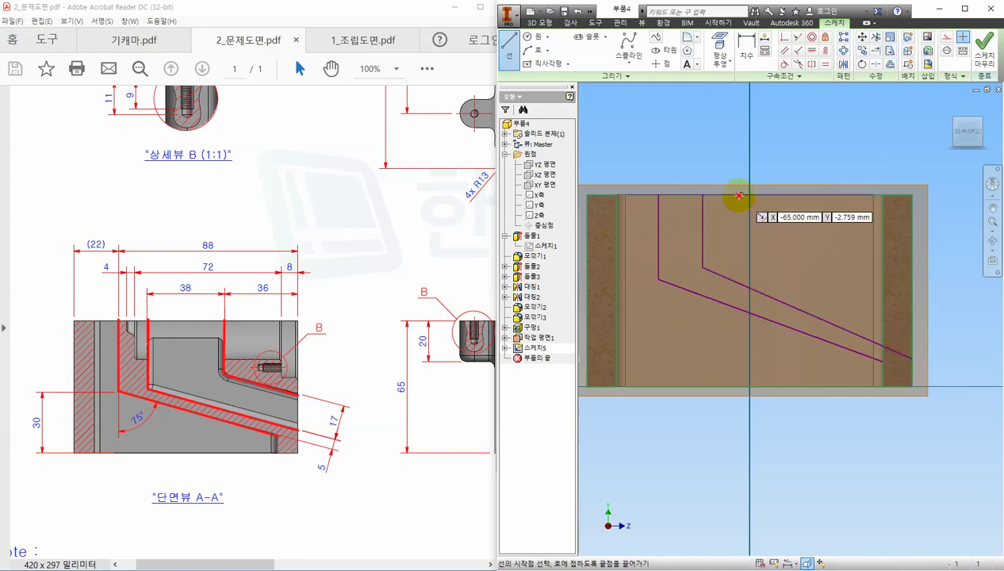
left_click(781, 194)
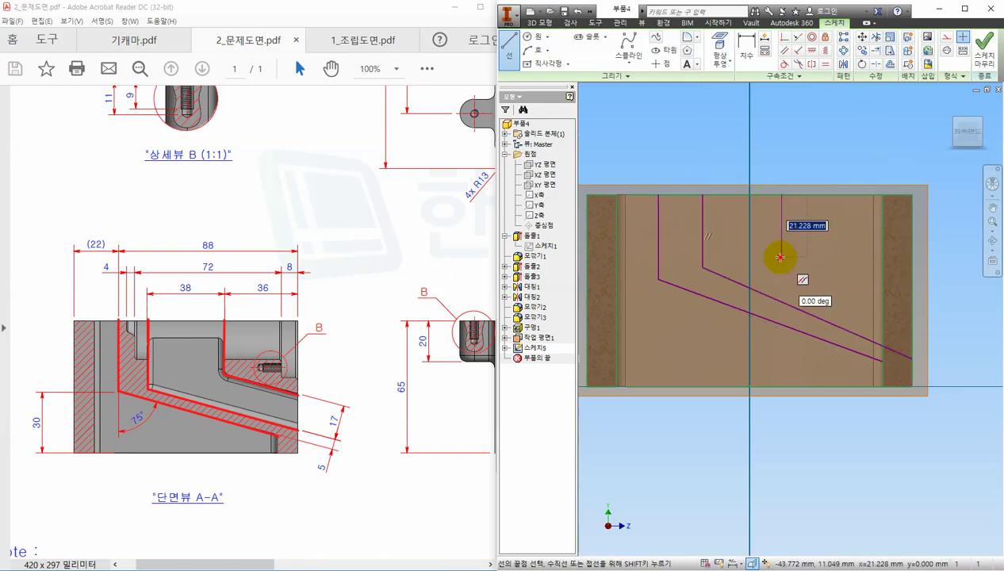
left_click(781, 257)
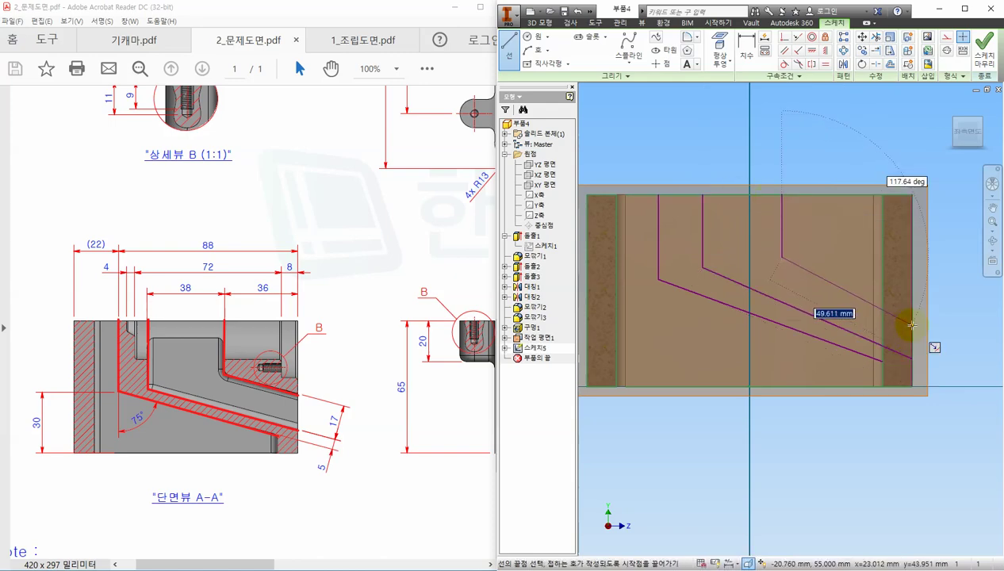
double_click(911, 325)
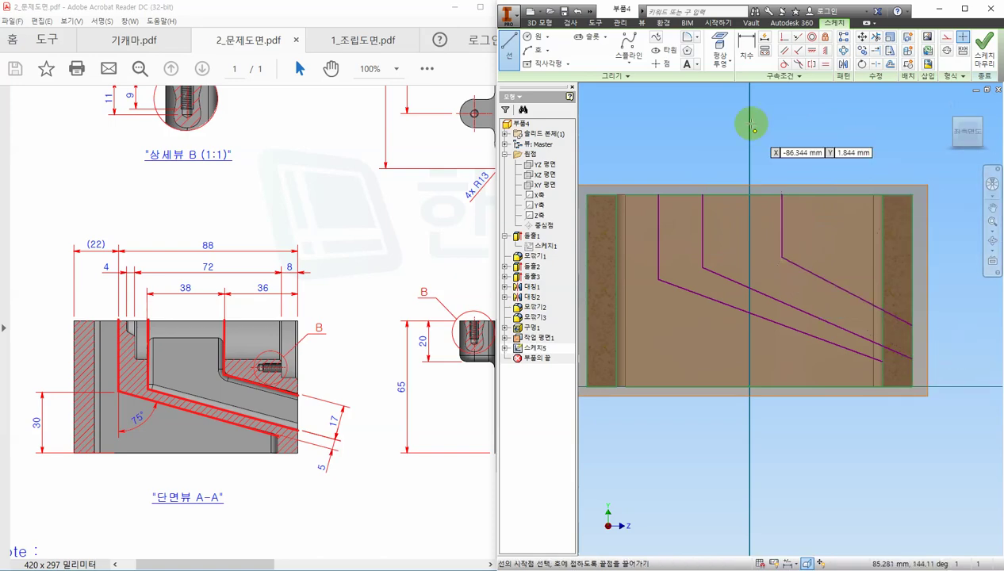
Dimension the first bent line's corner 30 mm above the box's lower edge
left_click(746, 46)
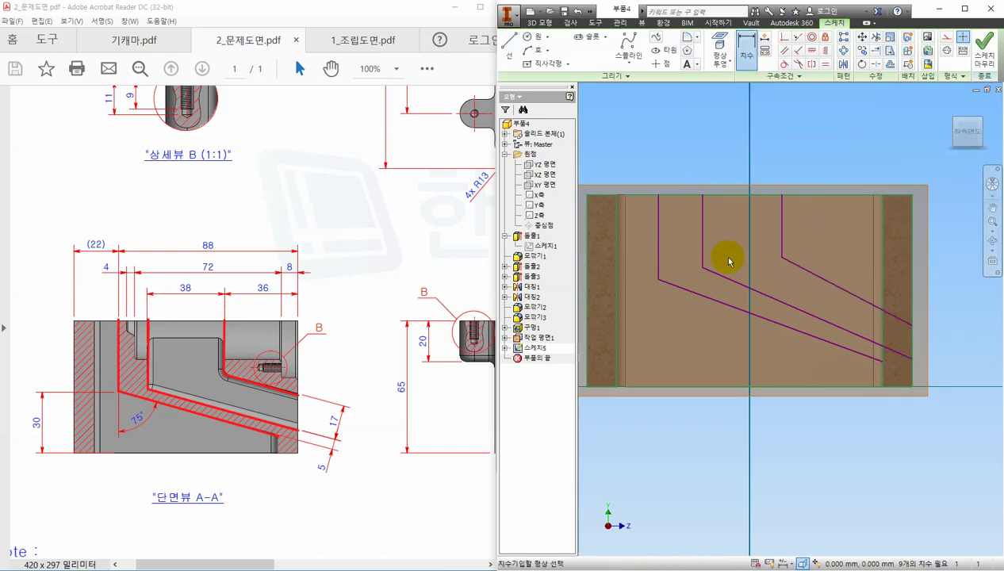
left_click(606, 387)
left_click(658, 279)
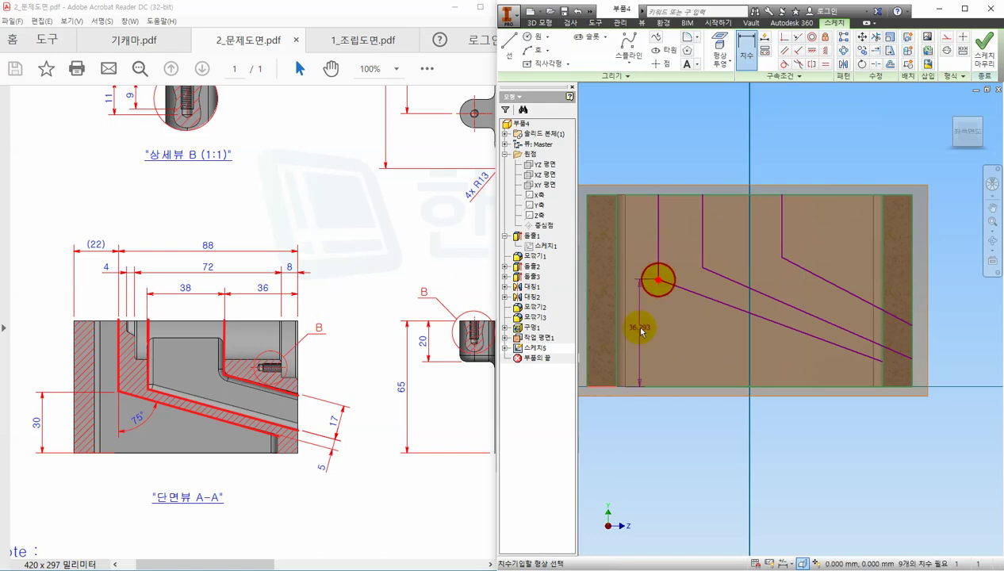
left_click(597, 327)
type("30")
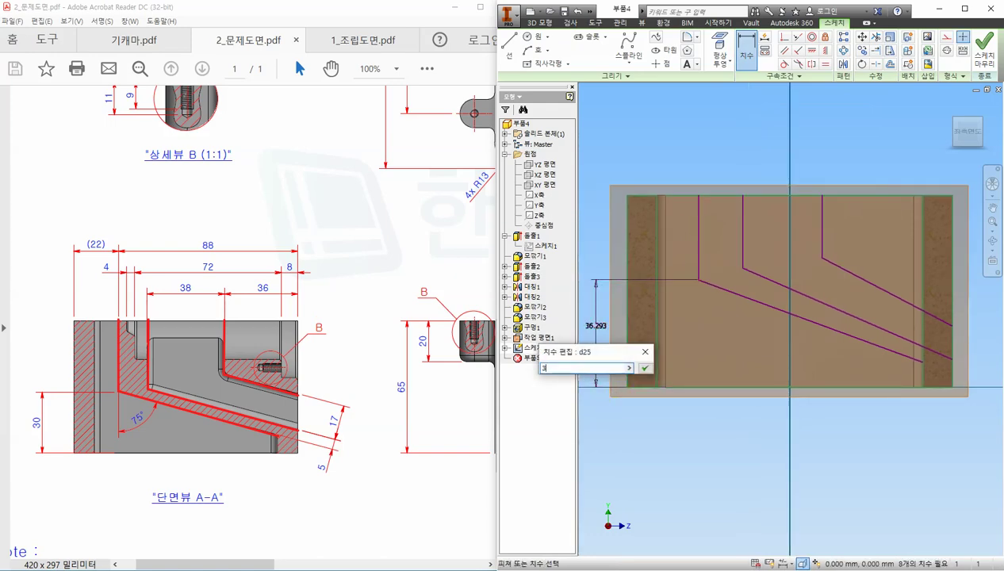
key("Return")
Dimension the first vertical line 22 mm from the left wall's outer edge
left_click(628, 239)
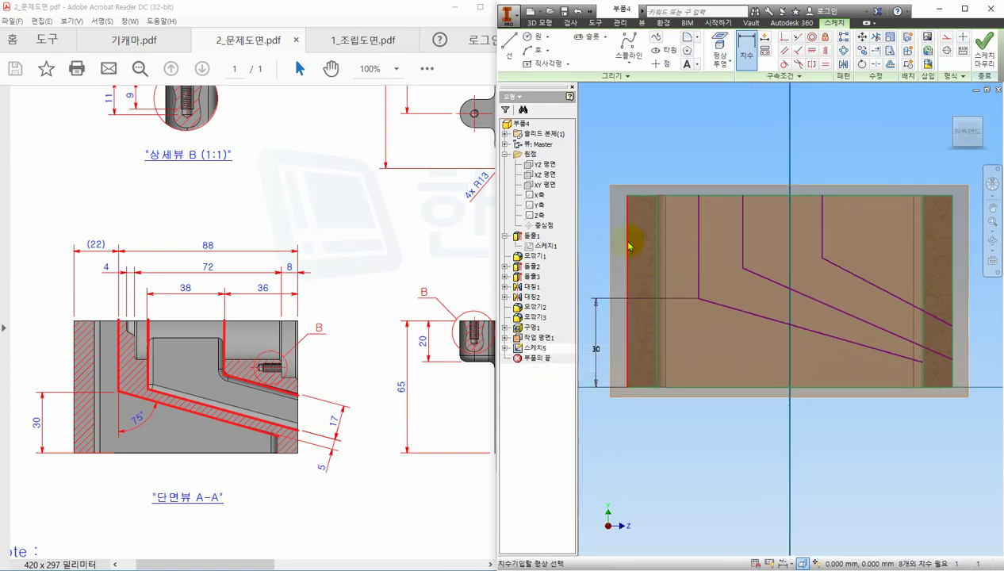
left_click(696, 228)
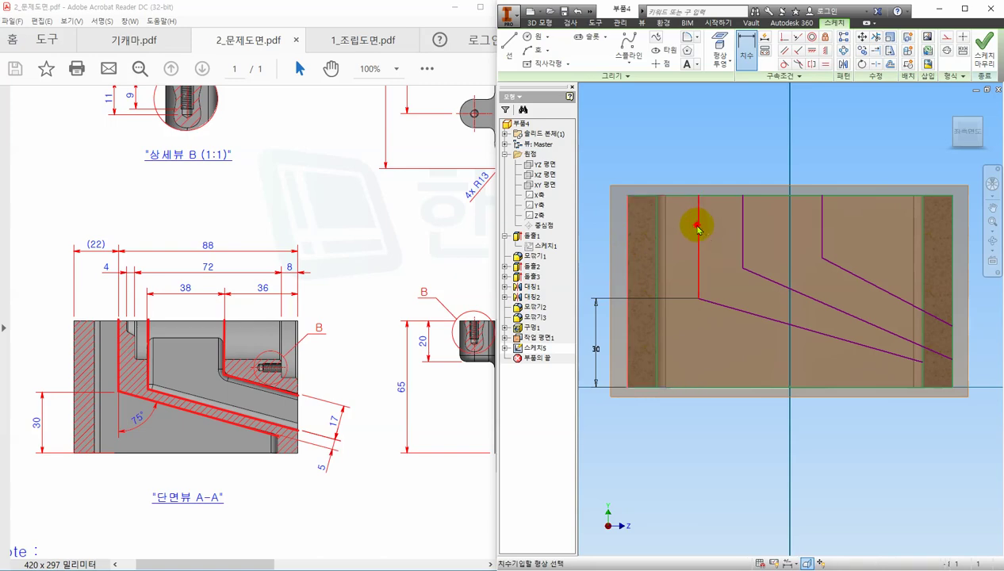
left_click(663, 152)
type("22")
key("Return")
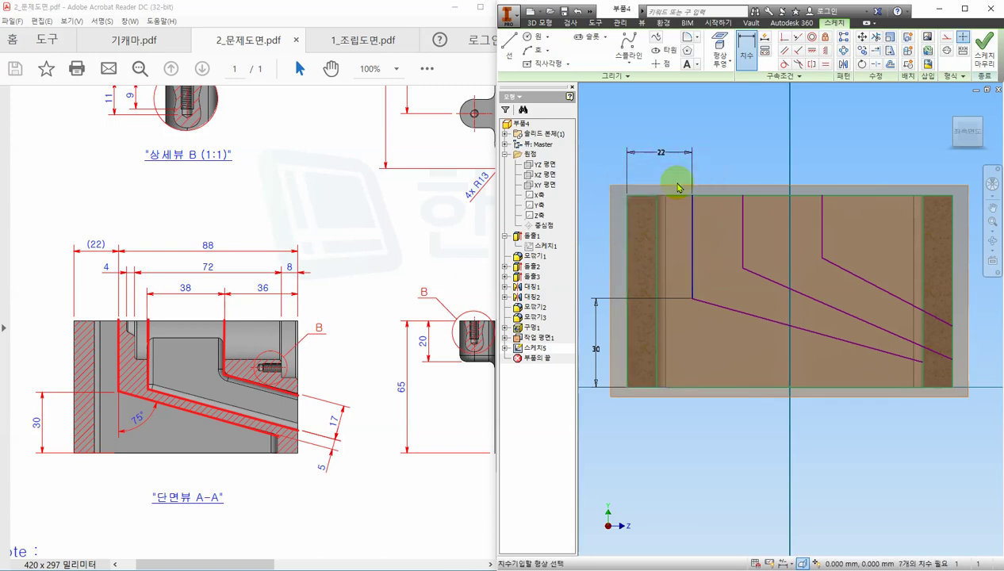
Set the angle between the lowest sloped line and the downward extension of its vertical line to 75 degrees
left_click(692, 284)
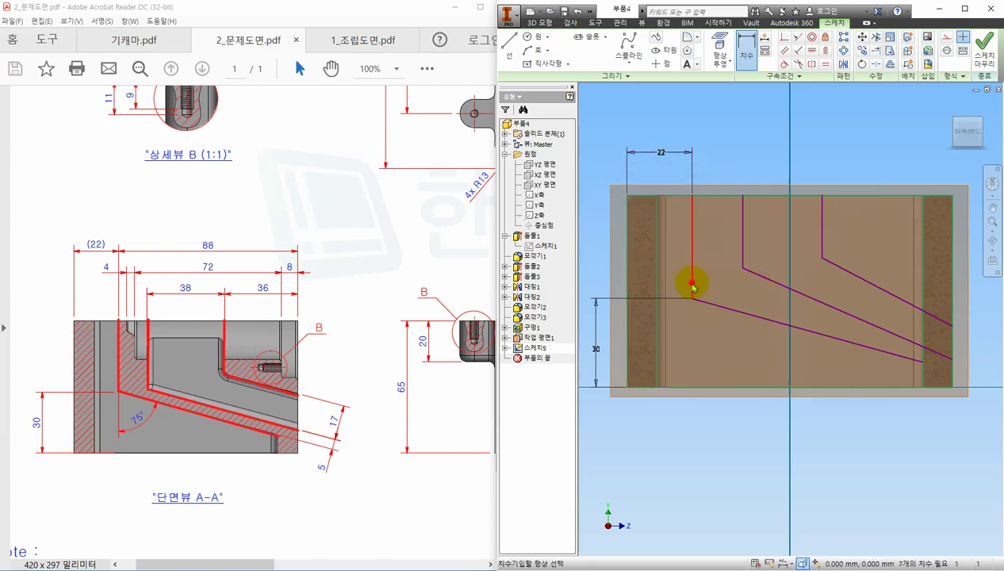
left_click(714, 305)
left_click(687, 341)
type("75")
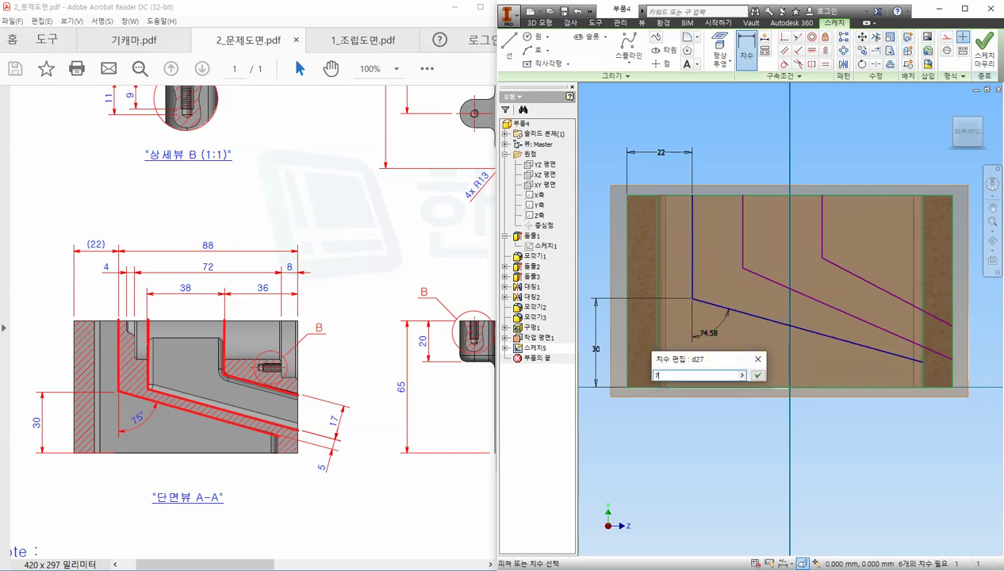
key("Return")
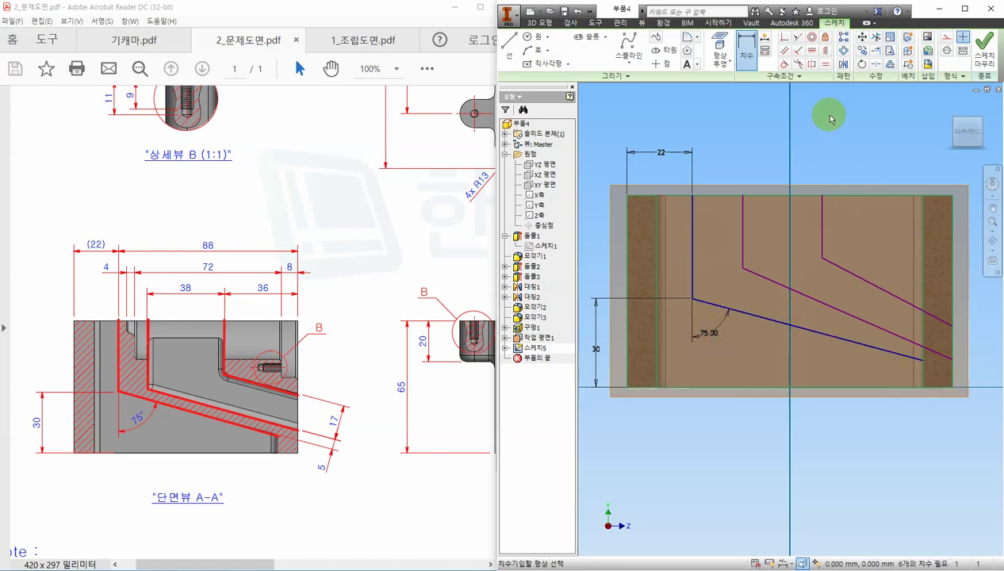
Constrain the middle and upper sloped lines parallel to the lowest sloped line
left_click(785, 50)
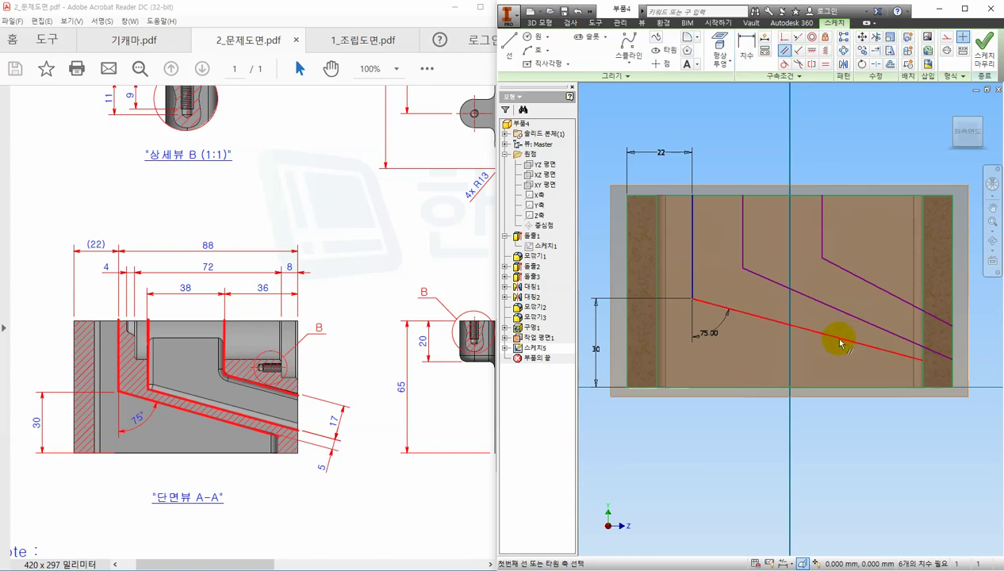
left_click(837, 337)
left_click(848, 314)
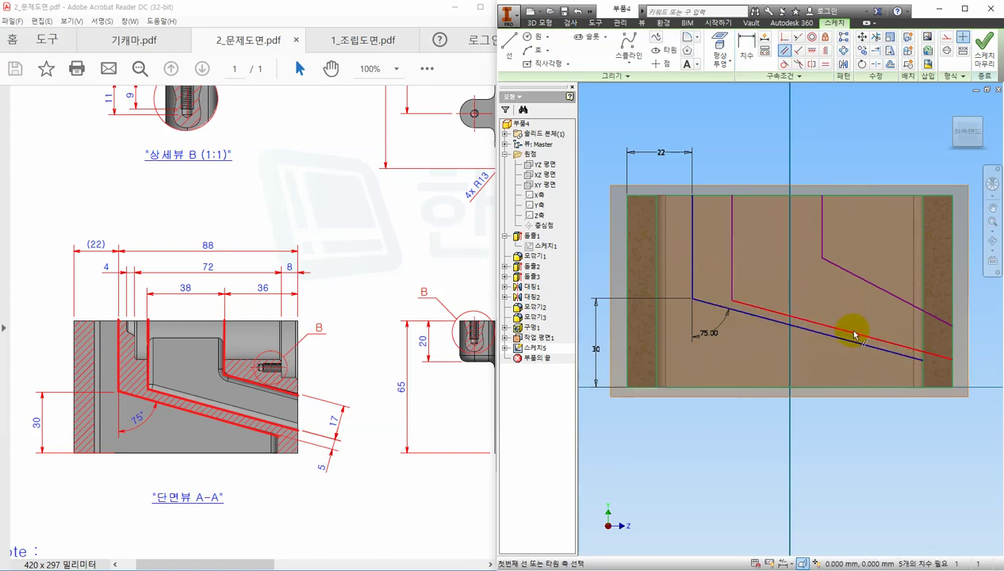
left_click(855, 334)
left_click(870, 285)
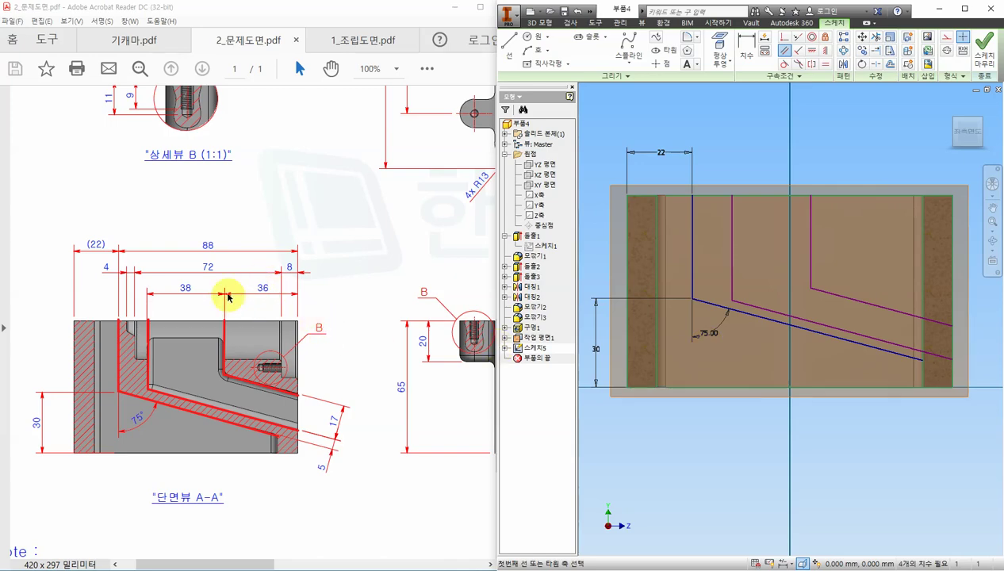
Dimension the third vertical line 36 mm from the right wall's outer edge
left_click(746, 46)
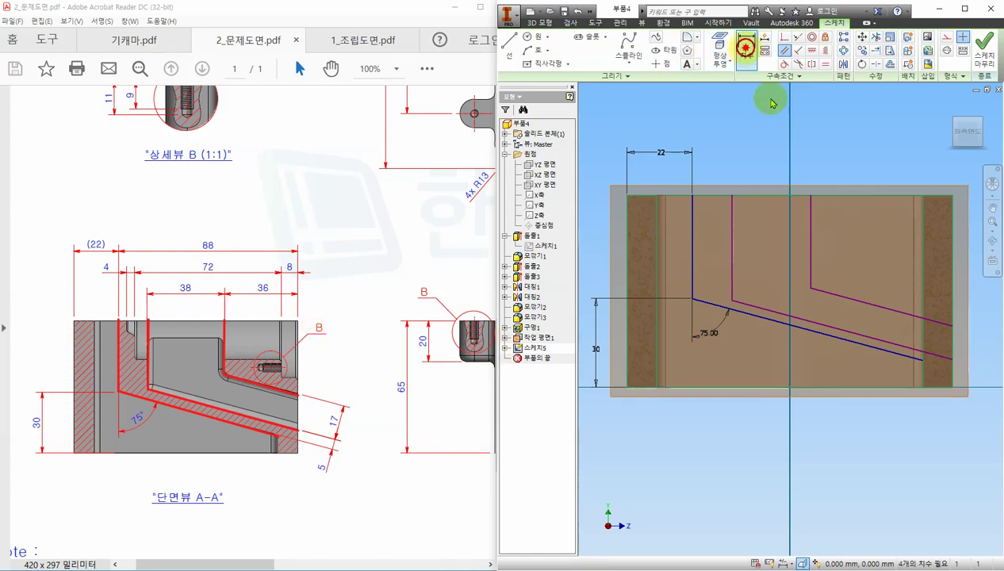
left_click(953, 242)
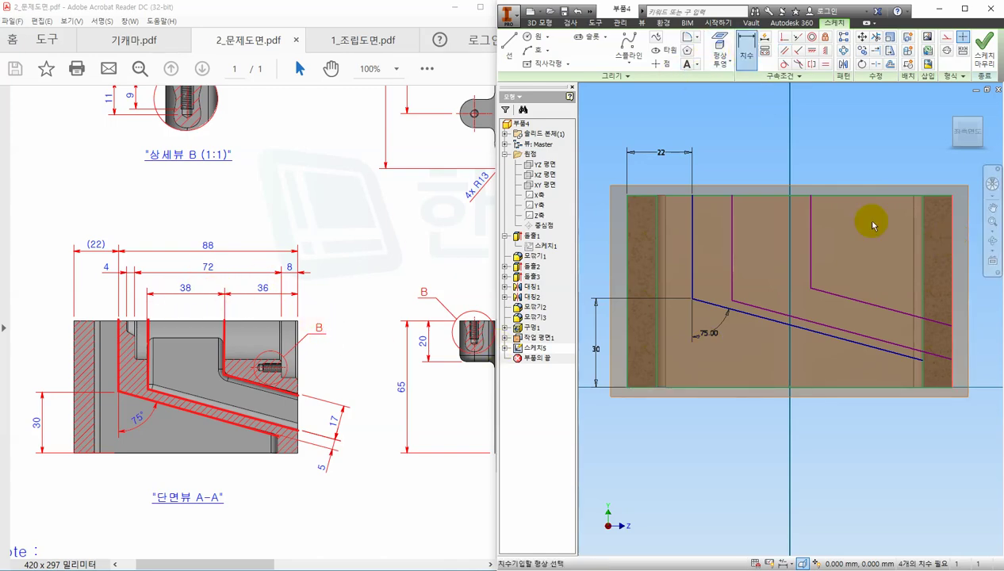
left_click(811, 211)
left_click(860, 156)
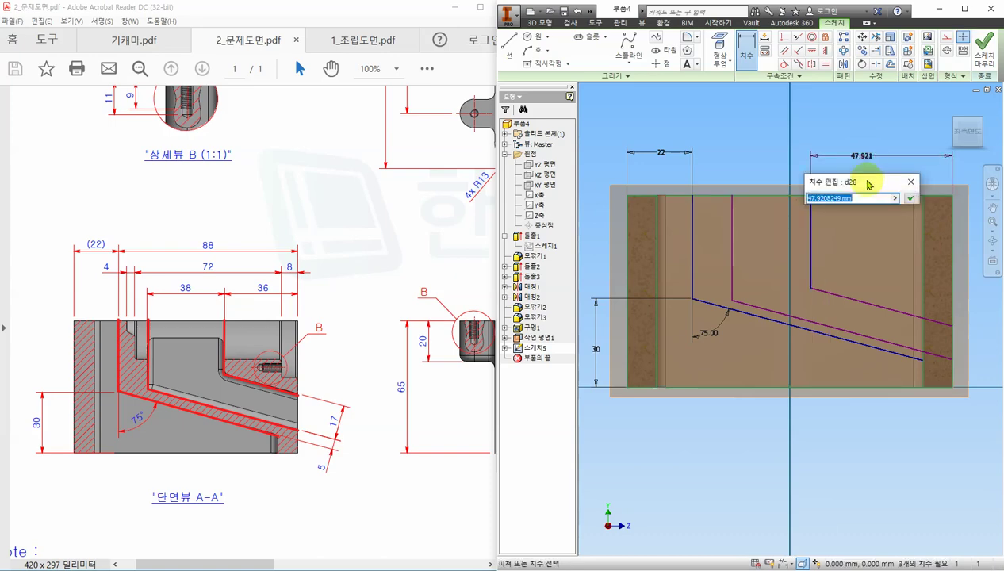
type("36")
key("Return")
Set the distance between the second and third vertical lines to 38 mm
left_click(846, 224)
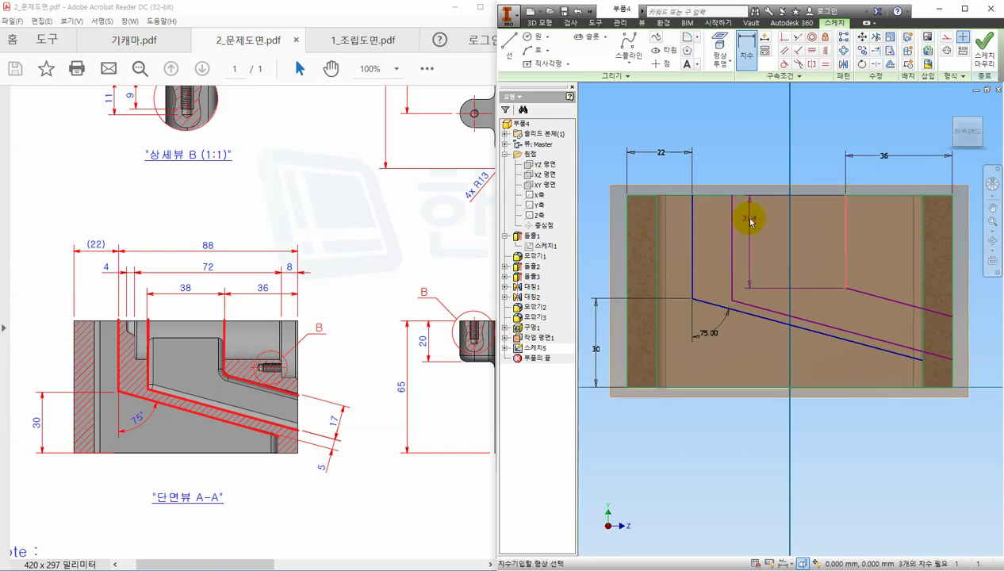
left_click(730, 211)
left_click(759, 165)
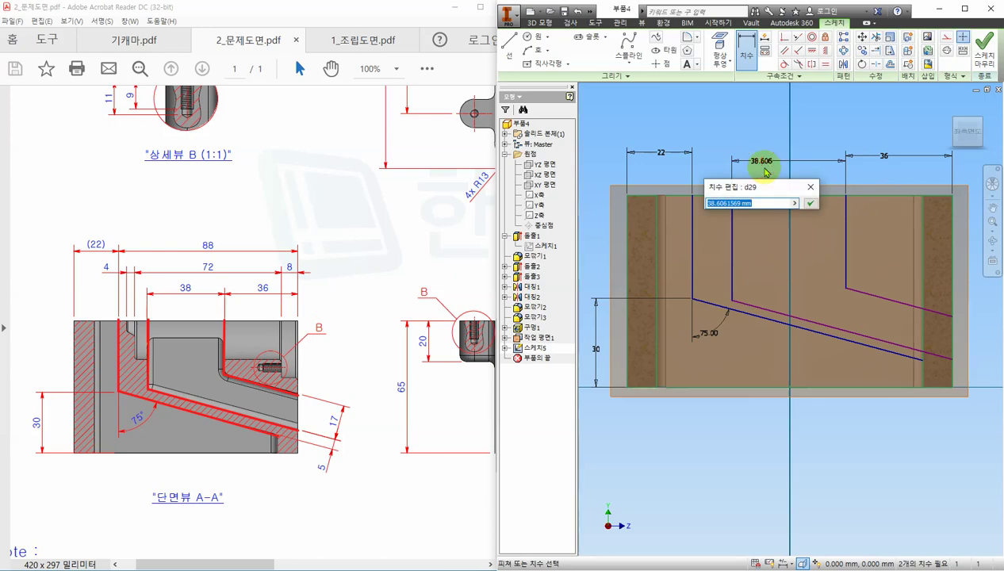
type("38")
key("Return")
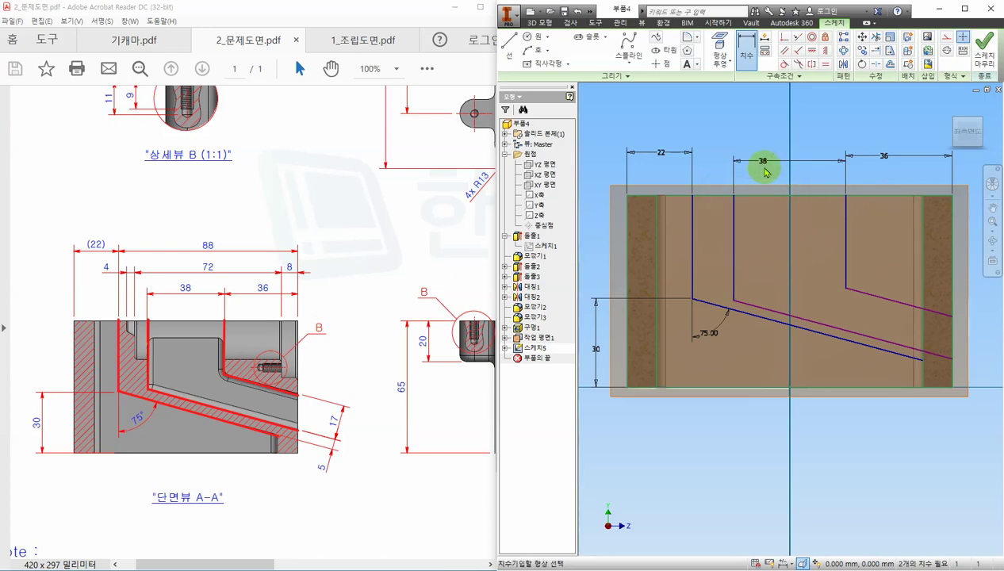
Set the perpendicular spacing between the lowest and middle sloped lines to 5 mm
left_click(906, 349)
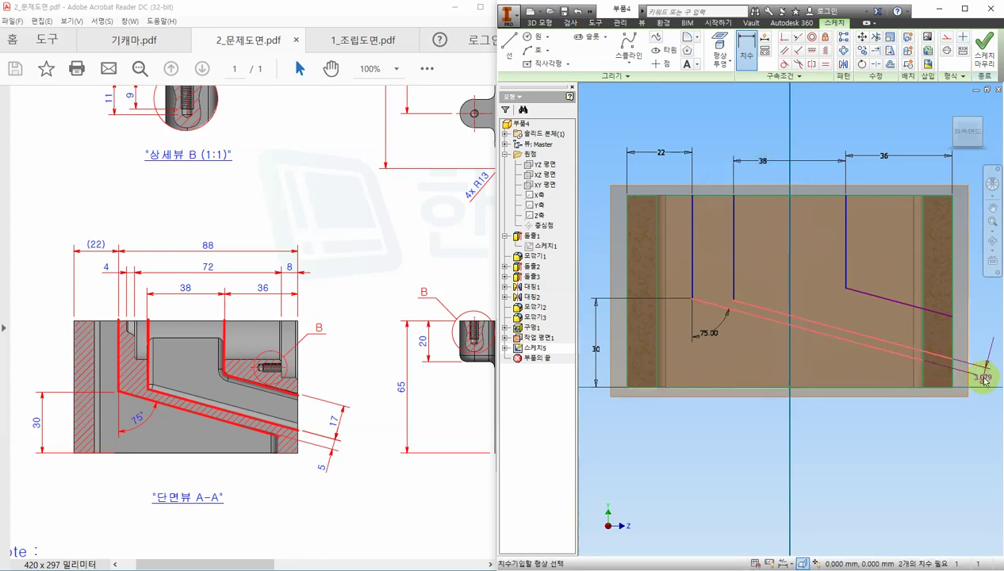
left_click(984, 373)
type("5")
key("Return")
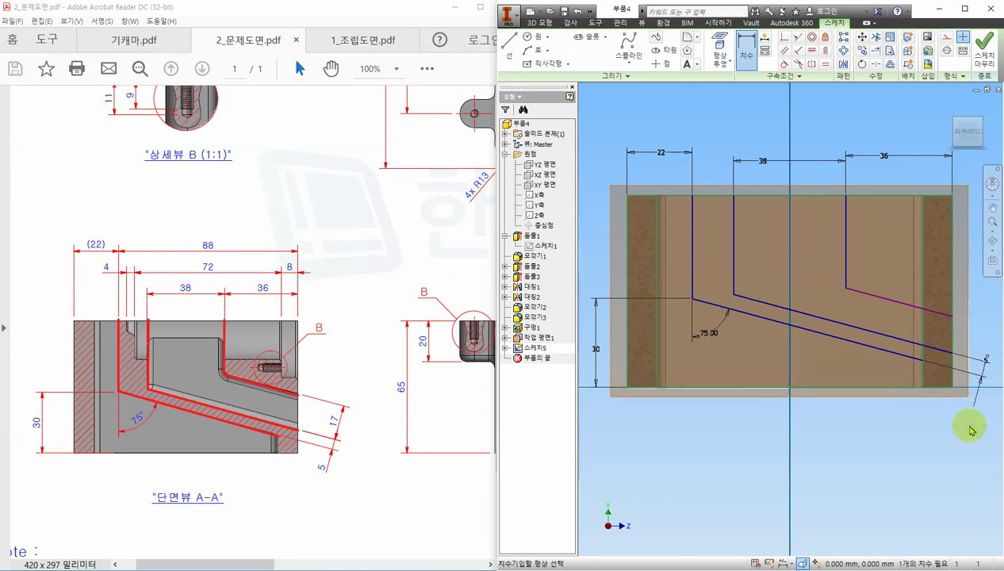
Set the perpendicular spacing between the middle and upper sloped lines to 17 mm and finish the sketch
middle_click_drag(968, 421, 886, 431)
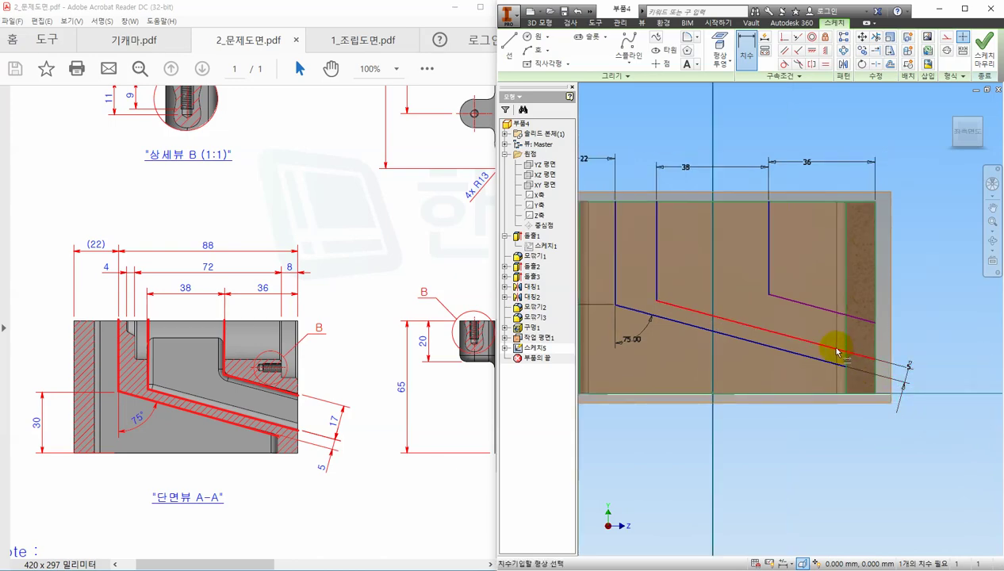
left_click(837, 349)
left_click(825, 311)
left_click(911, 341)
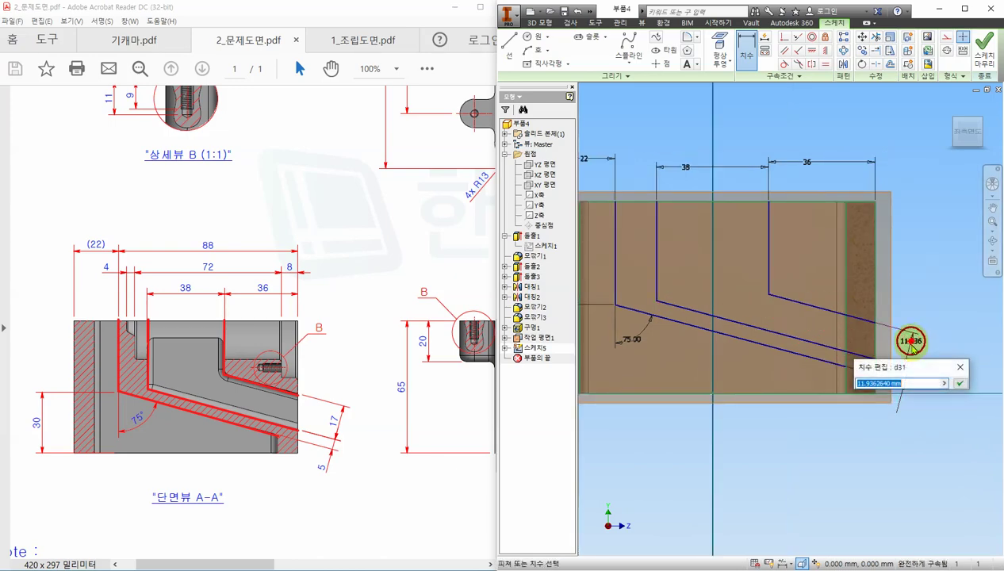
type("17")
key("Return")
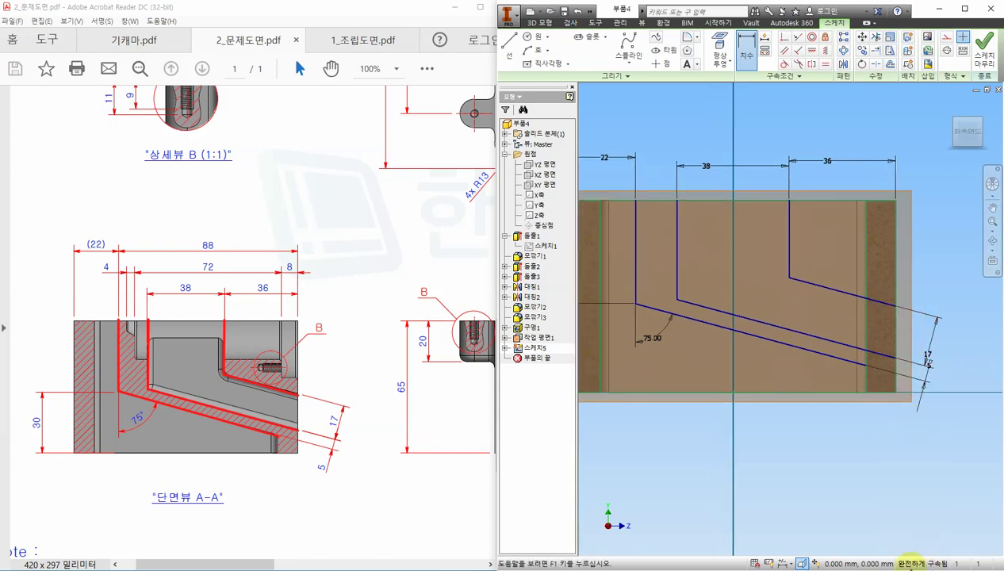
left_click(984, 49)
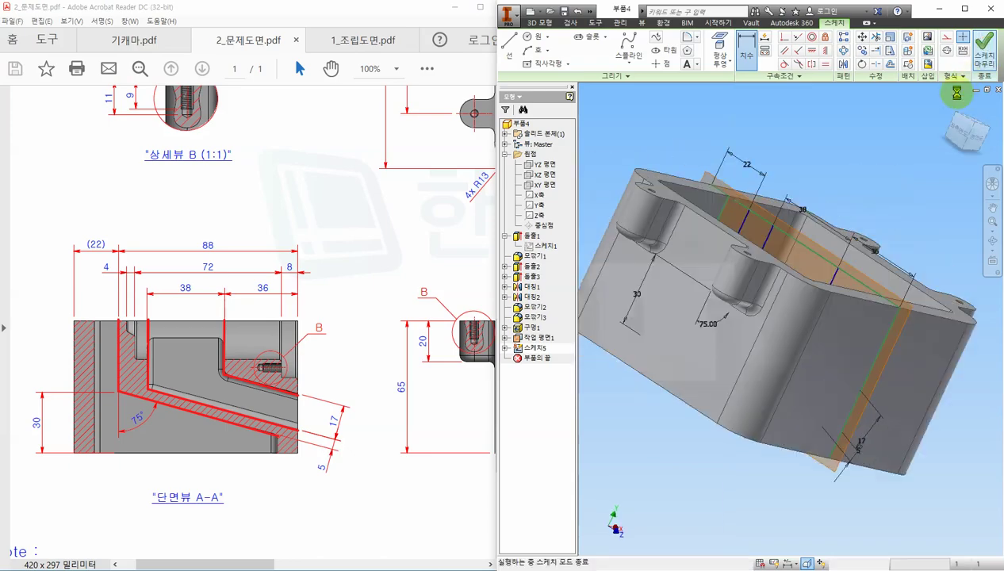
Start an extrusion and select the three adjoining section regions above the lowest sloped line as profiles
left_click_drag(870, 179, 871, 214)
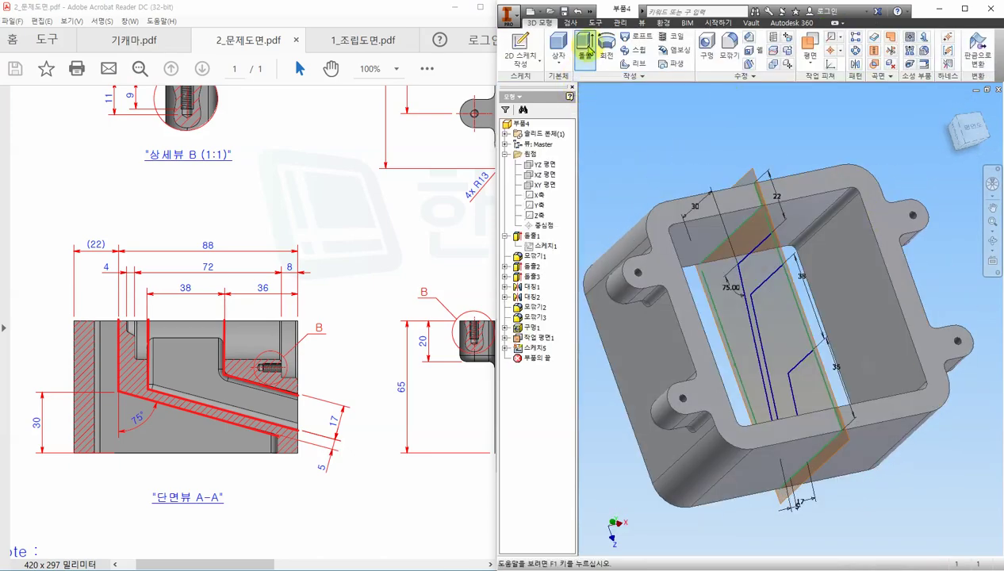
left_click(585, 48)
left_click(752, 268)
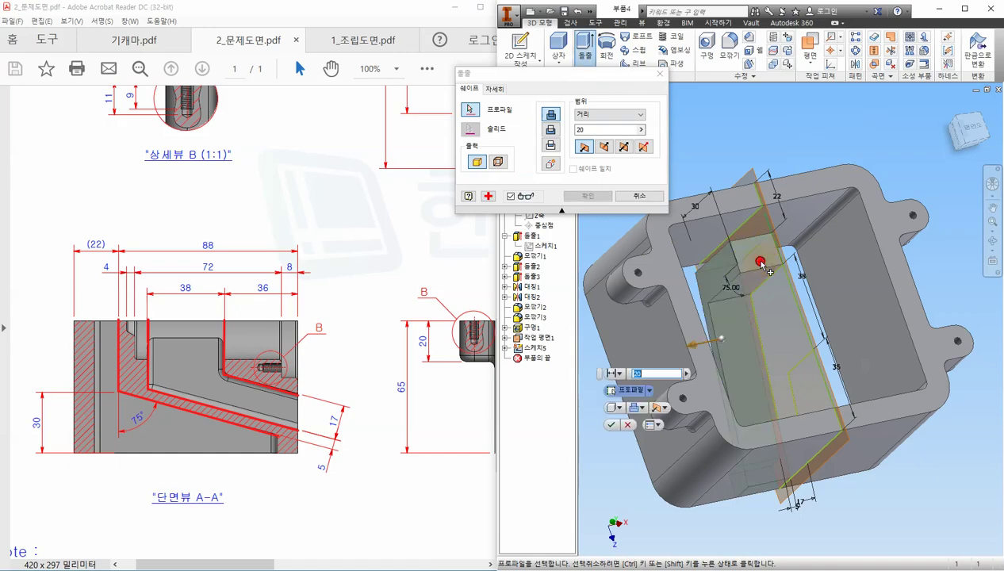
left_click(779, 296)
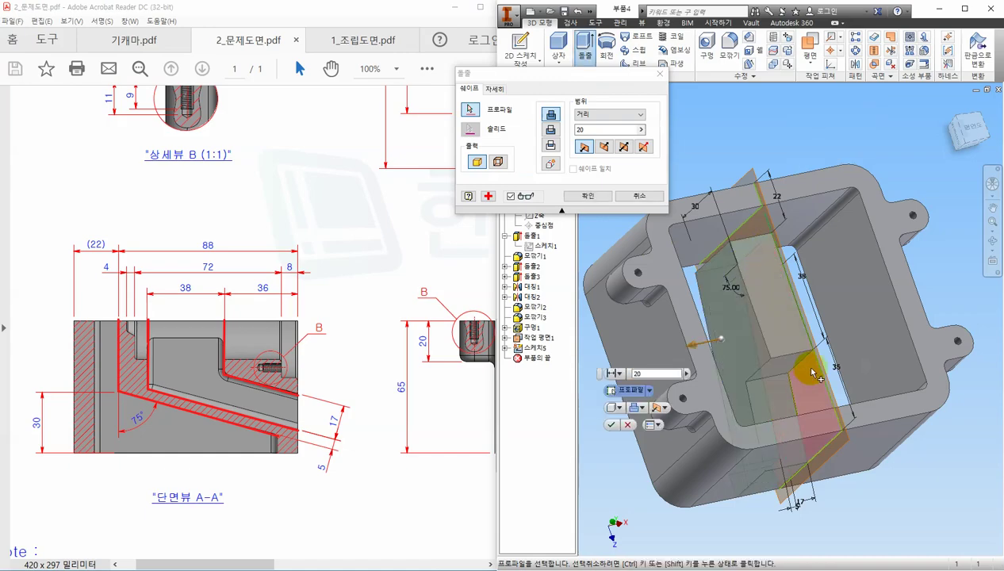
left_click(813, 372)
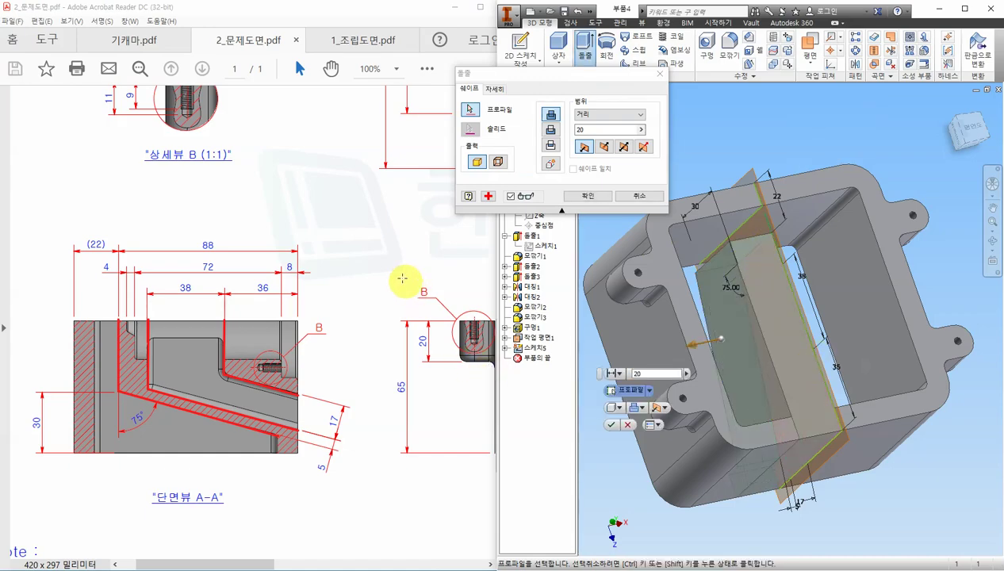
left_click_drag(580, 77, 616, 76)
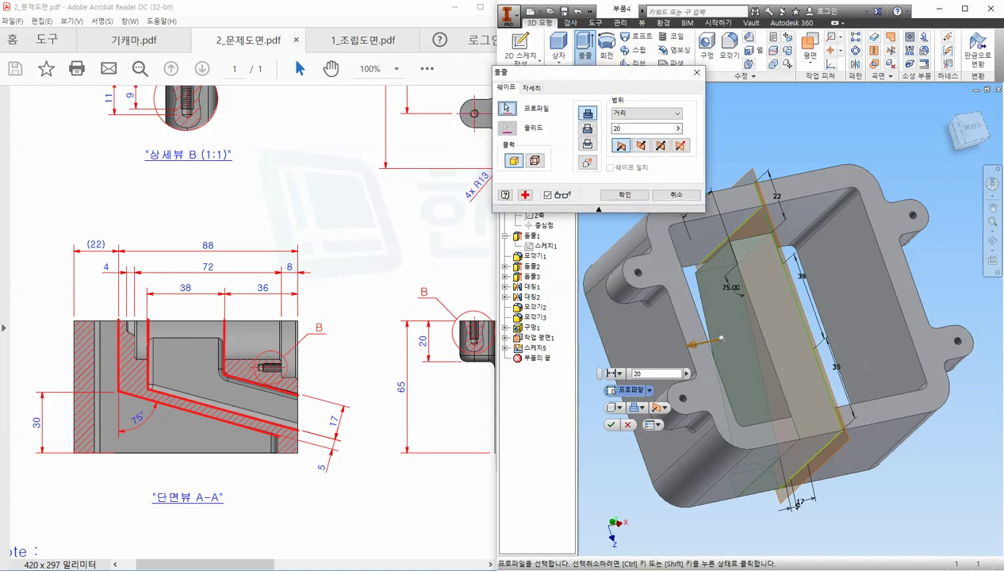
Examine the drawing's plan view for the width of the inner block and mark its dimension and outline
left_click(284, 204)
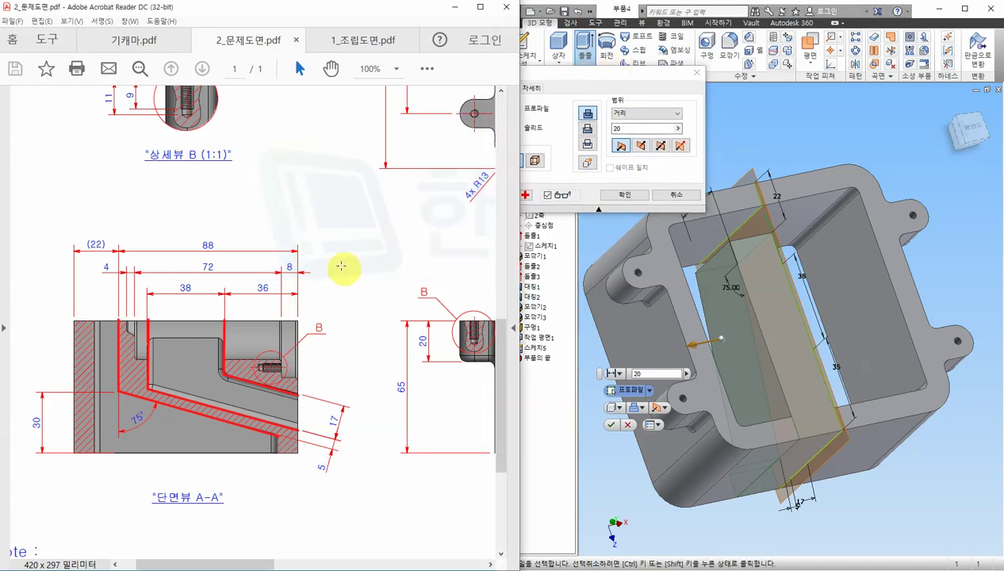
scroll(348, 272, "down", 2, "ctrl")
scroll(374, 226, "up", 2, "ctrl")
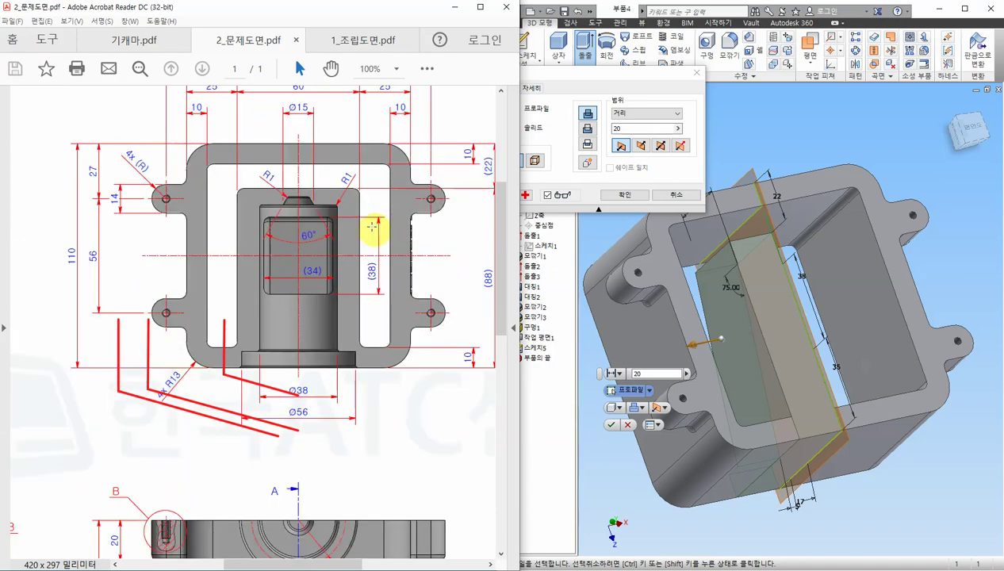
scroll(372, 227, "down", 1, "ctrl")
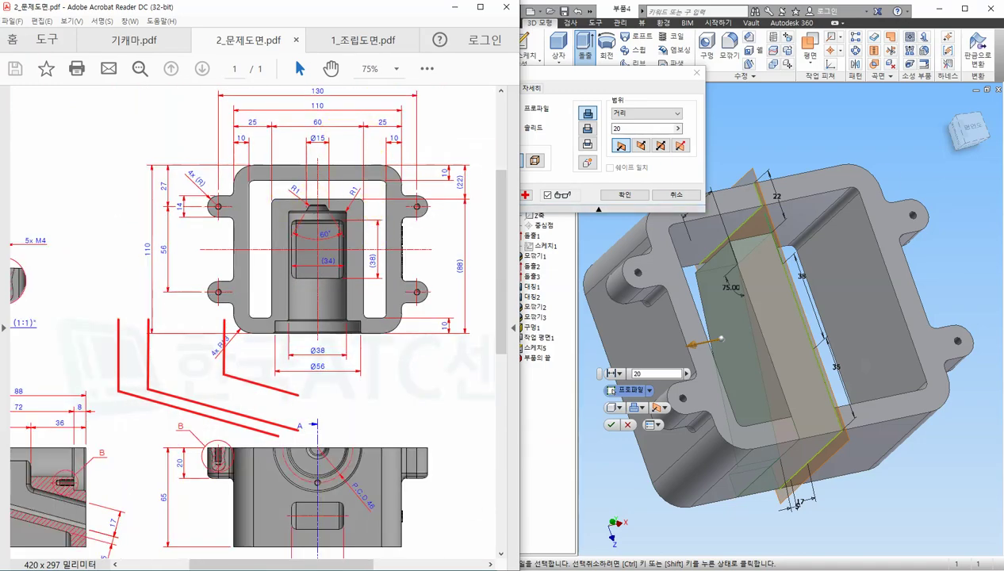
mouse_move(325, 113)
left_mouse_down()
mouse_move(314, 125)
mouse_move(330, 119)
left_mouse_up()
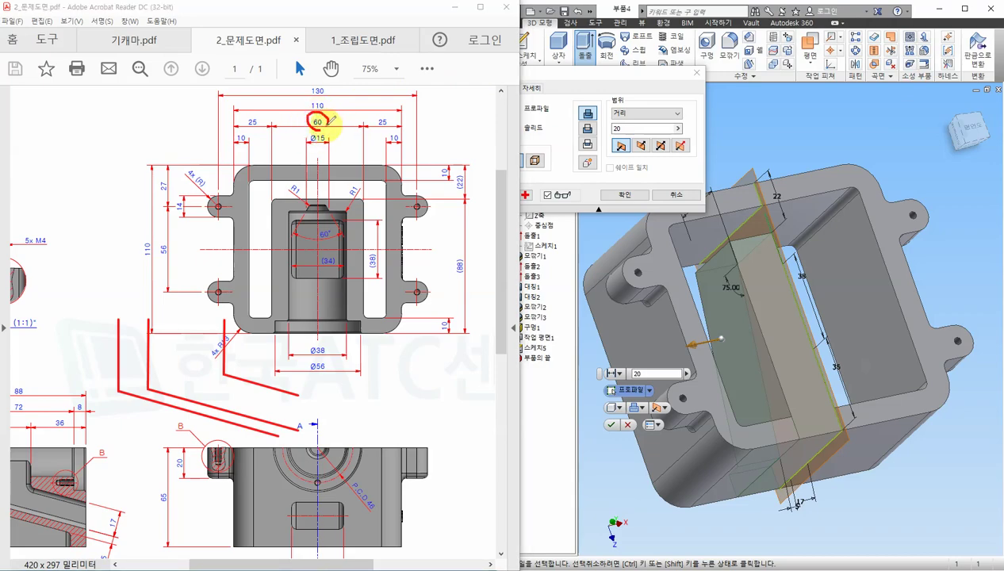
mouse_move(342, 198)
left_mouse_down()
mouse_move(365, 213)
mouse_move(363, 321)
left_mouse_up()
left_click_drag(270, 200, 270, 317)
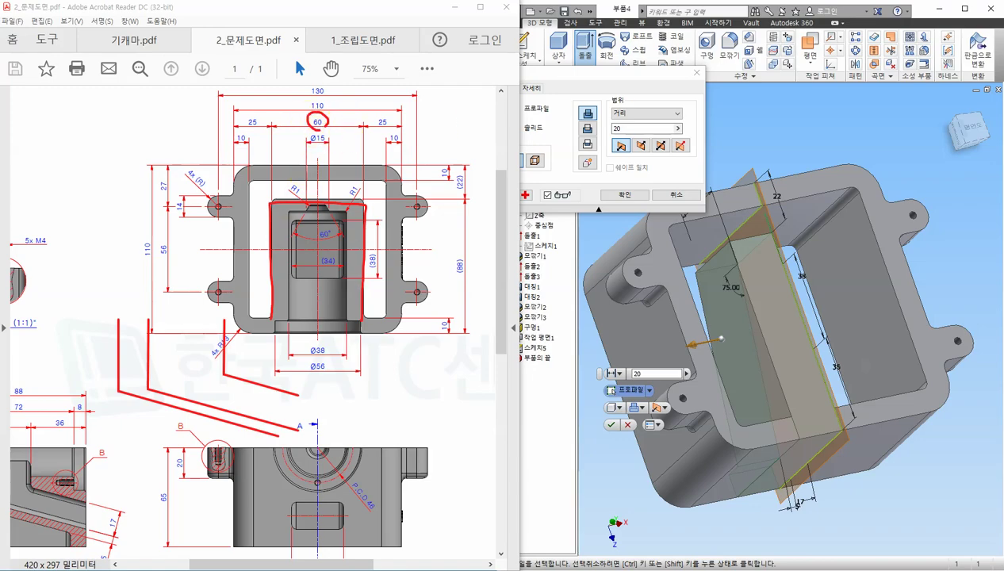
Extrude the selected section regions 60 mm symmetrically about the sketch plane
left_click(661, 145)
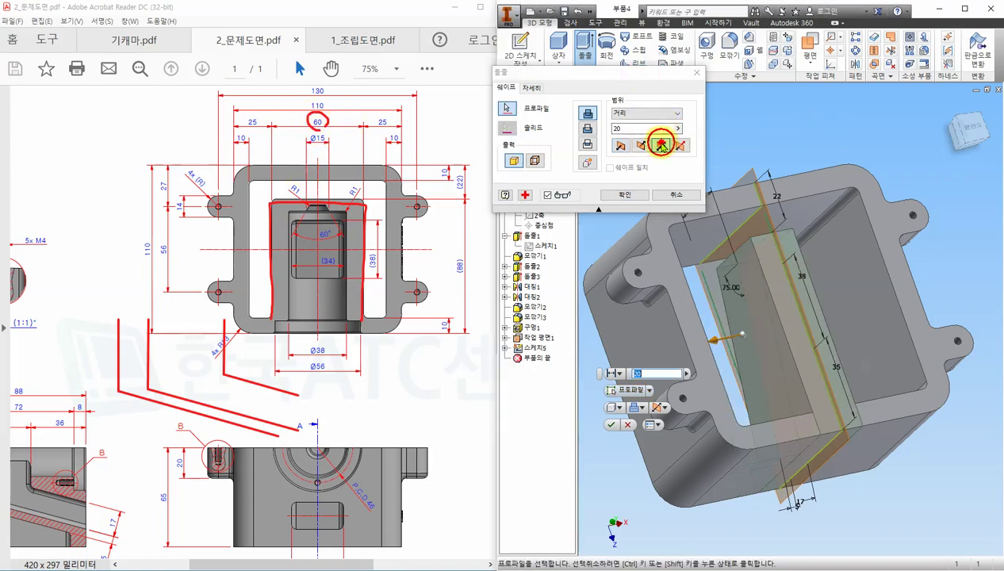
double_click(634, 129)
type("60")
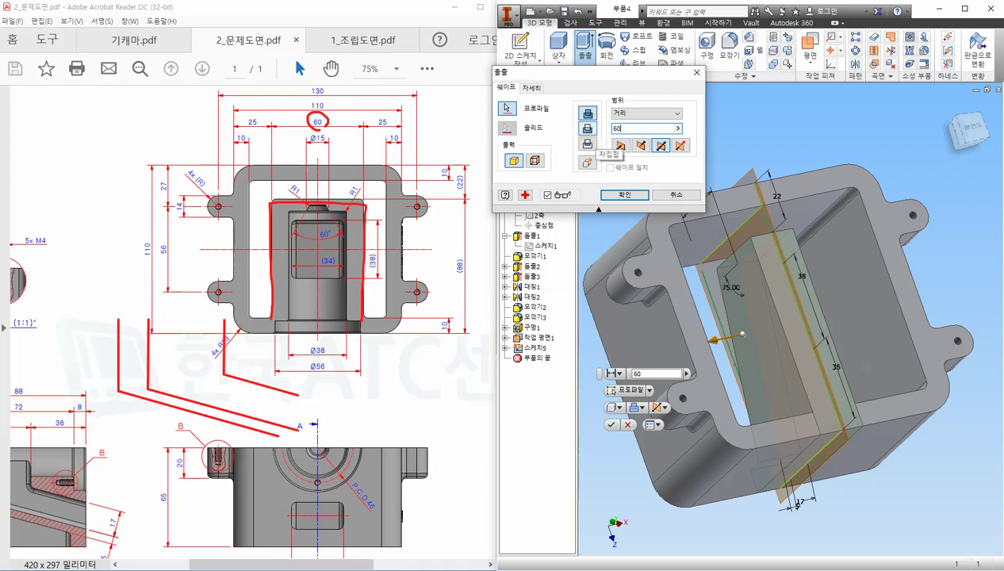
middle_click_drag(853, 417, 847, 381, "shift")
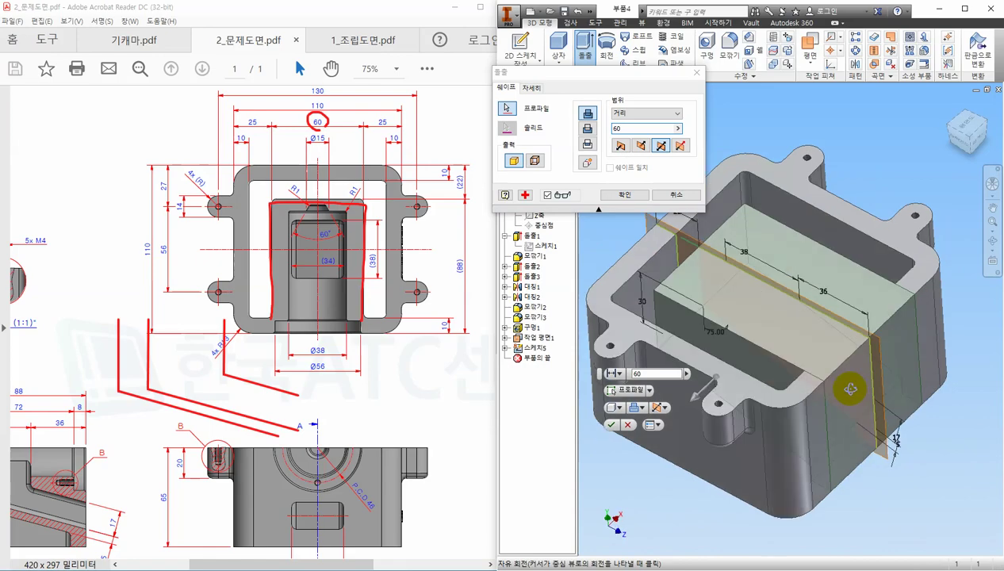
left_click(628, 196)
middle_click_drag(910, 464, 879, 456, "shift")
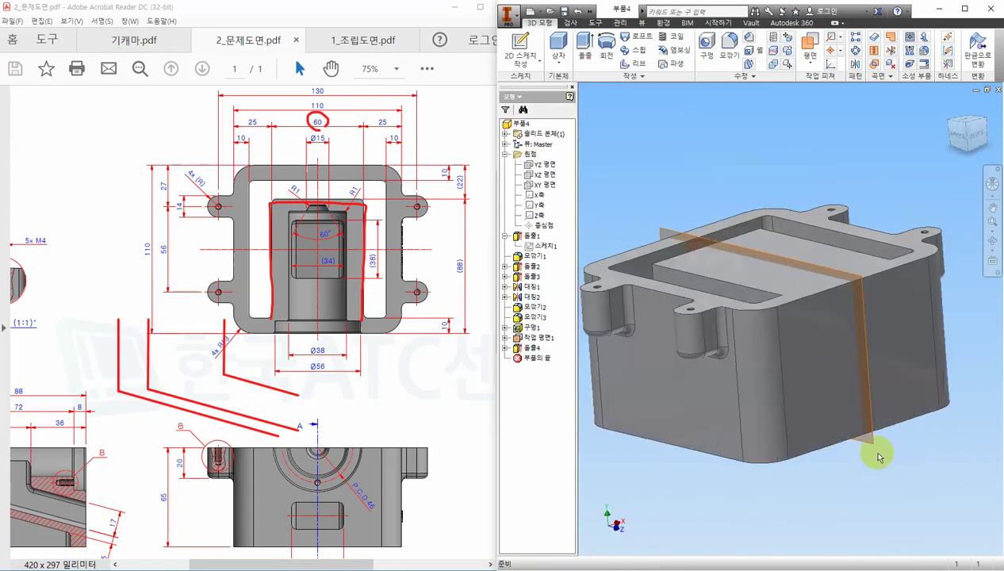
Hide the work plane through the middle of the box and clear the markings from the drawing
left_click(874, 451)
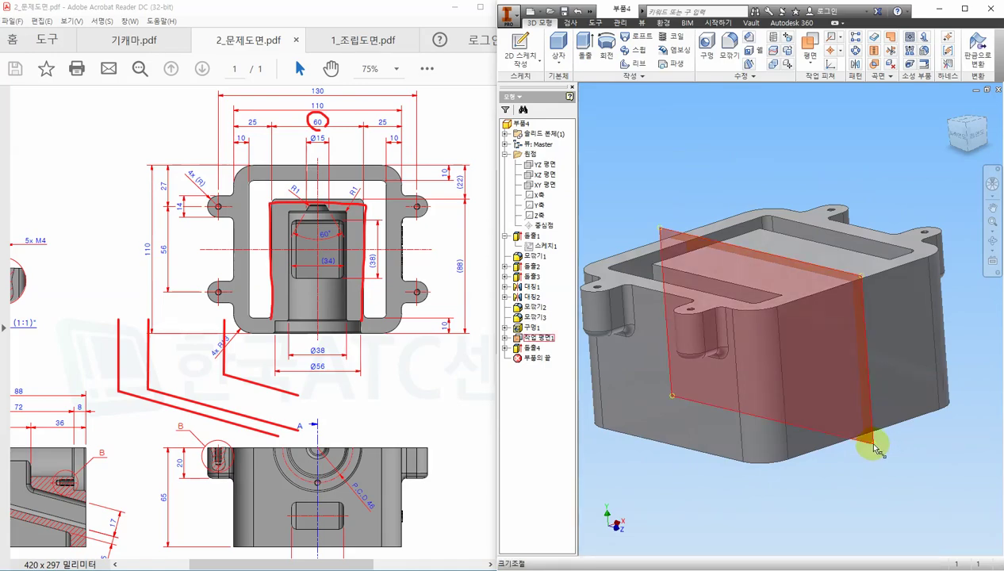
right_click(876, 450)
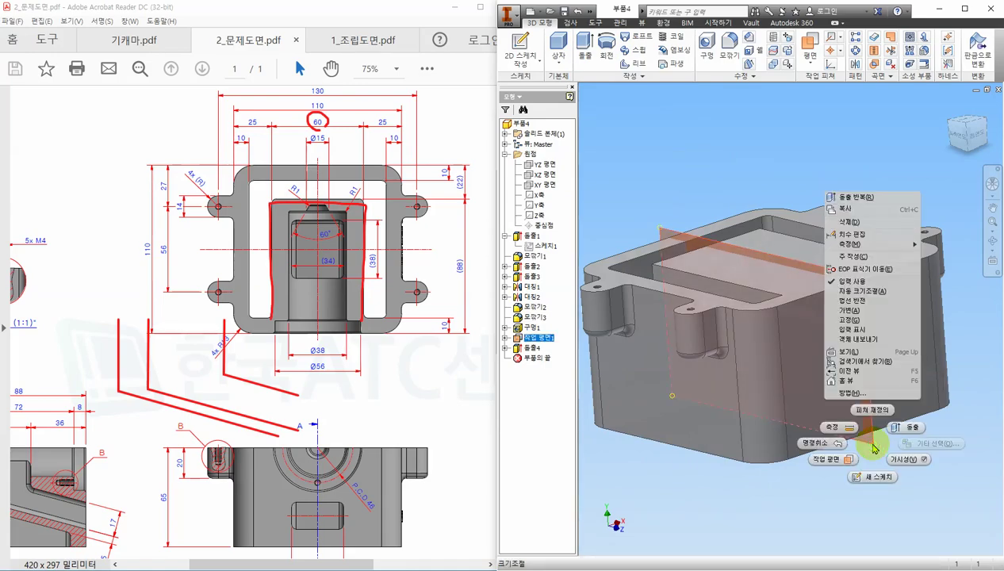
left_click(909, 460)
middle_click_drag(920, 469, 894, 455, "shift")
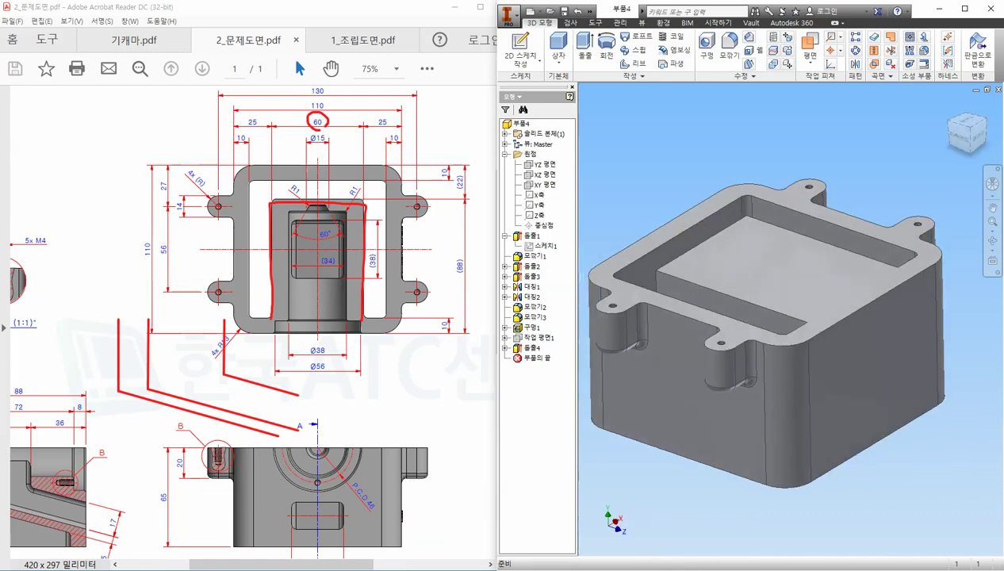
key("Escape")
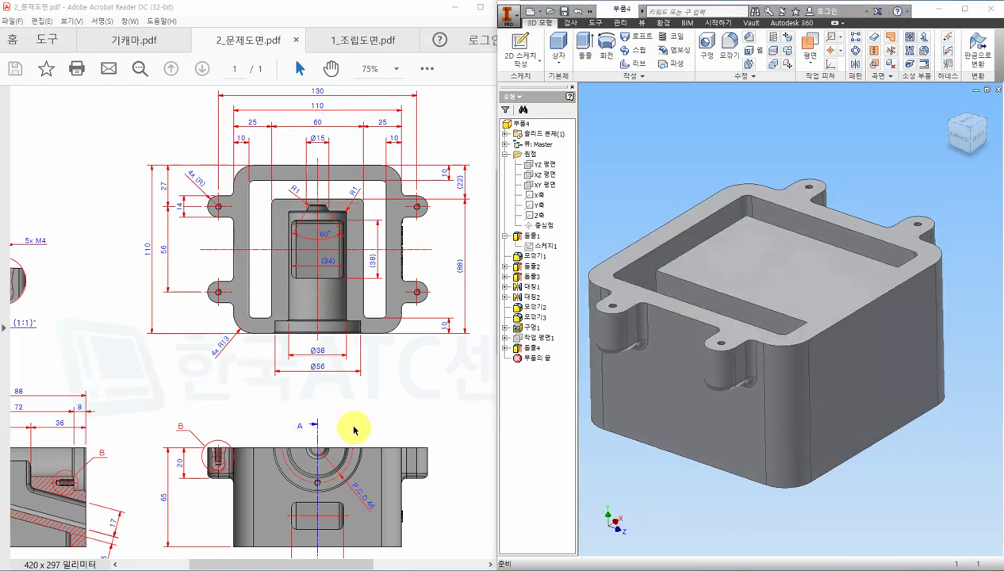
Share the section profile sketch of the inner block extrusion so it can be reused
left_click_drag(335, 562, 280, 560)
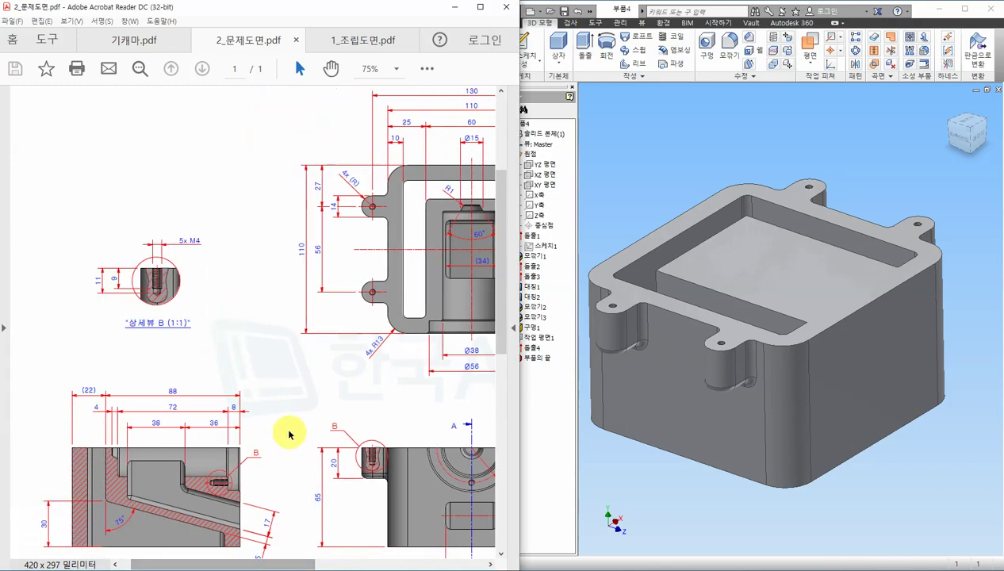
scroll(287, 433, "down", 2)
left_click(659, 486)
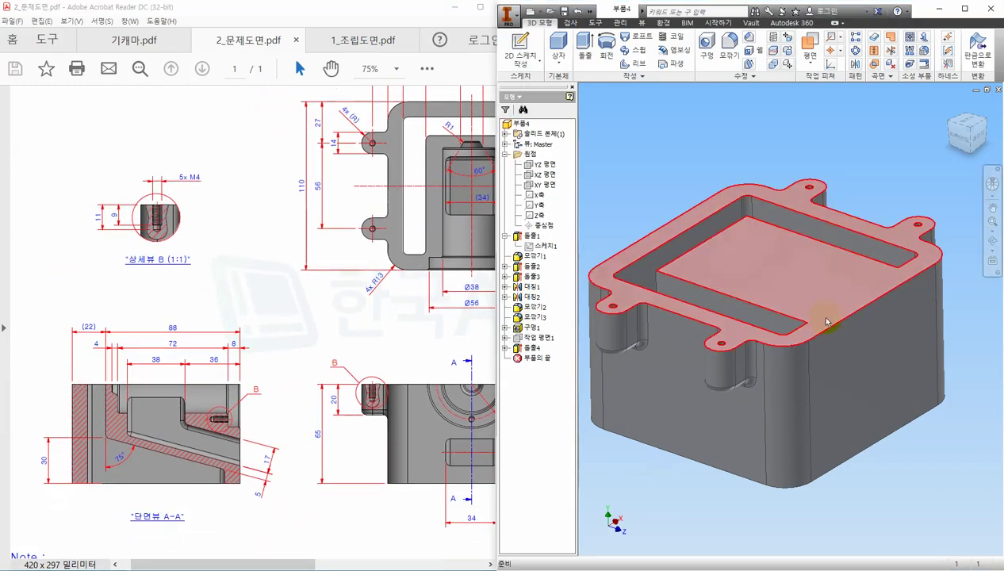
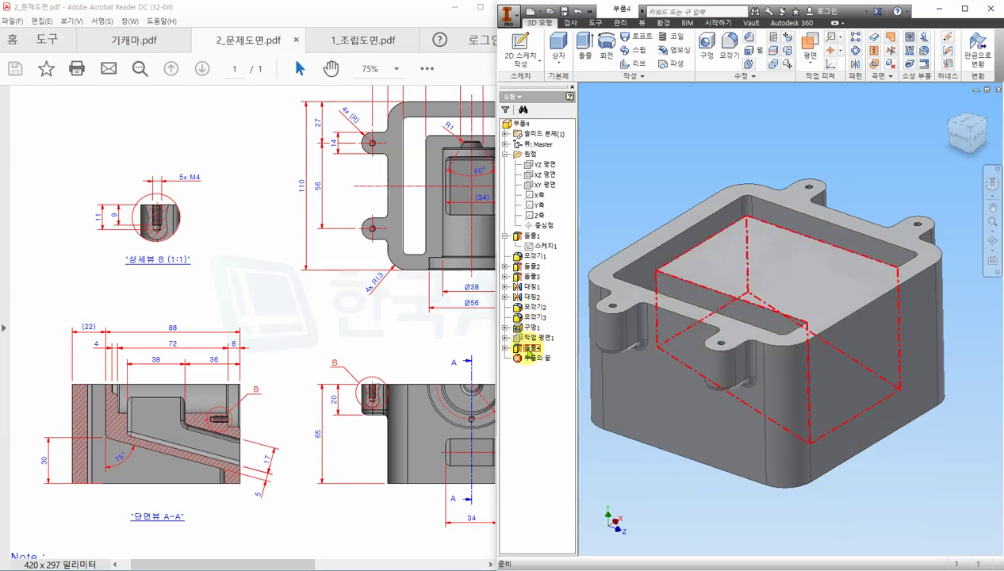
left_click(506, 348)
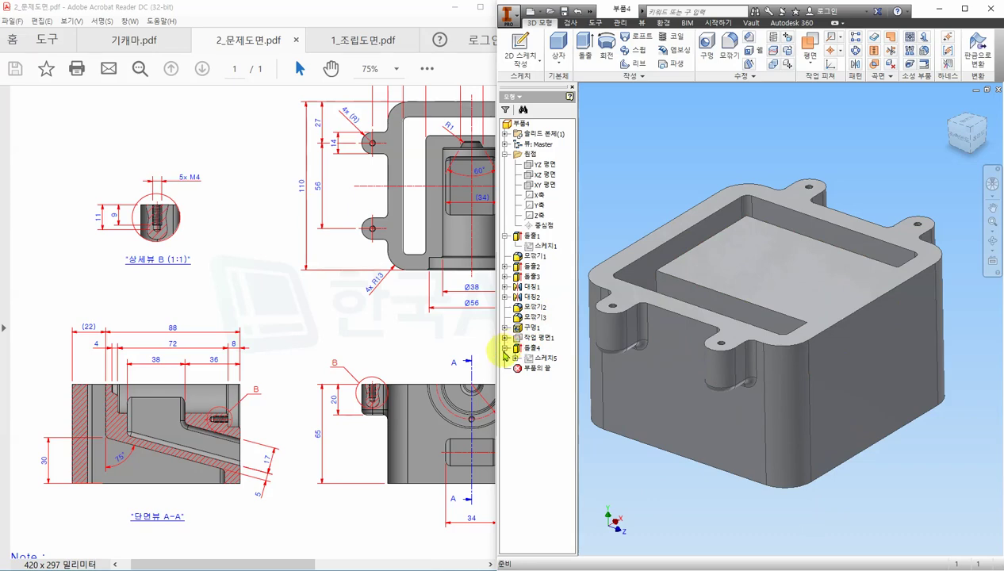
right_click(543, 361)
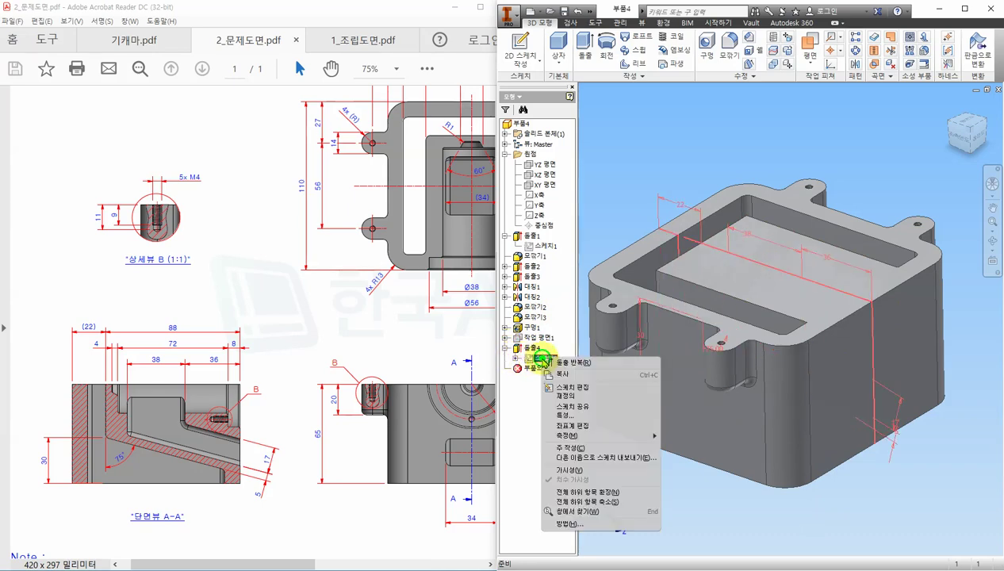
left_click(577, 409)
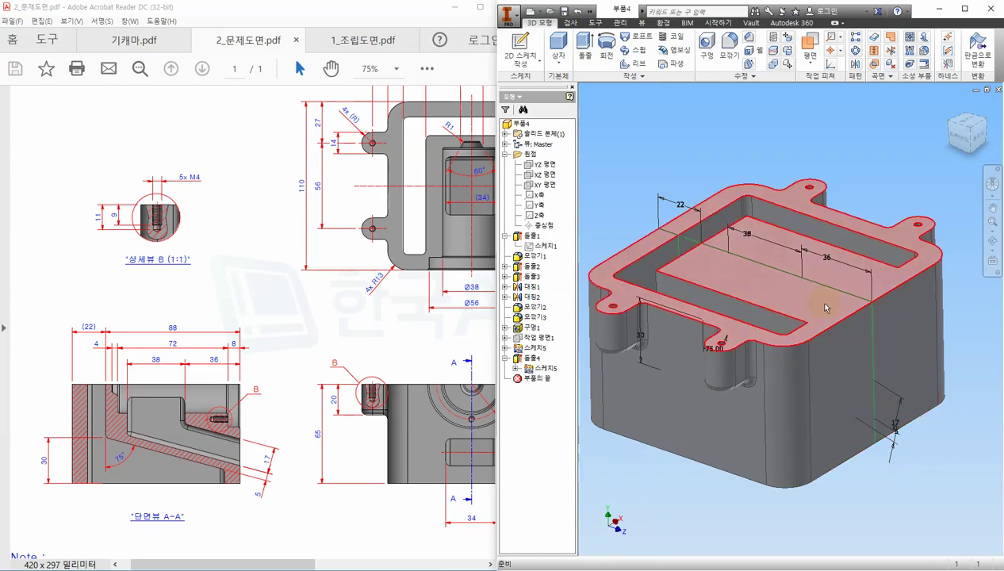
middle_click_drag(899, 493, 885, 485, "shift")
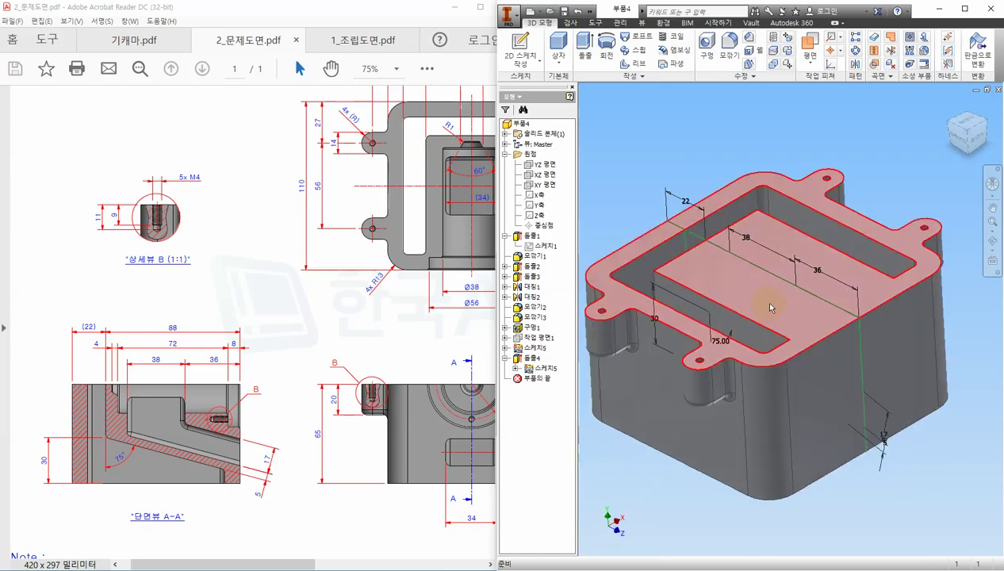
Cut the sloped channel region between the middle and upper sloped lines with a 34 mm symmetric extrusion
left_click(585, 49)
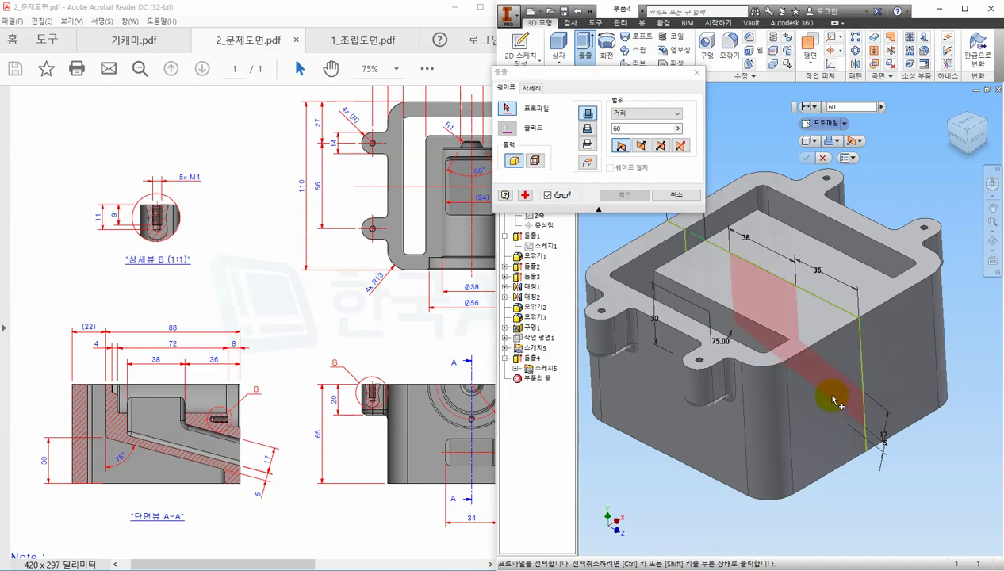
left_click(781, 316)
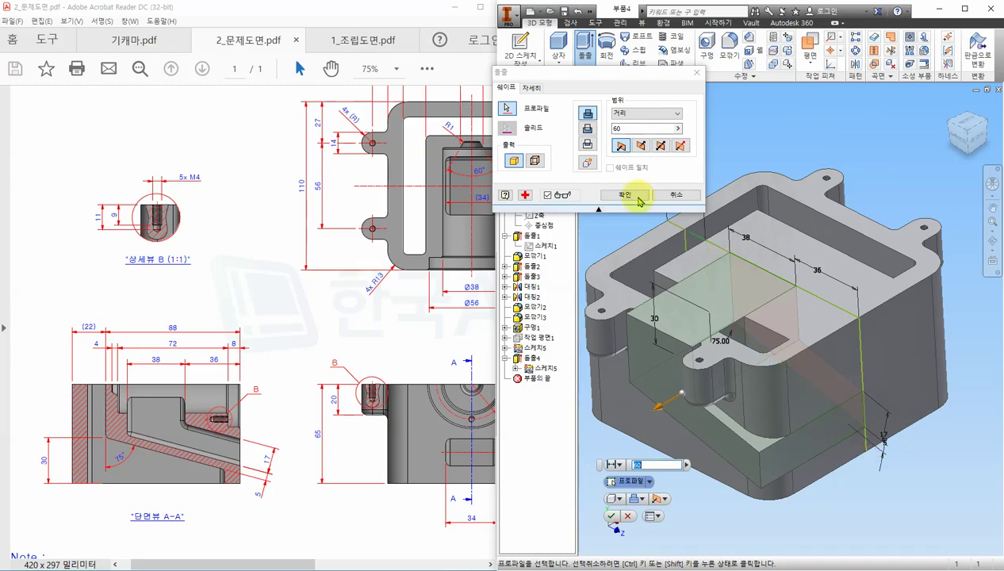
left_click(588, 128)
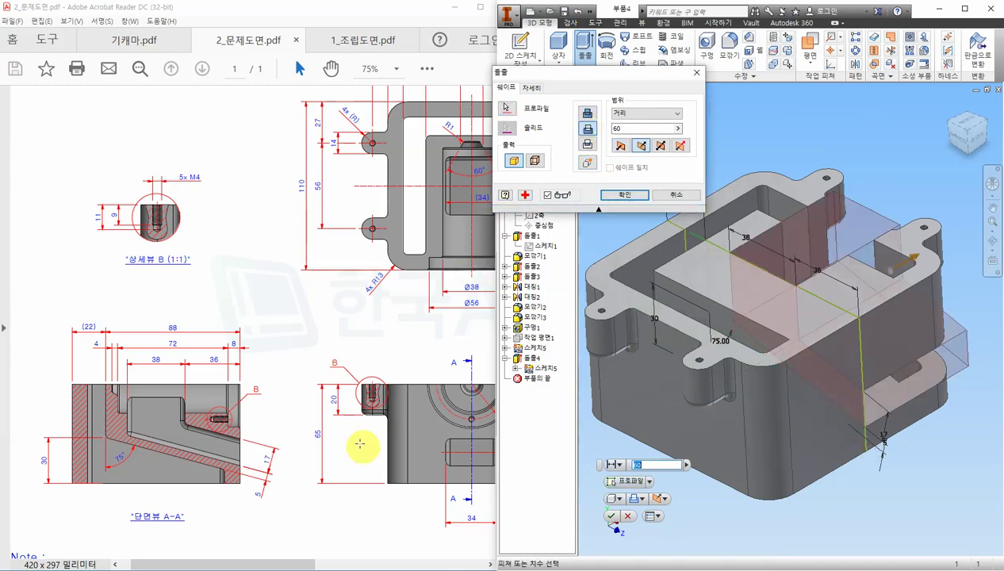
left_click_drag(305, 565, 365, 564)
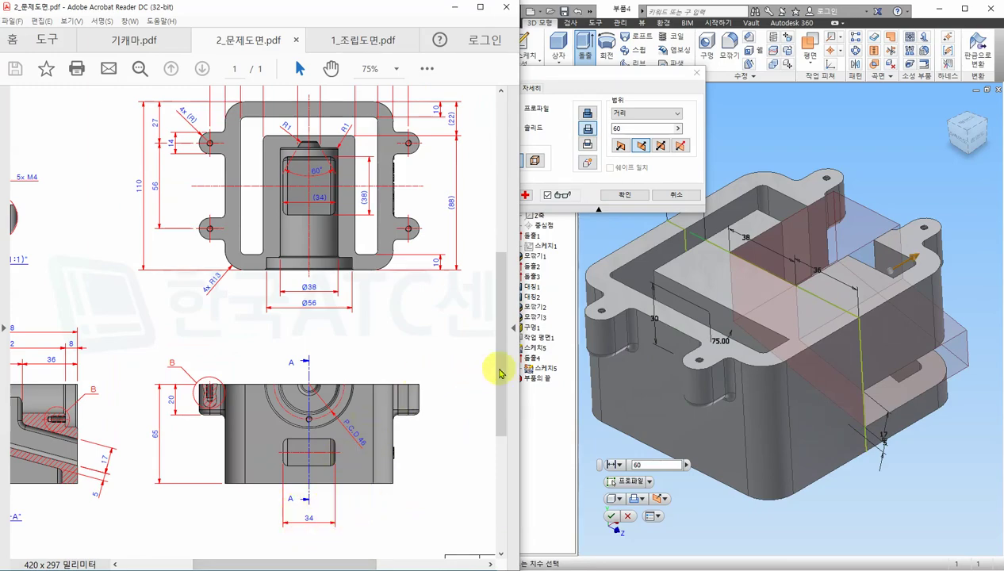
left_click(659, 146)
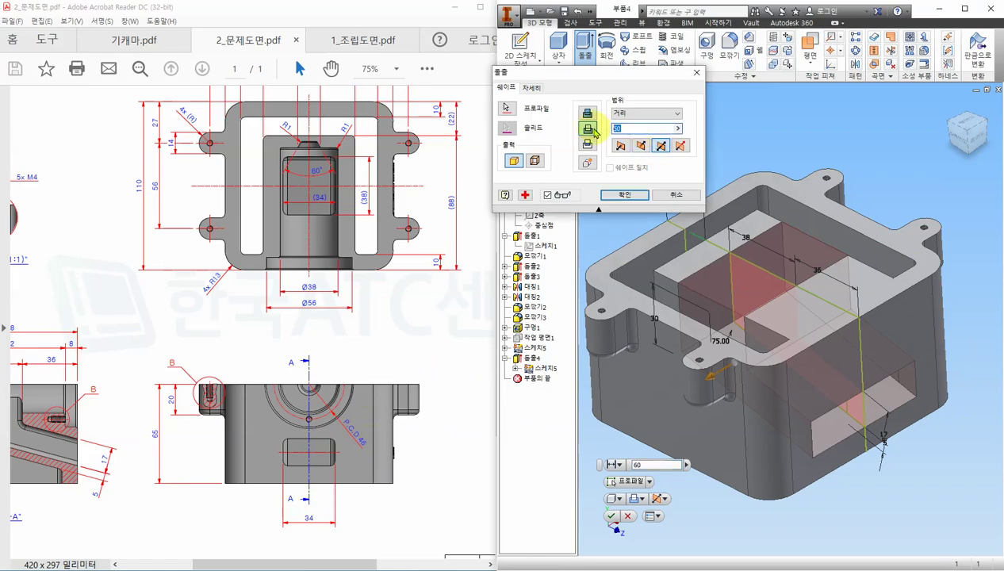
type("34")
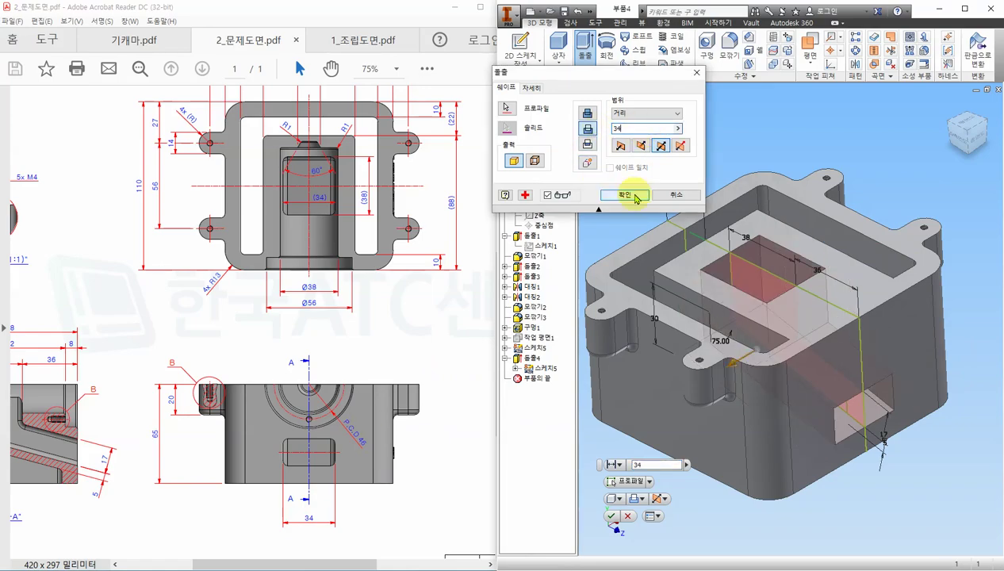
left_click(635, 195)
middle_click_drag(919, 471, 896, 513, "shift")
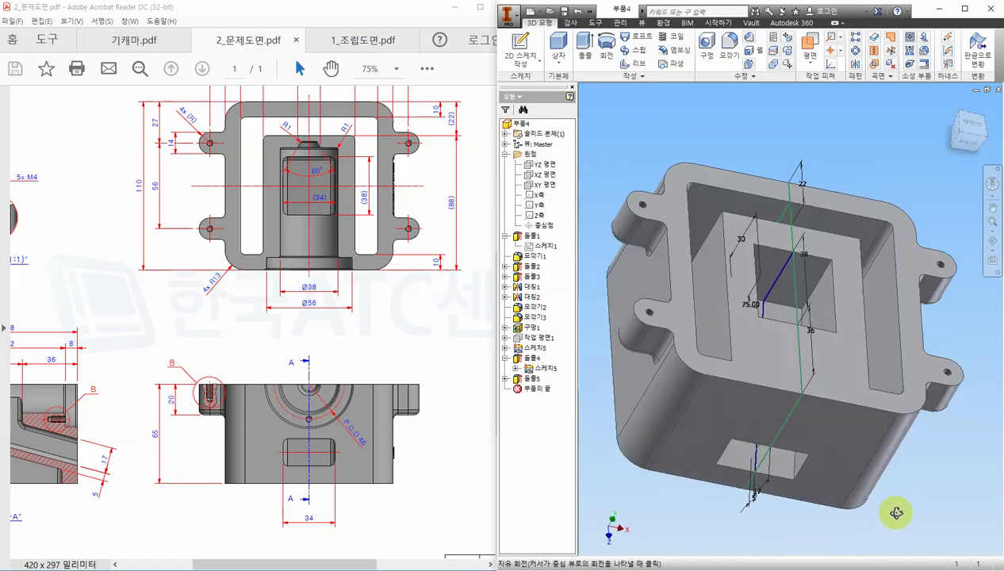
Hide the shared section profile sketch
right_click(546, 368)
left_click(571, 471)
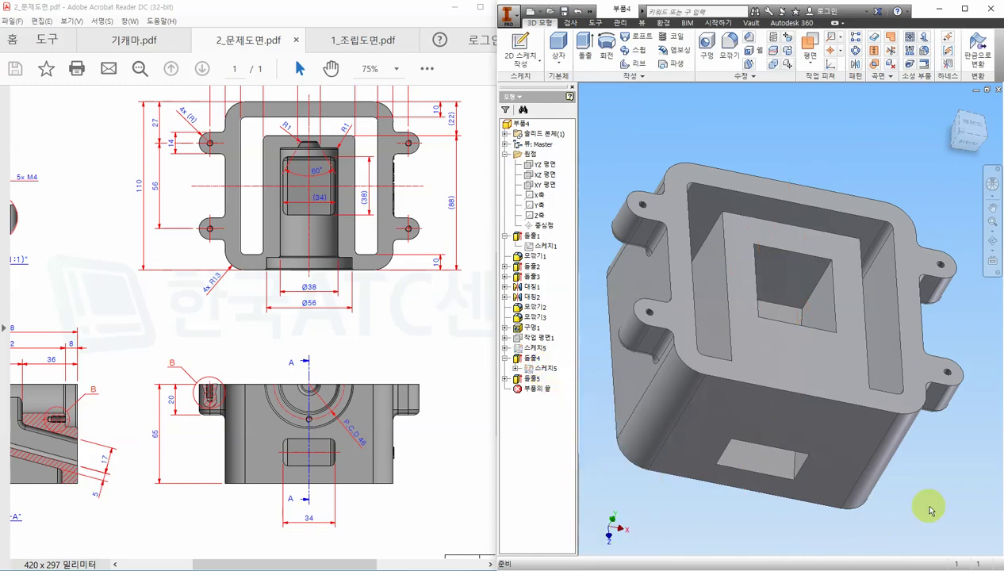
middle_click_drag(930, 498, 888, 452, "shift")
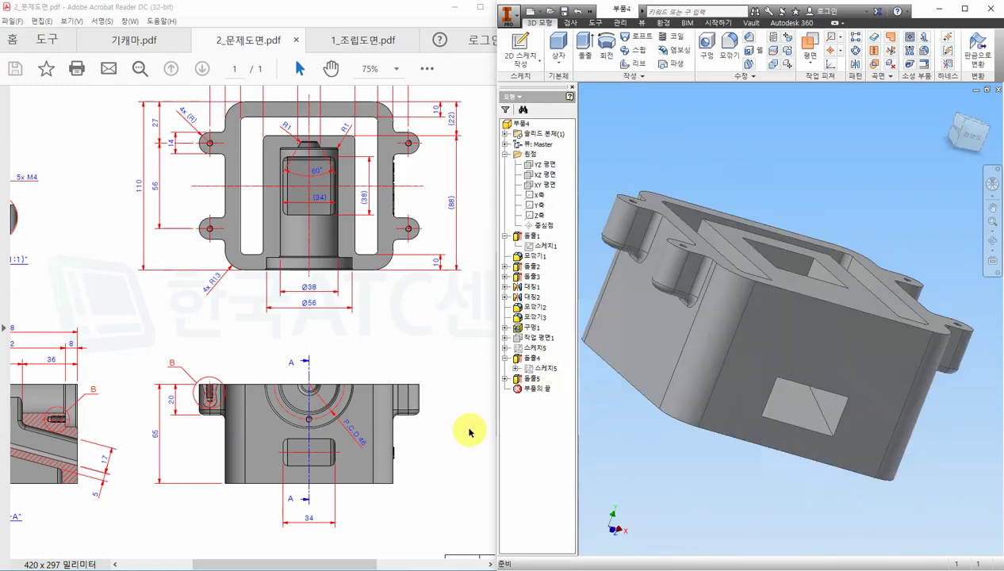
scroll(387, 317, "up", 1)
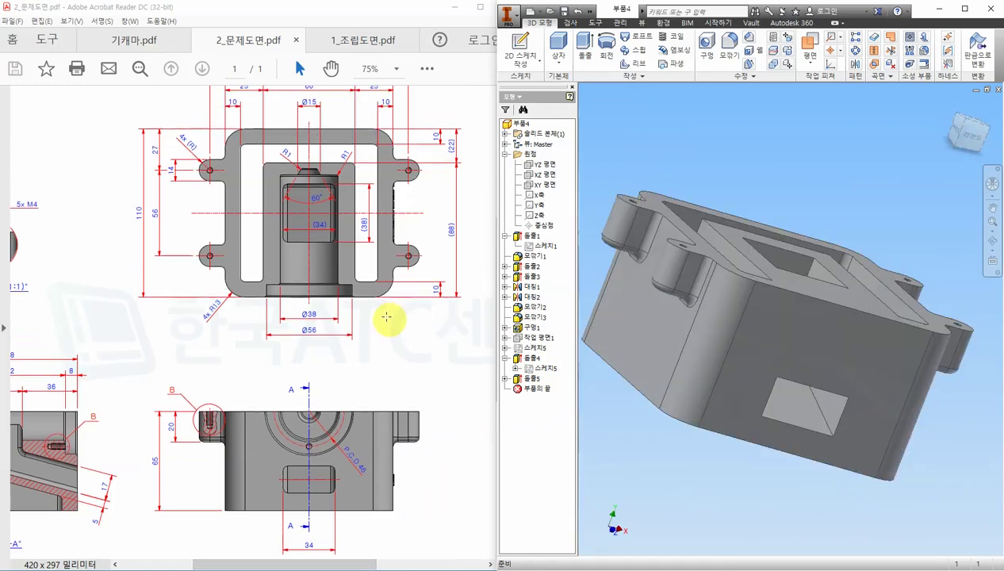
Mark the stepped round bore surfaces on the drawing's isometric view and clear the markings
left_click_drag(366, 564, 443, 564)
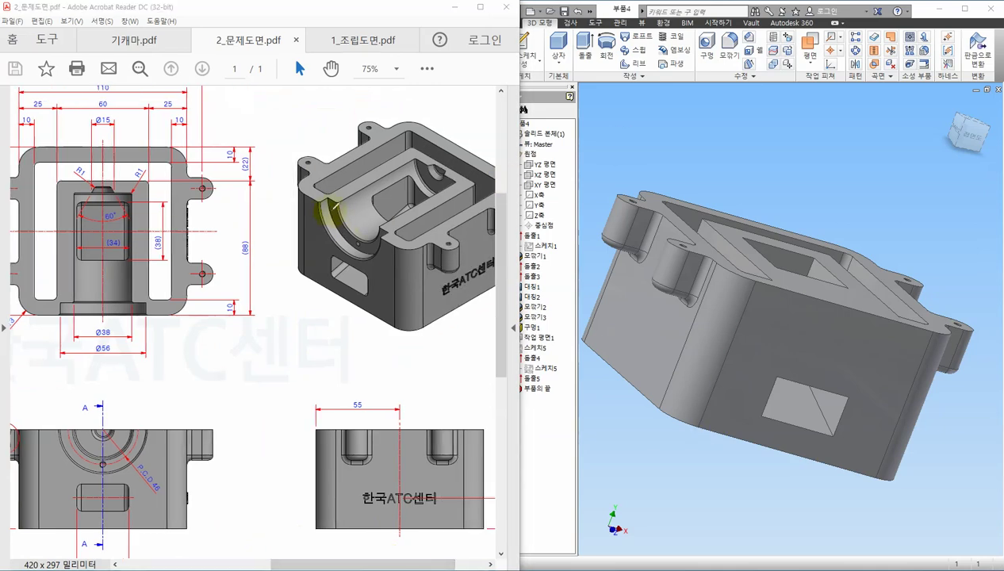
left_click_drag(325, 208, 360, 251)
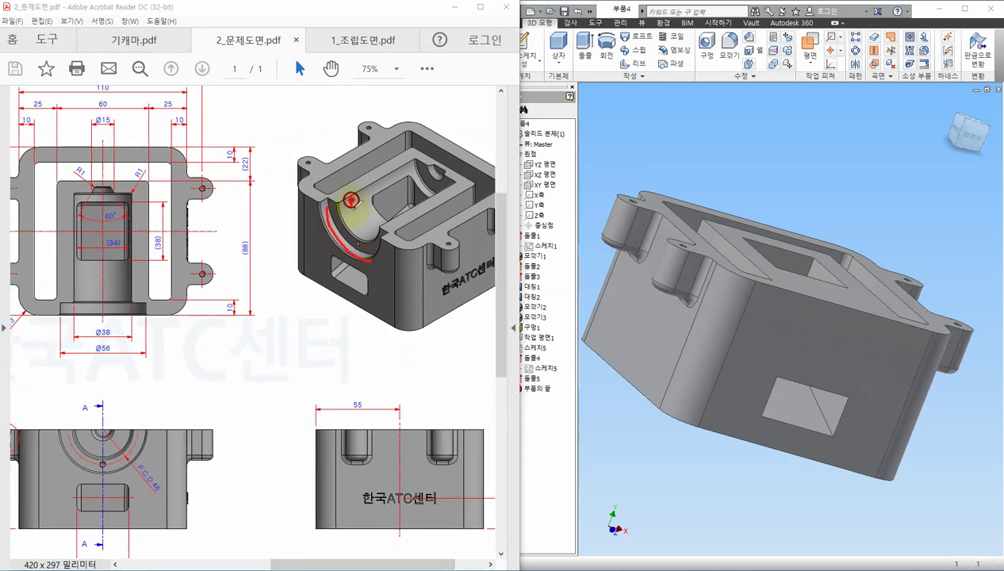
left_click_drag(351, 200, 374, 236)
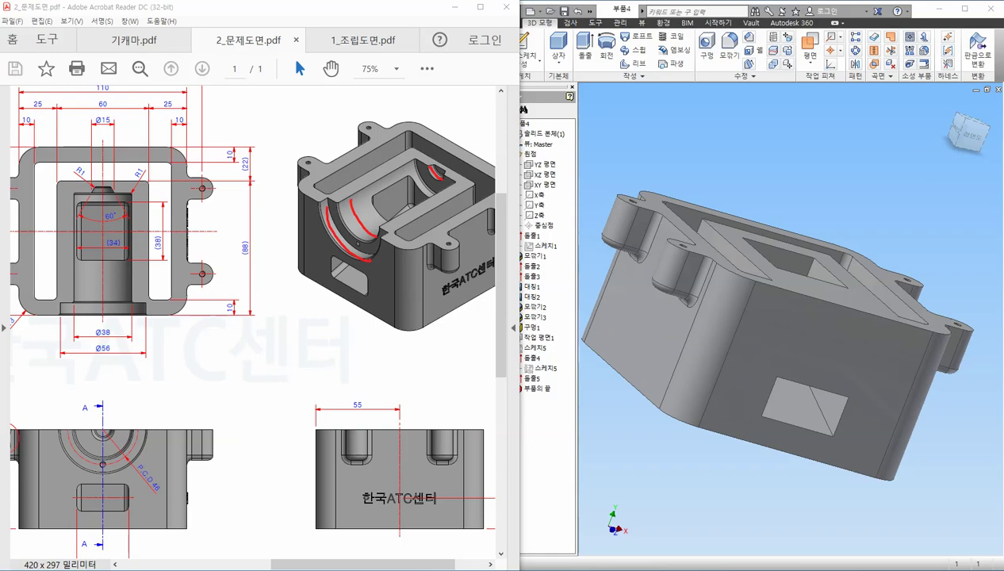
key("Escape")
double_click(245, 379)
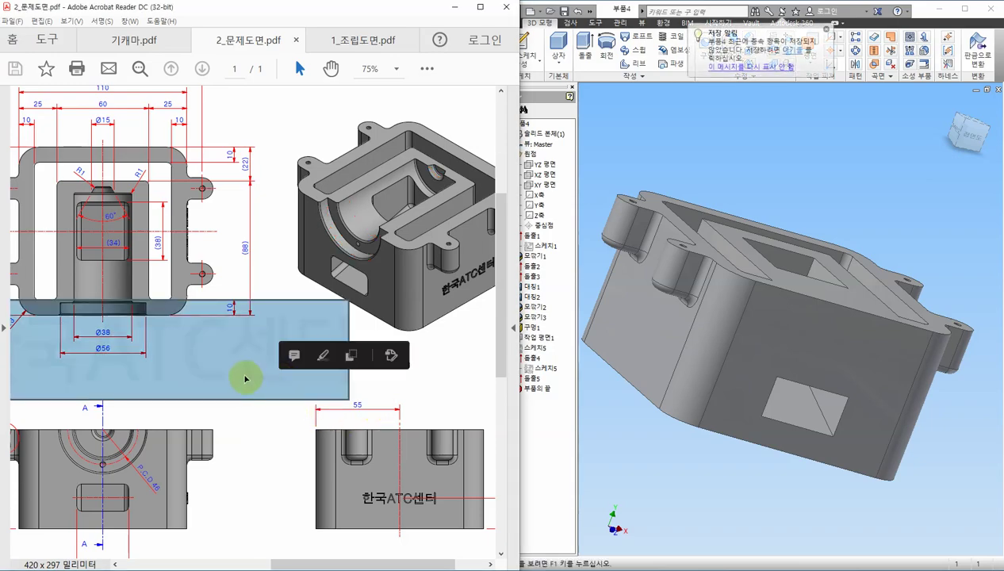
left_click(245, 381)
Trace the stepped half-profile of the round bore on the drawing's section view and mark its upper edge as the revolution axis
left_click_drag(281, 562, 163, 564)
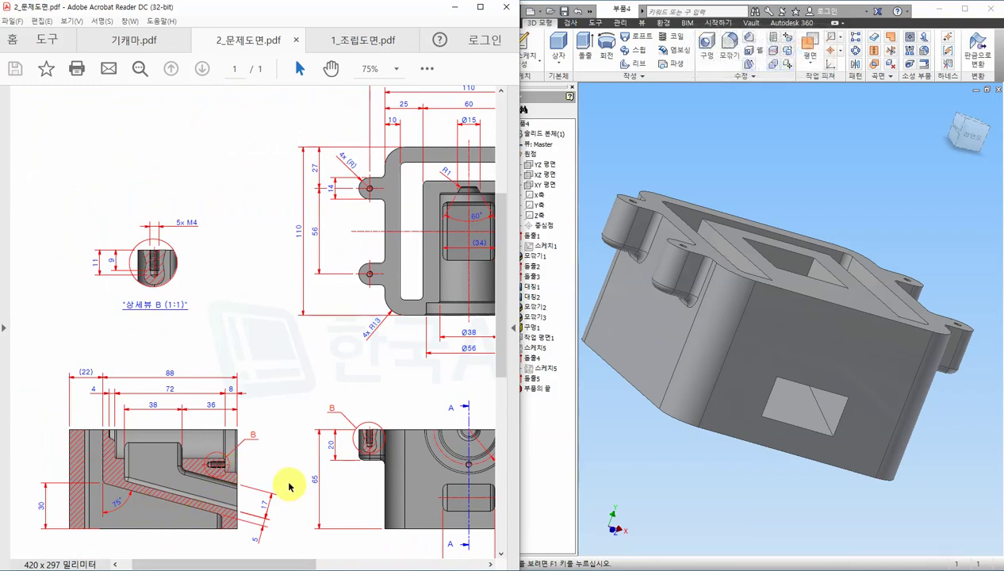
scroll(291, 476, "up", 2, "ctrl")
scroll(198, 555, "down", 1, "ctrl")
left_click_drag(197, 560, 194, 563)
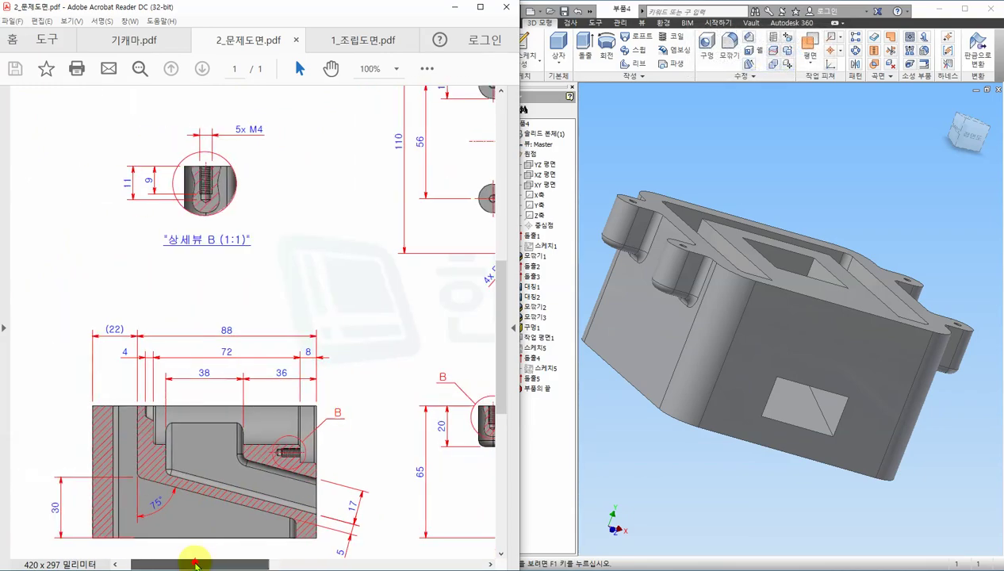
scroll(393, 476, "down", 1)
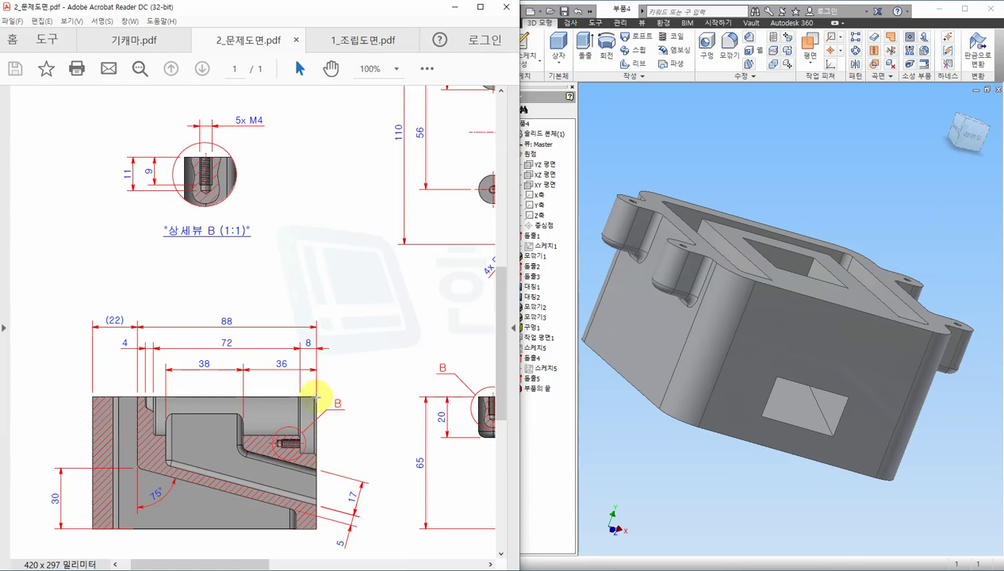
left_click_drag(316, 397, 146, 391)
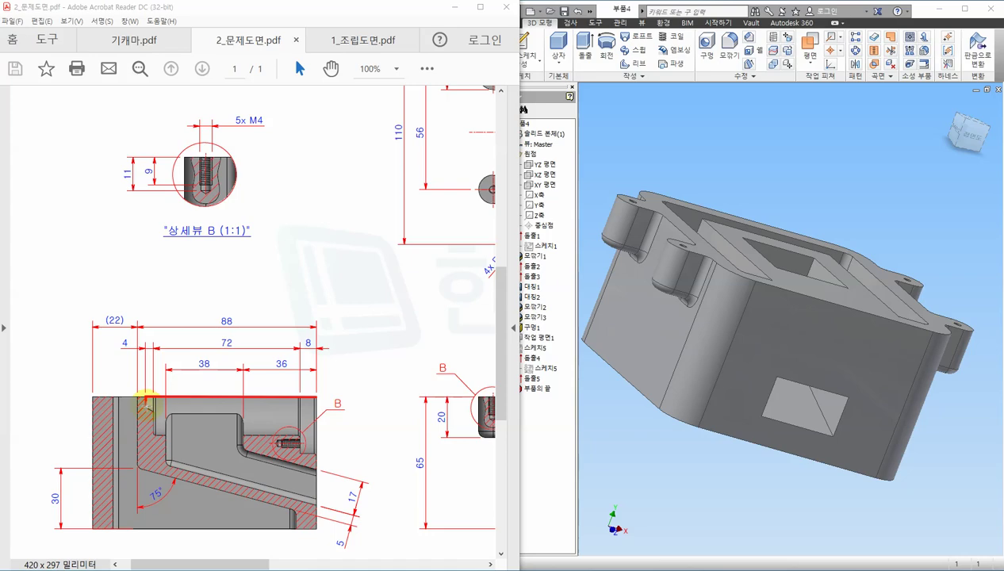
mouse_move(146, 405)
left_mouse_down()
mouse_move(159, 433)
mouse_move(292, 434)
mouse_move(316, 453)
left_mouse_up()
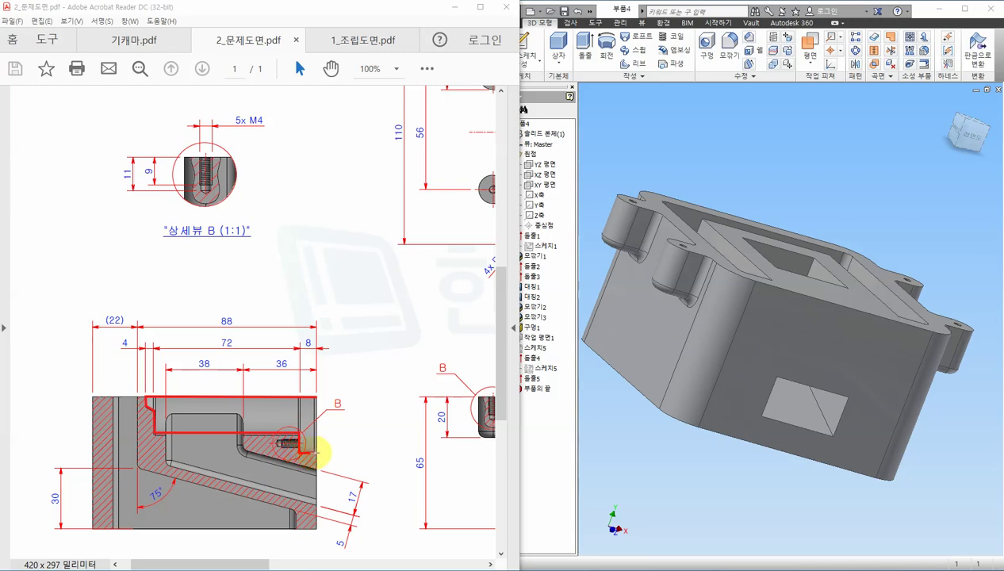
left_click(461, 399)
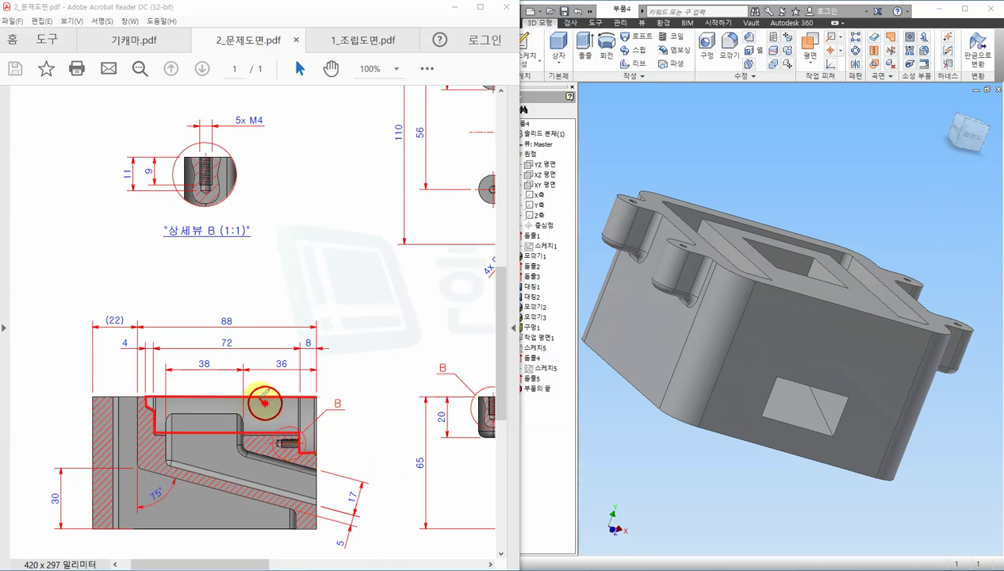
left_click_drag(262, 404, 270, 389)
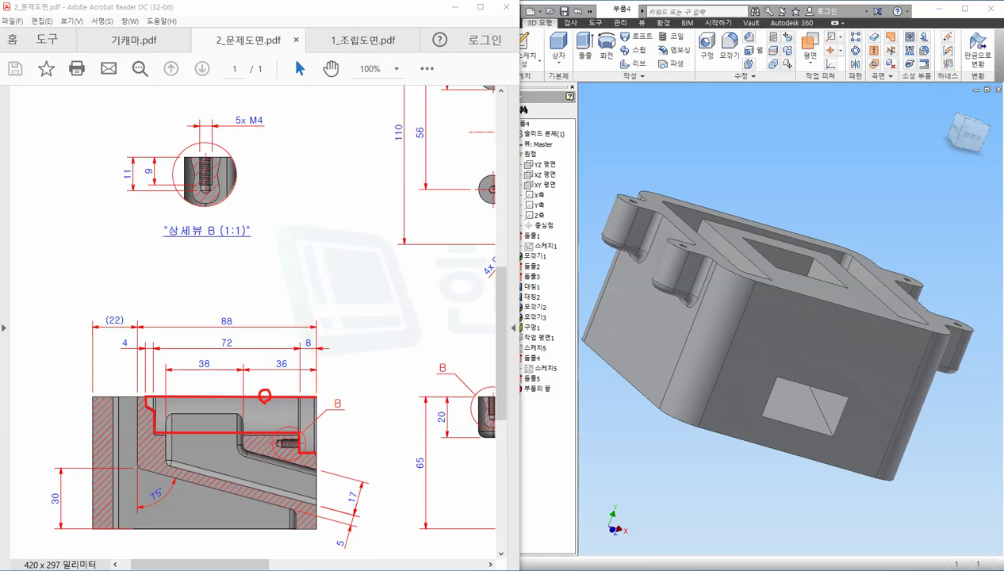
Make the work plane through the middle of the box visible in the part
left_click(754, 167)
key("F4")
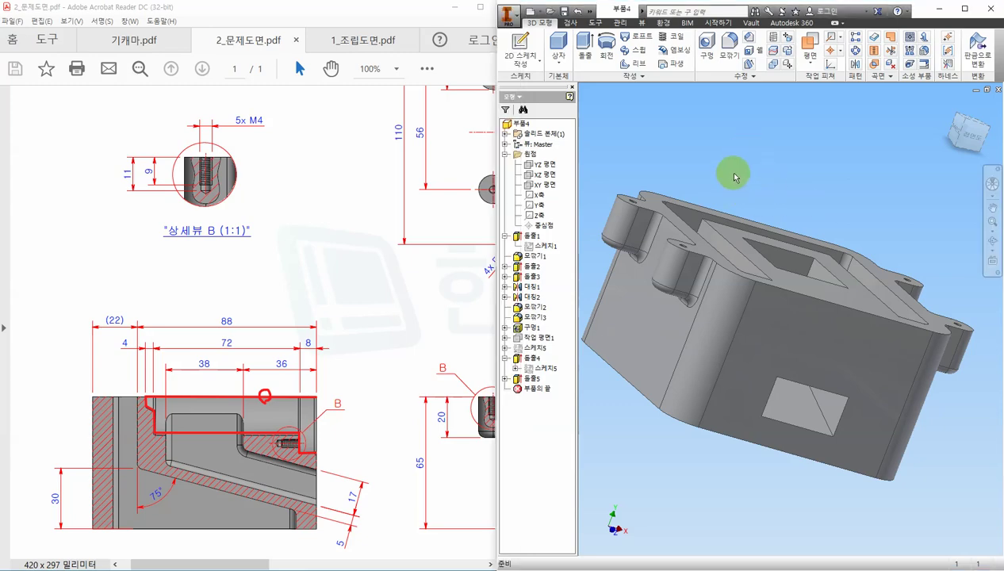
left_click_drag(728, 173, 724, 187)
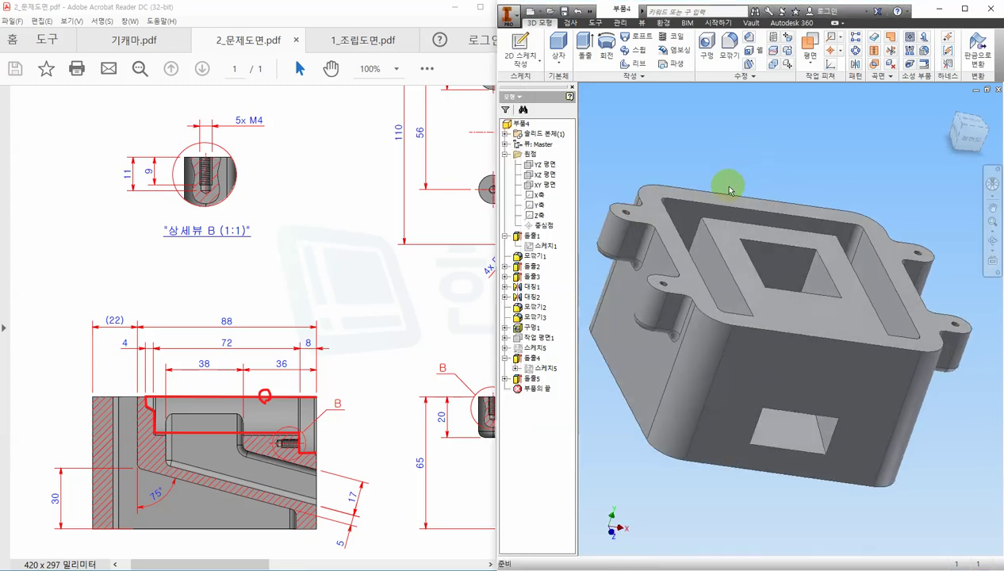
right_click(541, 339)
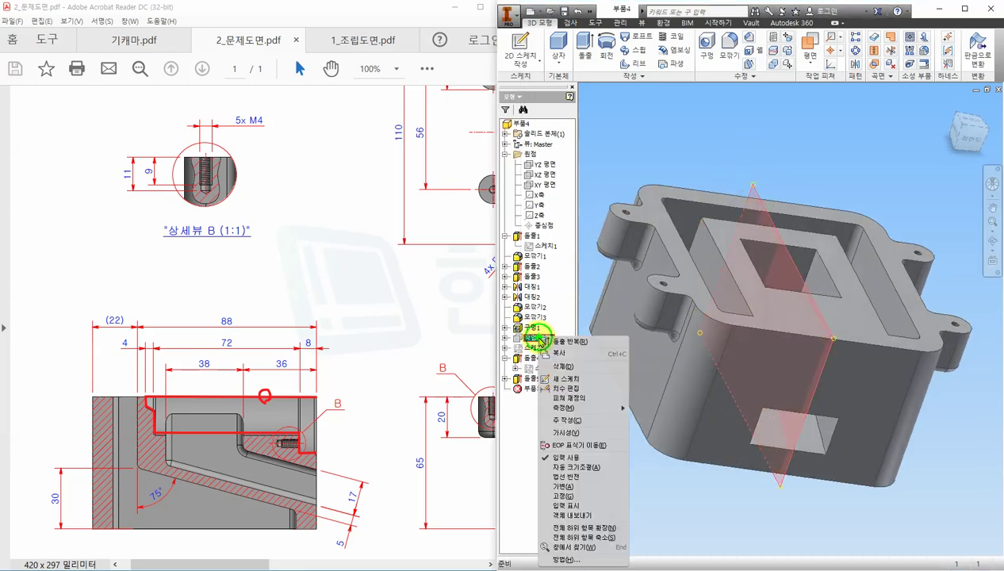
left_click(574, 434)
key("F4")
Start a new sketch on the work plane through the middle of the box, oriented with the box upright
left_click_drag(814, 509, 841, 513)
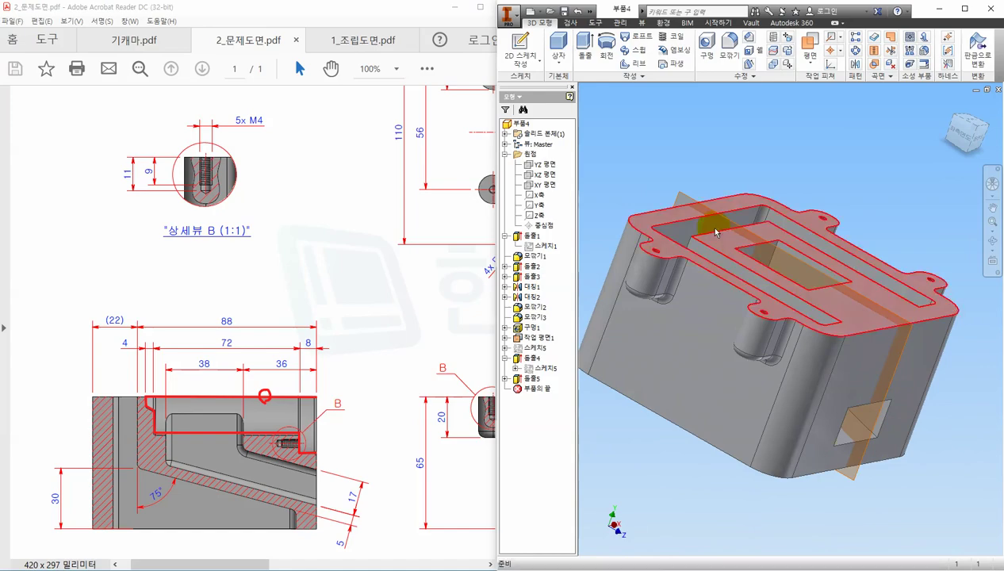
right_click(688, 198)
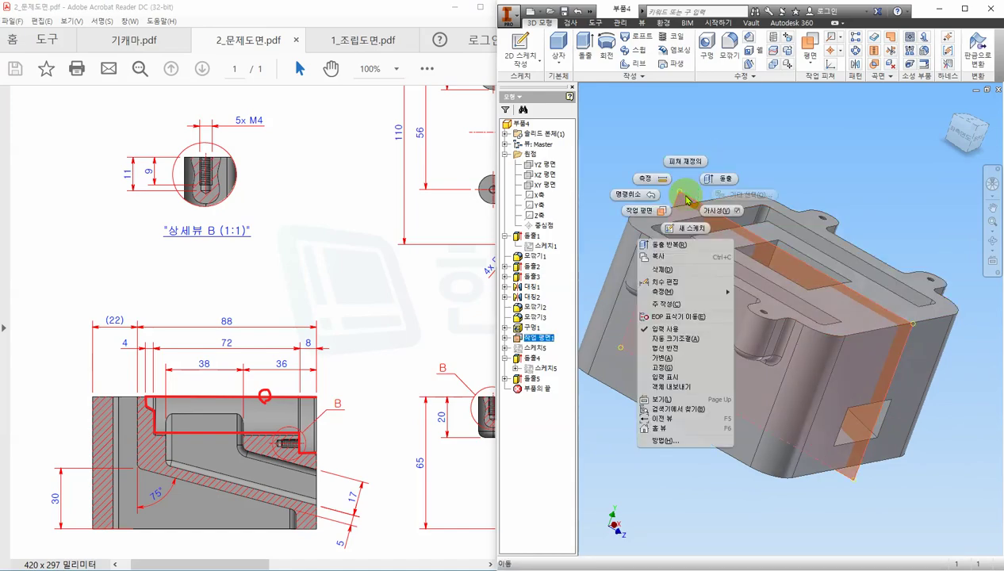
left_click(681, 228)
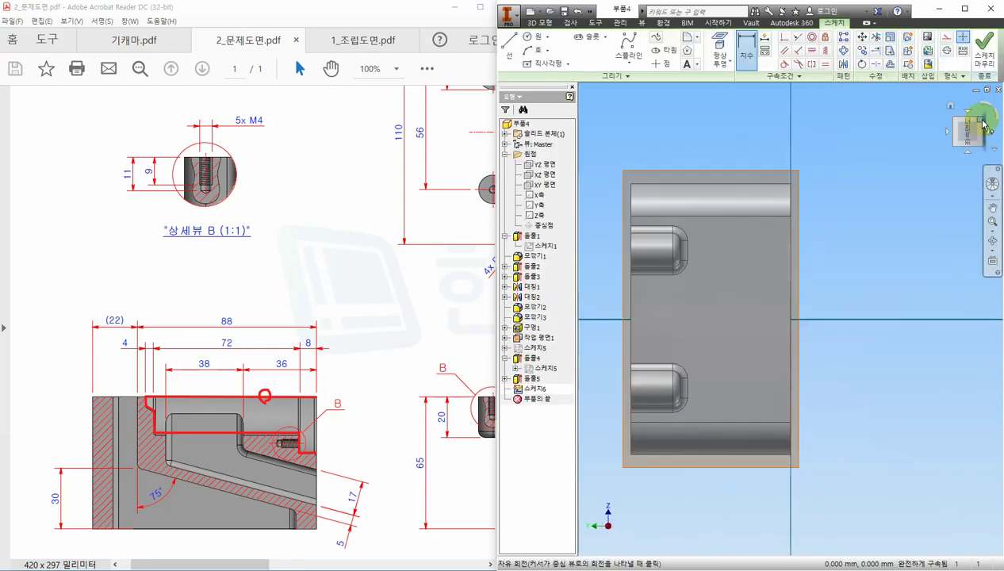
left_click(997, 121)
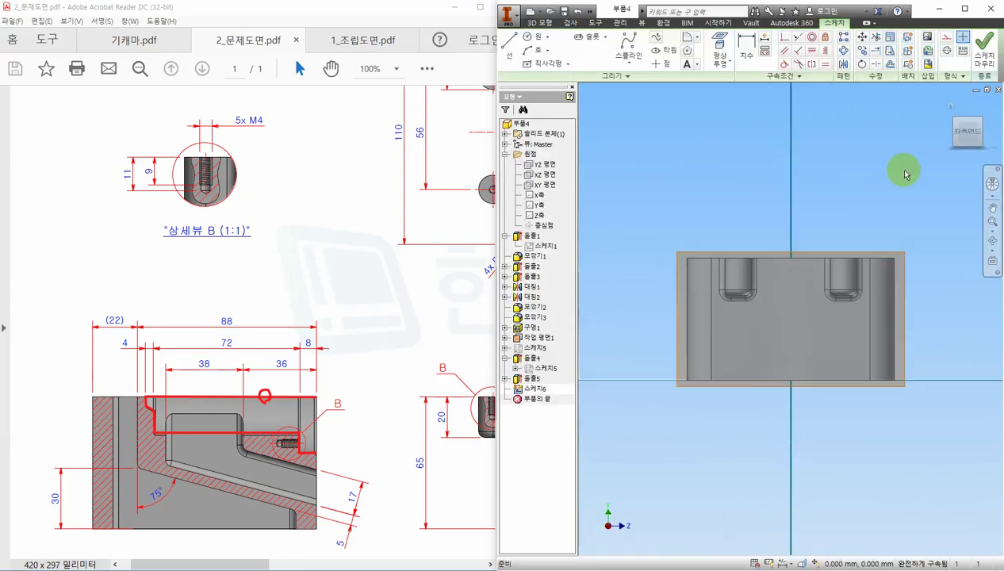
scroll(798, 235, "up", 3)
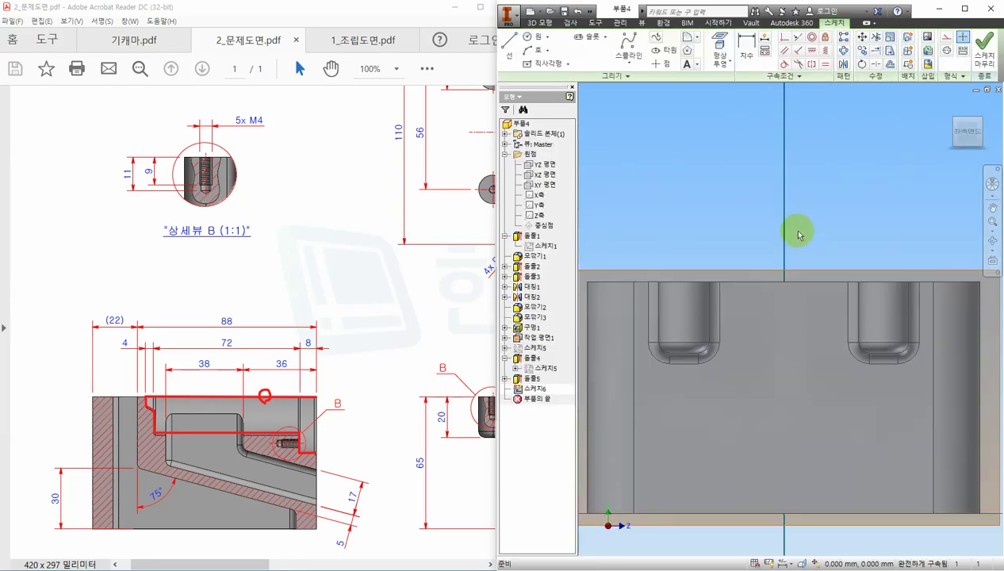
Slice the part graphics at the sketch plane and project the cut edges into the sketch
middle_click_drag(798, 231, 782, 161)
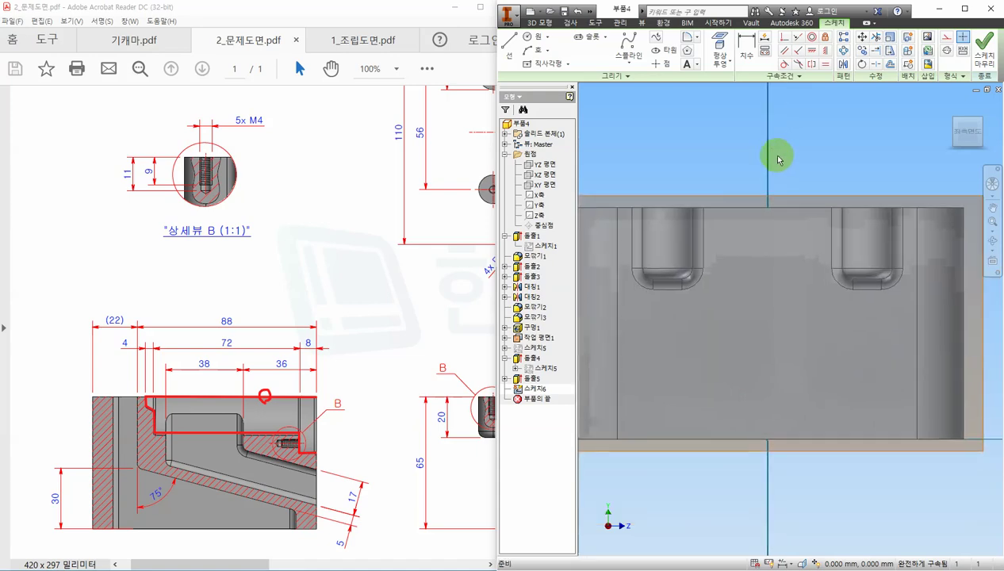
left_click(643, 22)
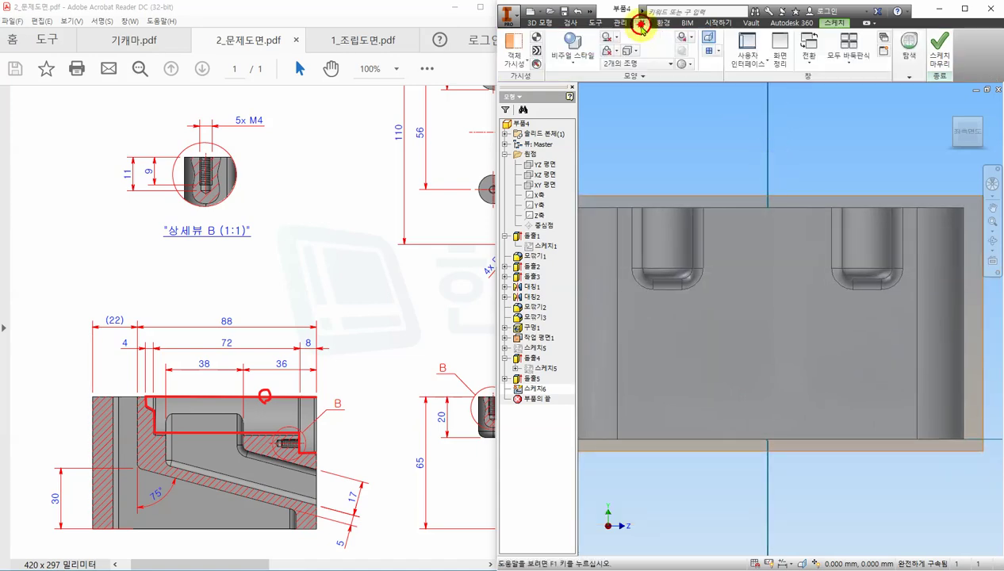
left_click(707, 49)
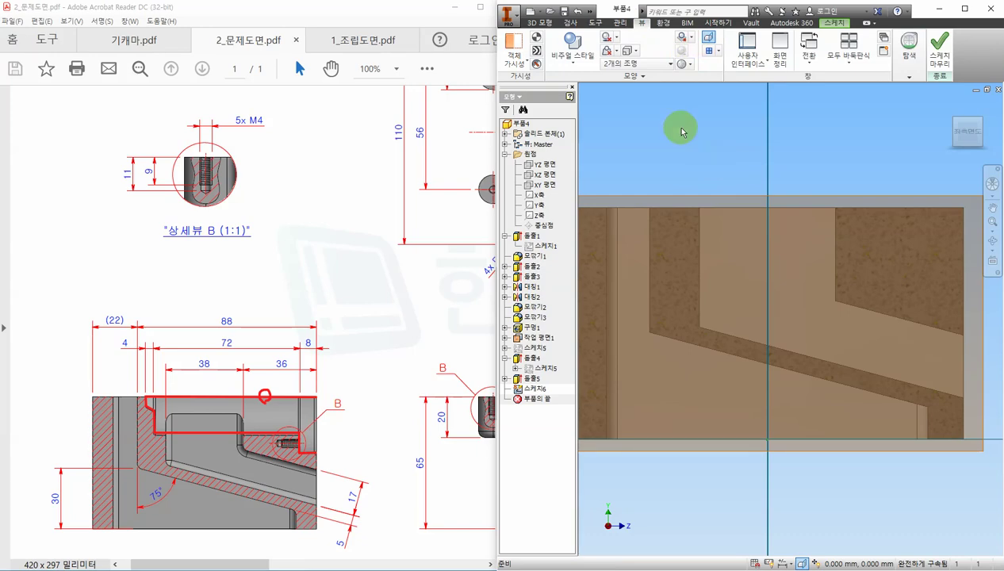
left_click(833, 24)
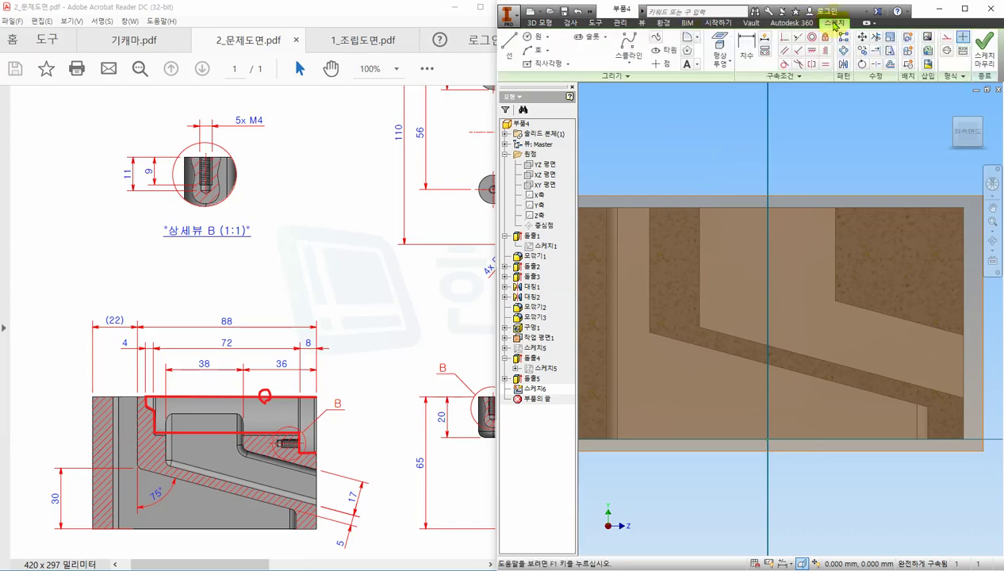
left_click(721, 67)
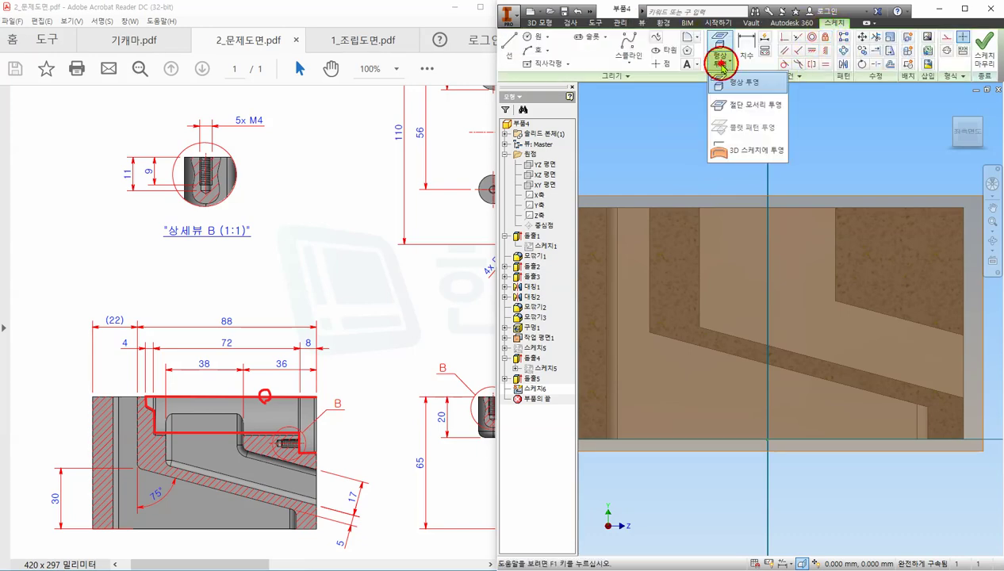
left_click(750, 104)
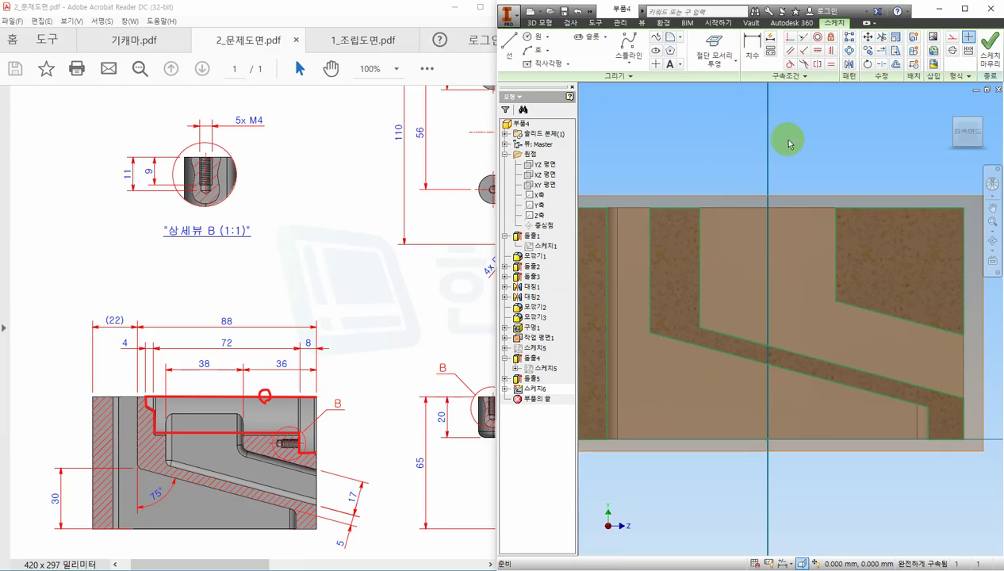
Draw a stepped line profile from the section's upper outer corner, with an 84 mm top edge, a slanted step and an end step back to the outer edge
middle_click_drag(795, 150, 788, 141)
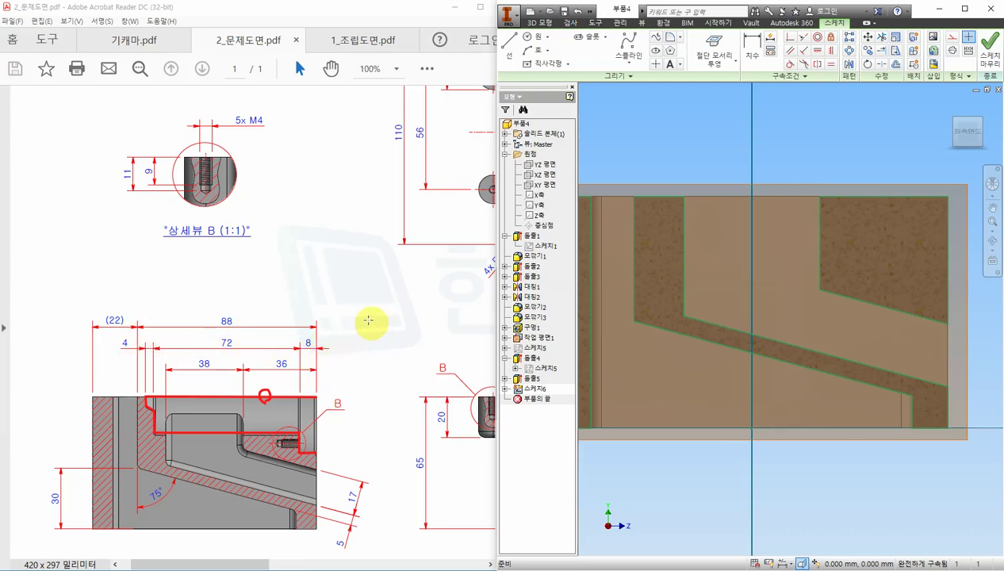
left_click(512, 52)
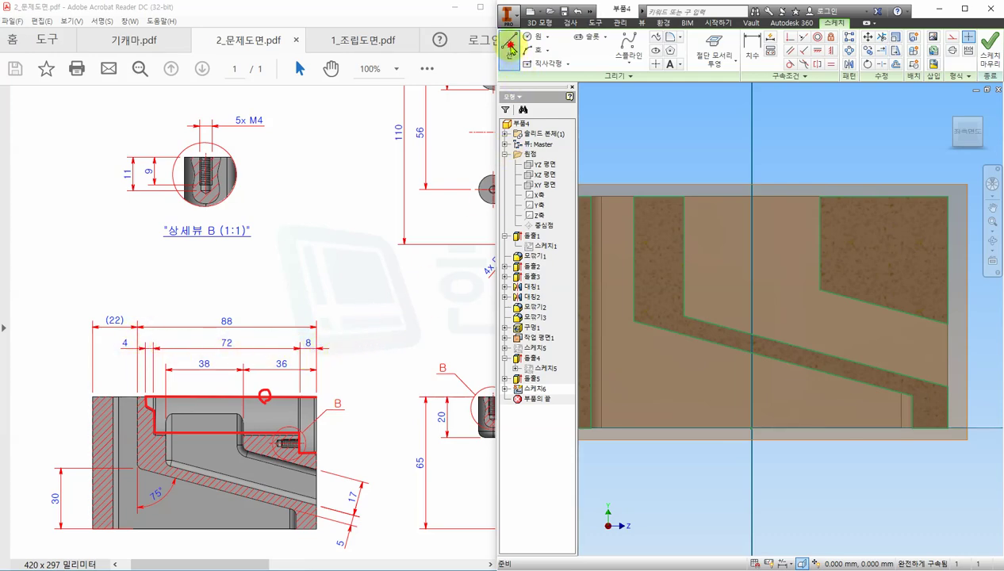
left_click(947, 196)
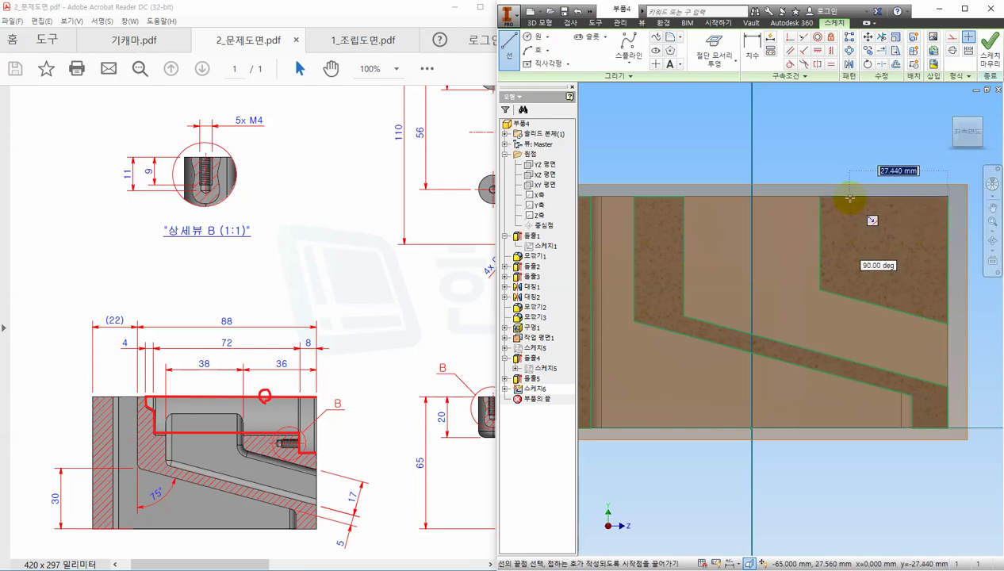
type("84")
key("Return")
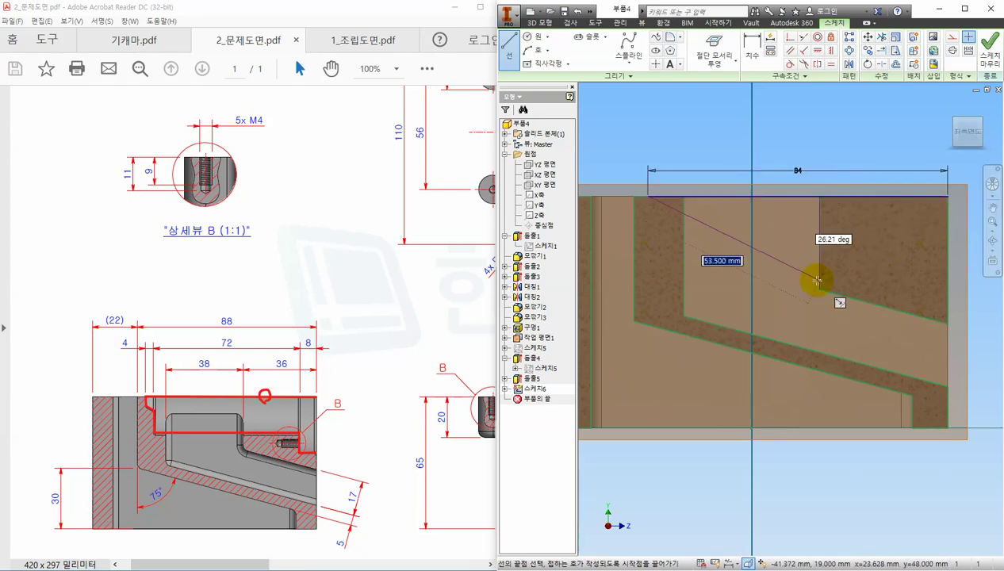
left_click(648, 222)
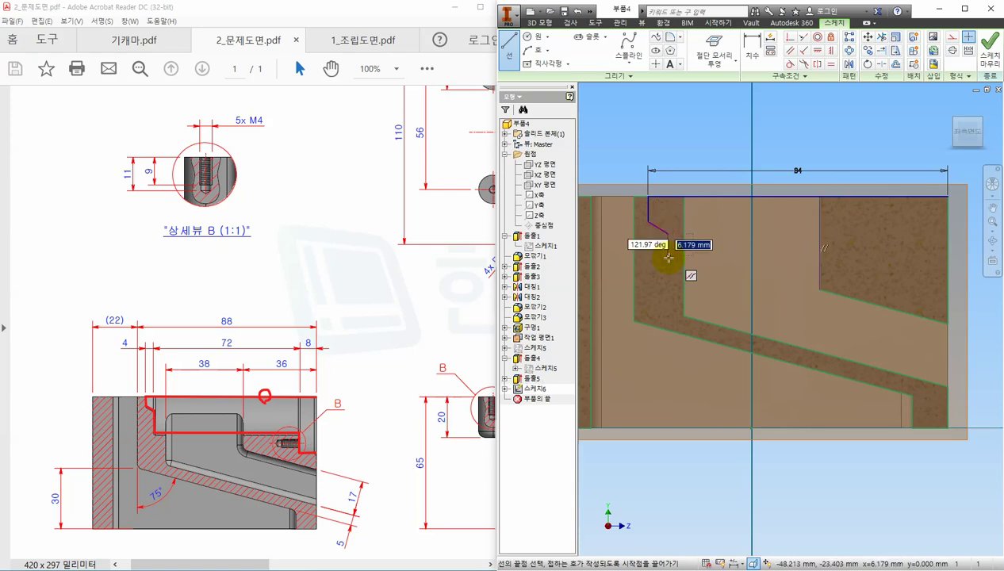
left_click(669, 256)
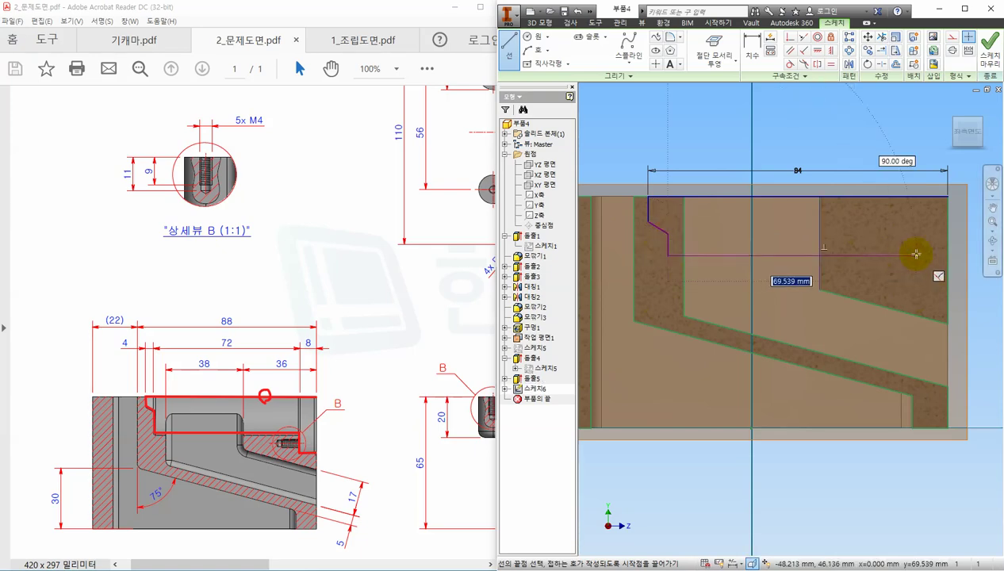
left_click(917, 256)
left_click(916, 279)
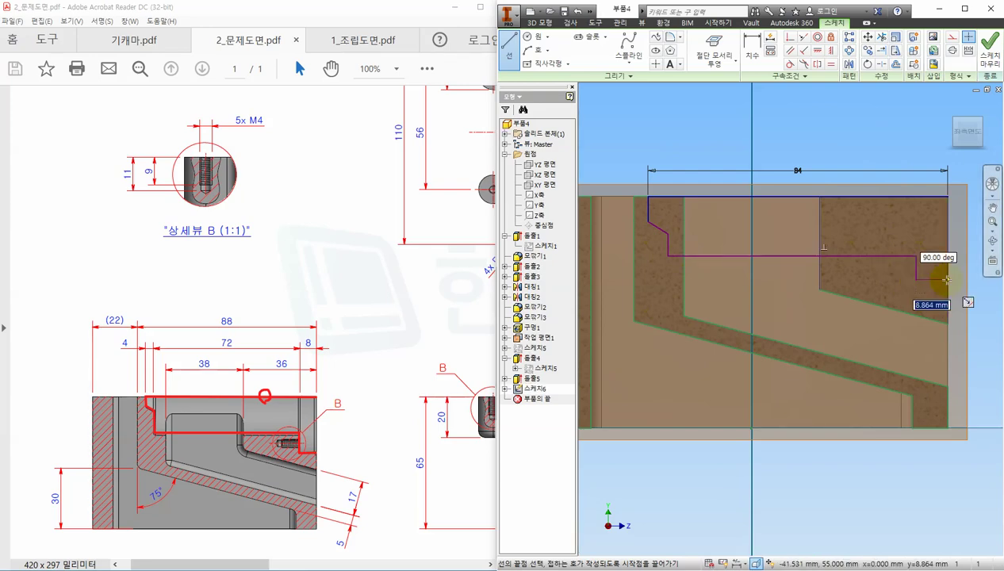
double_click(949, 279)
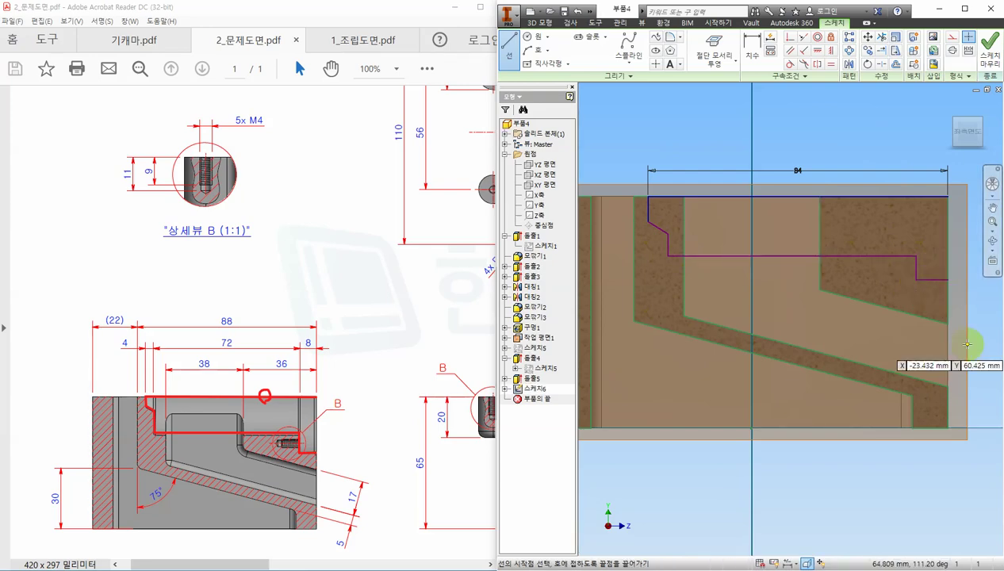
Dimension the end step of the profile as 8 mm wide and the slanted step as 4 mm wide
left_click(751, 51)
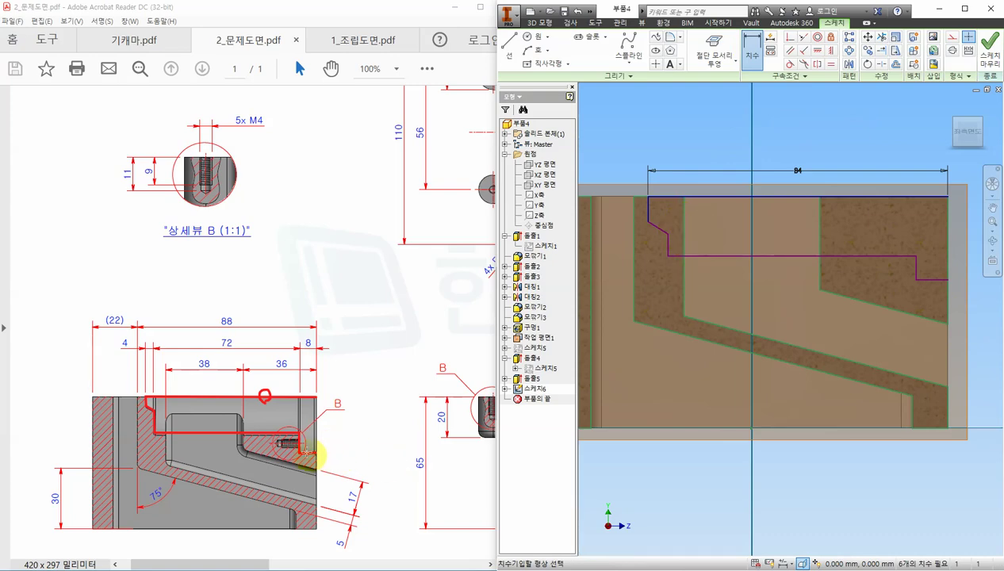
left_click(935, 284)
left_click(927, 156)
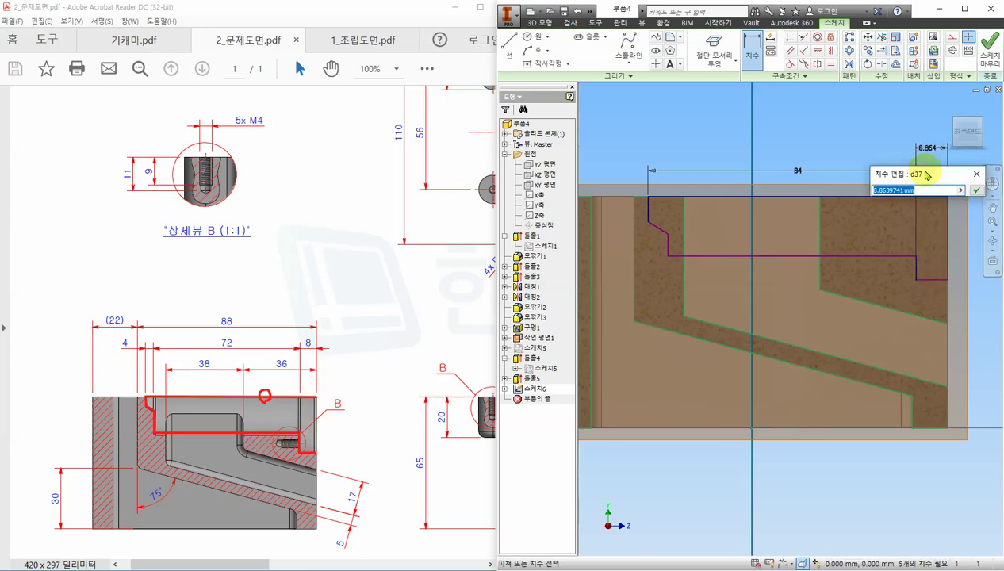
type("8")
key("Return")
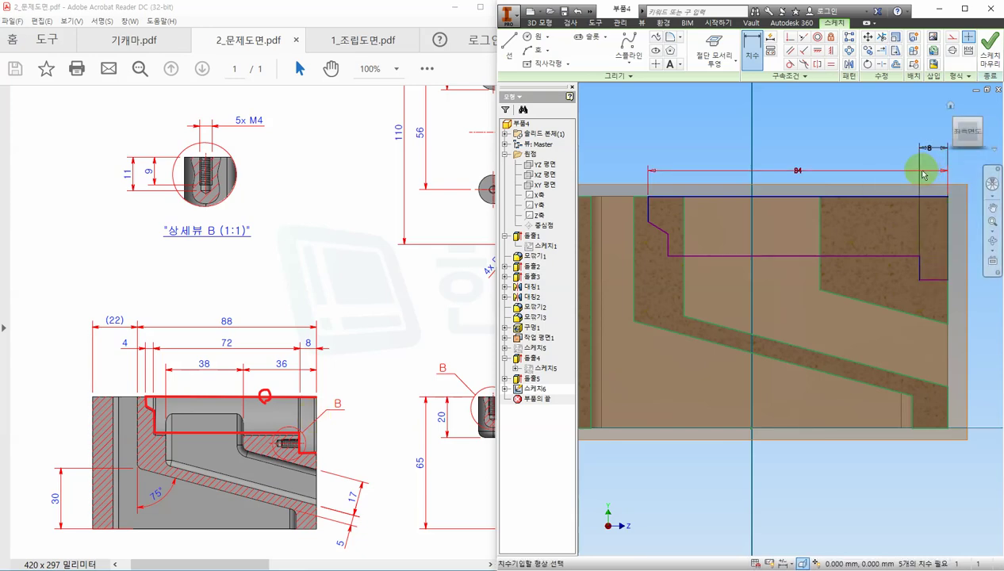
left_click(663, 234)
left_click(651, 140)
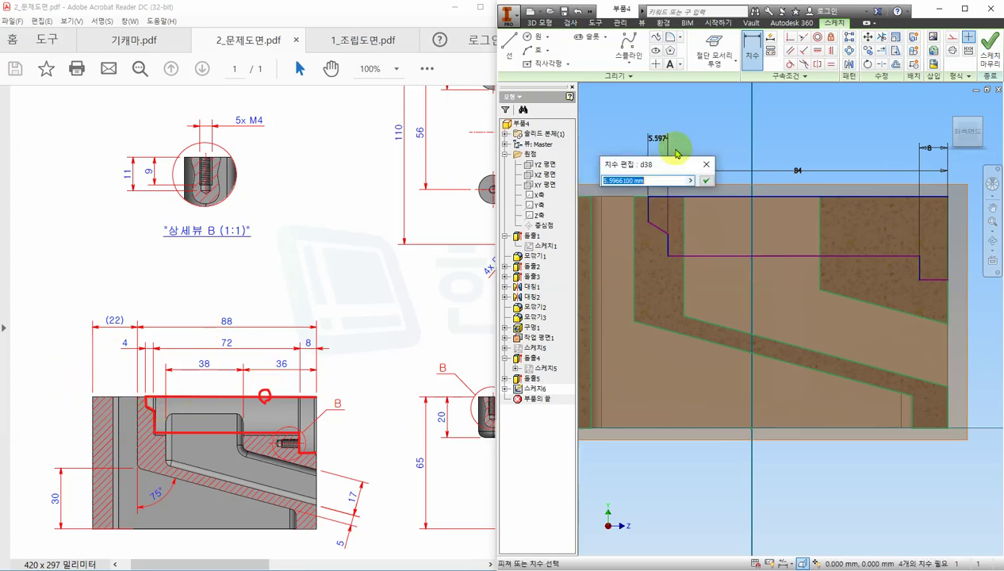
type("4")
key("Return")
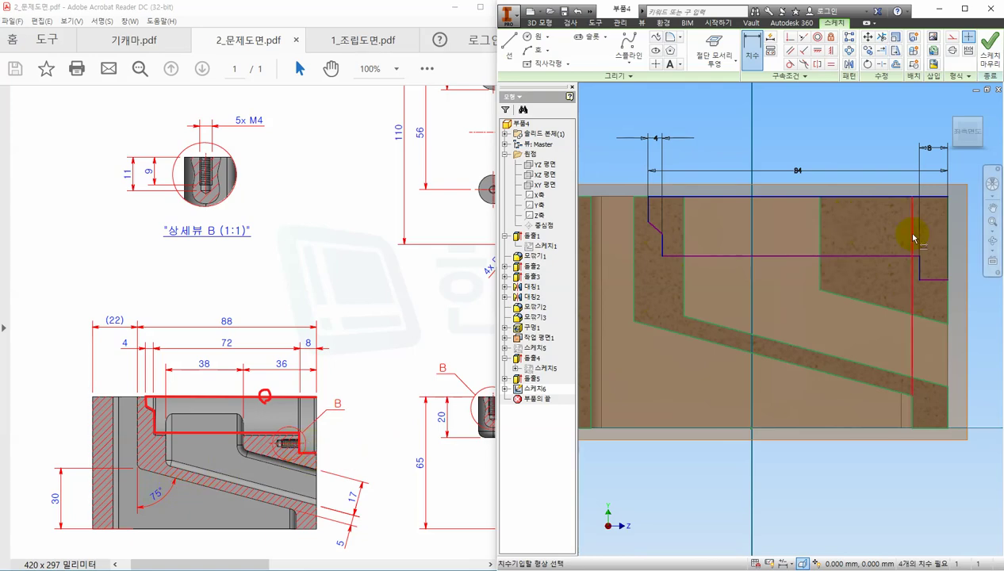
key("Escape")
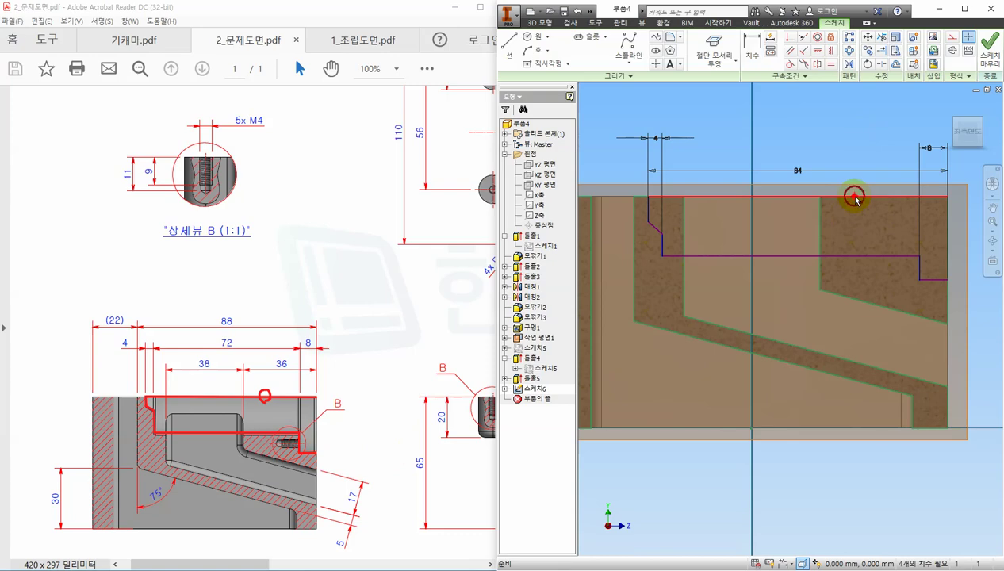
Convert the 84 mm top line of the profile to a centerline
left_click(852, 197)
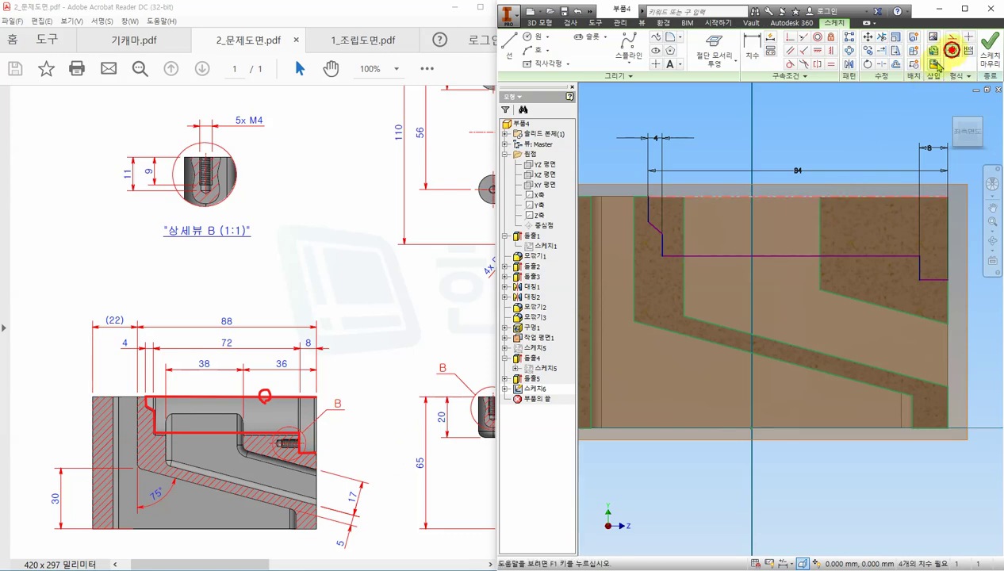
left_click(952, 49)
left_click(872, 128)
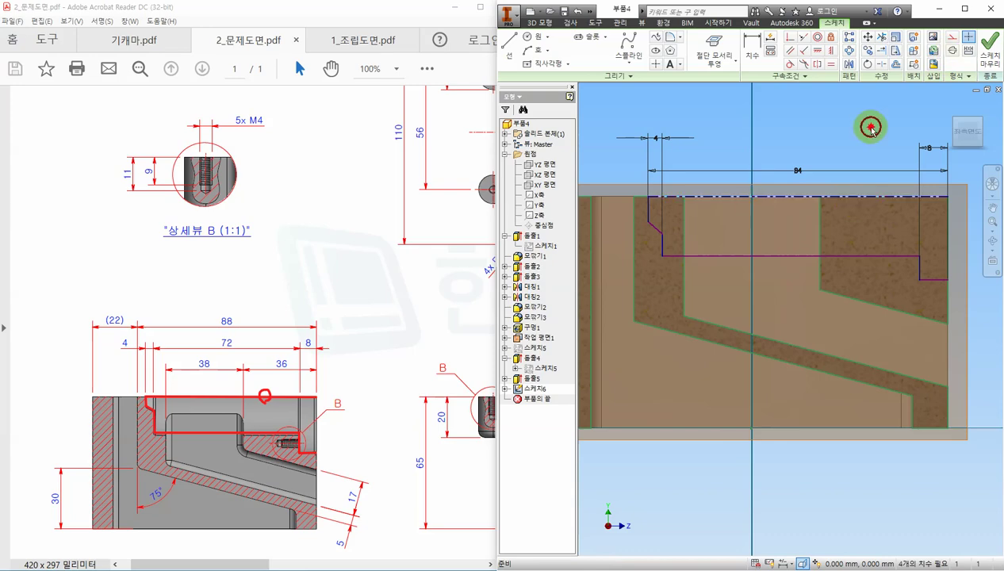
Examine the plan view in the PDF problem drawing for the bore diameters that match the profile's horizontal lines and slanted step
scroll(871, 128, "down", 3)
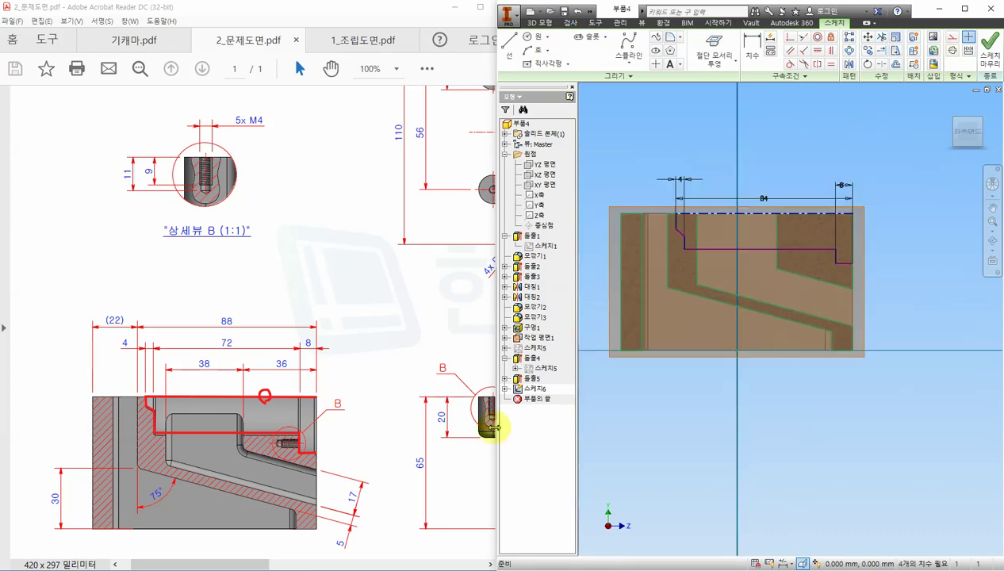
left_click_drag(253, 565, 361, 565)
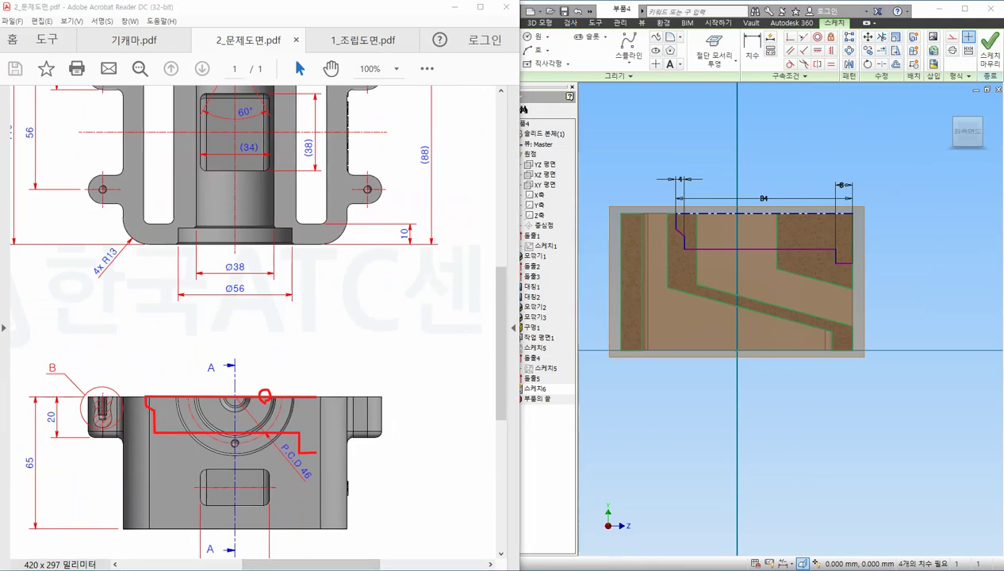
left_click(579, 269)
left_click(390, 320)
left_click(336, 340)
scroll(238, 302, "up", 4)
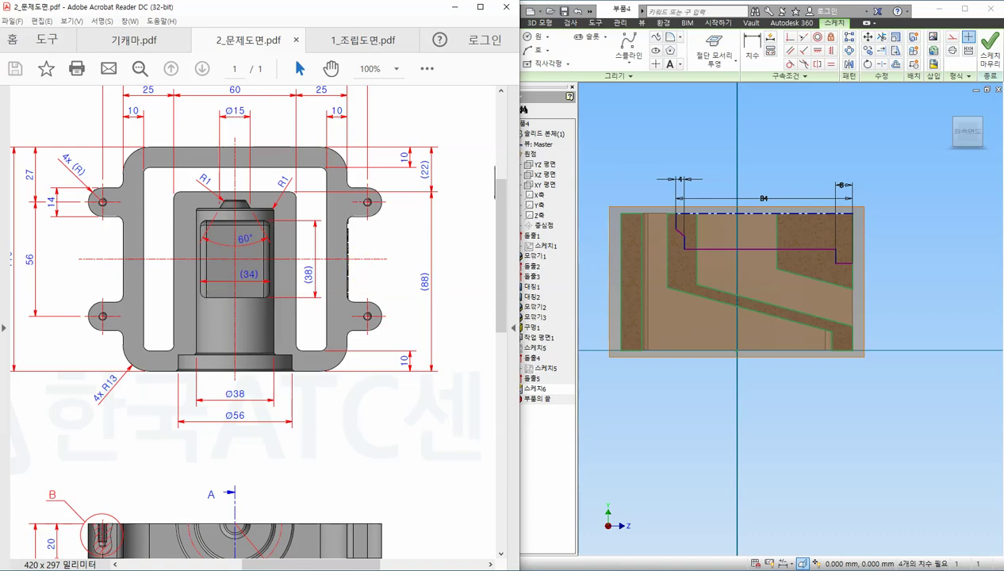
left_click(769, 197)
left_click(892, 166)
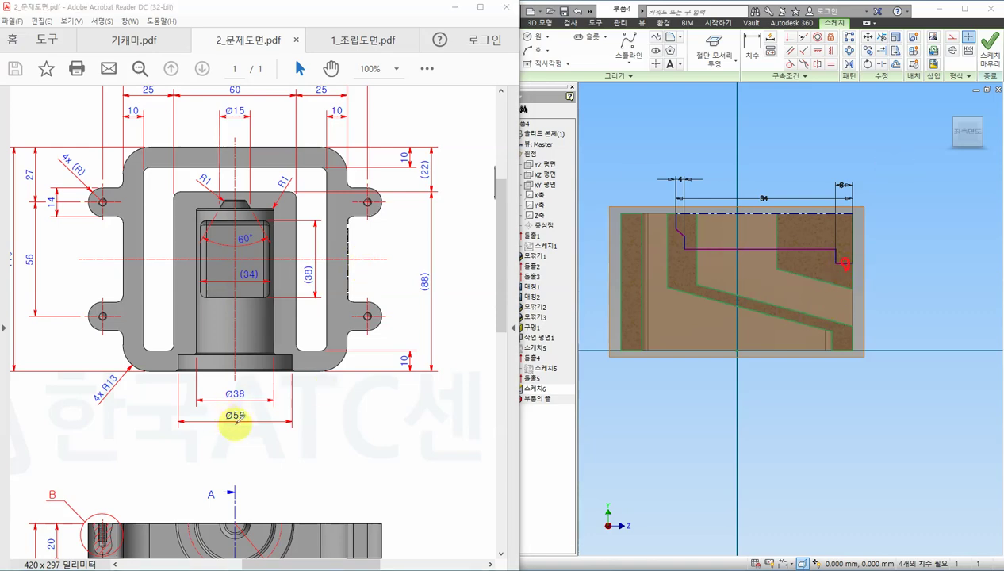
left_click_drag(234, 410, 235, 425)
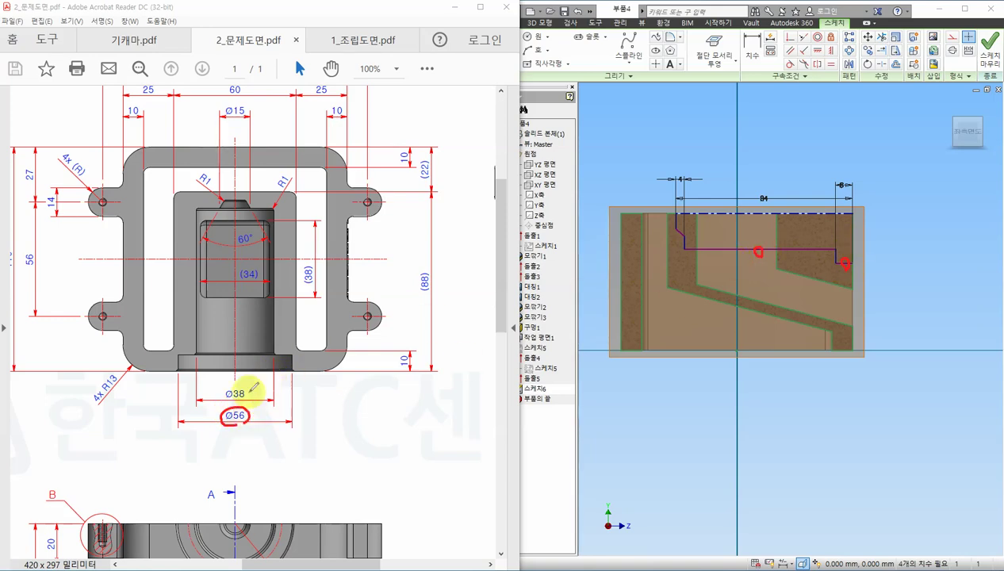
mouse_move(246, 383)
left_mouse_down()
mouse_move(224, 399)
mouse_move(253, 392)
left_mouse_up()
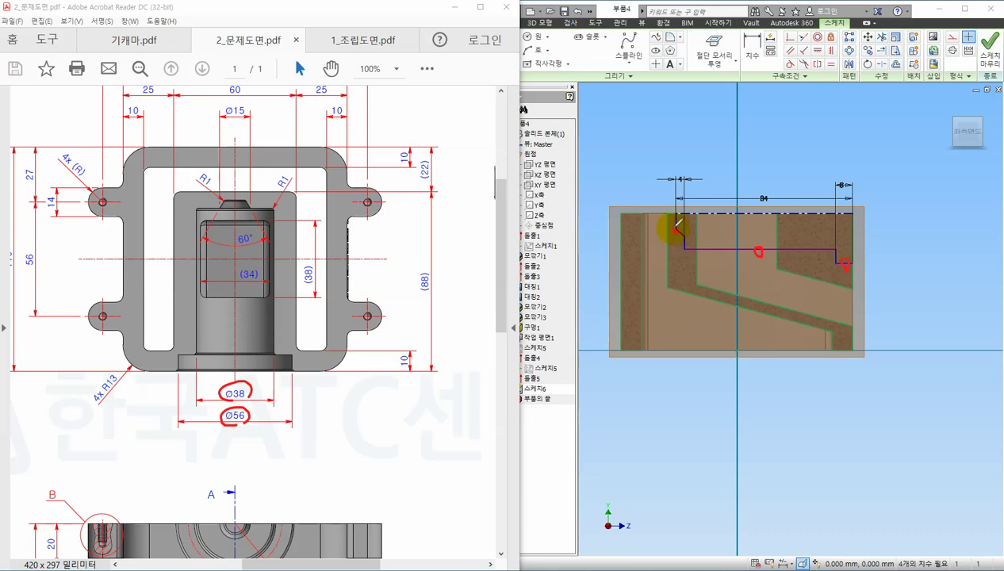
mouse_move(251, 105)
left_mouse_down()
mouse_move(214, 103)
mouse_move(256, 111)
left_mouse_up()
left_click(845, 134)
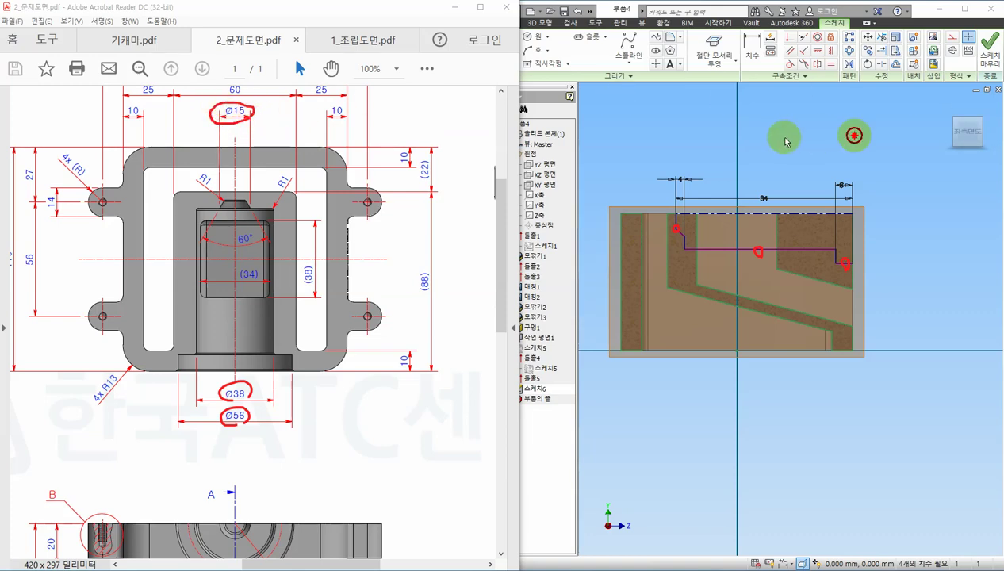
Dimension the end step's horizontal line from the centerline as a 56 mm diameter in the Inventor sketch
left_click(752, 44)
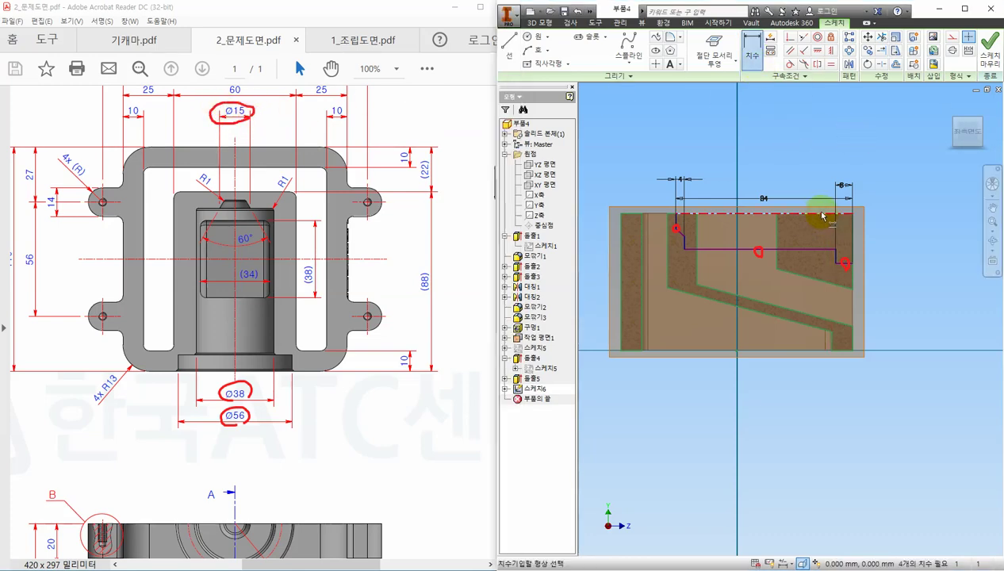
scroll(873, 265, "up", 3)
left_click(823, 262)
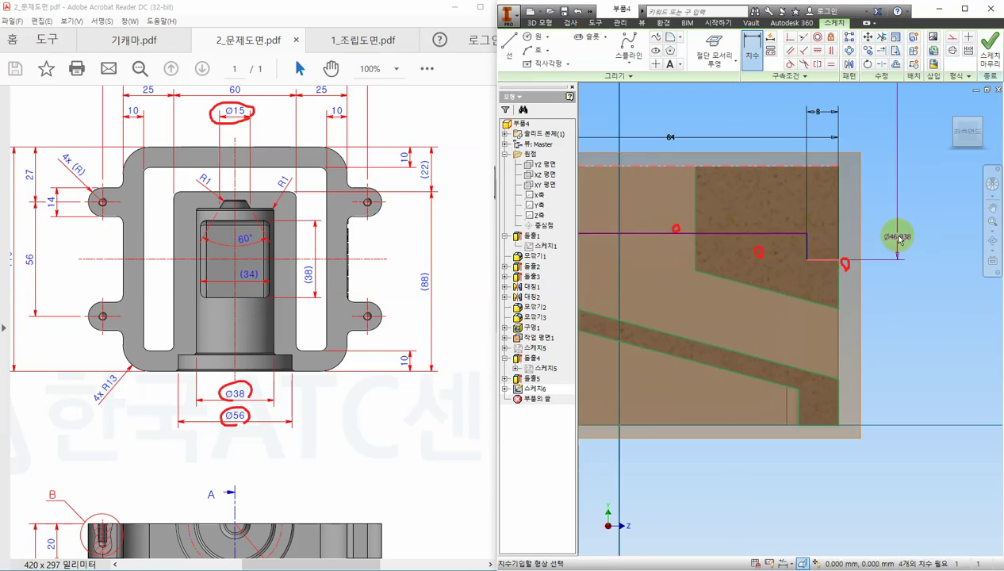
left_click(899, 238)
type("56")
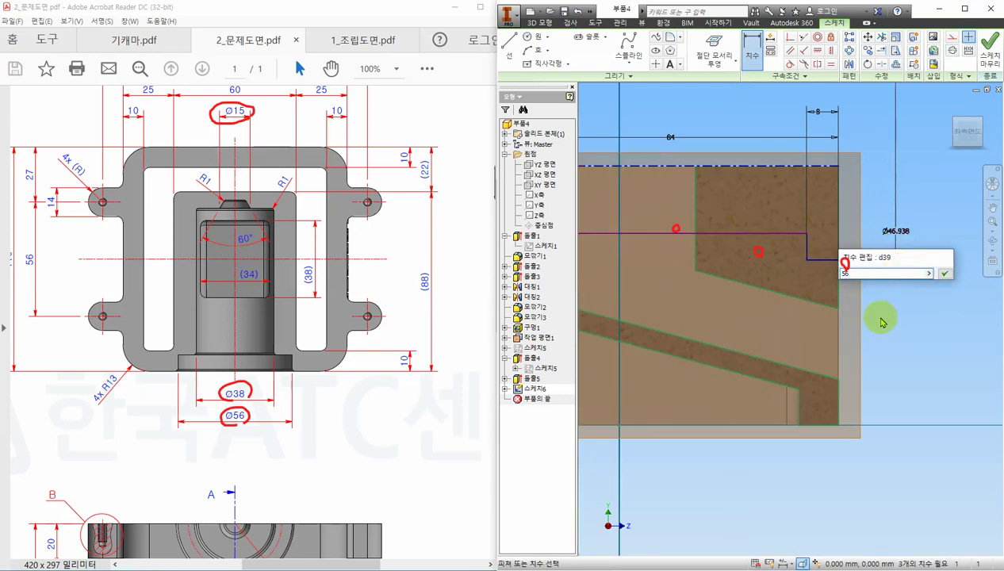
key("Return")
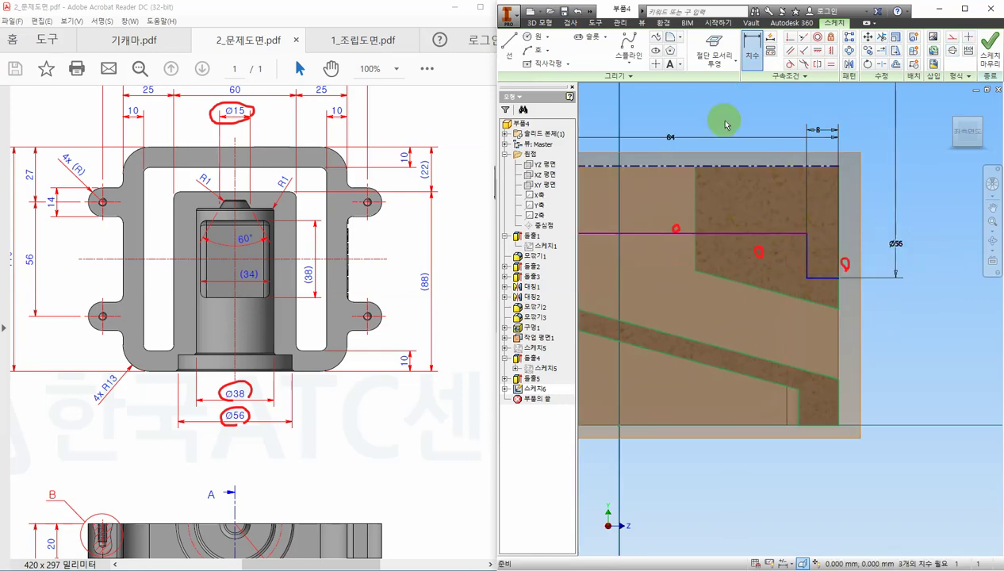
Dimension the profile's long horizontal line from the centerline as a 38 mm diameter
left_click(753, 167)
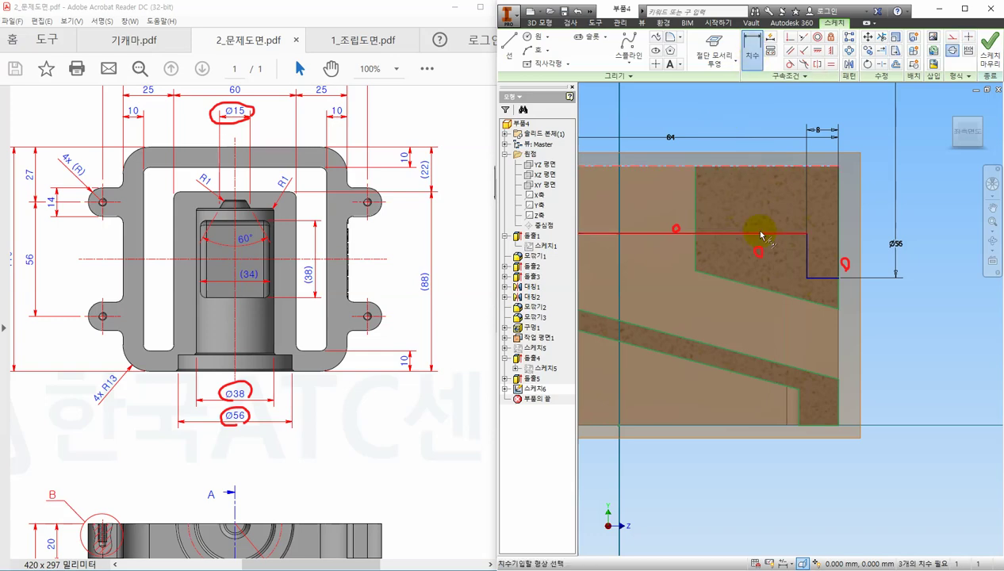
left_click(755, 232)
left_click(879, 198)
type("38")
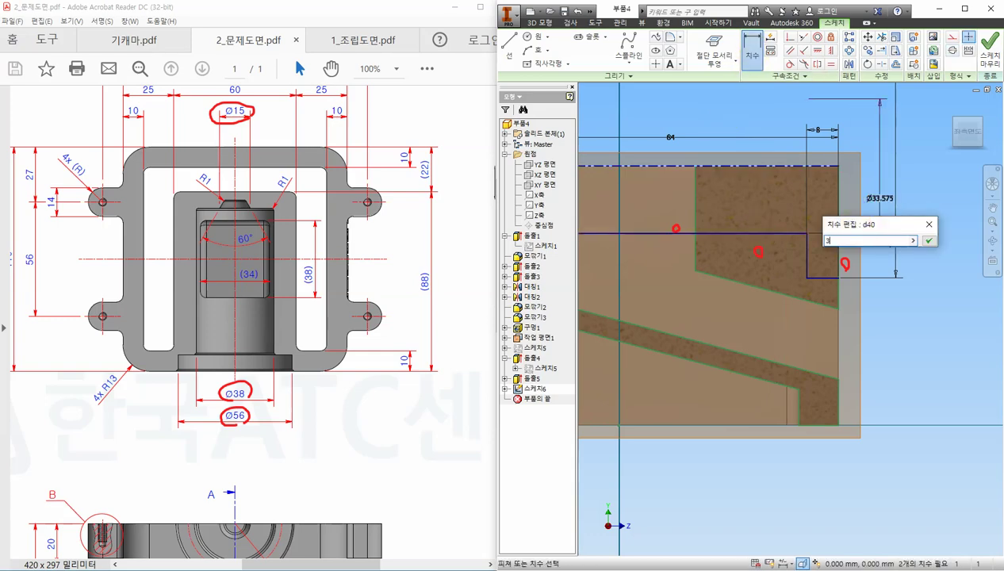
key("Return")
Dimension the narrow end of the slanted step from the centerline as a 15 mm diameter
scroll(858, 224, "down", 3)
scroll(768, 214, "up", 5)
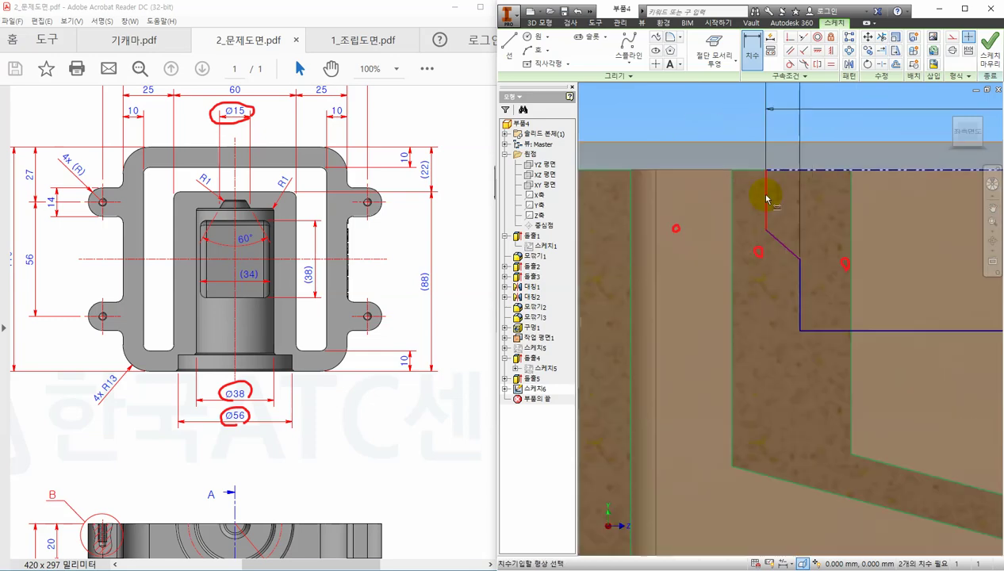
left_click(767, 227)
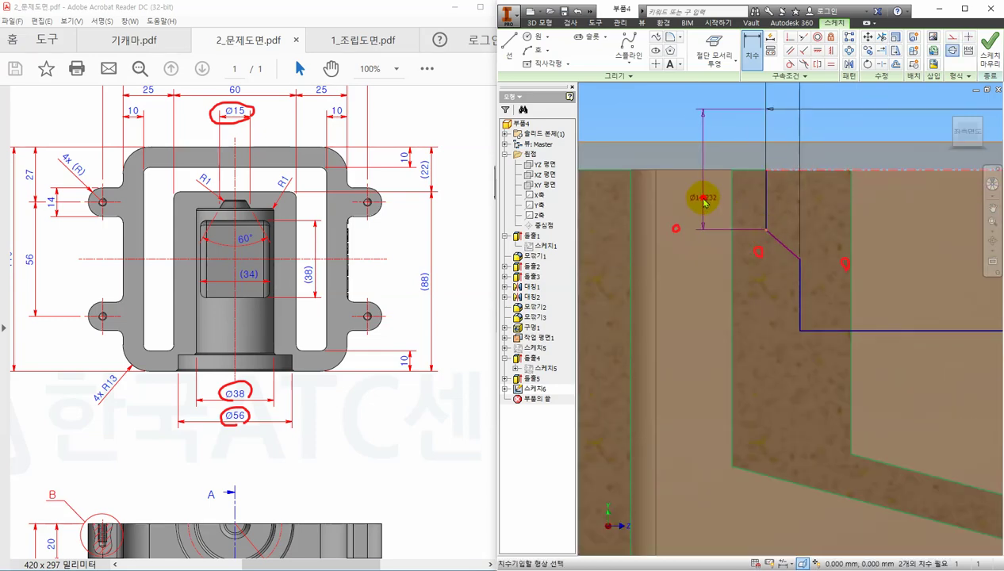
left_click(702, 198)
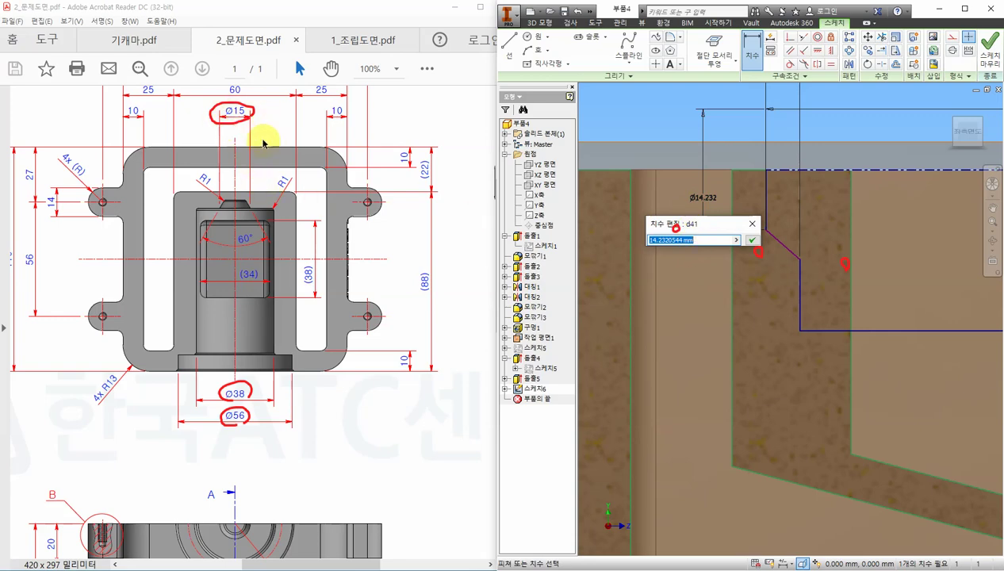
type("15")
key("Return")
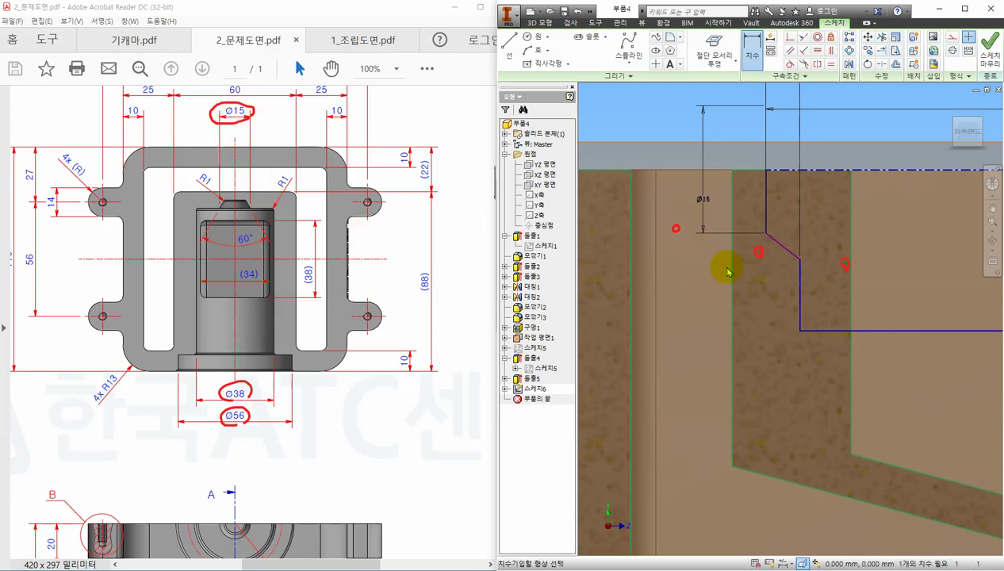
scroll(773, 302, "down", 4)
middle_click_drag(847, 337, 791, 321)
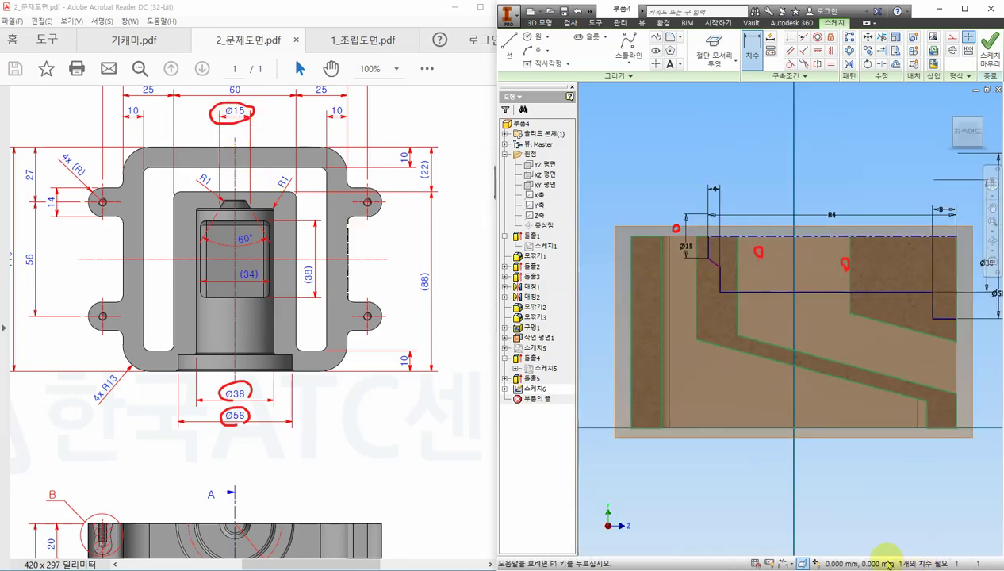
Examine the plan view and section A-A in the PDF problem drawing for the slanted step's angle to the bore axis
key("Escape")
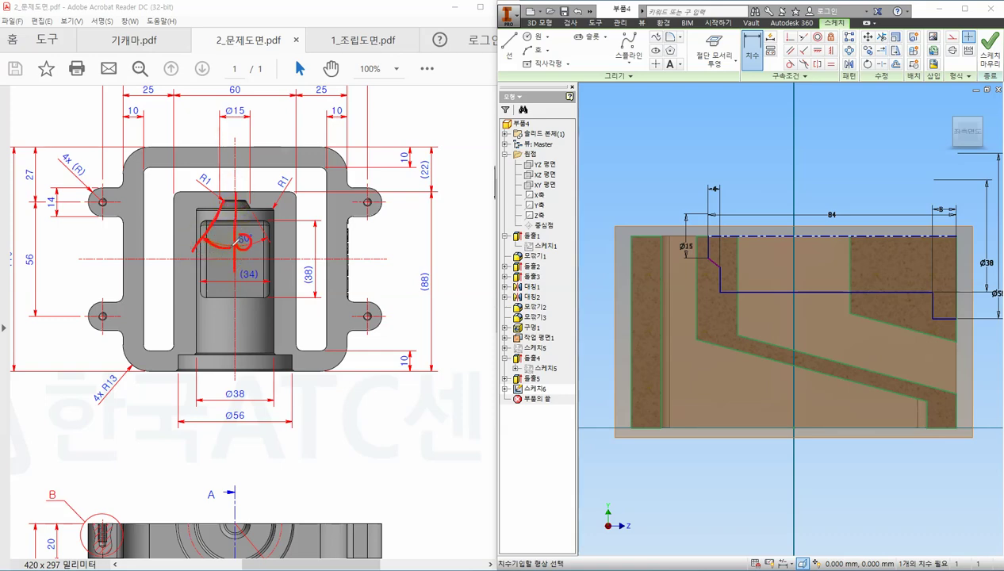
mouse_move(205, 261)
left_mouse_down()
mouse_move(204, 274)
mouse_move(222, 260)
left_mouse_up()
key("Escape")
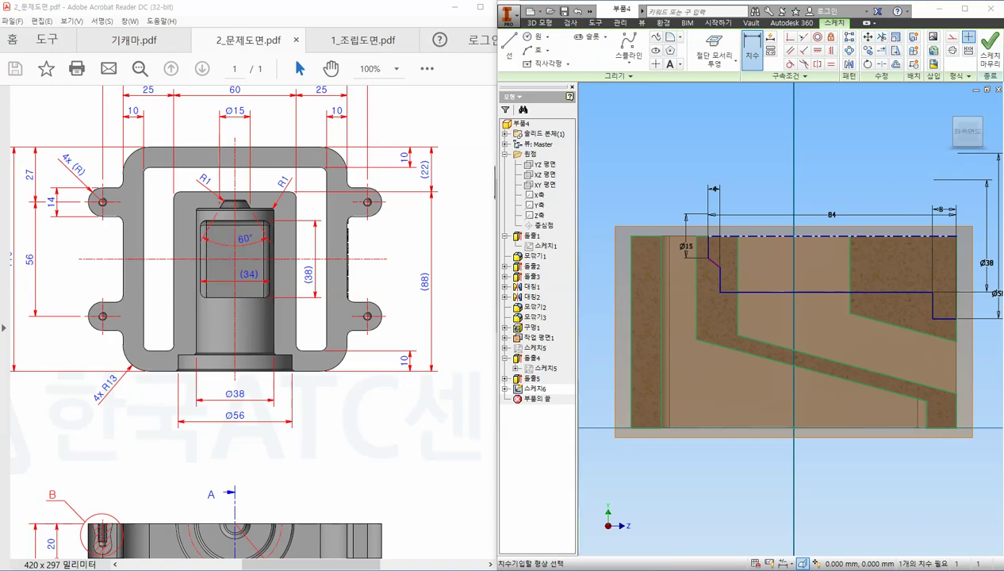
left_click(426, 453)
scroll(323, 456, "down", 1, "ctrl")
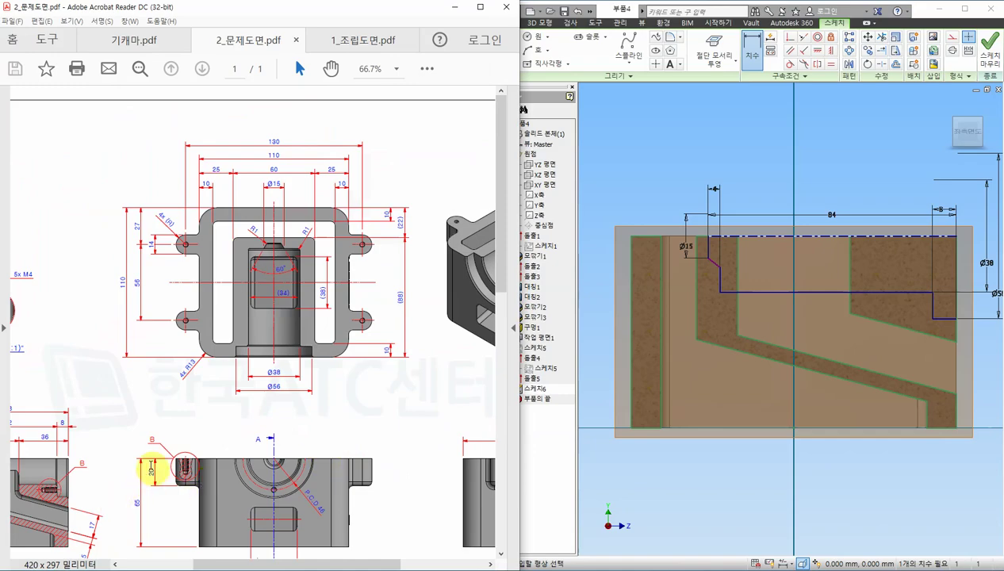
left_click_drag(271, 564, 196, 564)
scroll(147, 516, "up", 5, "ctrl")
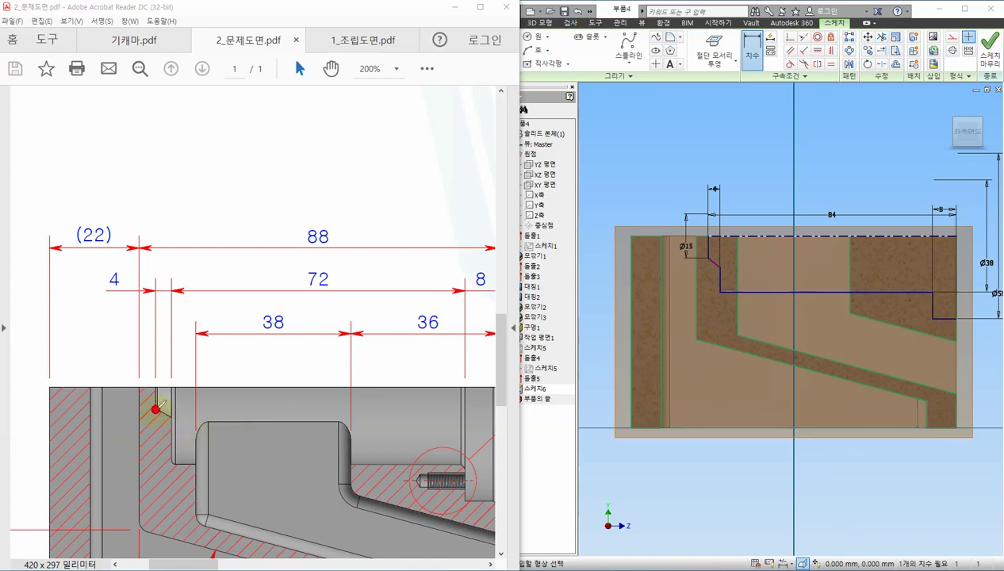
left_click_drag(156, 409, 241, 449)
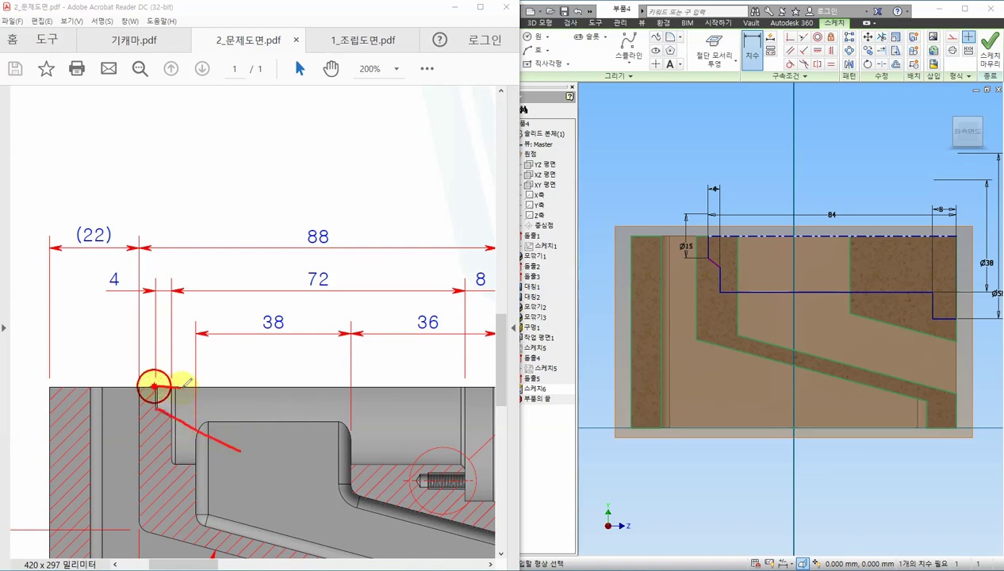
left_click_drag(155, 386, 264, 388)
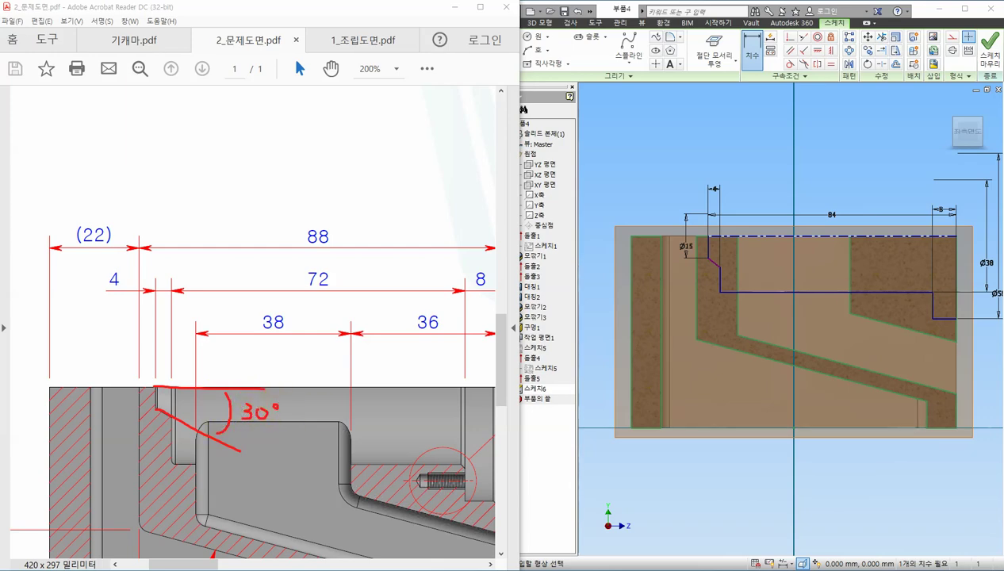
Dimension the angle between the centerline and the slanted line in the Inventor sketch as 30 degrees
left_click(718, 133)
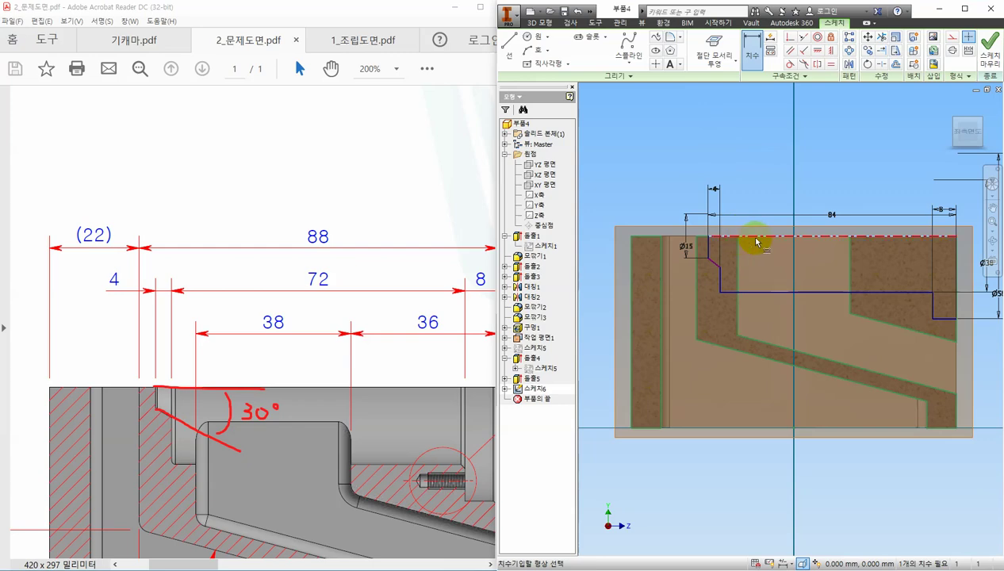
scroll(721, 273, "up", 3)
left_click(711, 261)
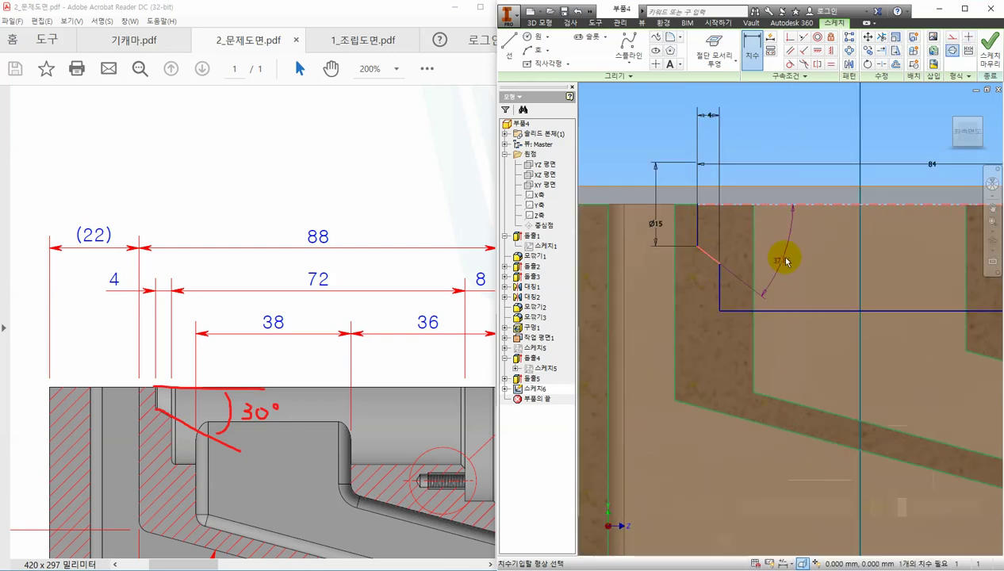
left_click(785, 247)
type("30")
key("Return")
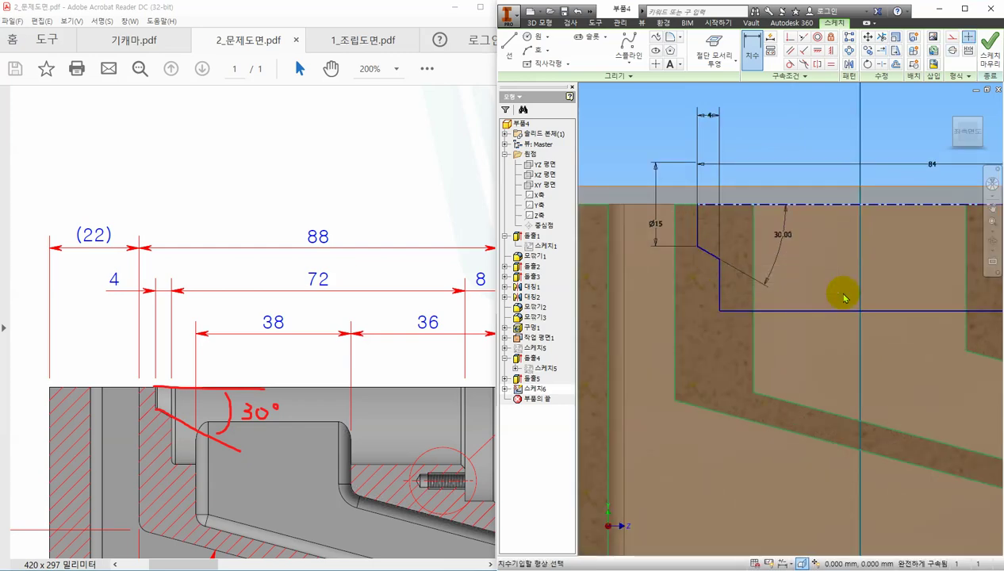
scroll(839, 287, "down", 2)
scroll(793, 317, "down", 2)
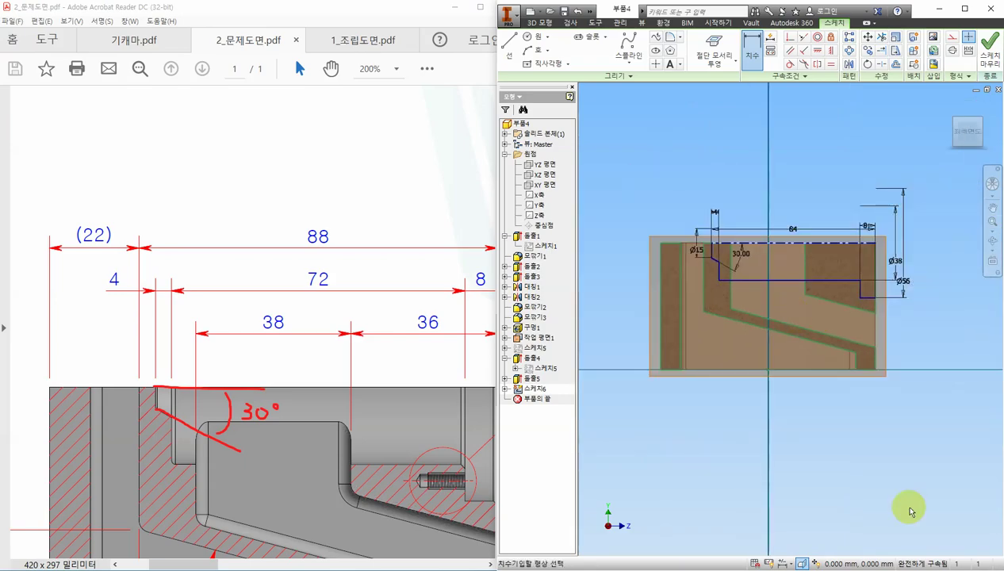
Finish the sketch and revolve the stepped profile fully around its centerline as a cut through the body
left_click(989, 46)
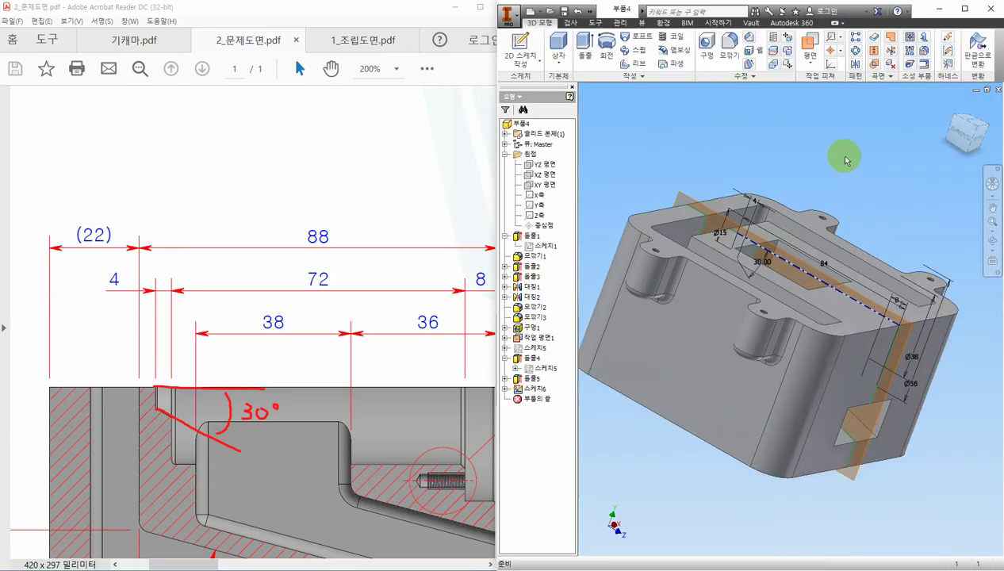
left_click(607, 49)
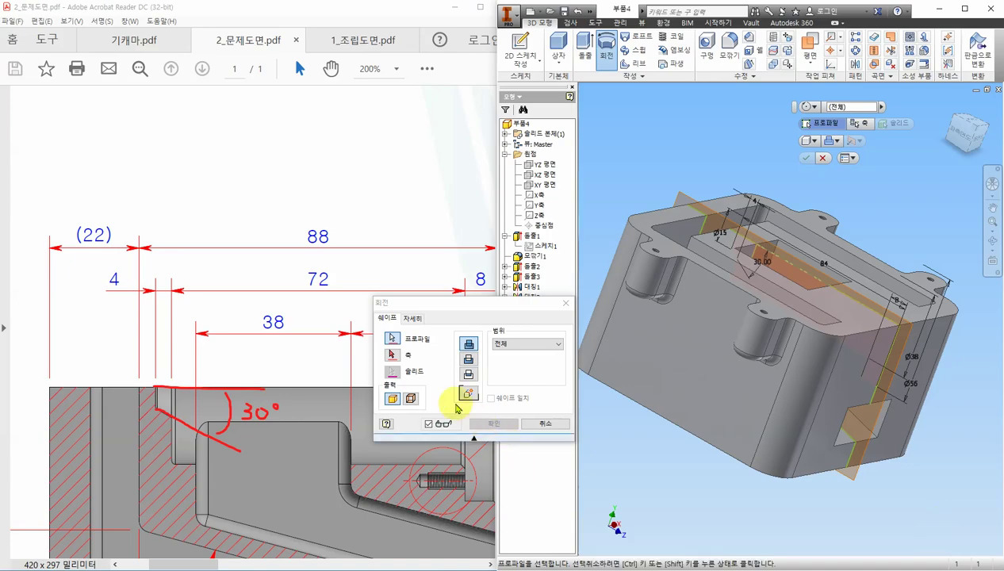
left_click(391, 355)
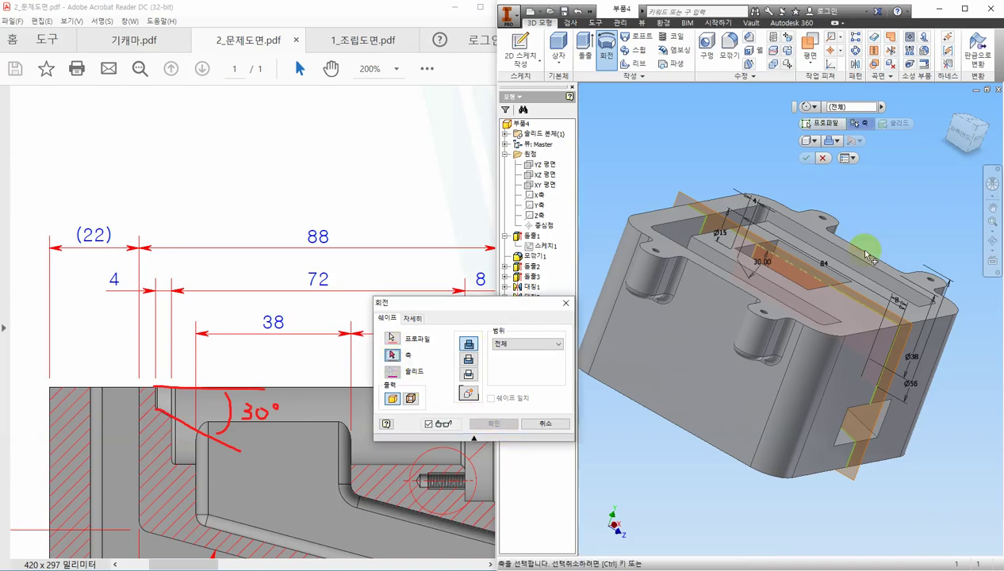
left_click(807, 275)
middle_click_drag(940, 453, 879, 314, "shift")
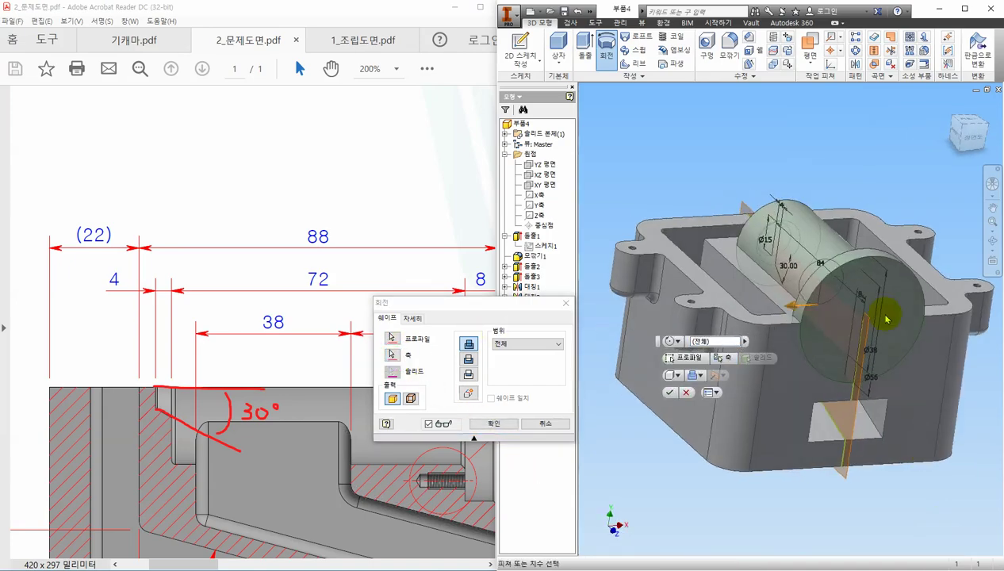
left_click(469, 358)
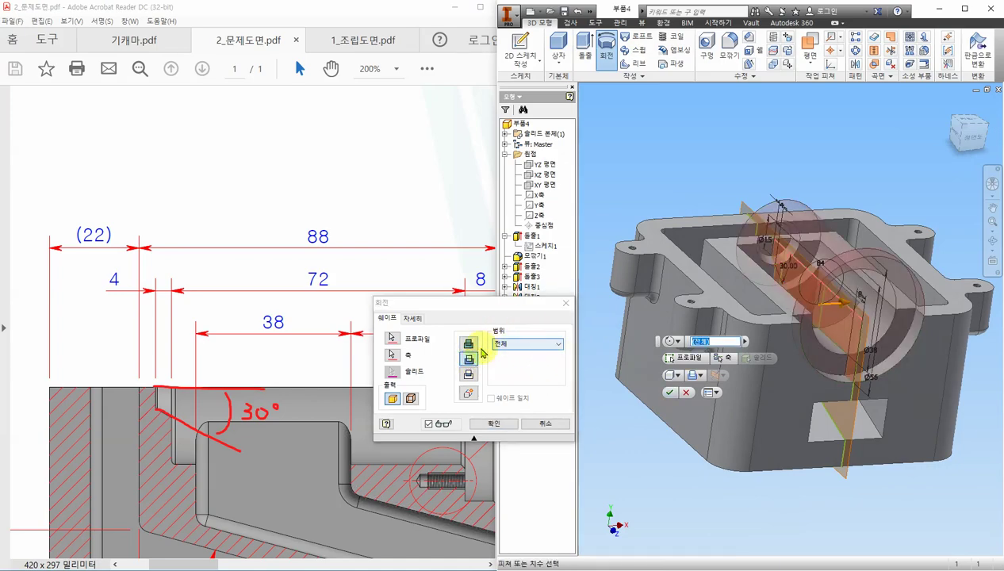
left_click(506, 422)
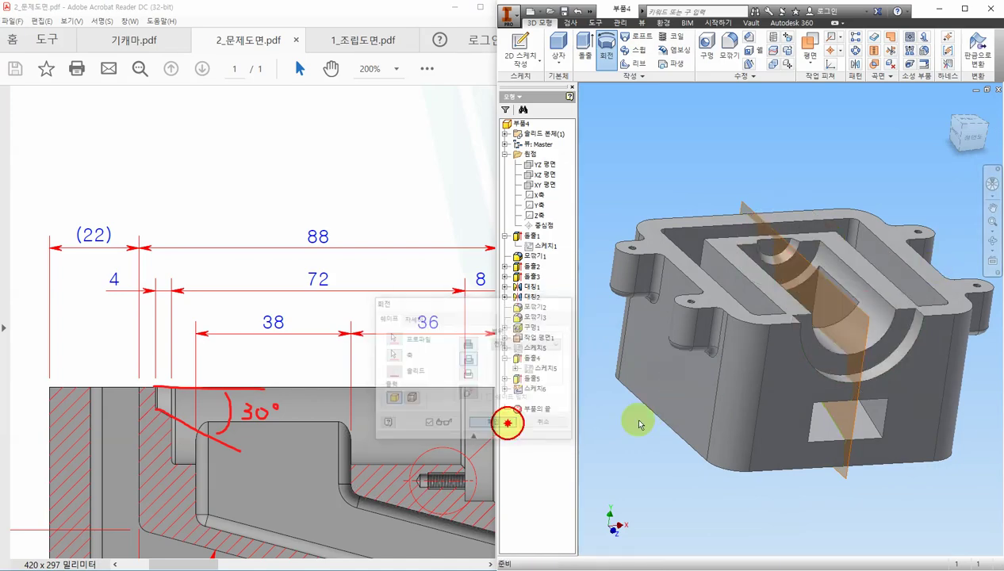
Hide the work plane that runs through the middle of the revolved bore
mouse_move(917, 480)
middle_mouse_down("shift")
mouse_move(903, 494)
mouse_move(914, 502)
mouse_move(914, 493)
middle_mouse_up("shift")
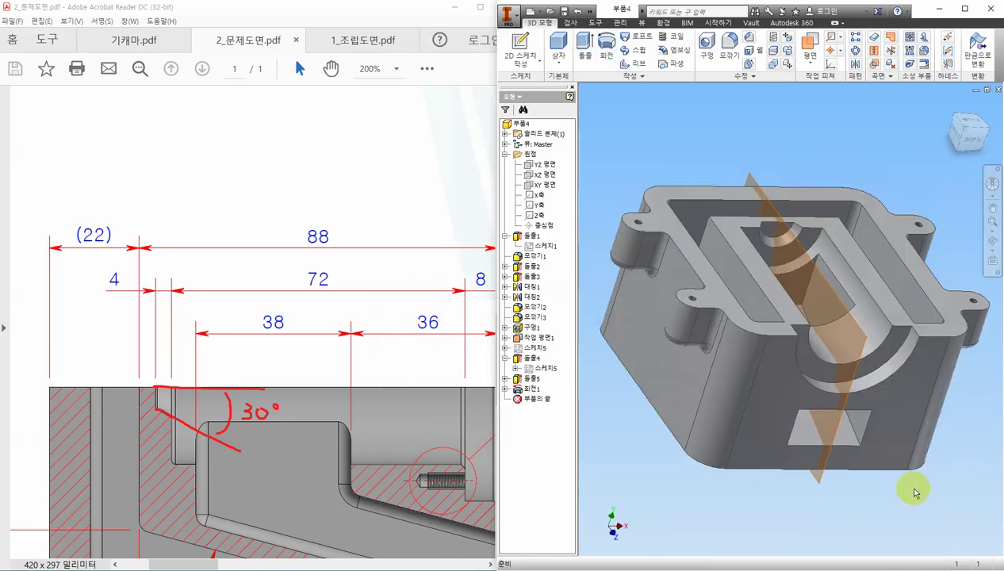
right_click(814, 477)
left_click(842, 495)
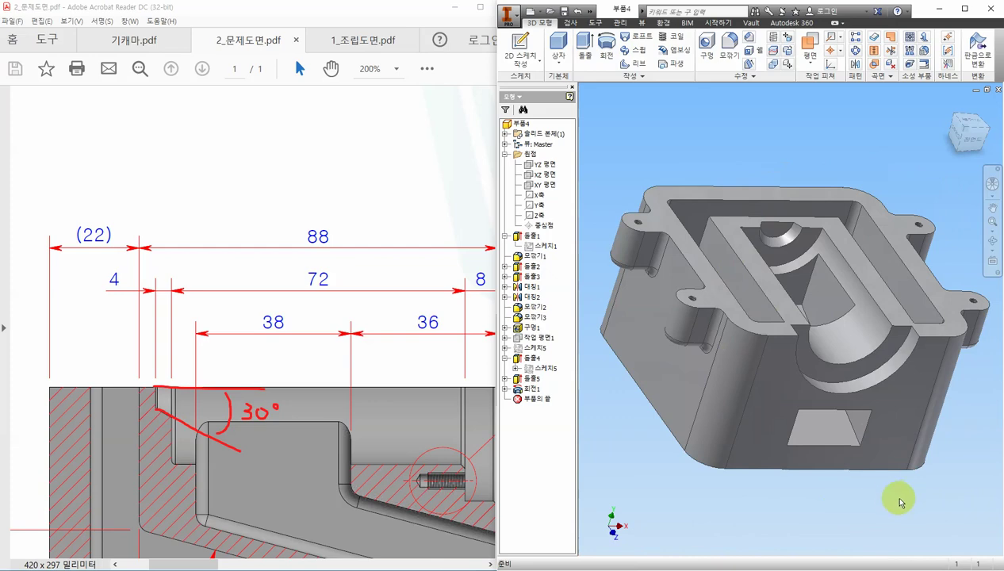
middle_click_drag(896, 498, 871, 490, "shift")
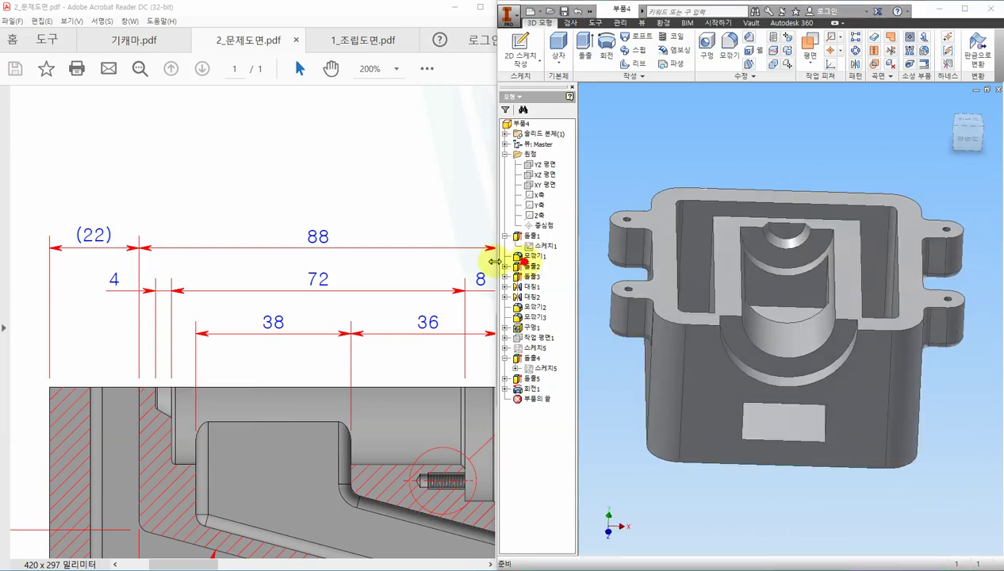
Compare the model in isometric view with the views of the PDF problem drawing
left_click(413, 195)
scroll(377, 211, "down", 2, "ctrl")
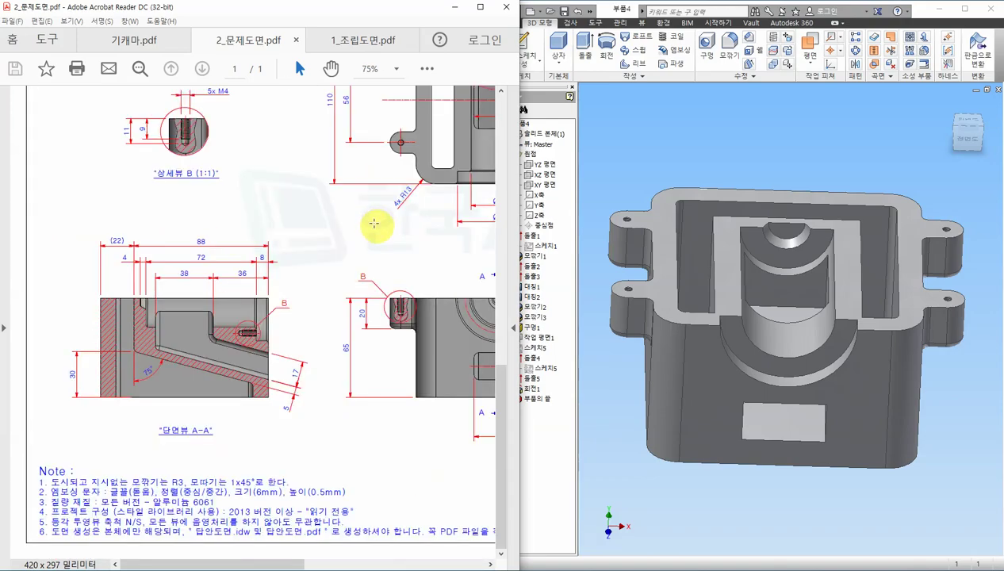
scroll(320, 513, "down", 2, "ctrl")
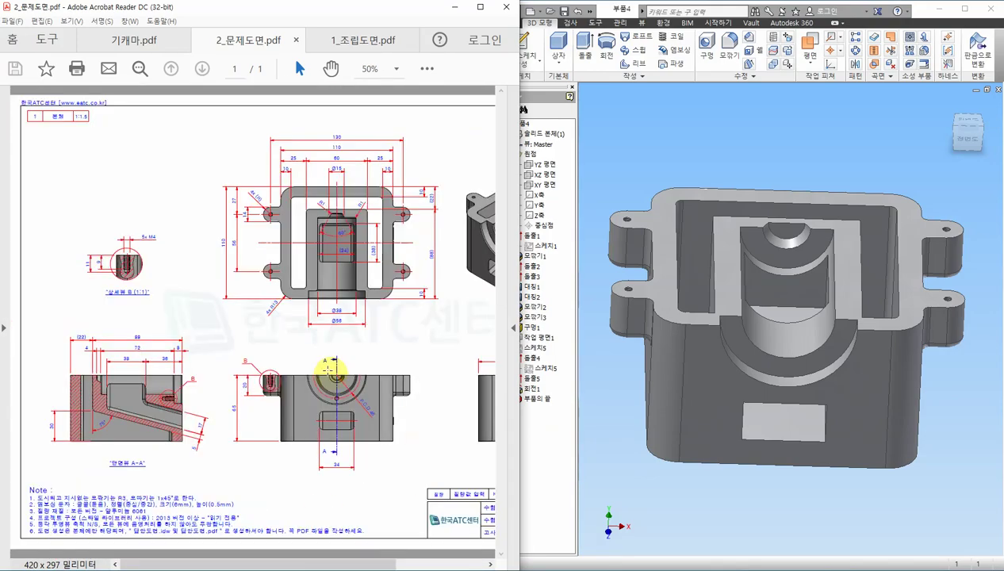
left_click_drag(359, 564, 412, 566)
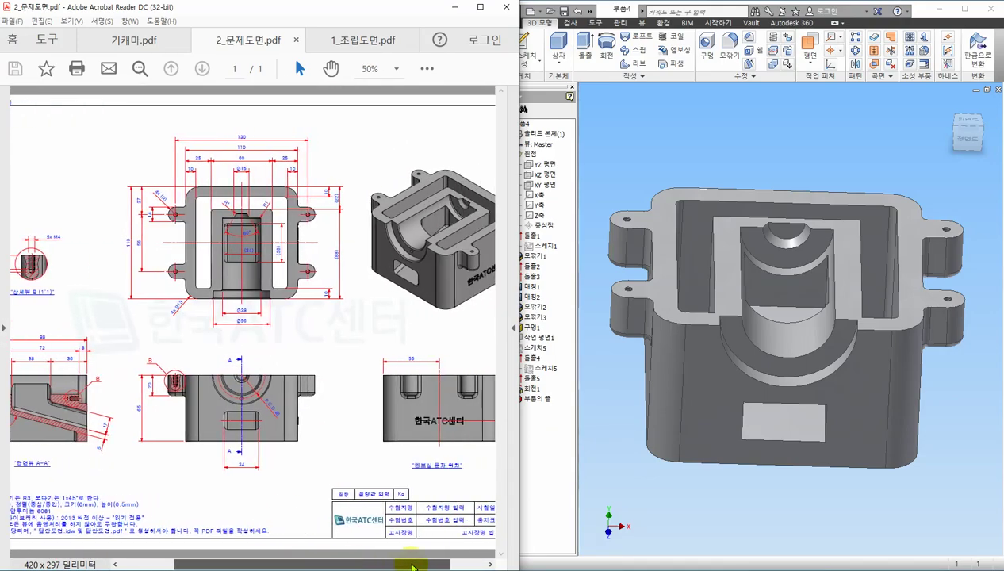
left_click(774, 518)
left_click_drag(946, 100, 834, 138)
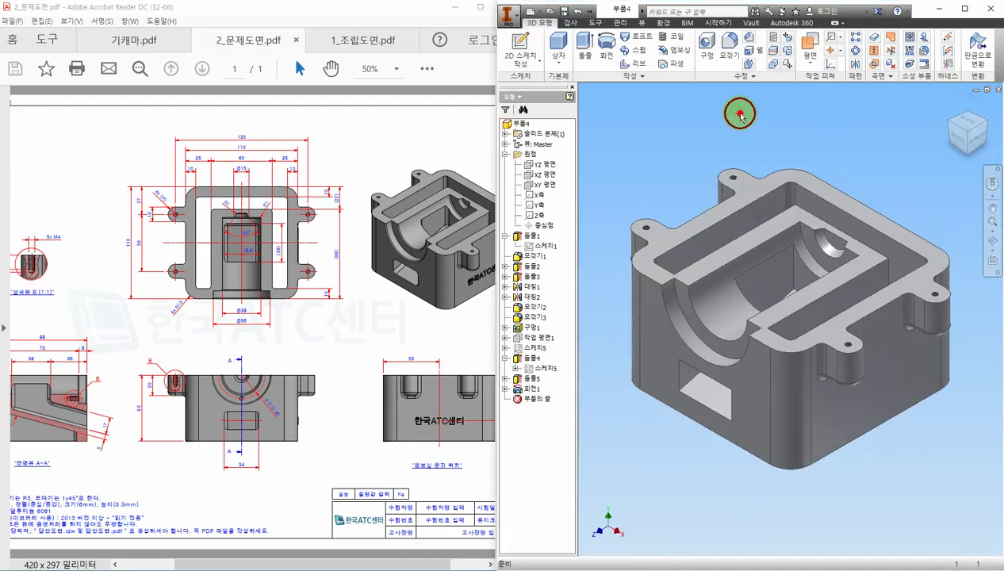
Check the part name in the PDF drawing's title block and save the Inventor part as 본체
left_click(562, 11)
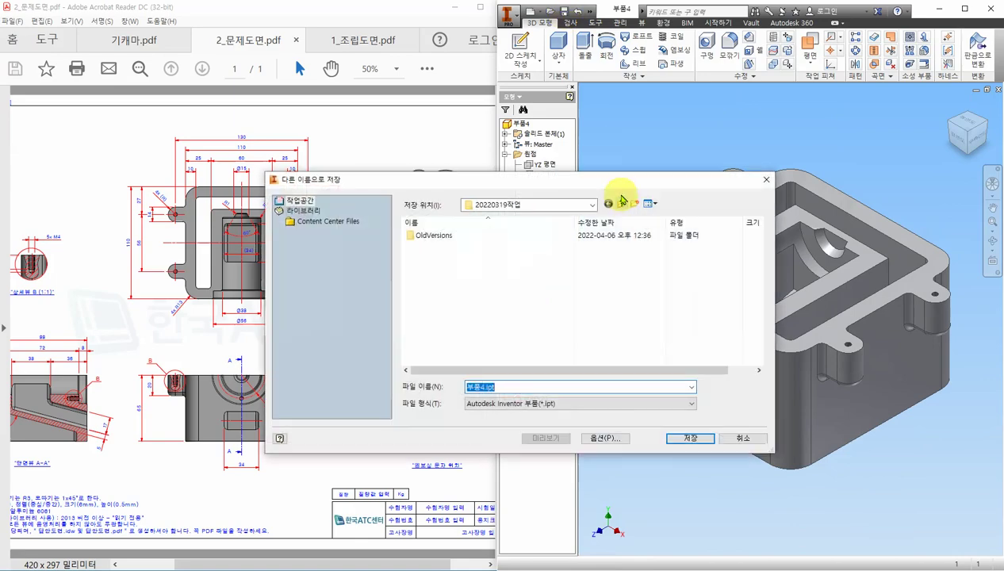
left_click_drag(633, 184, 638, 182)
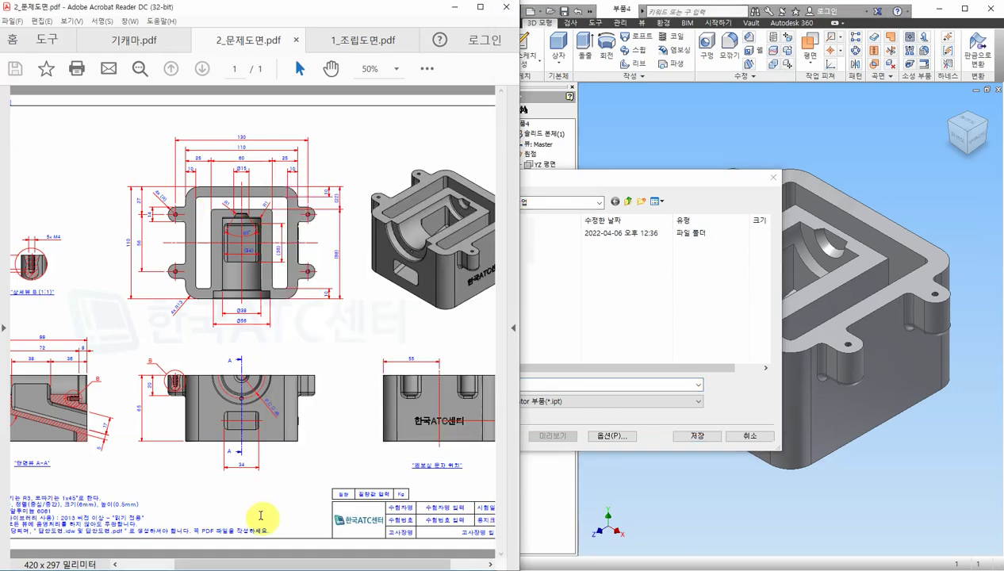
left_click_drag(280, 564, 223, 564)
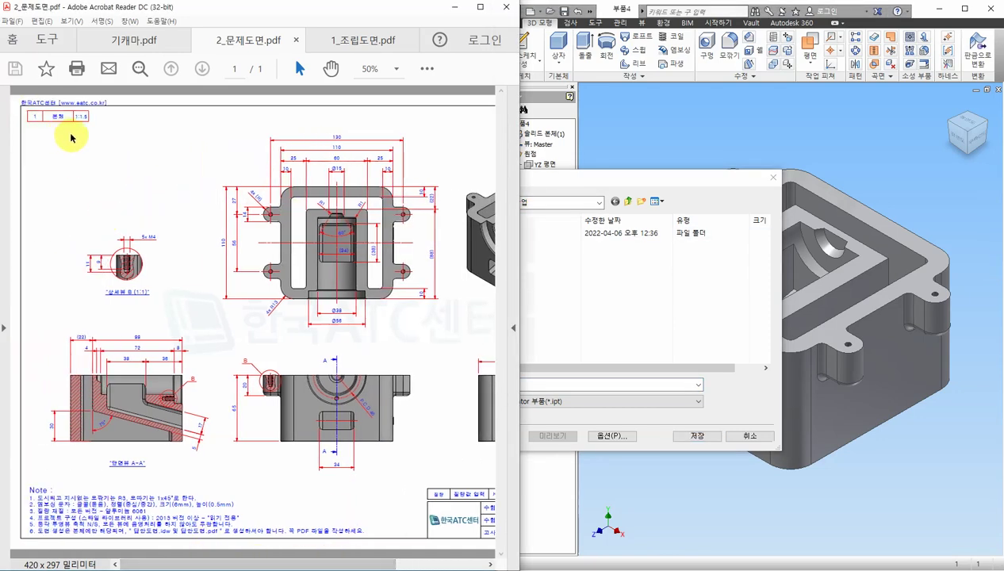
scroll(20, 111, "up", 2, "ctrl")
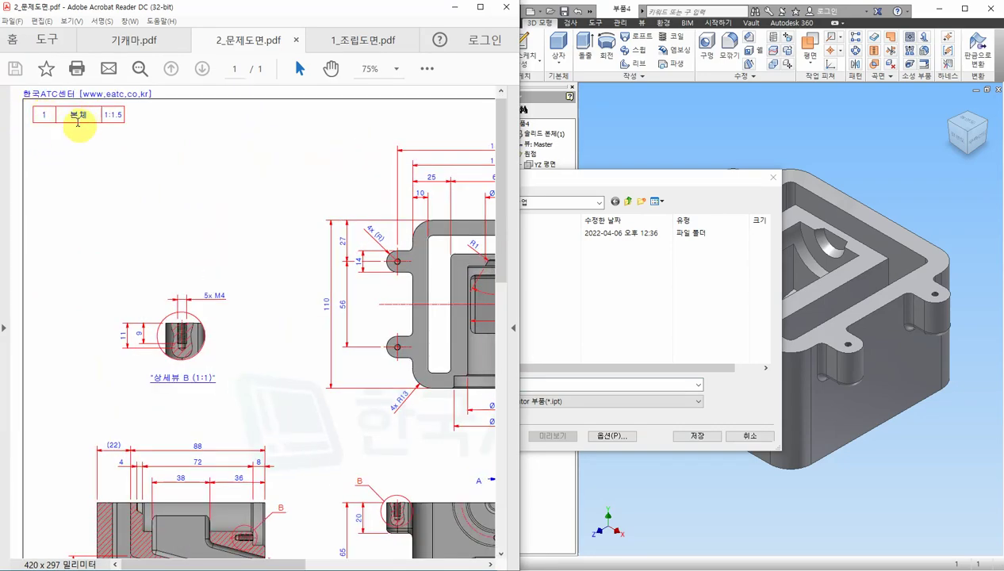
left_click(597, 190)
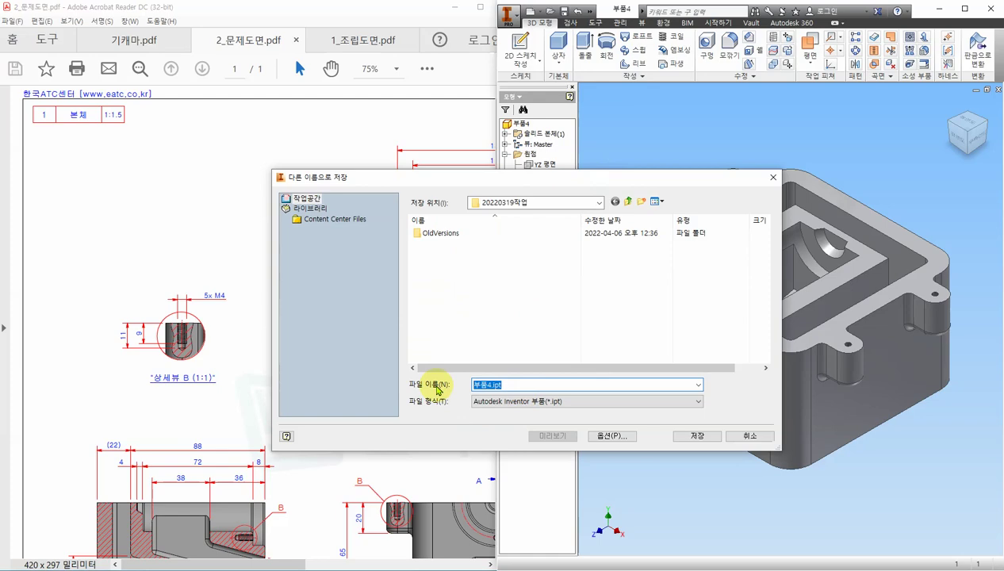
type("본체")
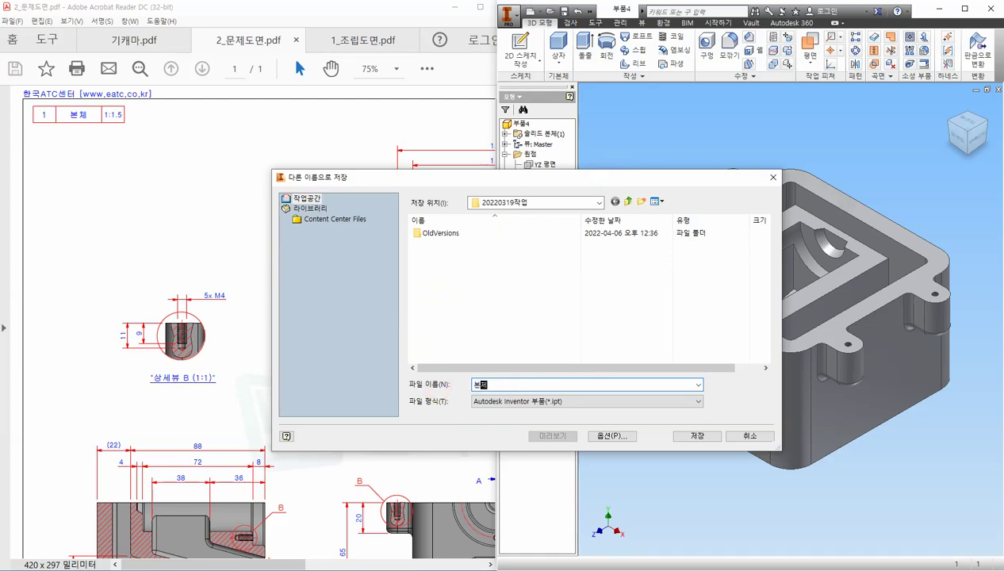
left_click(695, 437)
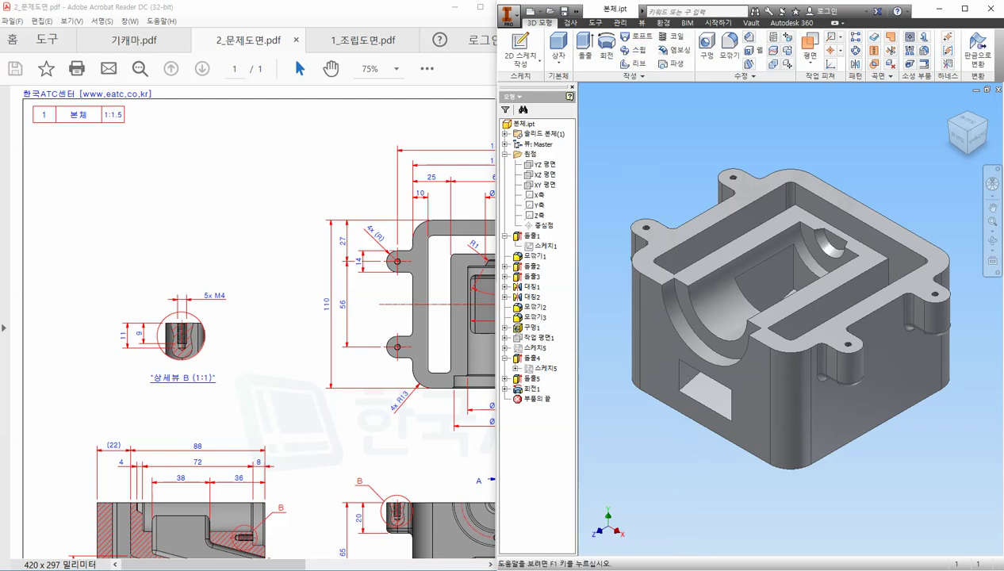
mouse_move(626, 23)
left_mouse_down()
mouse_move(592, 13)
mouse_move(628, 22)
left_mouse_up()
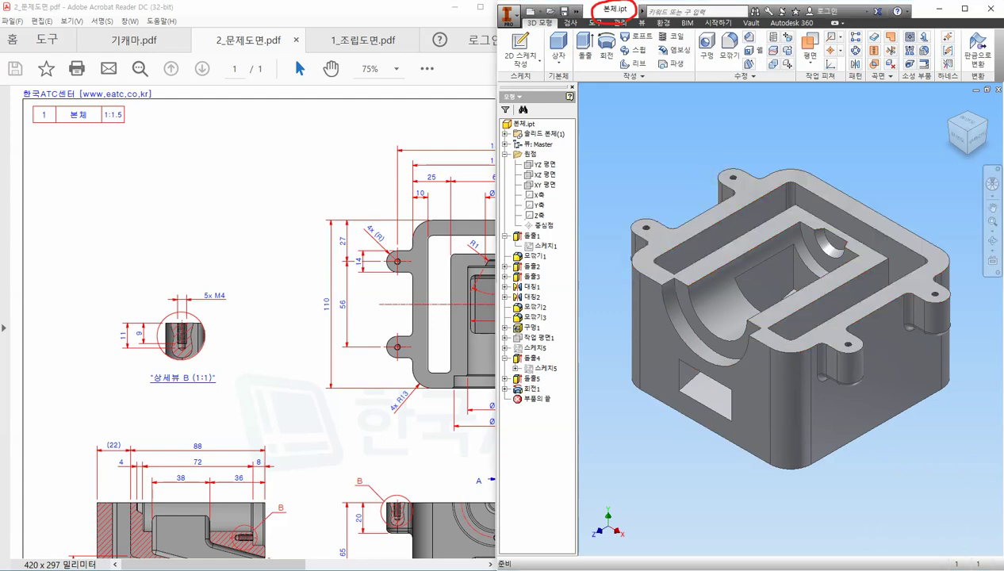
Check the P.C.D 46 in the PDF drawing and sketch a 46 mm diameter circle centred on the bore axis on the front counterbore face
left_click(291, 188)
scroll(370, 344, "down", 3, "ctrl")
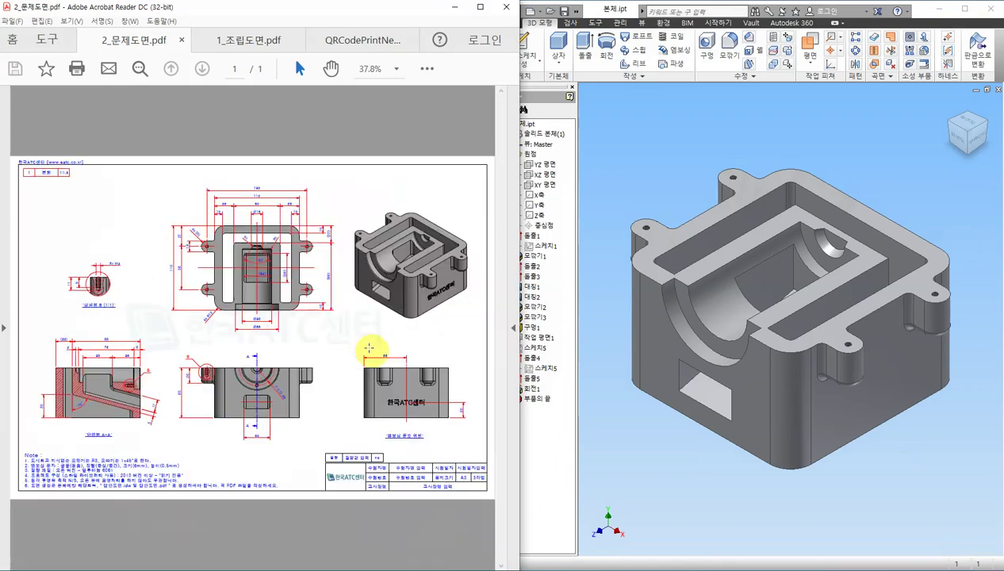
scroll(253, 404, "up", 3, "ctrl")
scroll(244, 405, "up", 2, "ctrl")
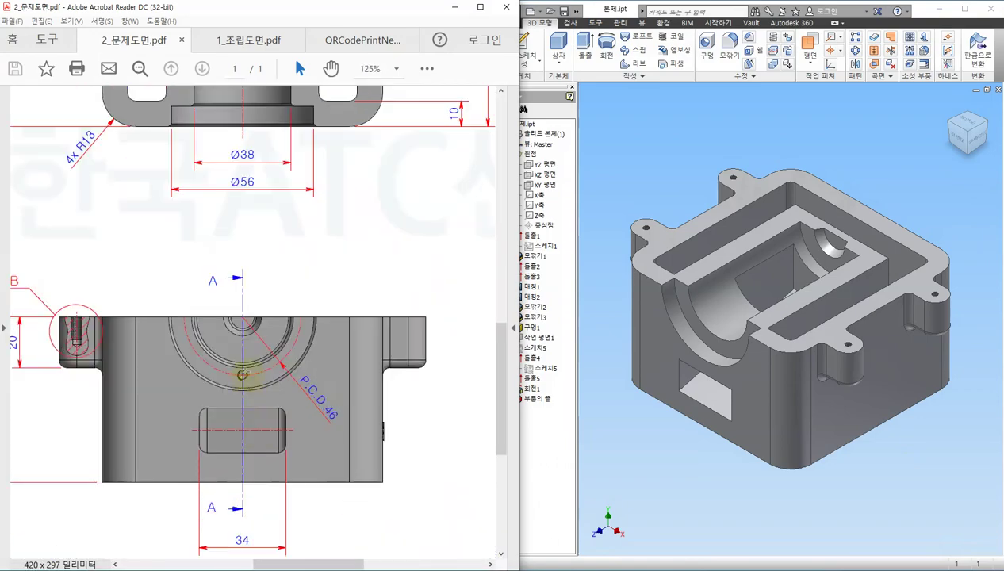
right_click(713, 347)
left_click(718, 376)
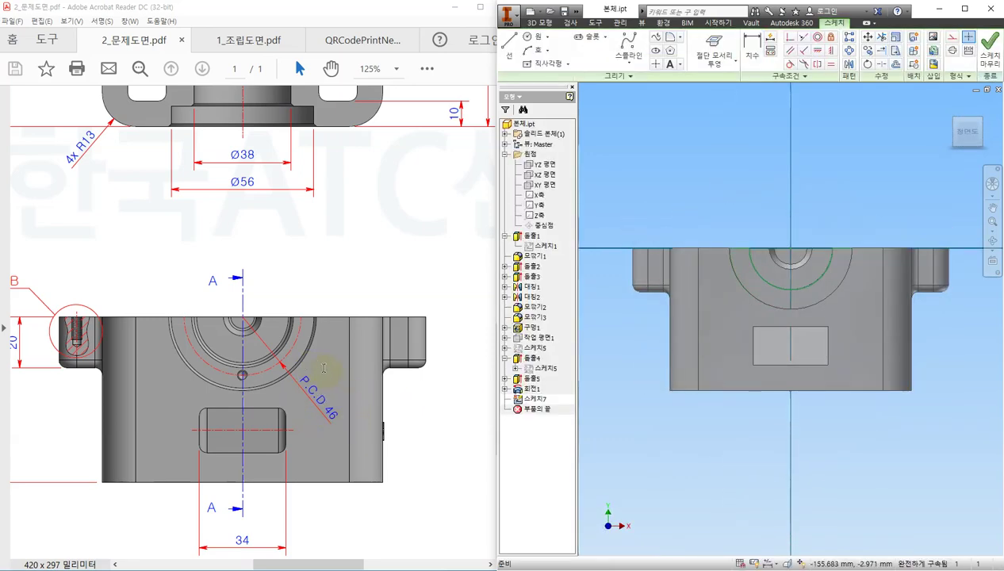
left_click(532, 37)
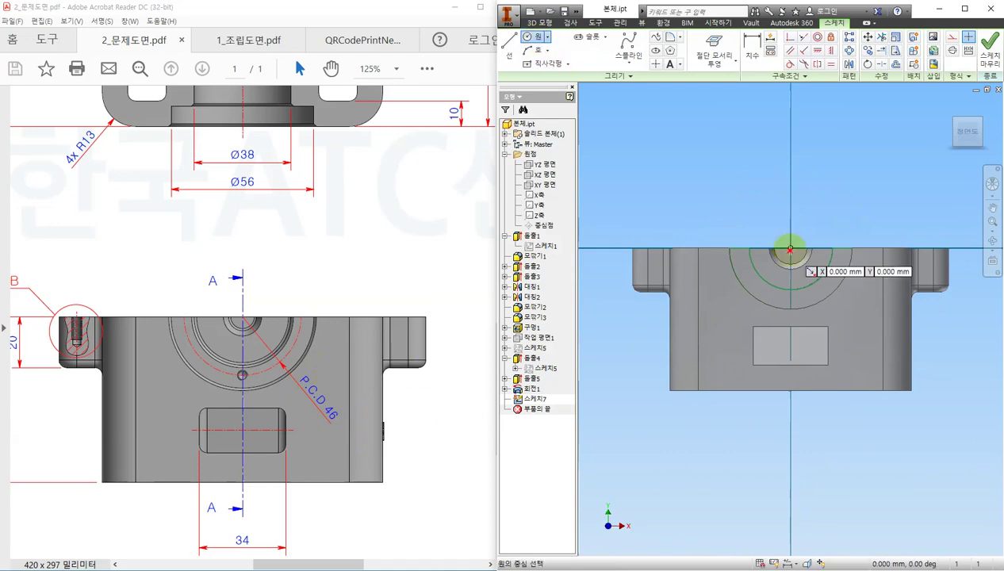
left_click(789, 251)
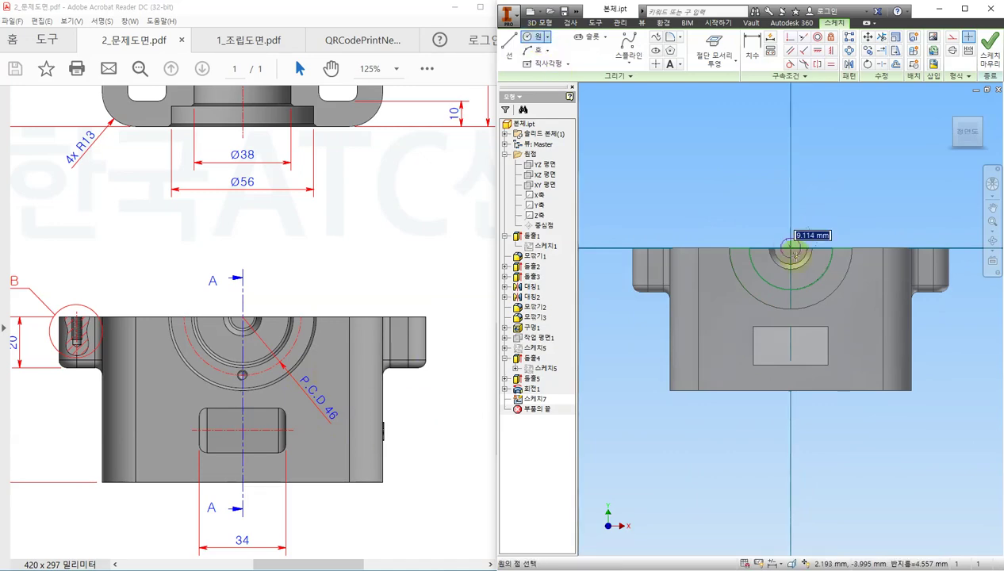
type("46")
key("Return")
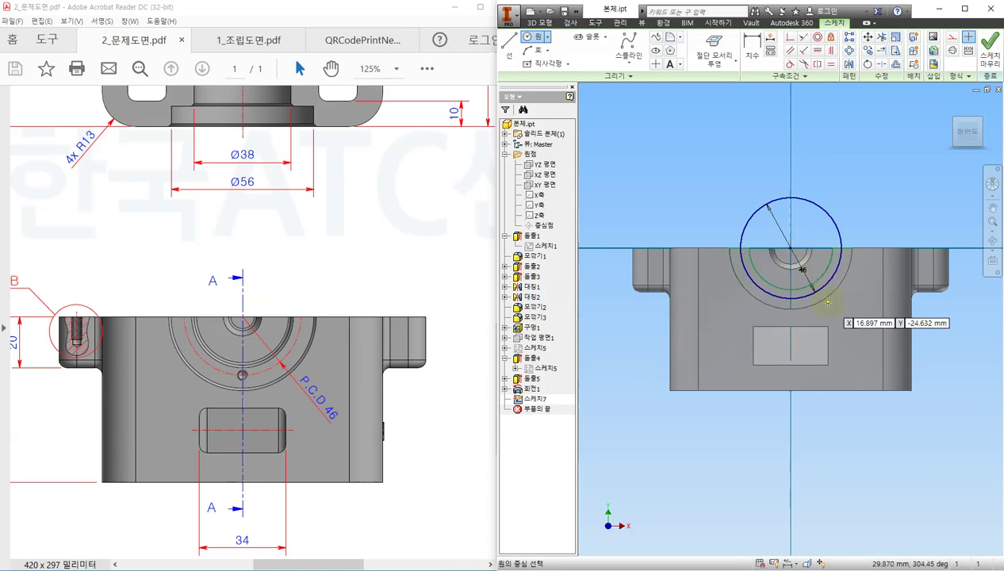
Sketch a vertical line from the circle's centre down to its lowest point and finish the sketch
scroll(829, 310, "up", 3)
left_click(512, 41)
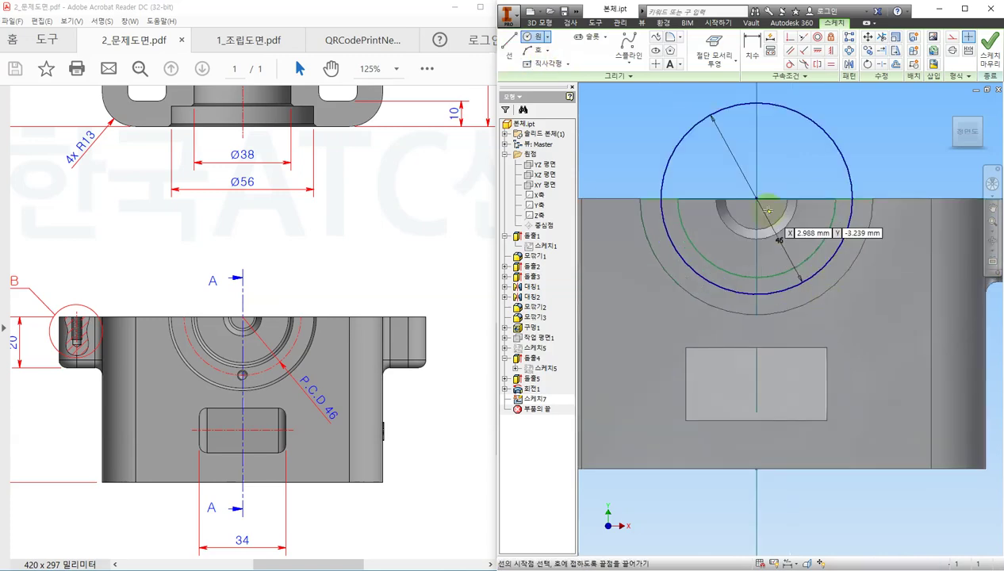
left_click(758, 198)
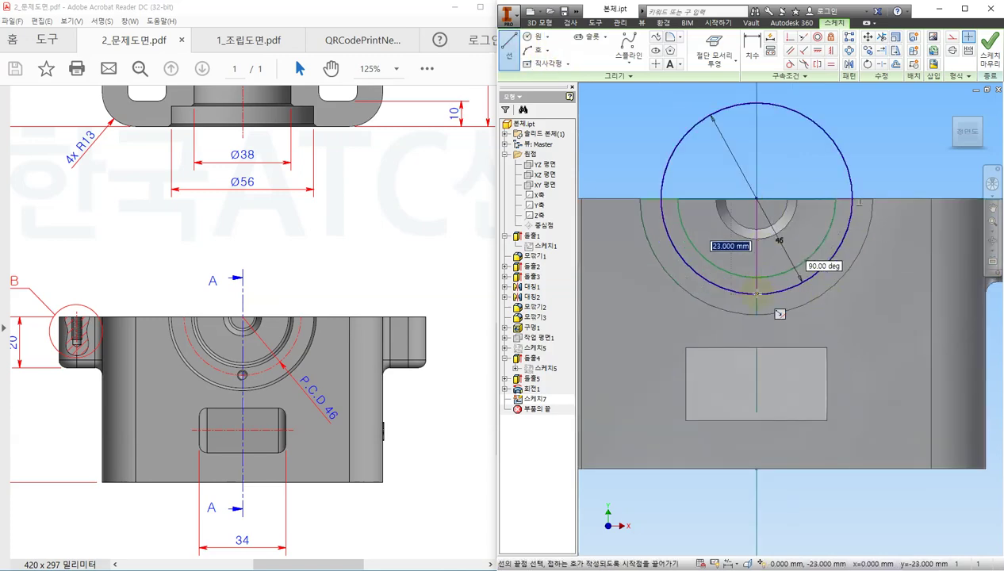
key("Escape")
key("Escape")
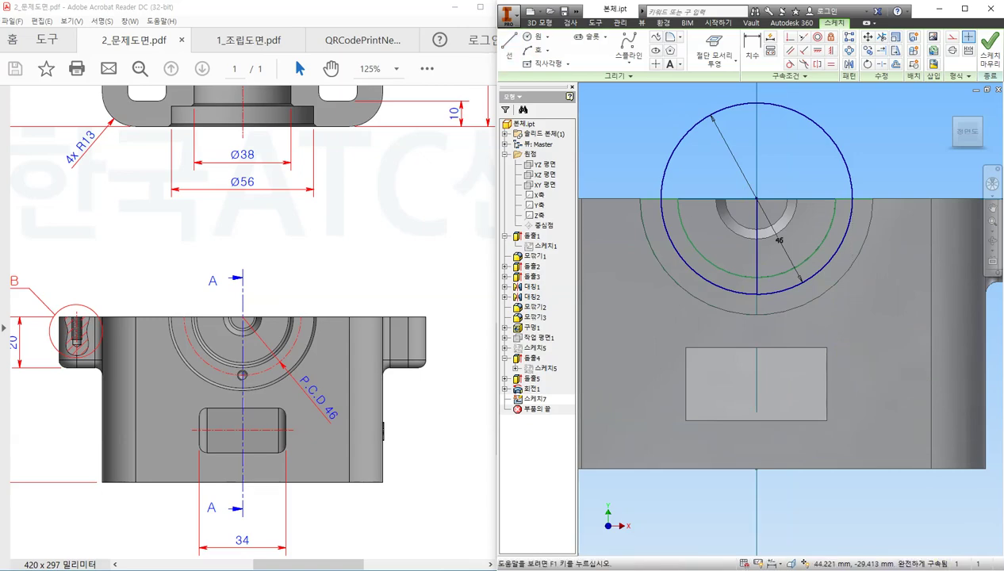
left_click(951, 105)
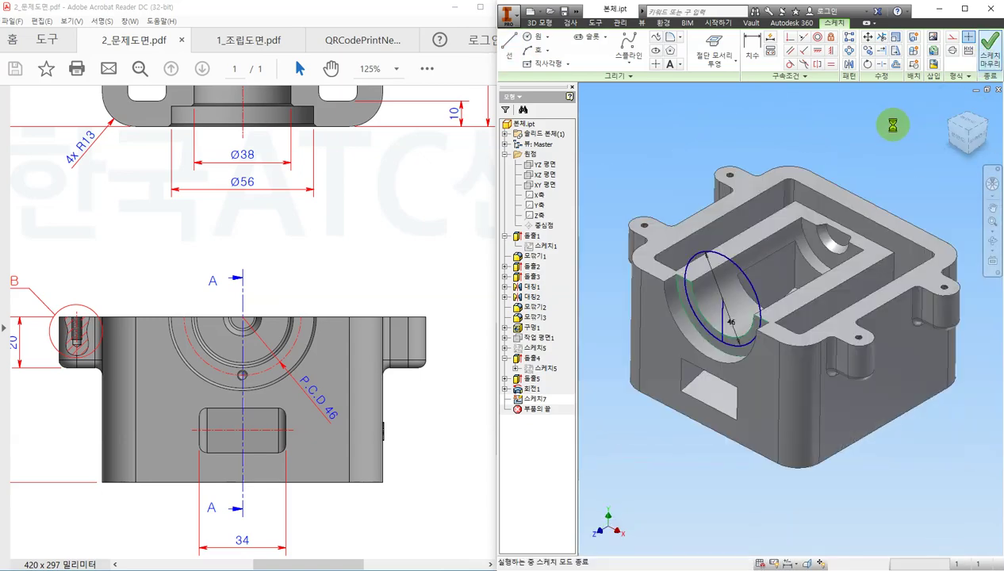
left_click(989, 44)
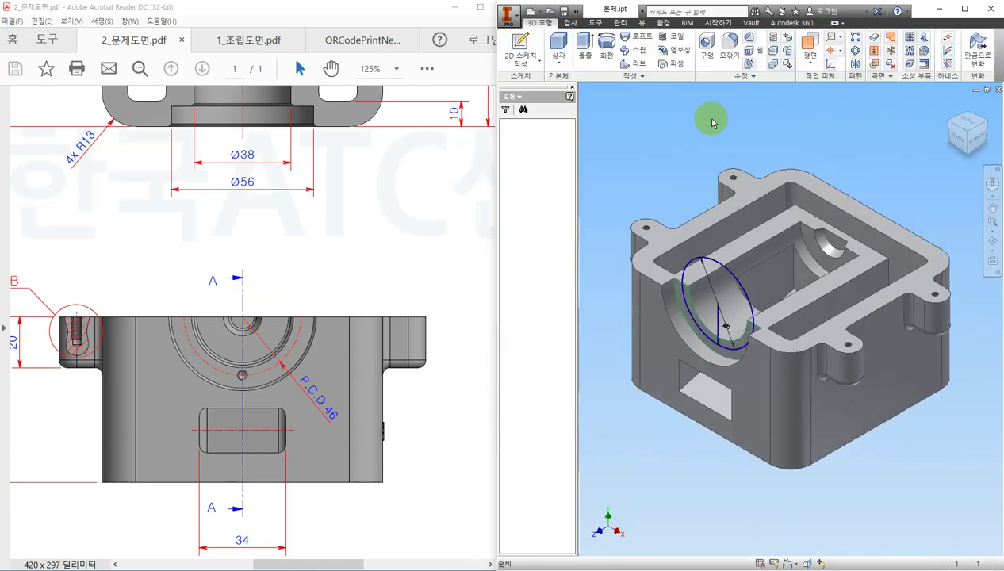
Create an M4x0.7 tapped hole, 11 mm deep with 9 mm of thread, at the lower end of the sketched line
left_click(708, 48)
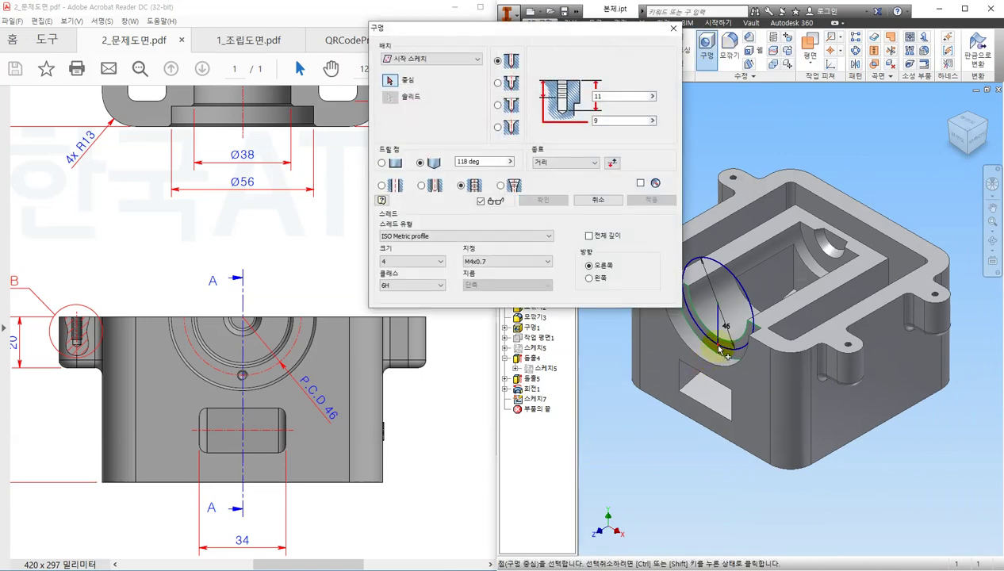
scroll(718, 349, "up", 5)
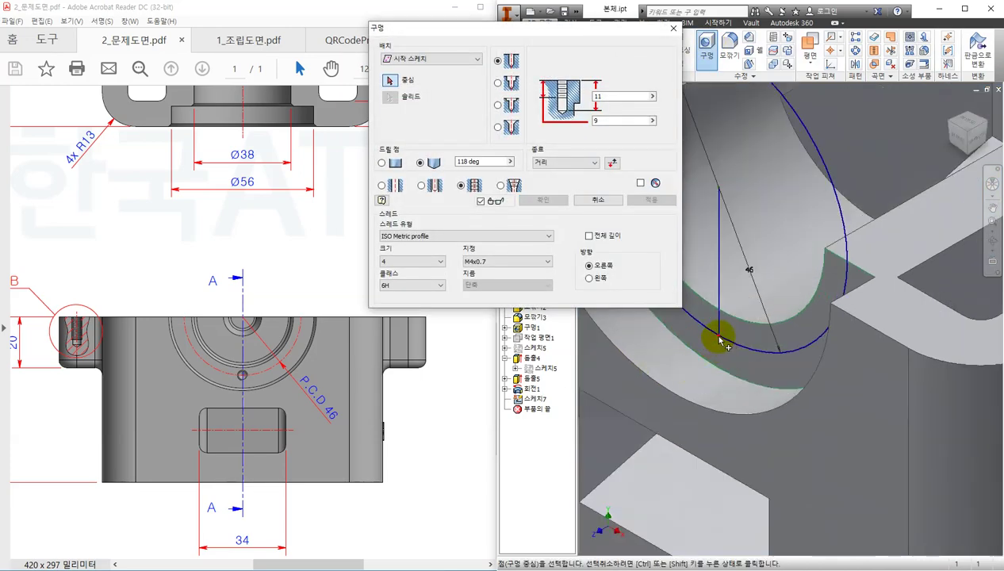
left_click(719, 343)
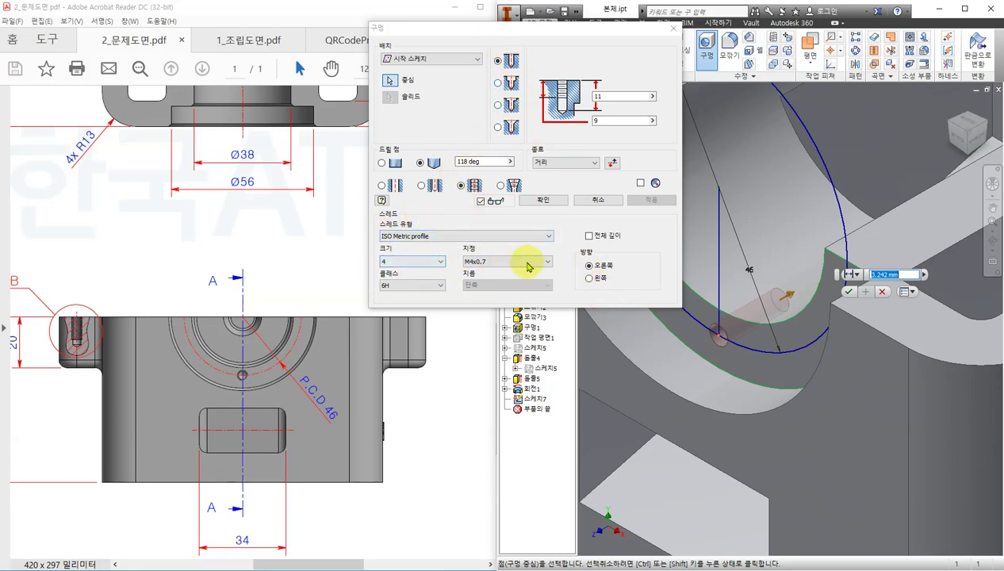
left_click(554, 200)
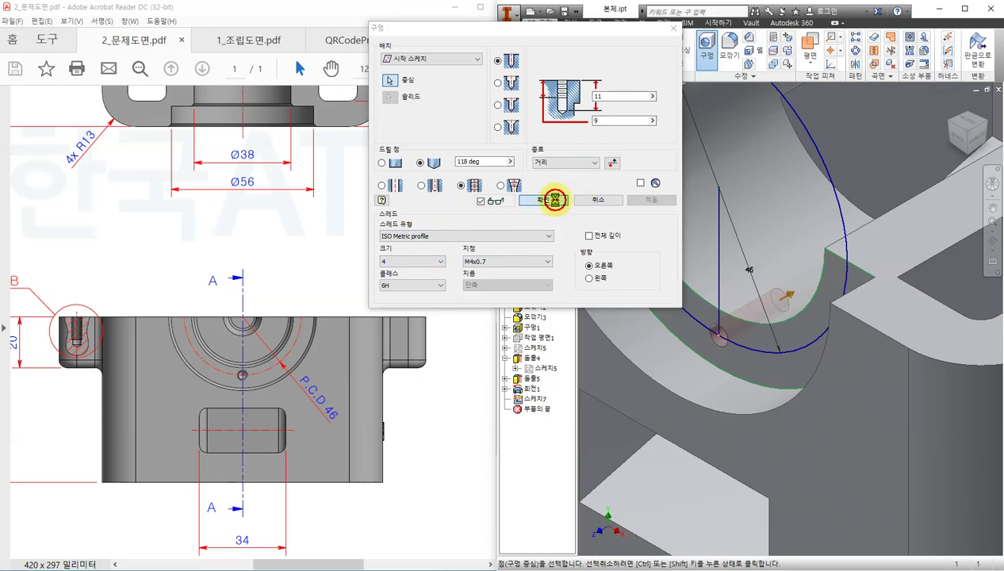
scroll(728, 353, "down", 3)
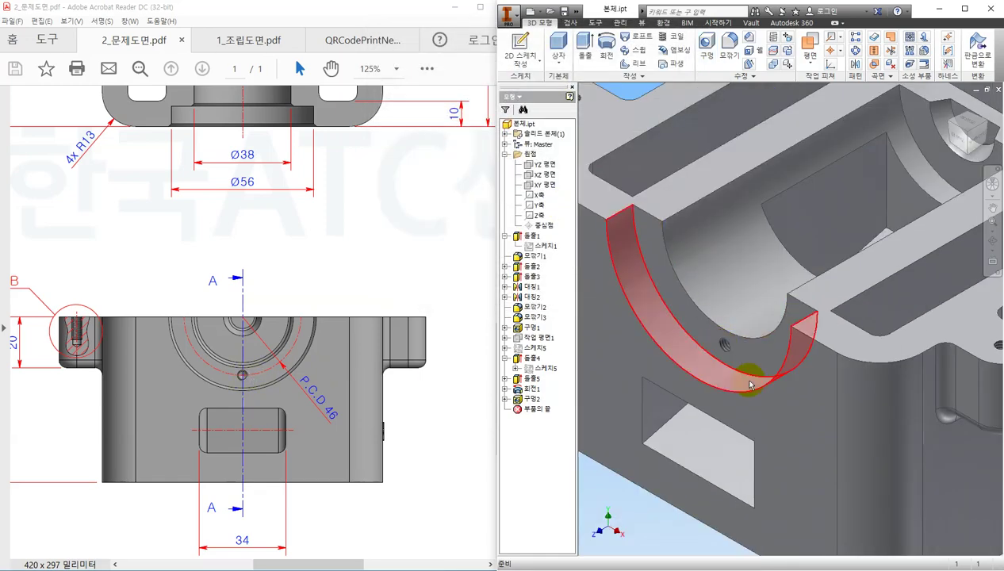
middle_click_drag(733, 332, 777, 373, "shift")
Compare the model from several angles with the PDF drawing's views to find the remaining features
left_click(386, 215)
left_click(405, 195)
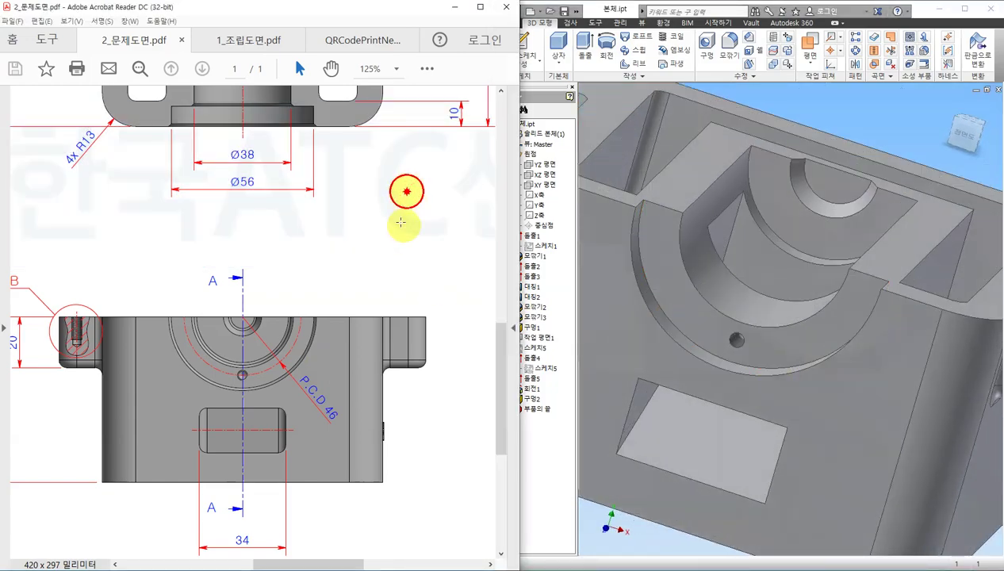
scroll(397, 269, "down", 2, "ctrl")
scroll(395, 267, "down", 2, "ctrl")
scroll(397, 262, "up", 2, "ctrl")
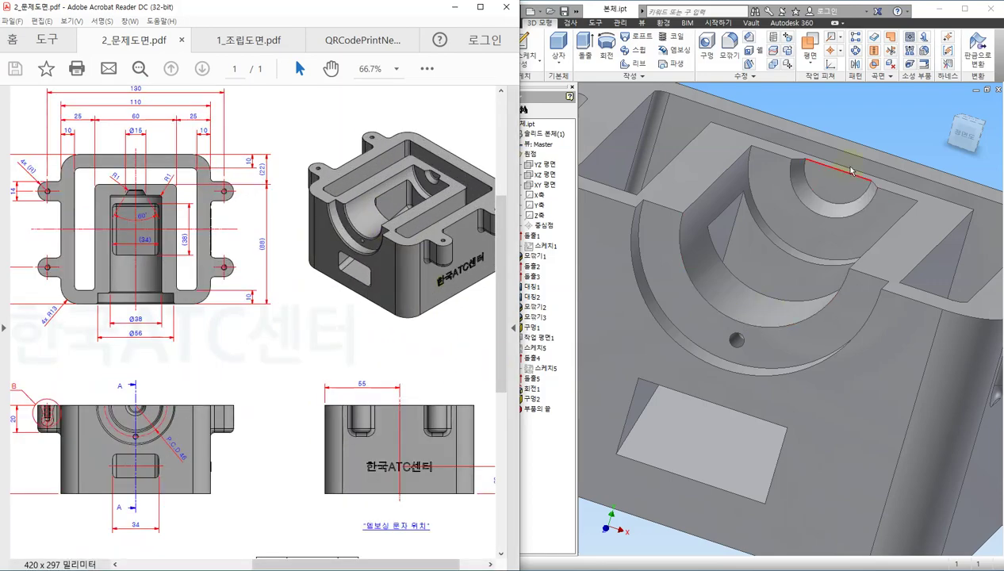
scroll(880, 123, "down", 5)
left_click(877, 309)
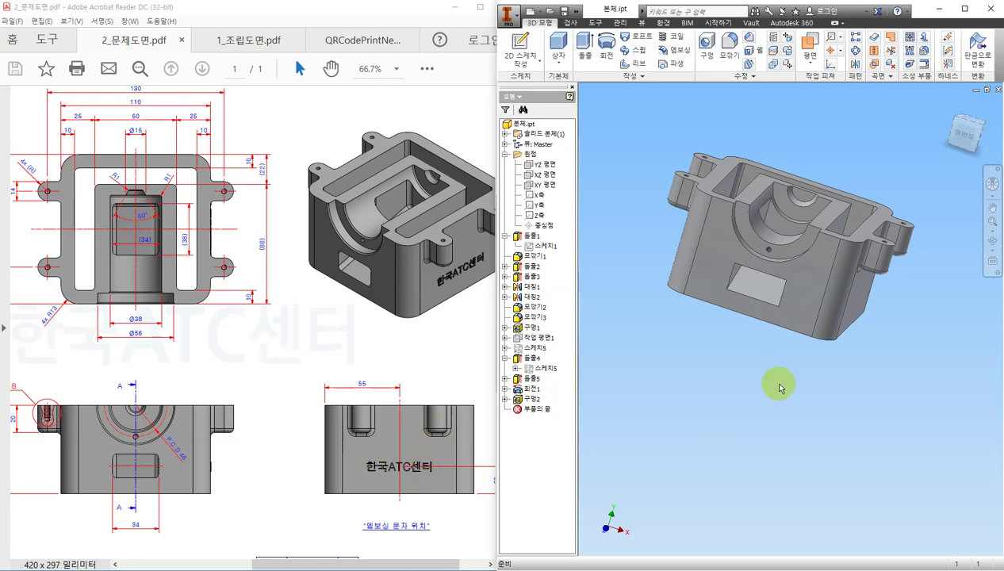
key("F4")
left_click_drag(890, 385, 852, 372)
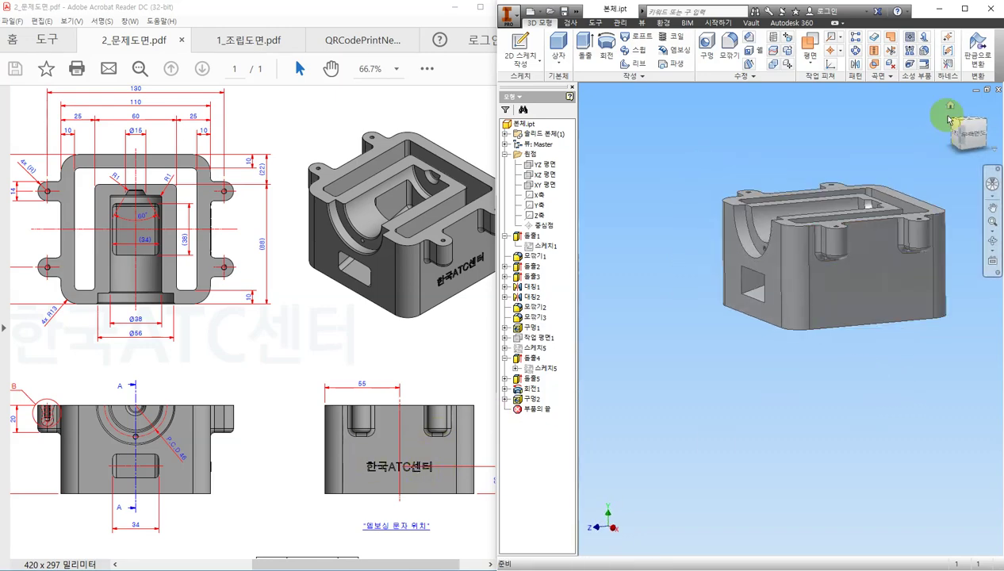
left_click(948, 99)
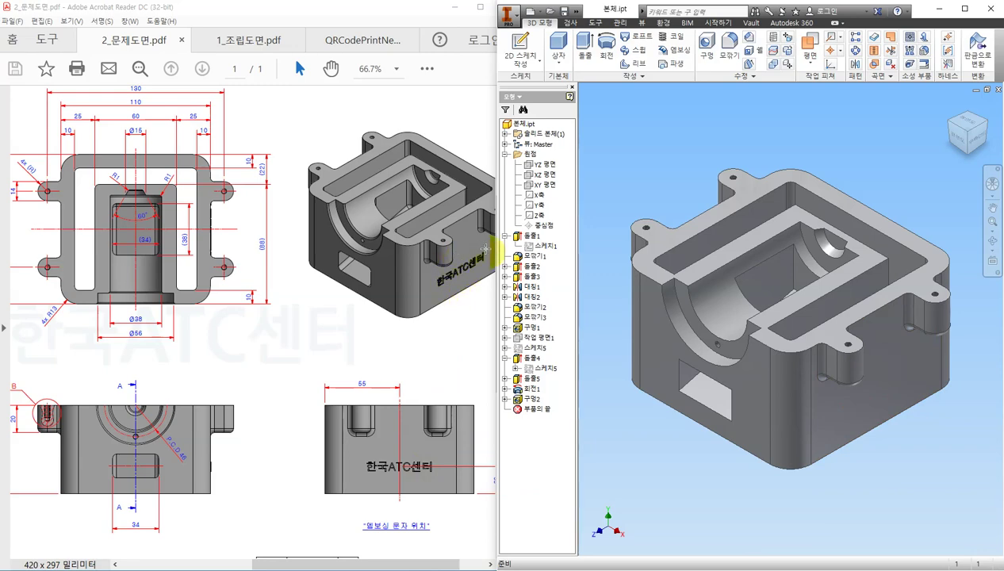
Start a sketch on the body's outer side face below the screw lugs and place a text object on it
right_click(882, 392)
left_click(895, 428)
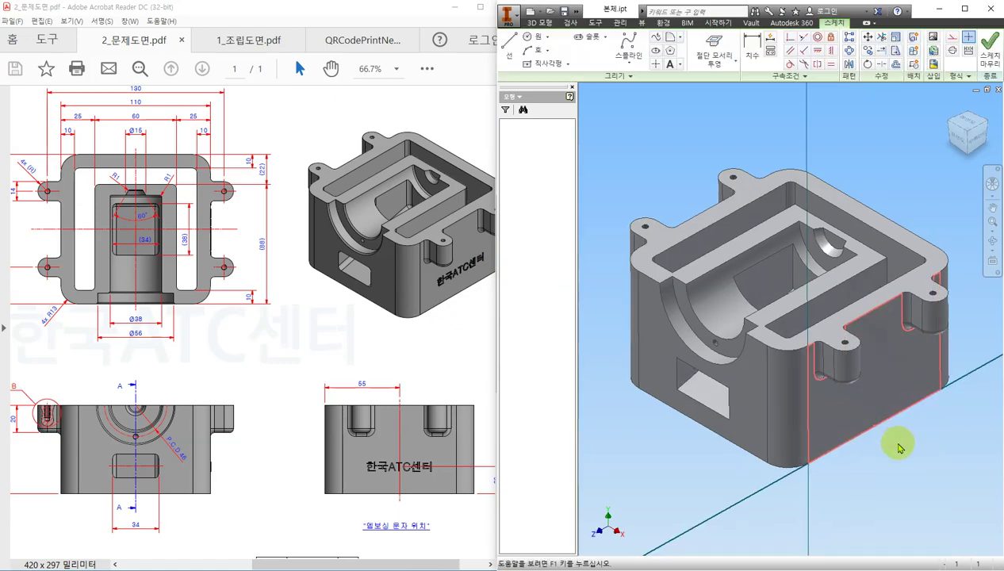
left_click(671, 63)
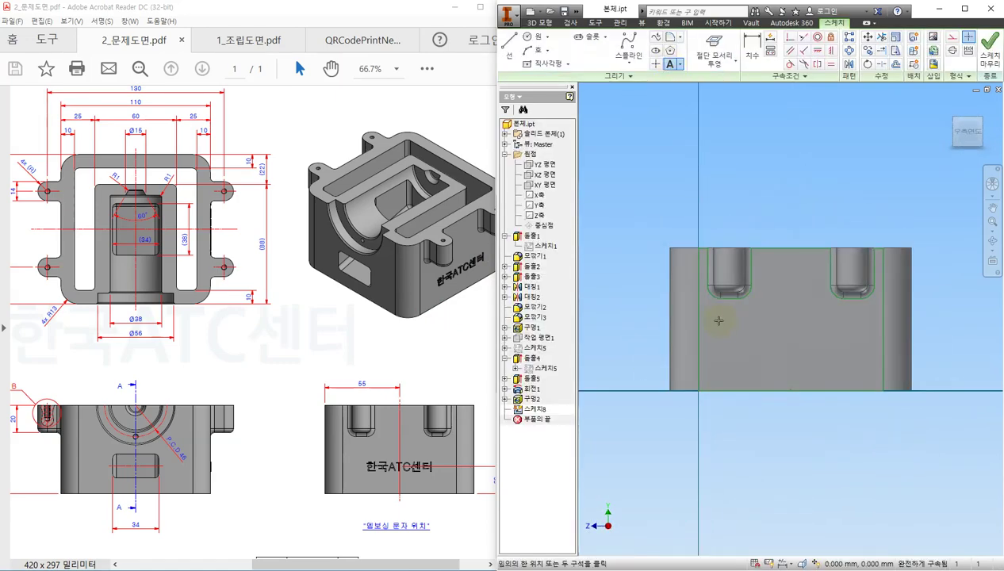
left_click(856, 354)
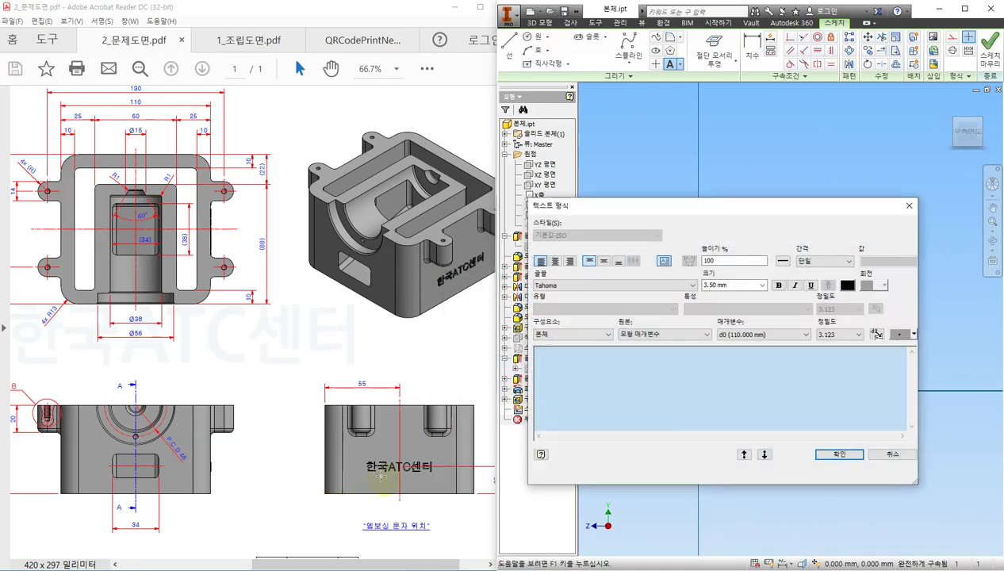
Look up the embossed text's font, alignment, size and height in the PDF drawing's notes
left_click_drag(332, 560, 190, 566)
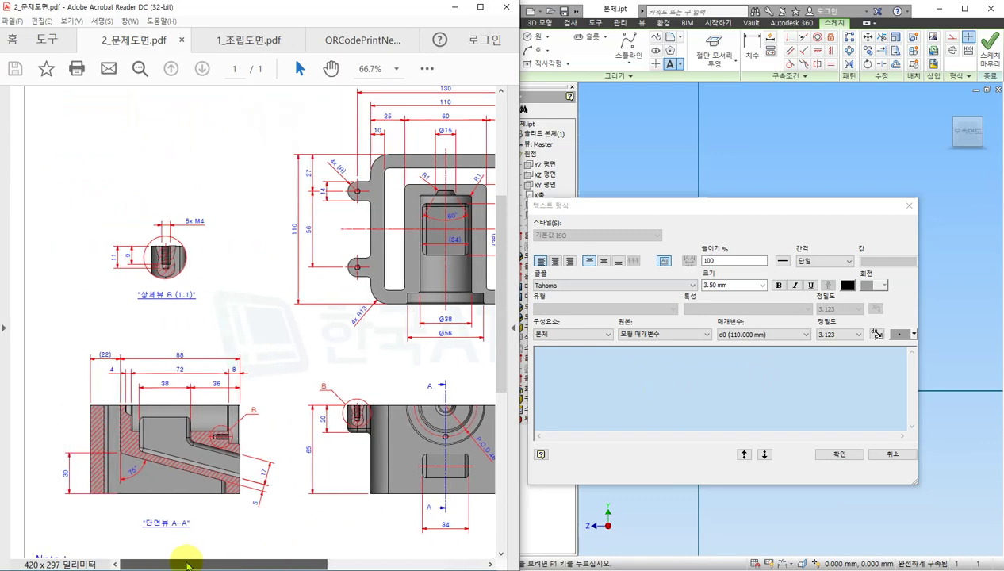
scroll(254, 506, "down", 2)
scroll(254, 505, "down", 2)
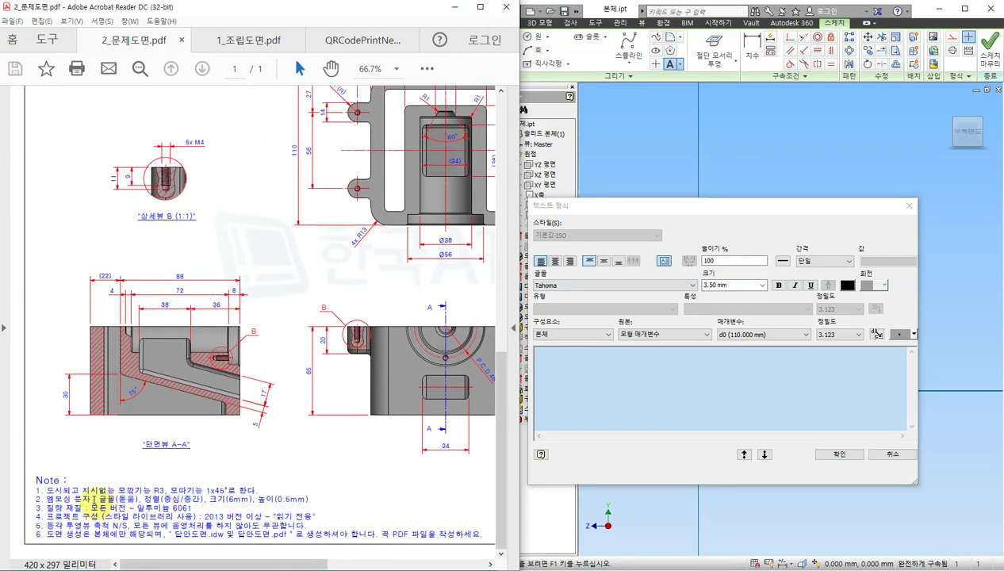
left_click_drag(98, 500, 321, 504)
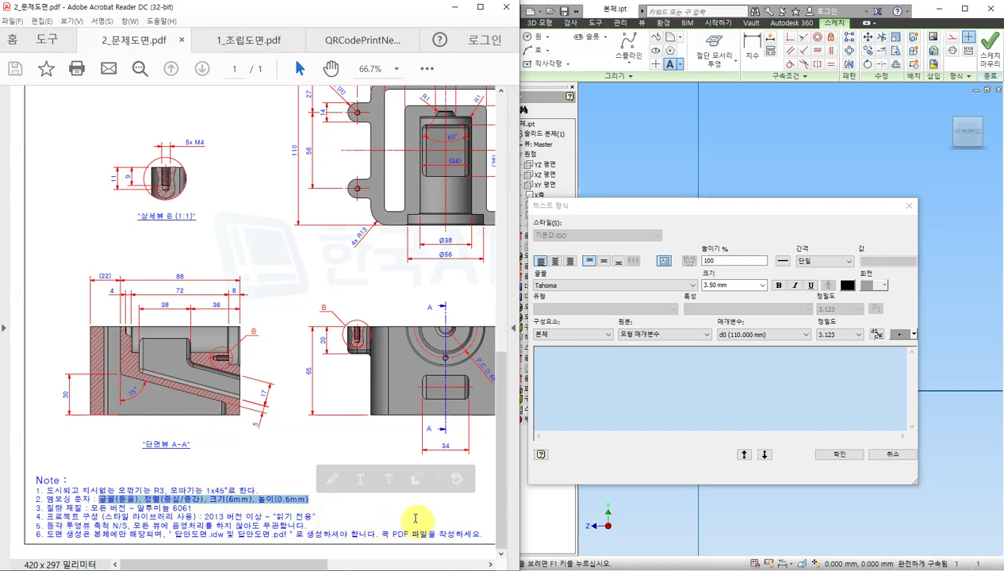
Format the text with centre and middle alignment, the 돋움 font and a size of 6 mm
left_click(611, 207)
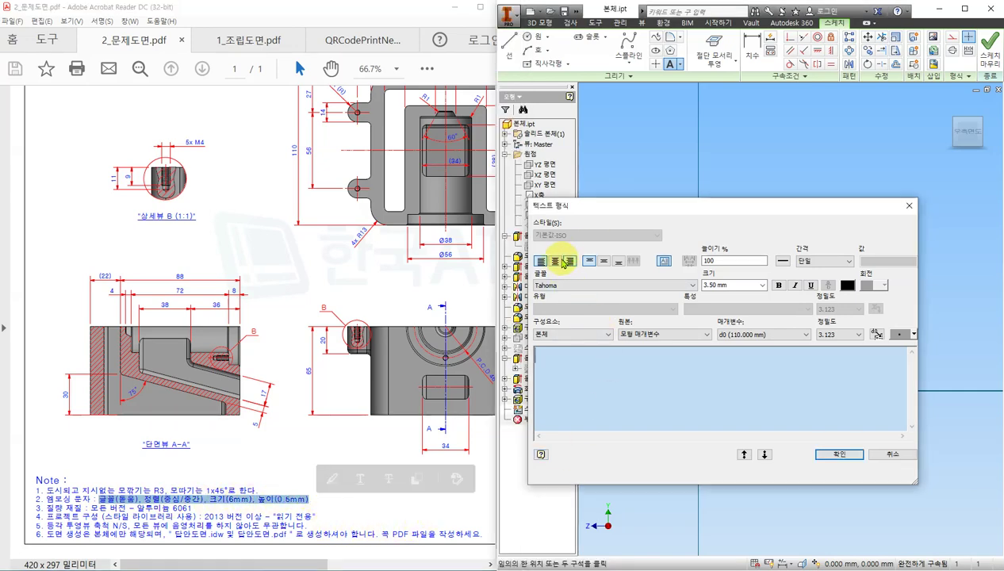
left_click(559, 261)
left_click(603, 261)
left_click(604, 285)
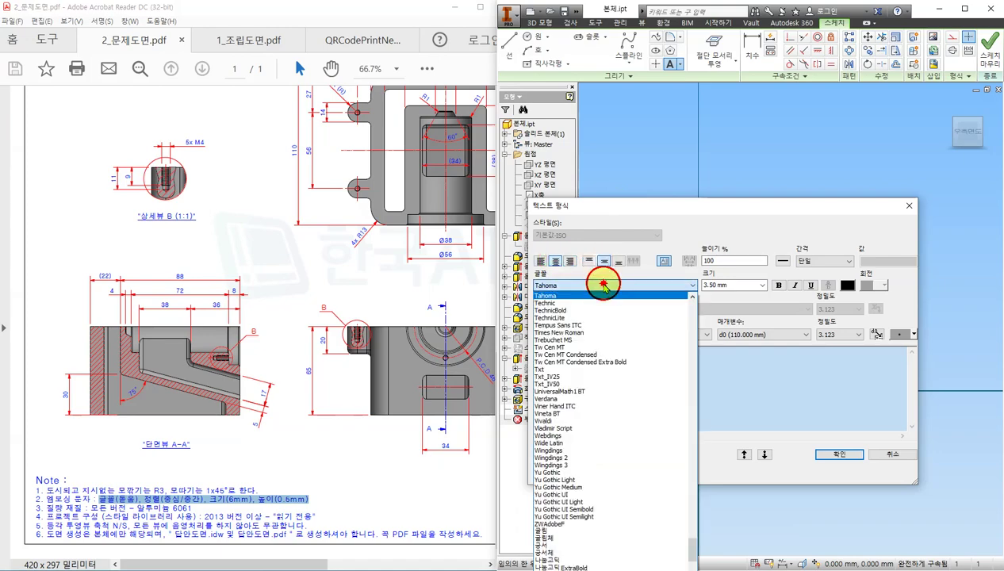
left_click(551, 564)
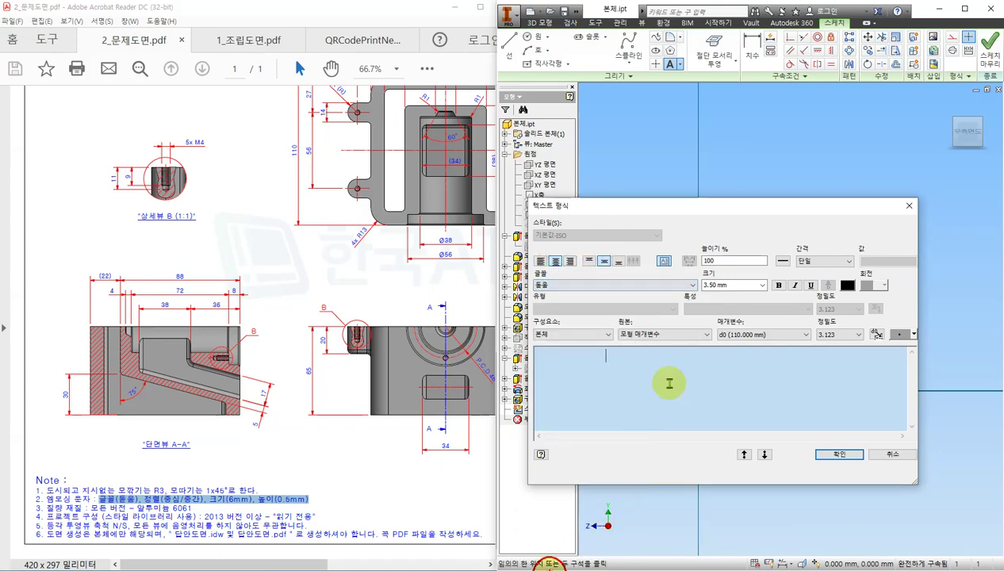
left_click(718, 285)
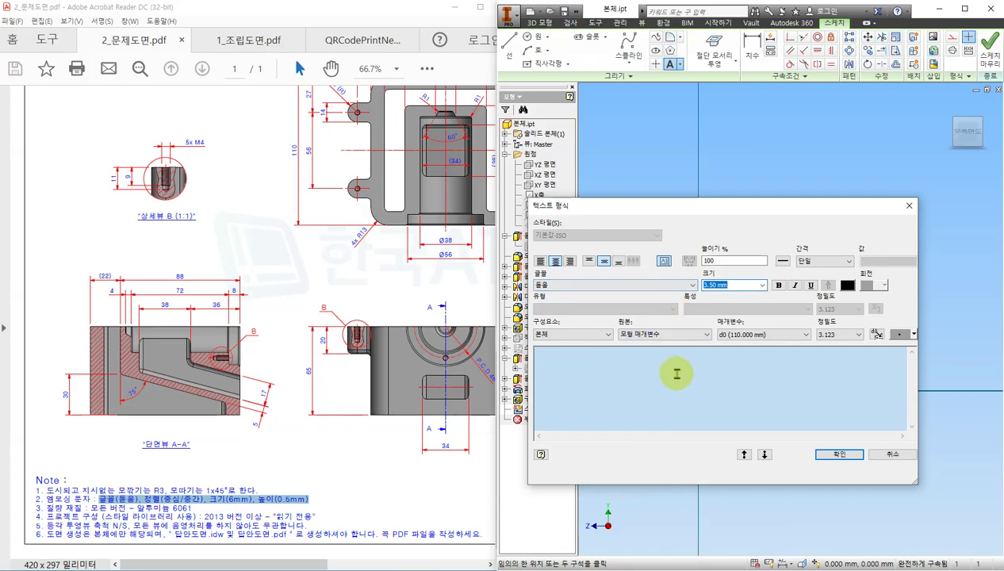
type("6")
Enter 한국ATC센터 as the text and place it in the side face sketch
left_click(631, 373)
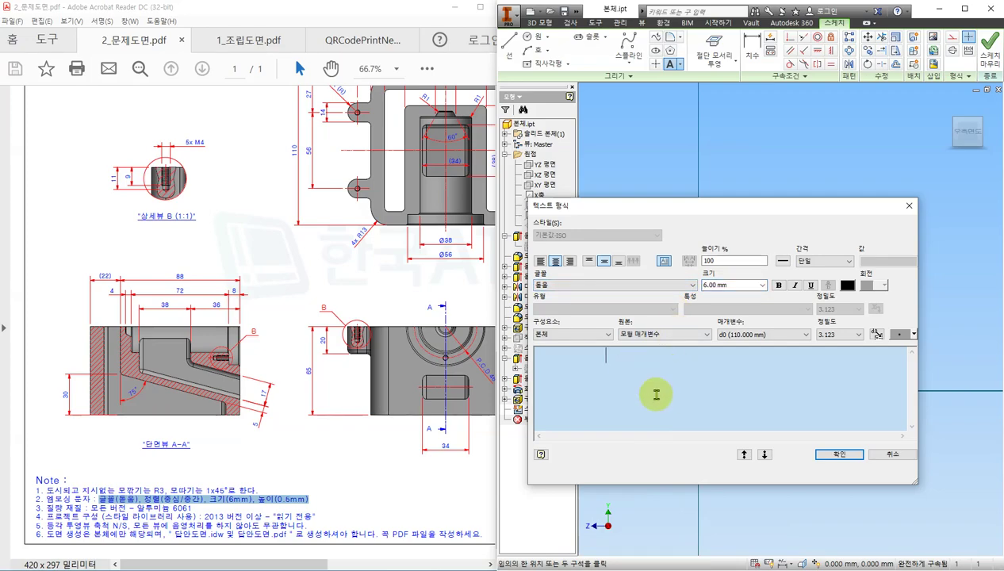
type("한국ATC센터")
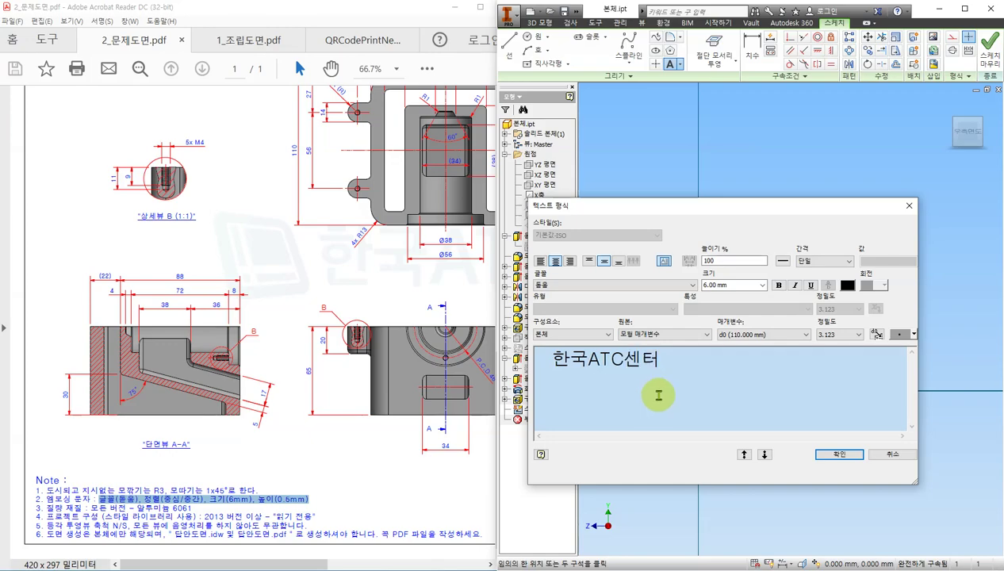
left_click(839, 454)
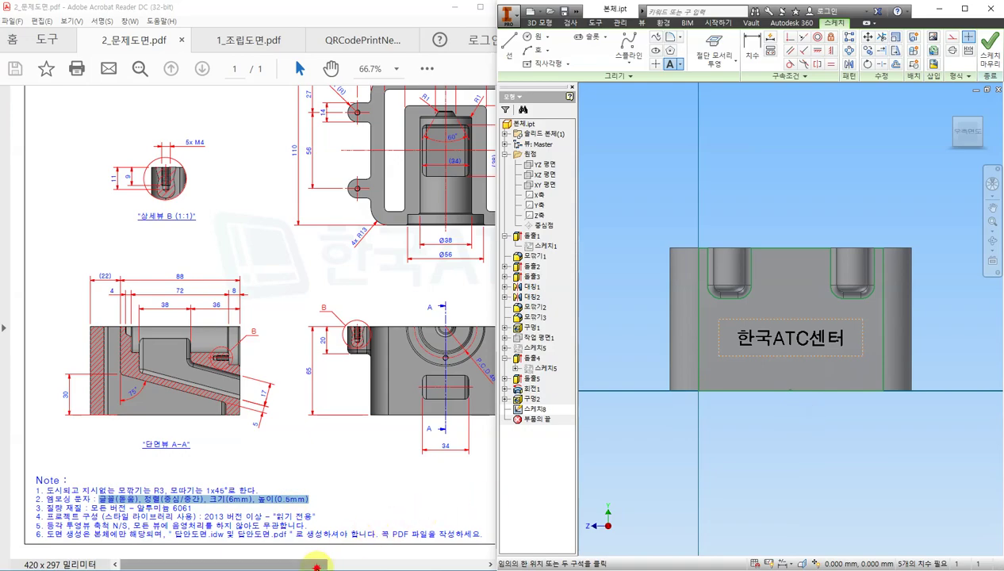
Look up the embossed text's position dimensions in the PDF drawing's side view and end text placement in the sketch
left_click_drag(320, 563, 474, 565)
left_click(444, 453)
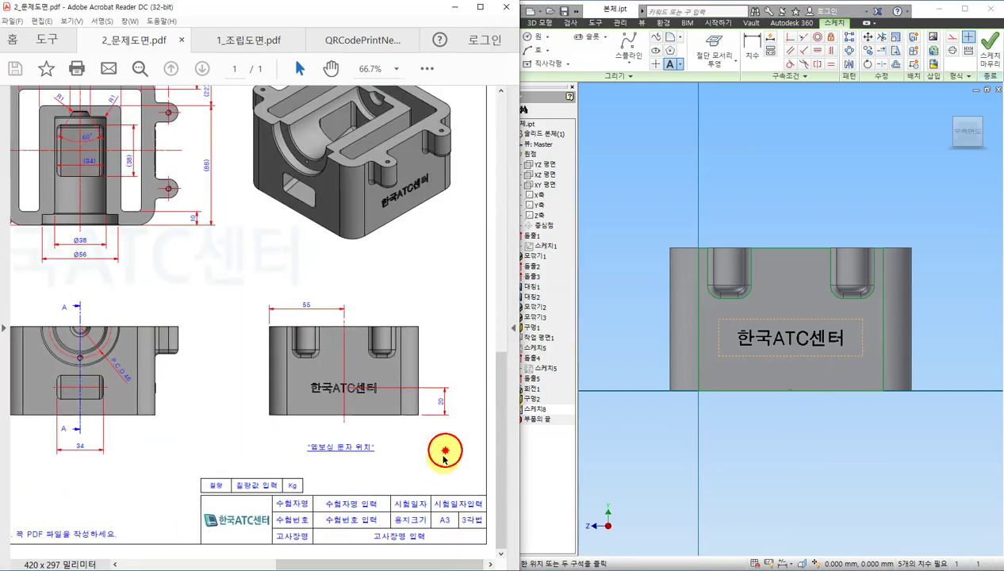
scroll(443, 460, "up", 1, "ctrl")
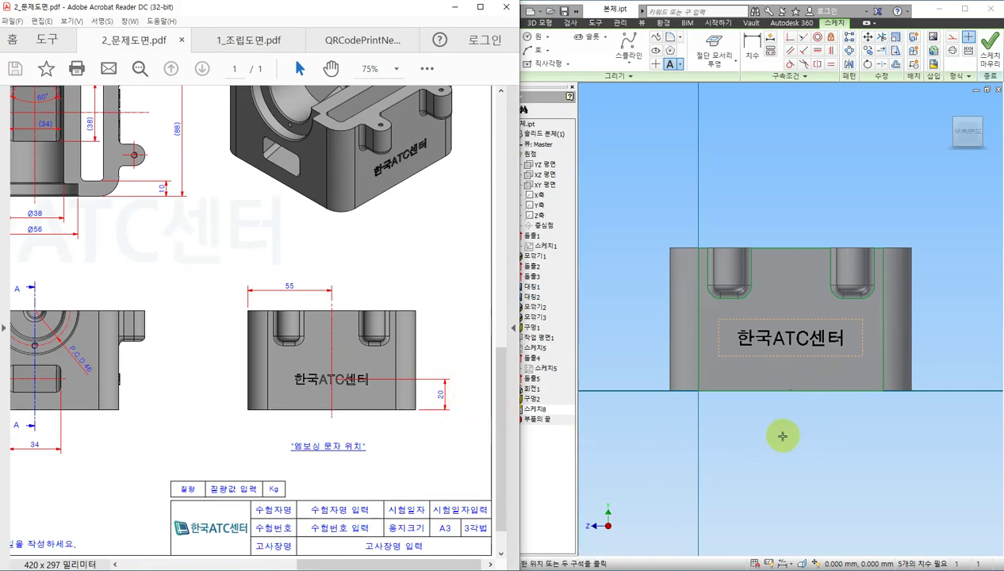
left_click(784, 438)
key("Escape")
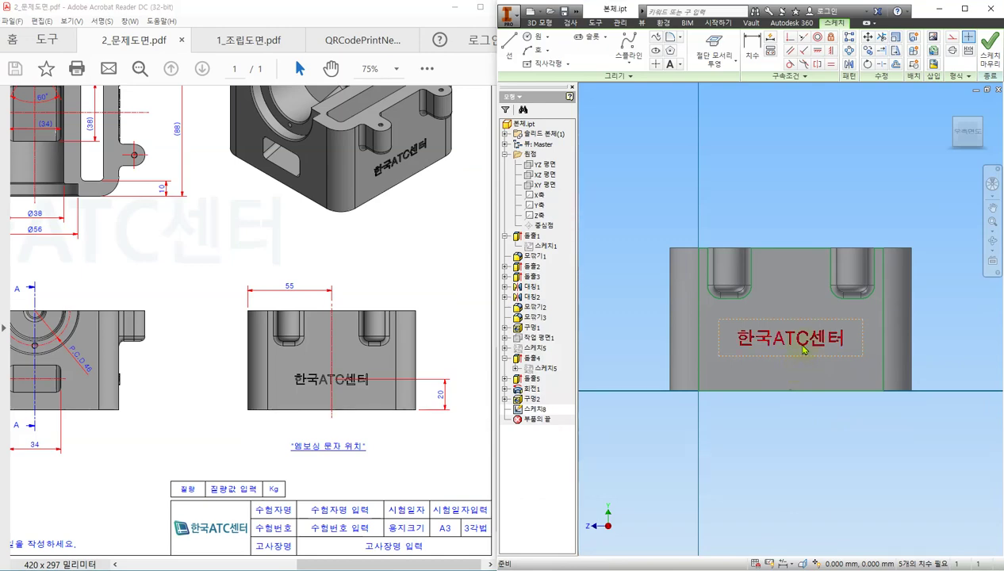
Turn off the text box frame around the 한국ATC센터 sketch text
right_click(804, 349)
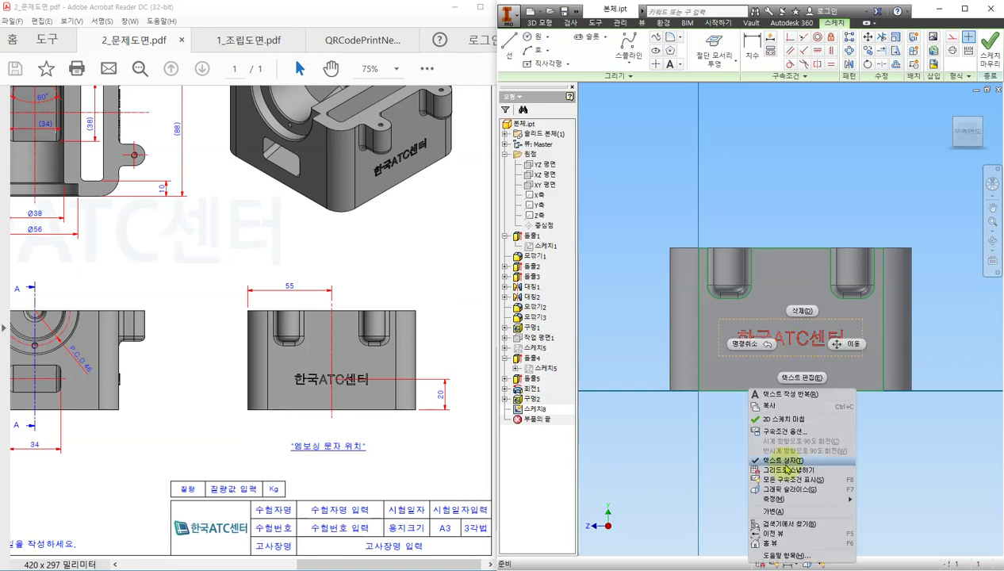
left_click(785, 461)
scroll(814, 421, "up", 3)
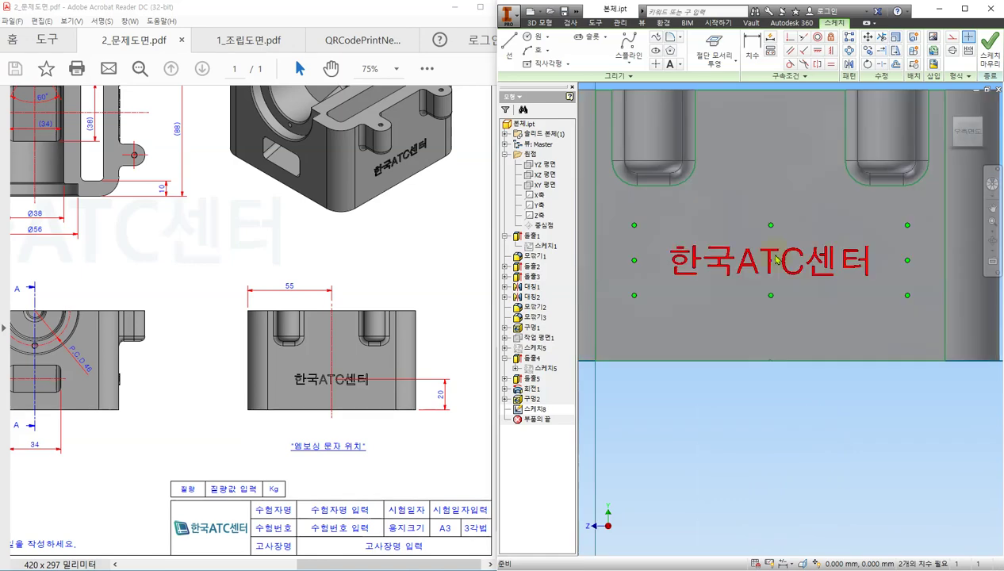
scroll(775, 270, "down", 4)
scroll(779, 269, "up", 2)
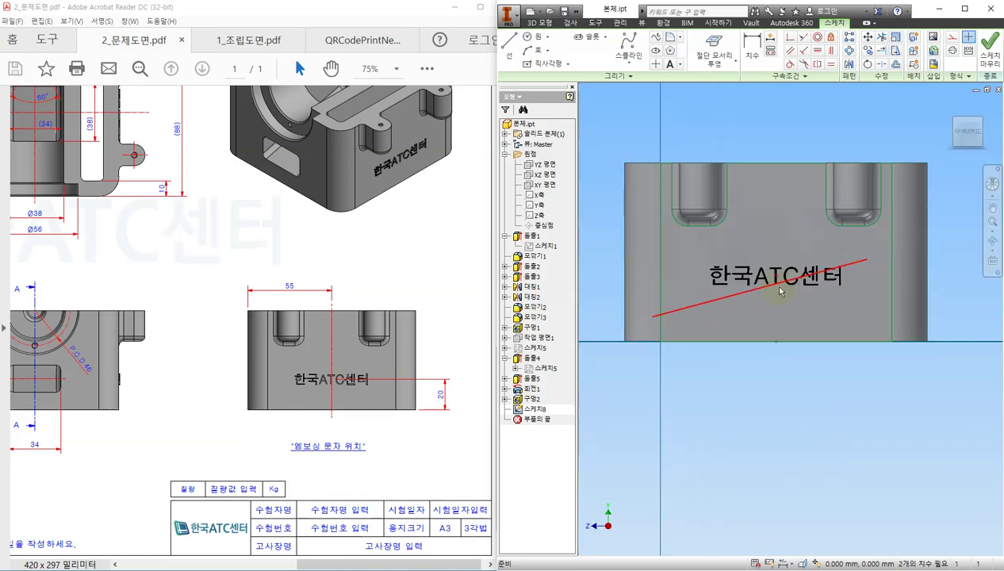
Dimension the text's centre 55 mm horizontally from the body's left vertical edge
left_click(750, 58)
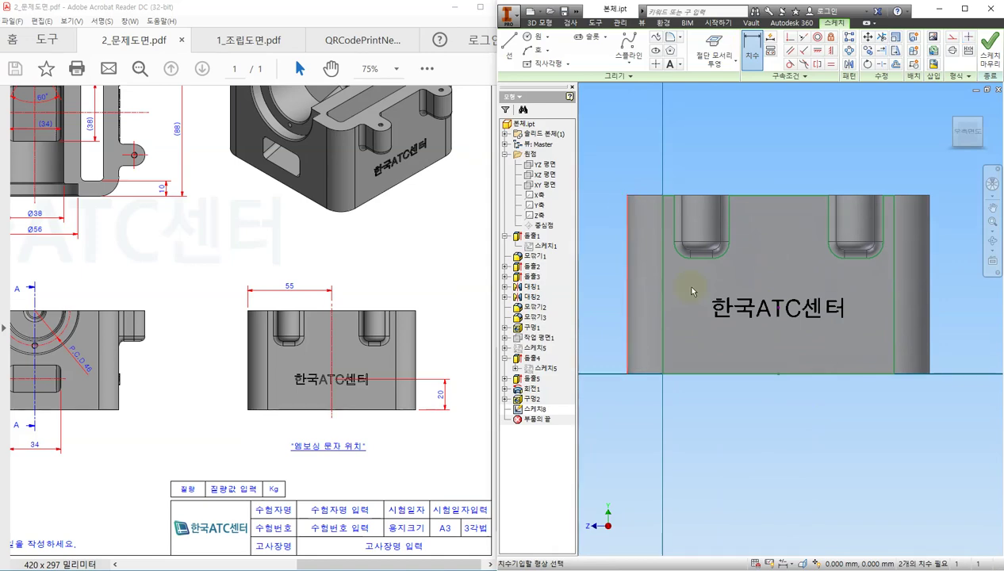
left_click(780, 311)
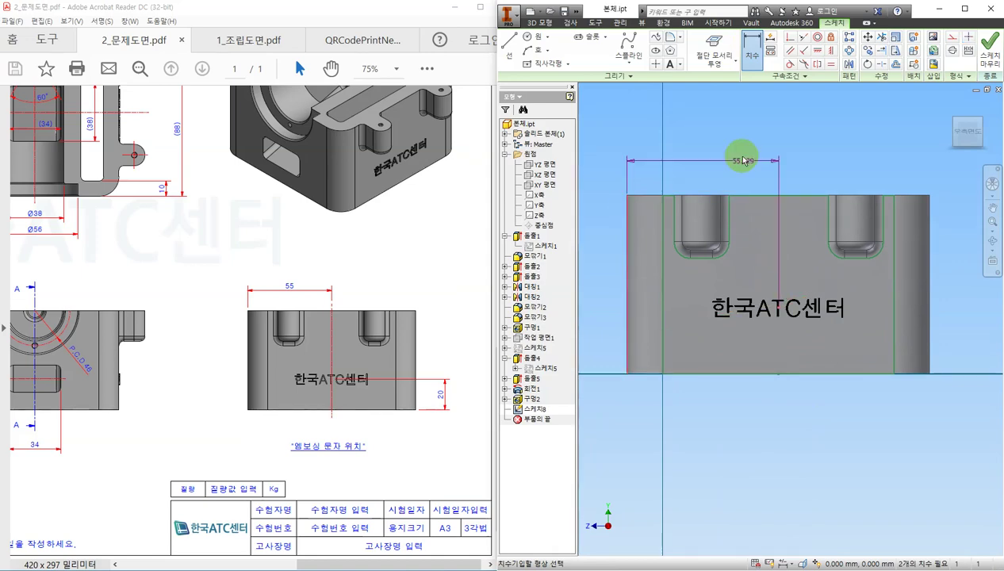
left_click(739, 157)
type("55")
key("Return")
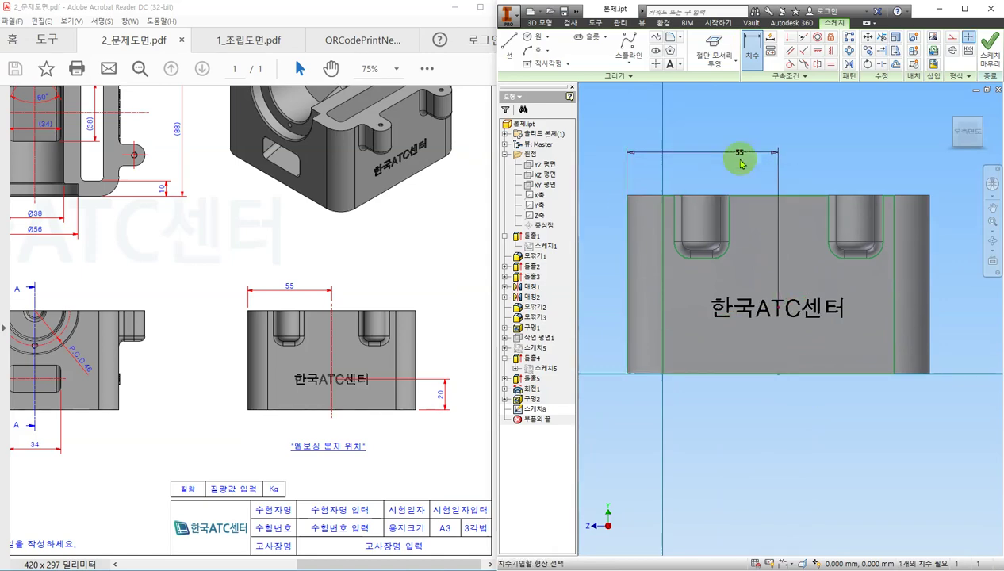
Dimension the text's centre 20 mm above the body's bottom edge and finish the sketch
left_click(779, 311)
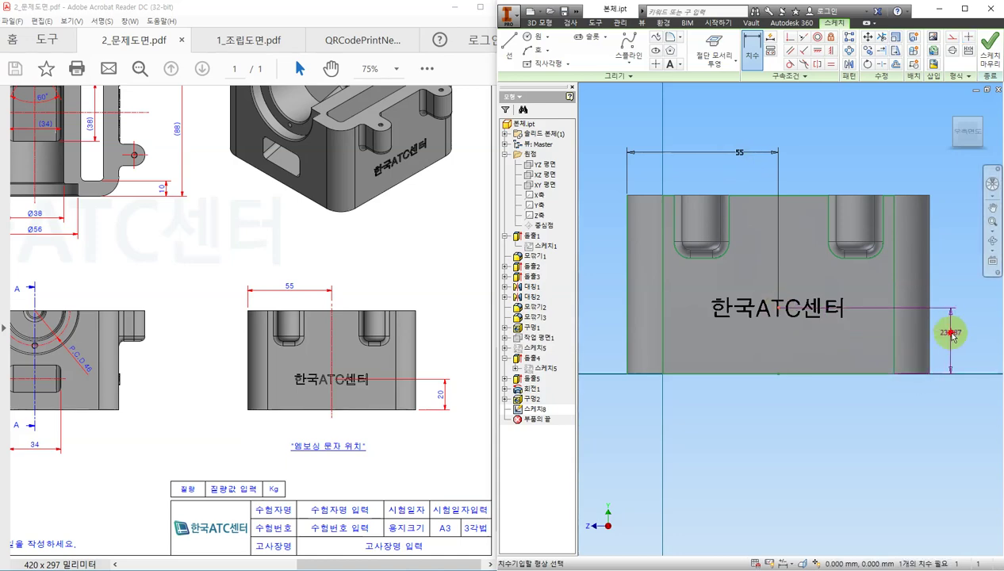
left_click(952, 333)
type("20")
key("Return")
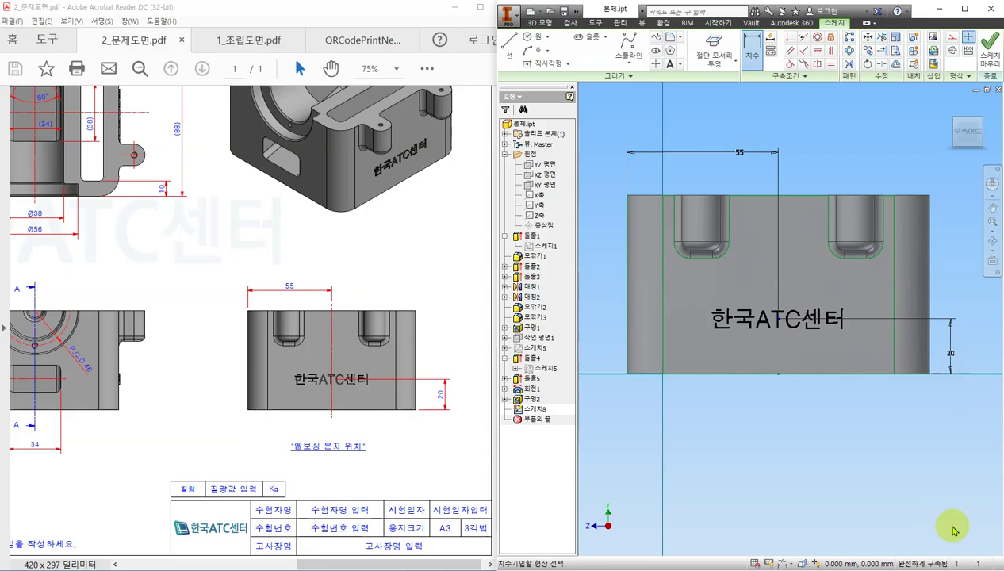
left_click(986, 61)
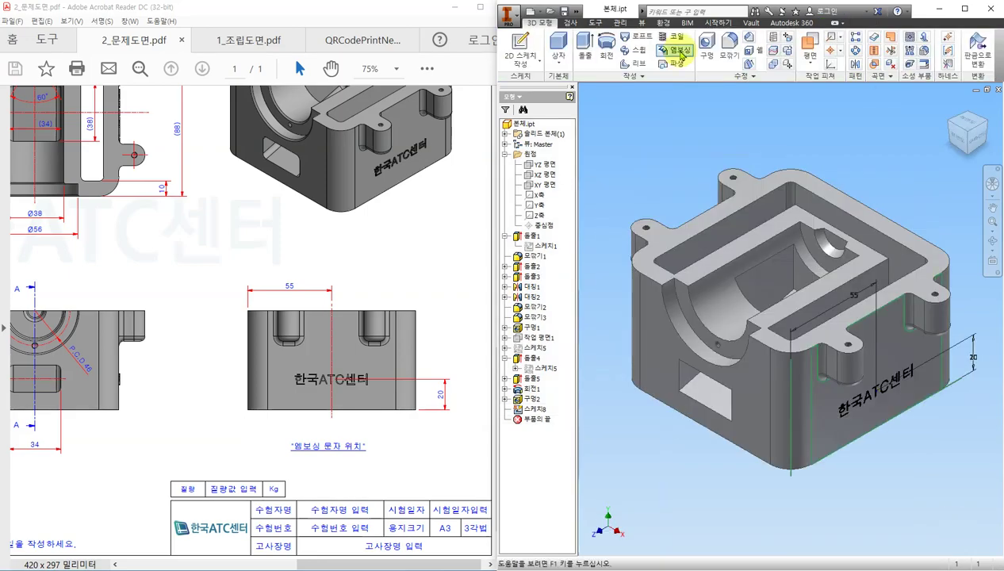
Emboss the 한국ATC센터 text 0.5 mm outward from the body's side face
left_click(680, 52)
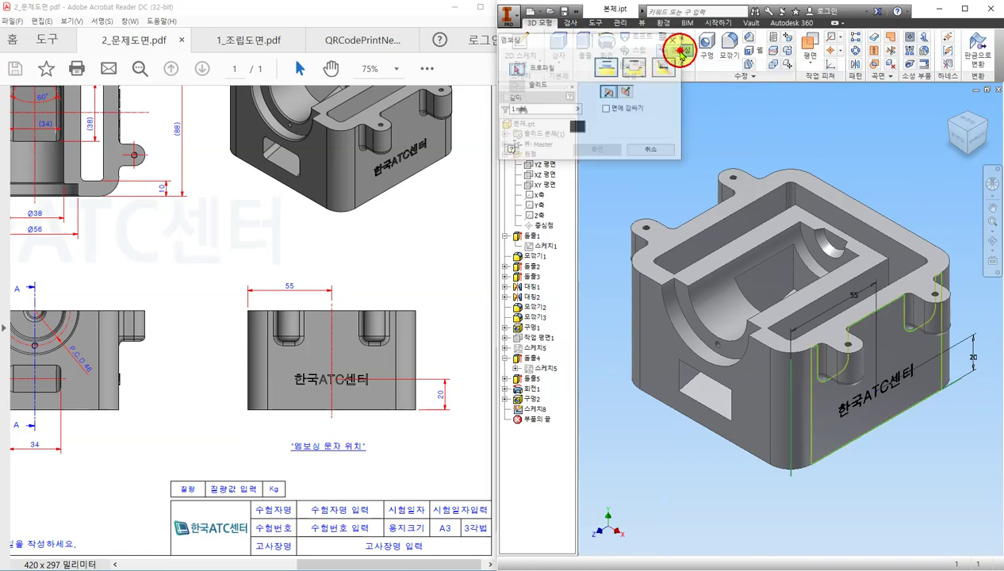
left_click(895, 390)
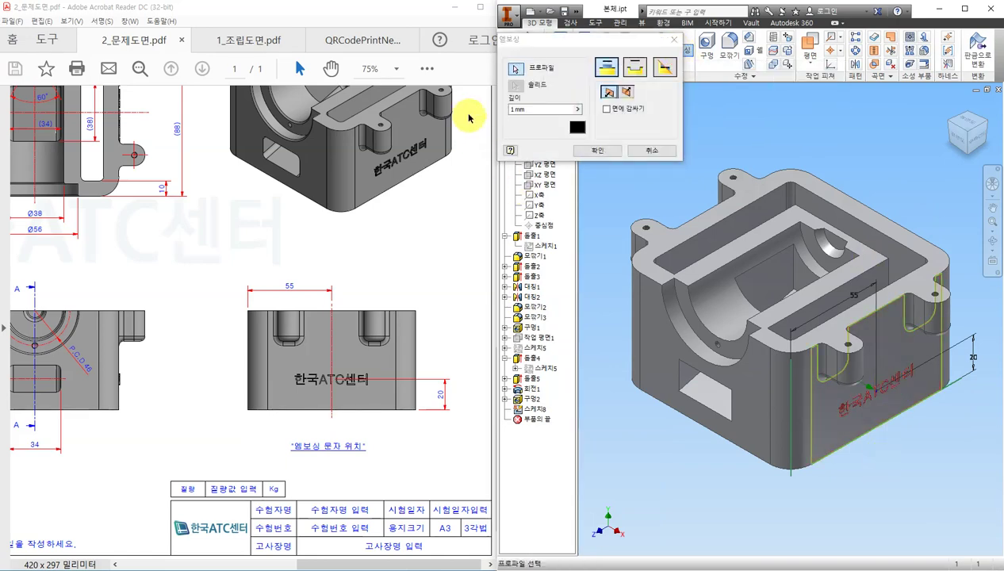
left_click_drag(538, 109, 501, 112)
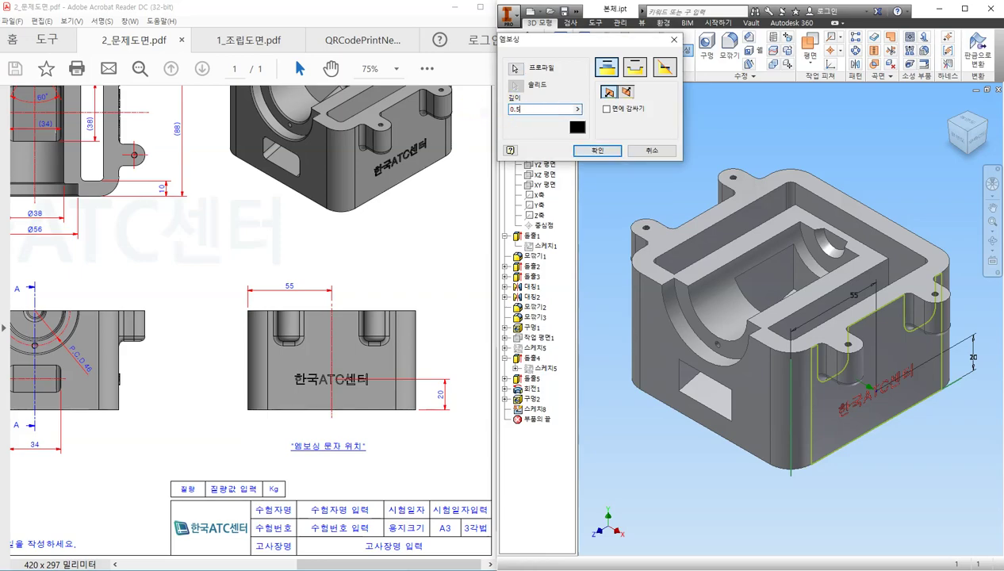
type("0.5")
scroll(872, 421, "up", 3)
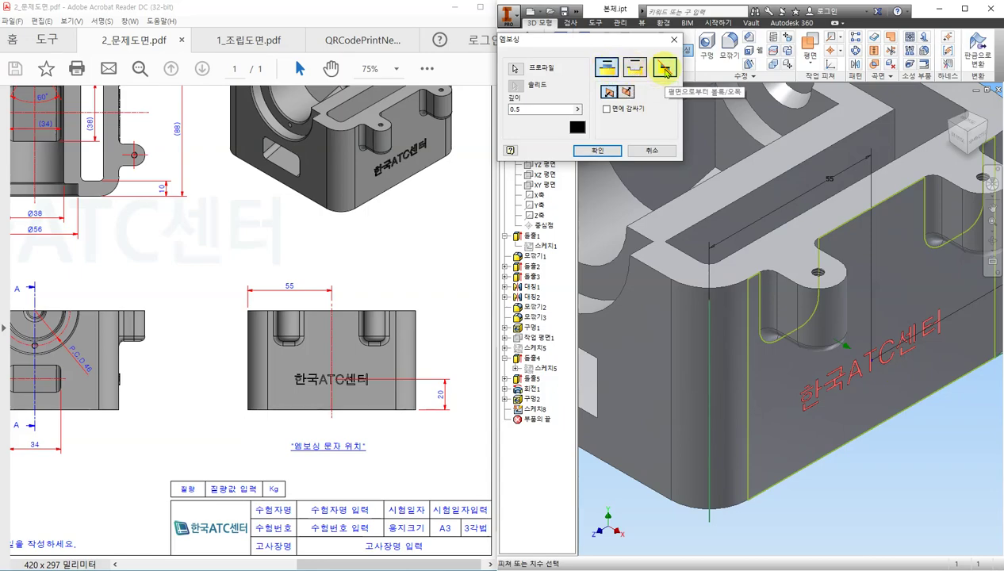
left_click(604, 69)
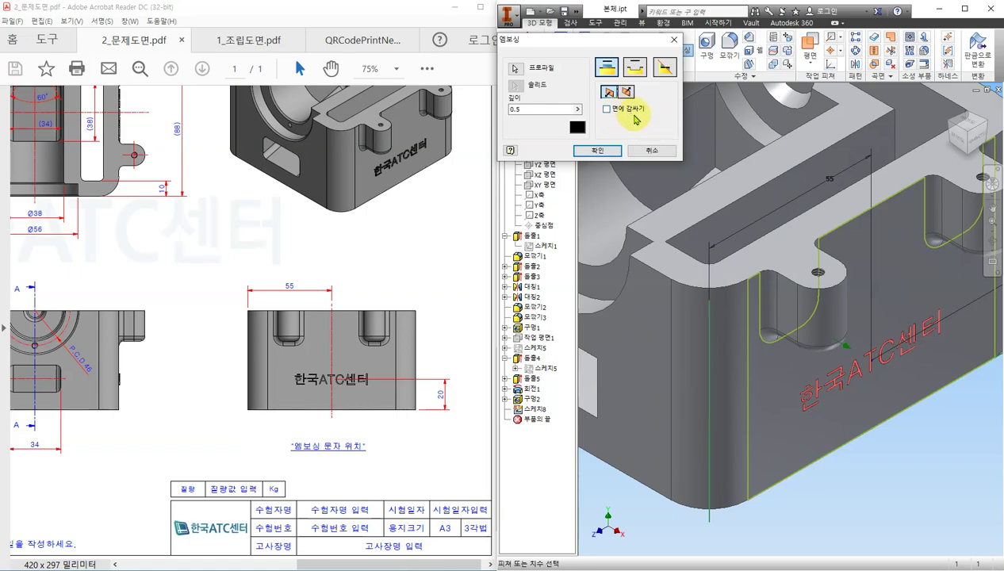
left_click(613, 152)
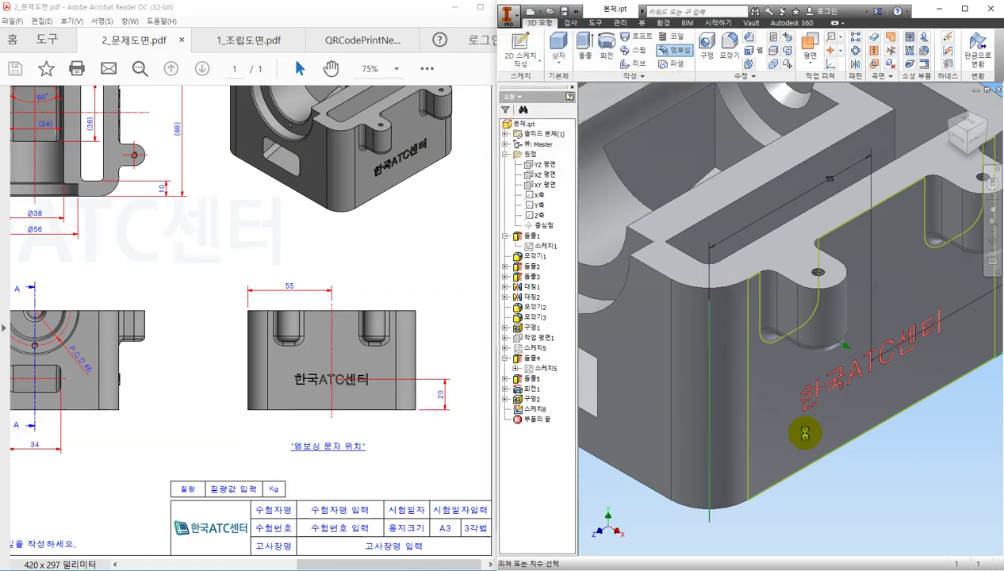
Inspect the embossed text from several angles and compare the body with the PDF drawing's views and notes
middle_click_drag(907, 465, 895, 461, "shift")
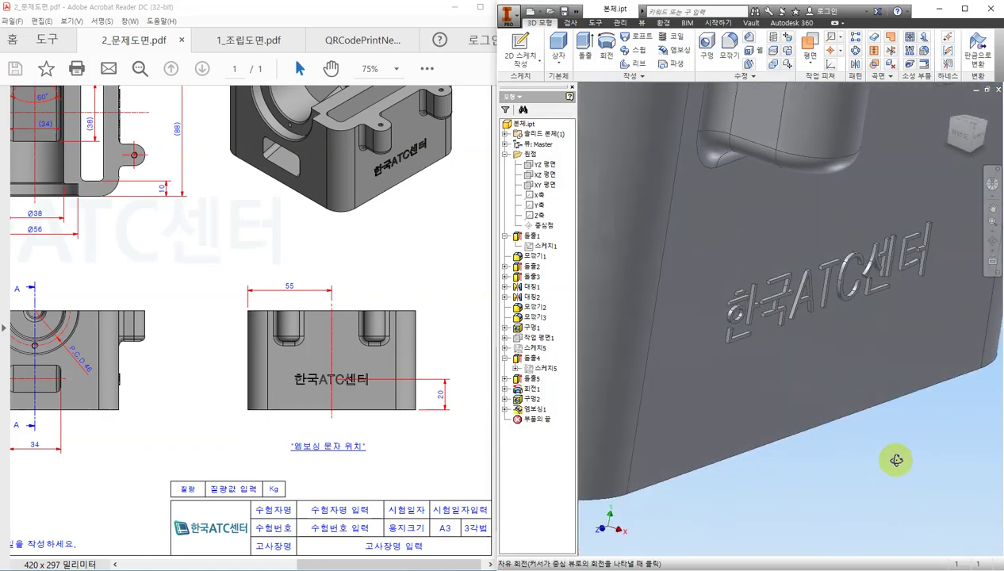
middle_click_drag(853, 418, 910, 458, "shift")
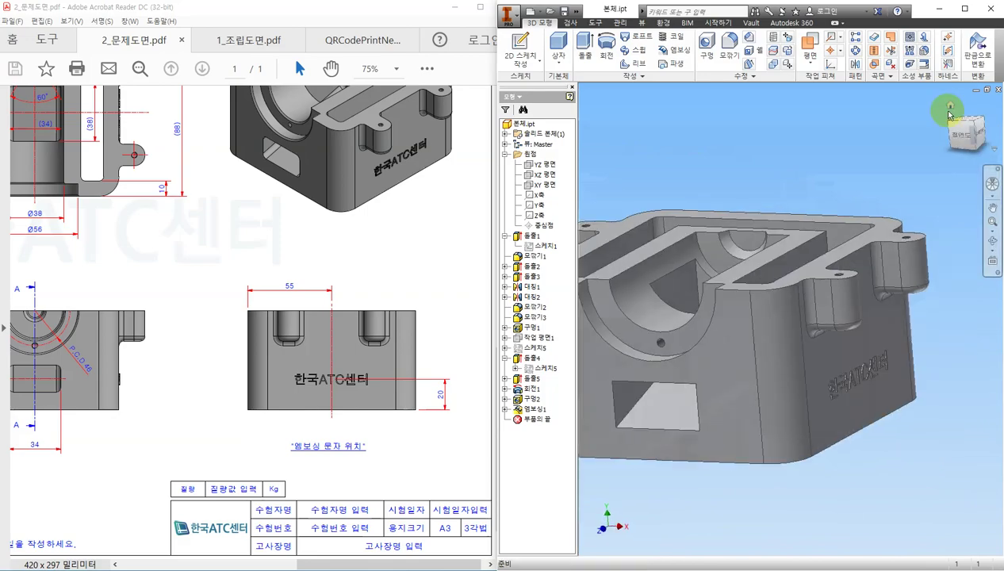
left_click(950, 108)
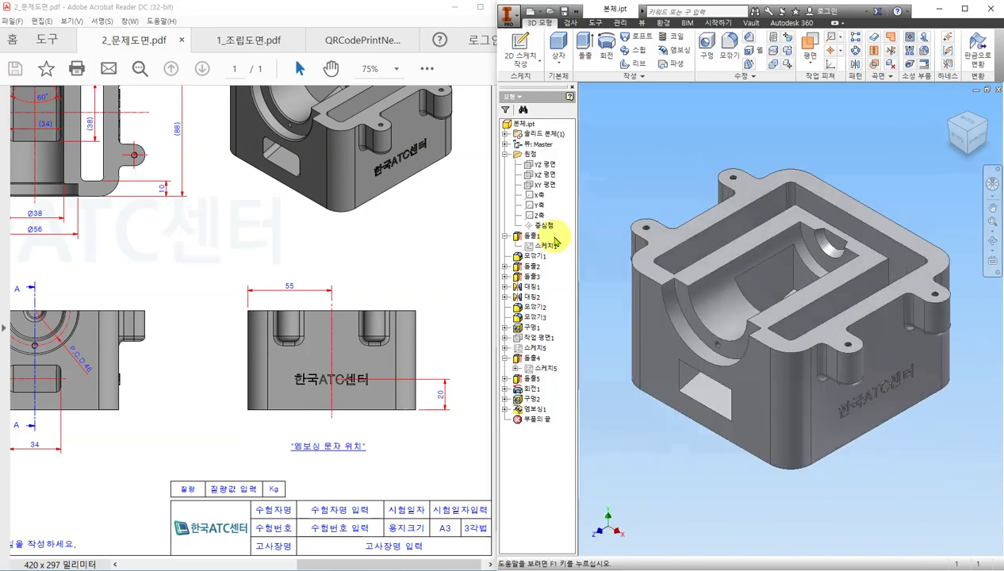
left_click(429, 254)
scroll(372, 312, "down", 3, "ctrl")
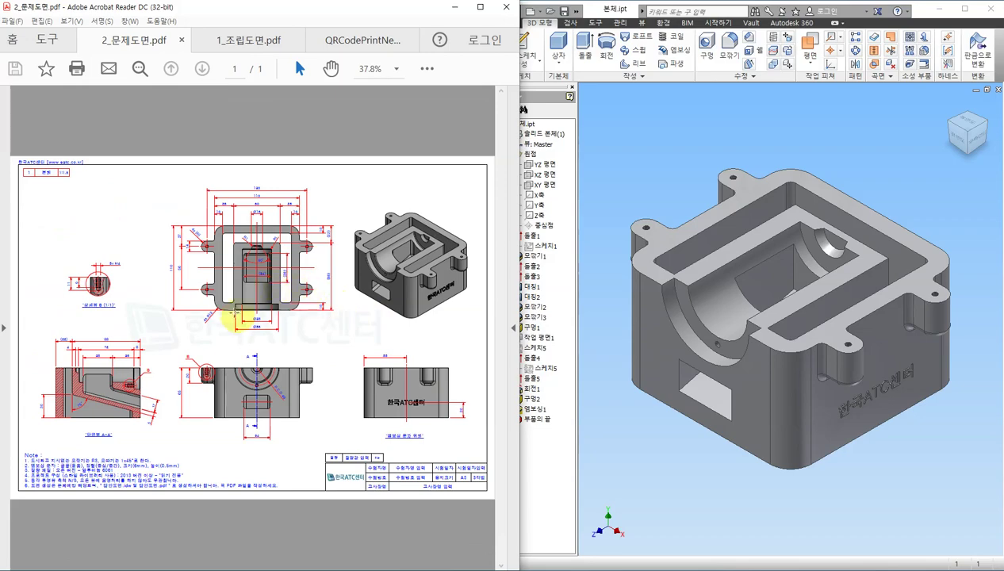
scroll(237, 316, "up", 1, "ctrl")
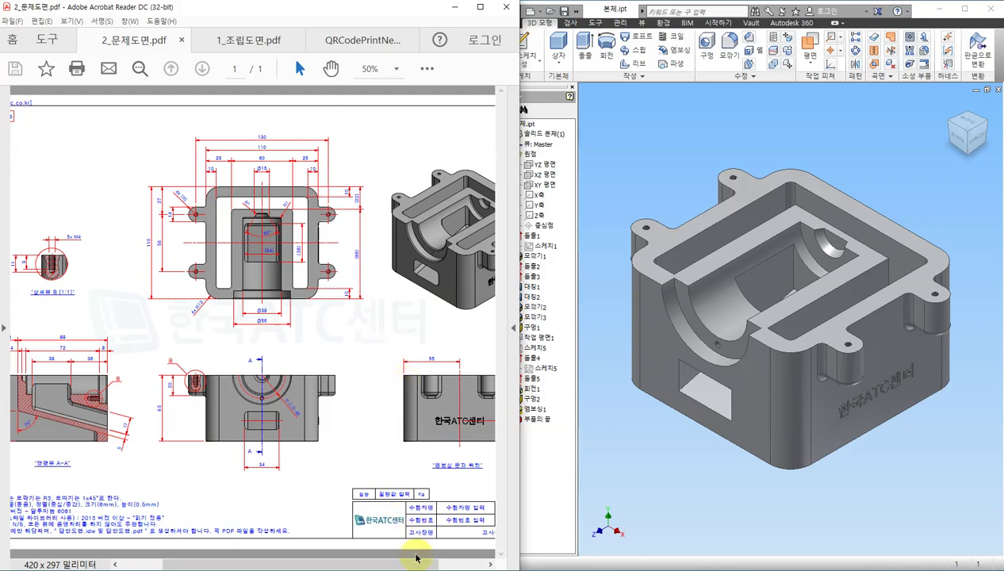
left_click_drag(413, 568, 379, 568)
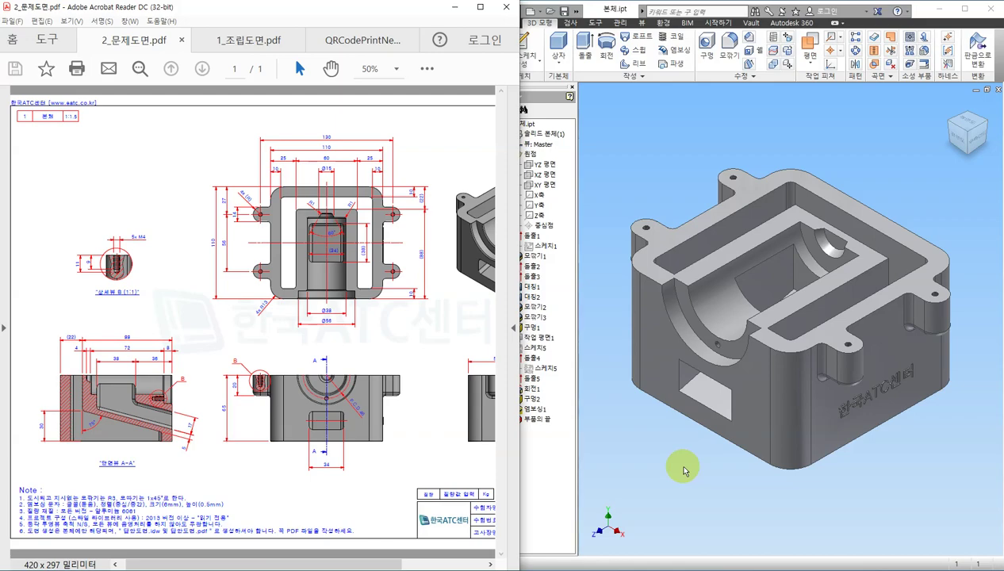
left_click(432, 349)
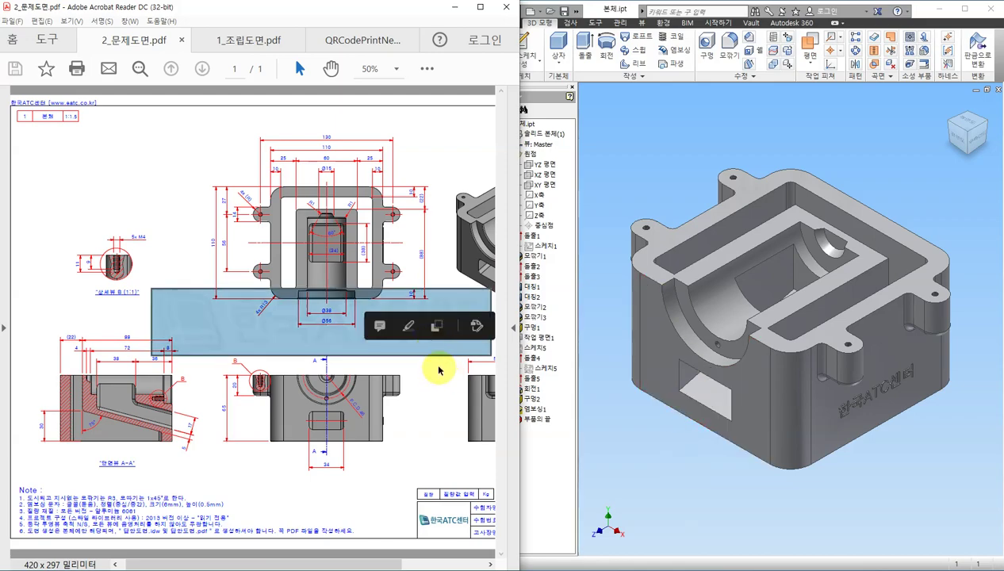
left_click(434, 381)
scroll(412, 400, "up", 2, "ctrl")
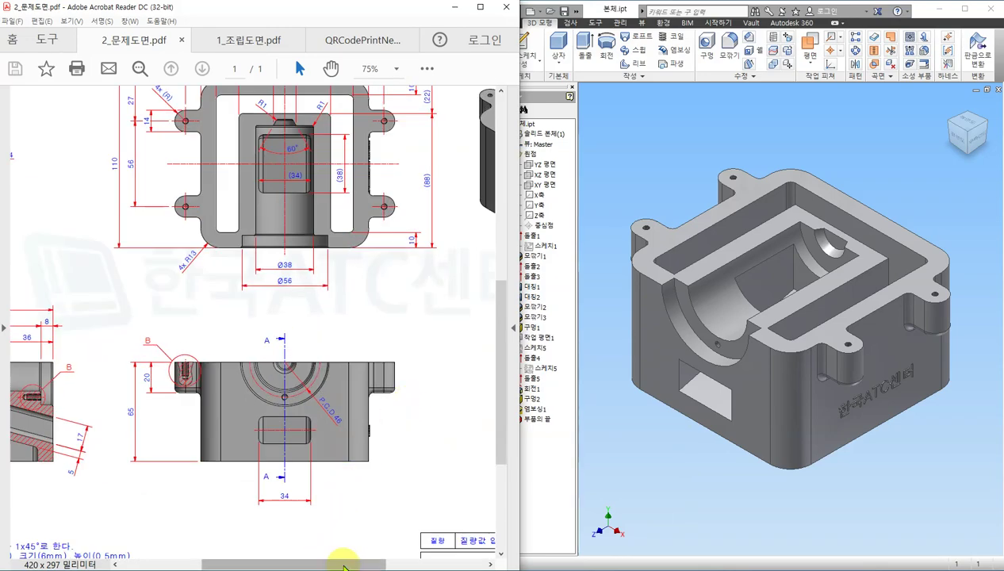
left_click_drag(336, 564, 399, 563)
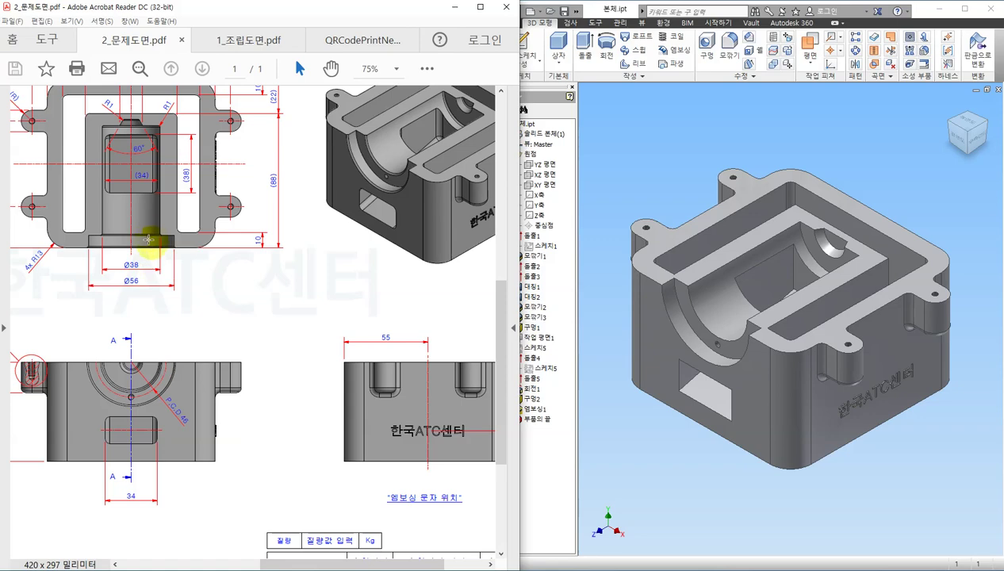
left_click(666, 470)
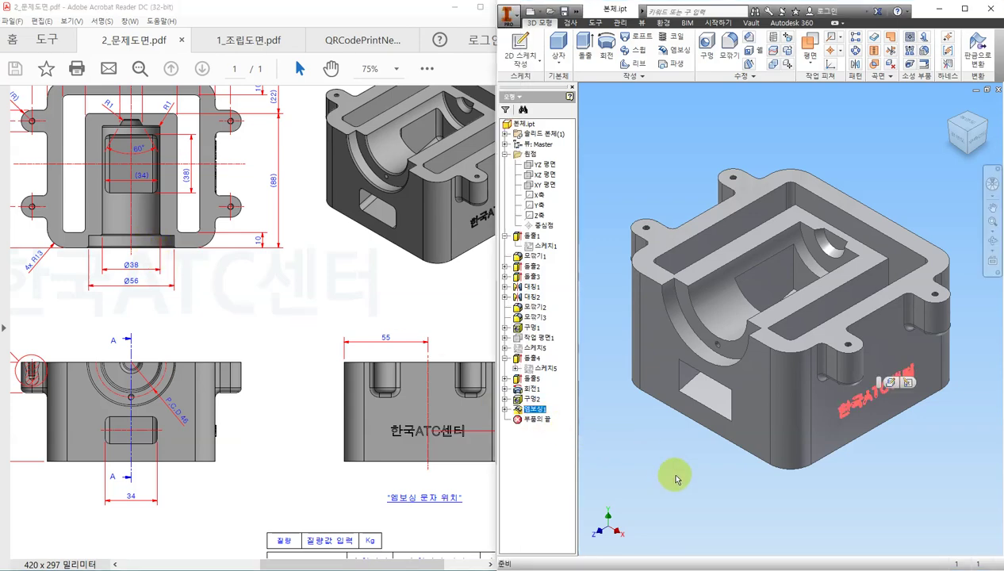
Chamfer the outer arc edge of the Ø56 recess on the body's front face by 1 mm
left_click(680, 156)
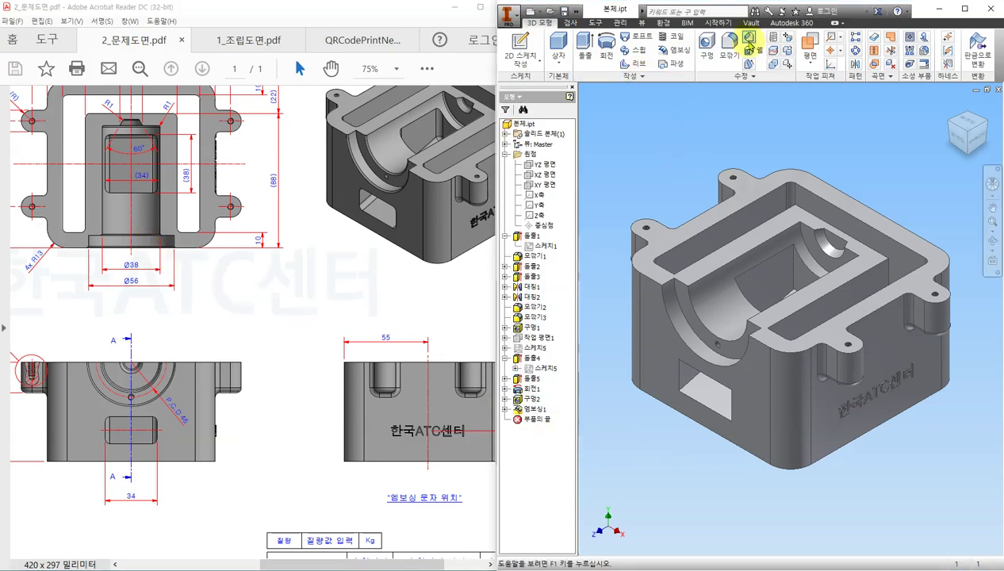
left_click(728, 51)
left_click(601, 161)
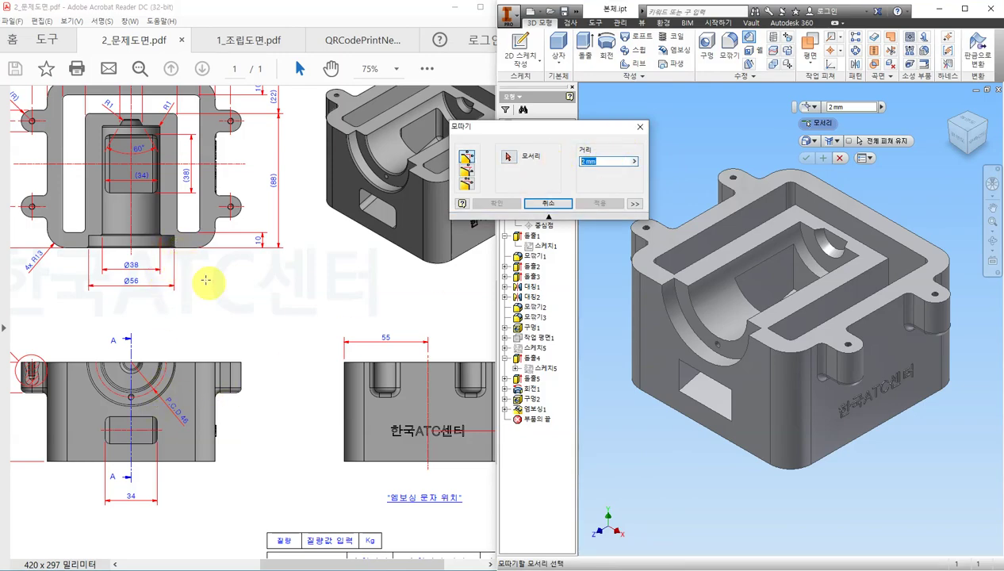
type("1")
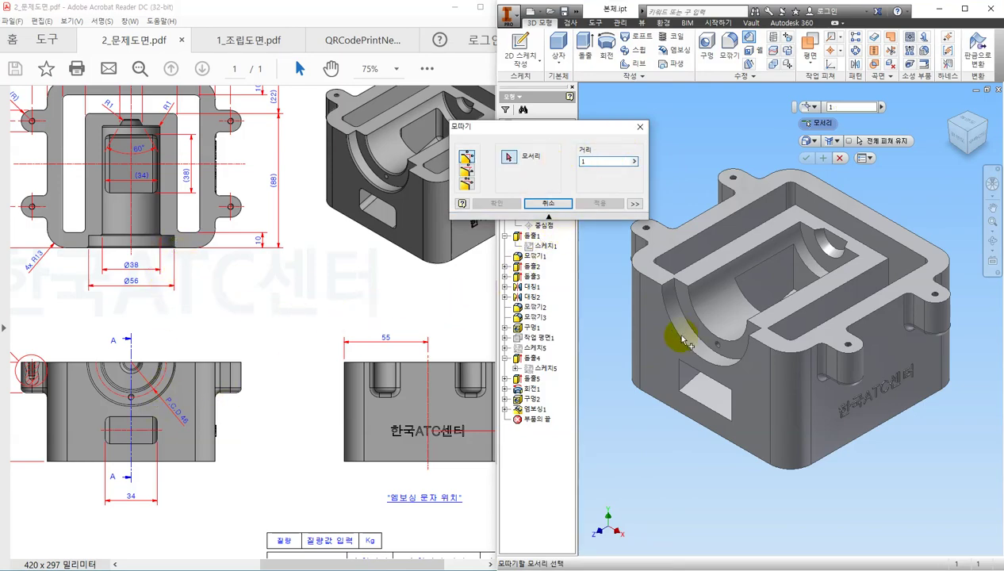
left_click(680, 341)
scroll(681, 341, "down", 3)
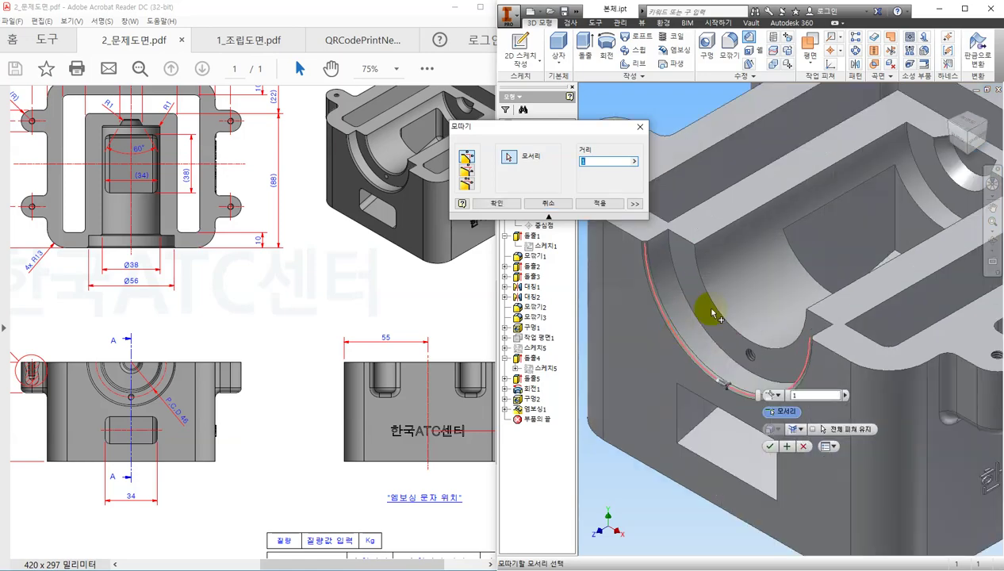
left_click(508, 203)
scroll(635, 412, "up", 3)
mouse_move(688, 498)
middle_mouse_down("shift")
mouse_move(717, 477)
mouse_move(688, 501)
middle_mouse_up("shift")
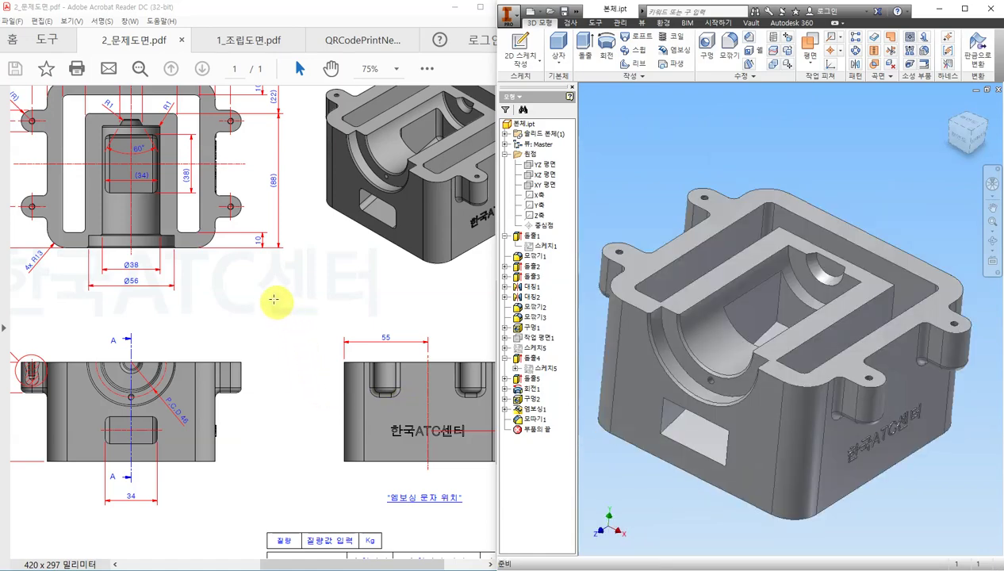
Check the two R1 callouts in the drawing's top view against the bore's inner end on the model
scroll(167, 310, "up", 2)
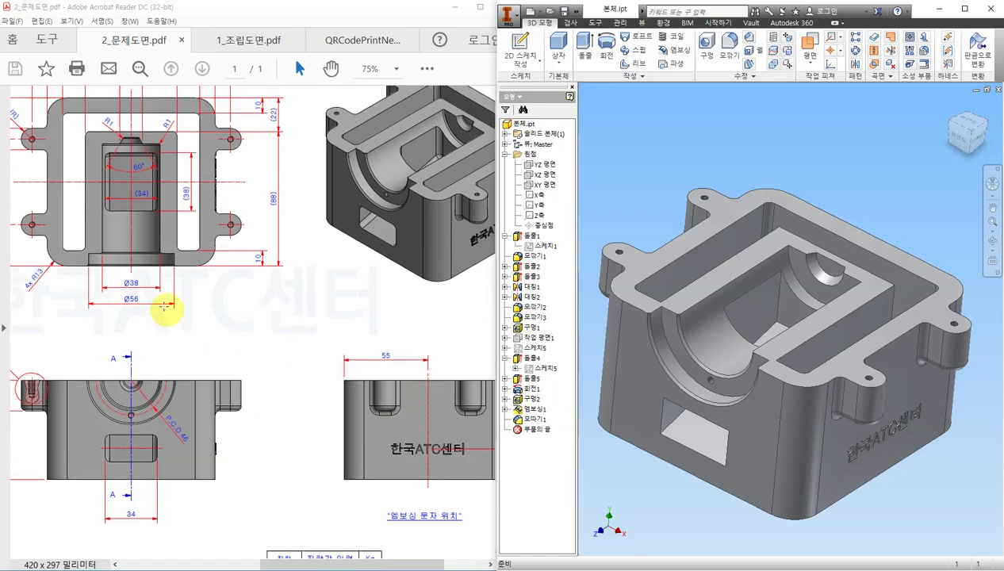
scroll(163, 305, "up", 3)
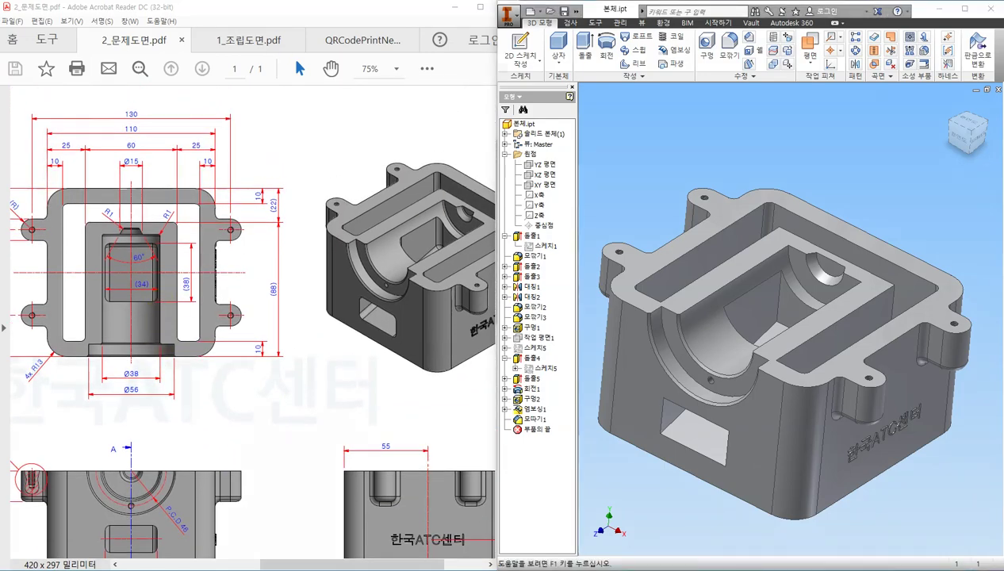
mouse_move(121, 208)
left_mouse_down()
mouse_move(101, 217)
mouse_move(117, 197)
mouse_move(158, 208)
mouse_move(184, 230)
left_mouse_up()
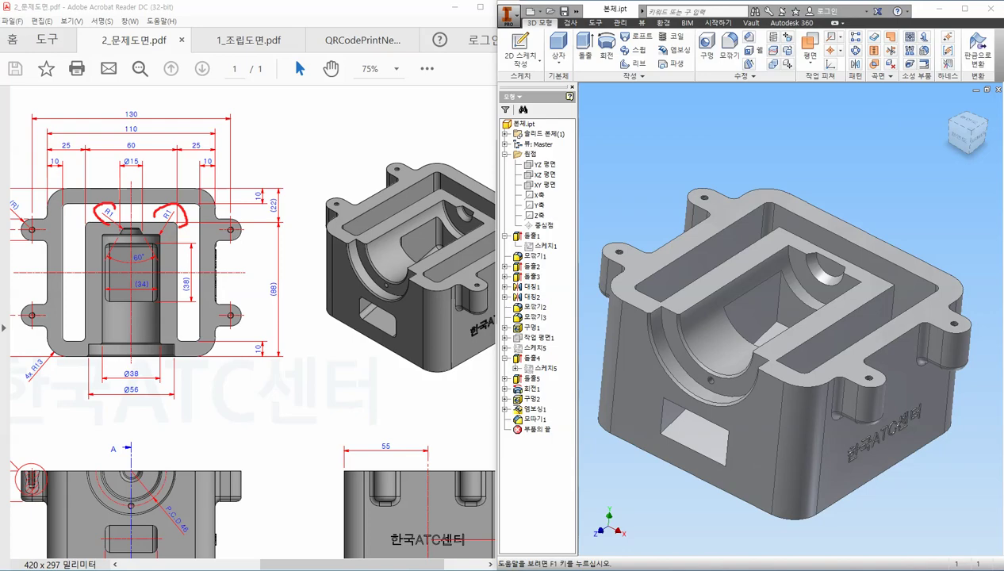
middle_click_drag(858, 179, 858, 215, "shift")
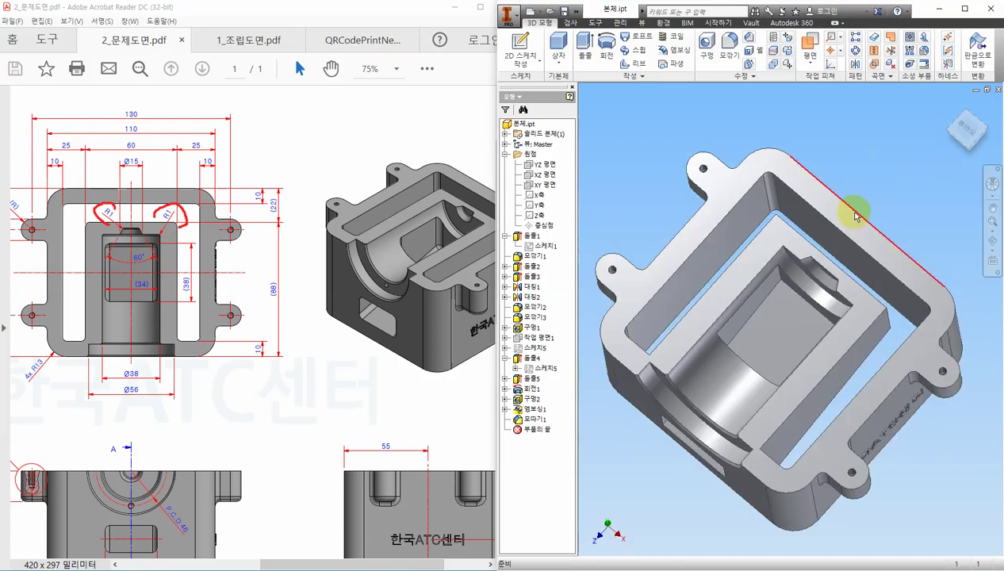
scroll(811, 205, "up", 4)
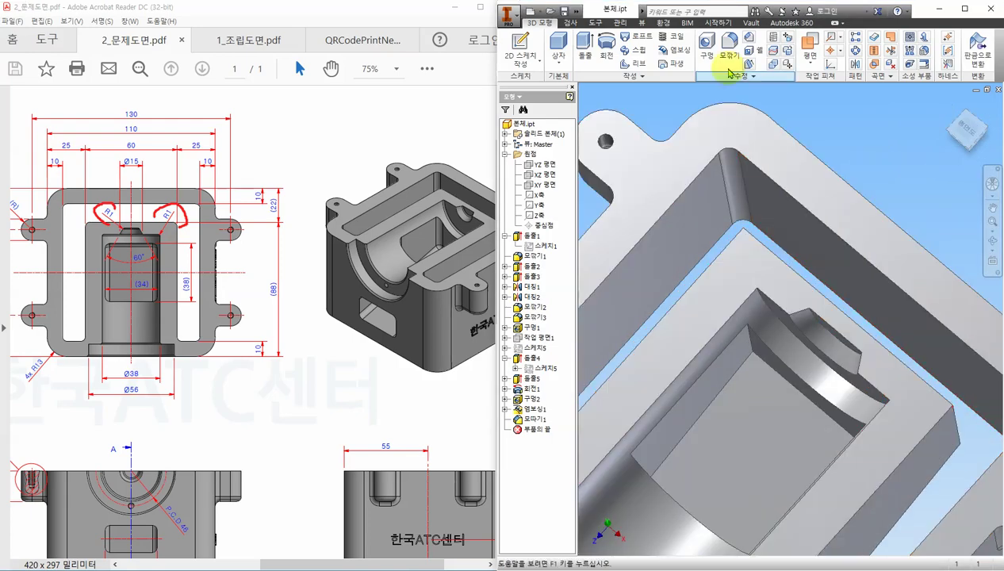
left_click(729, 51)
left_click(464, 135)
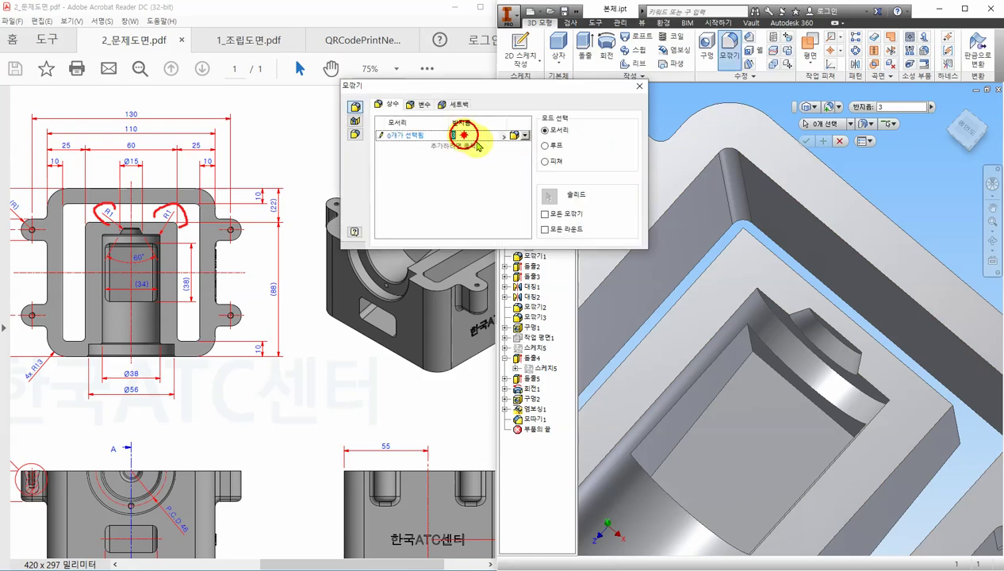
type("1")
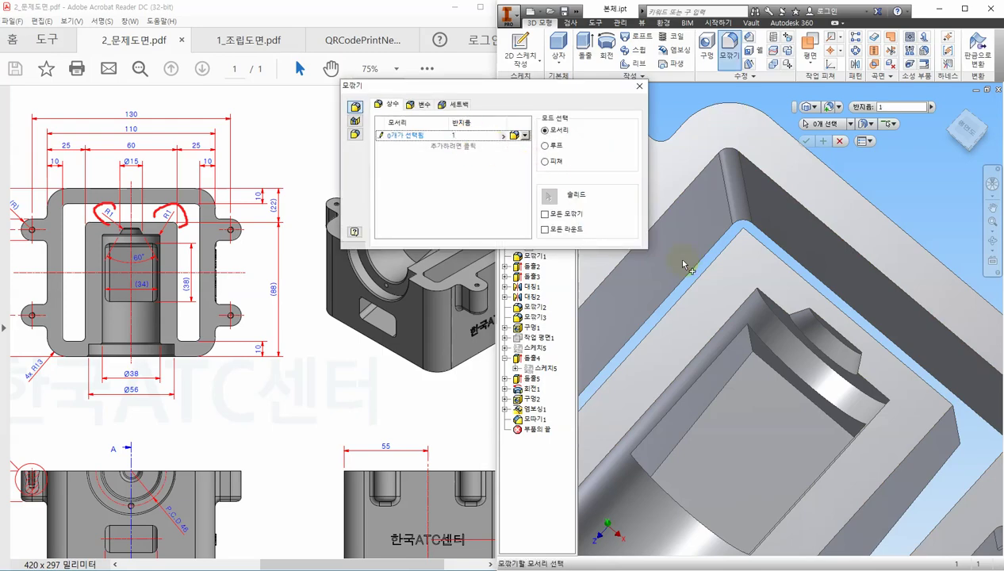
left_click(825, 319)
middle_click_drag(885, 401, 812, 393, "shift")
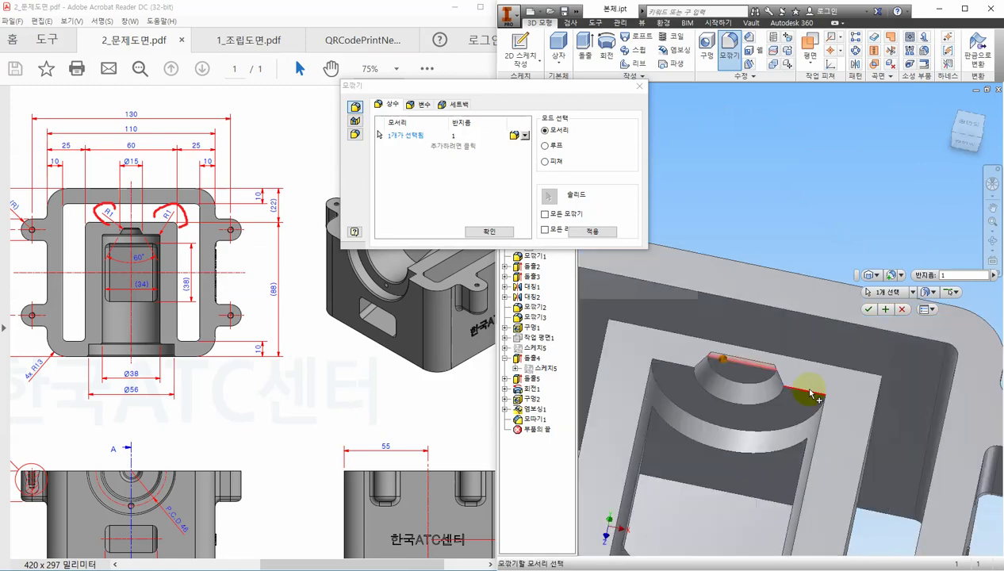
key("Escape")
Fillet the arc edges at the cone's small end and the bore's inner end with a 1 mm radius
left_click(728, 44)
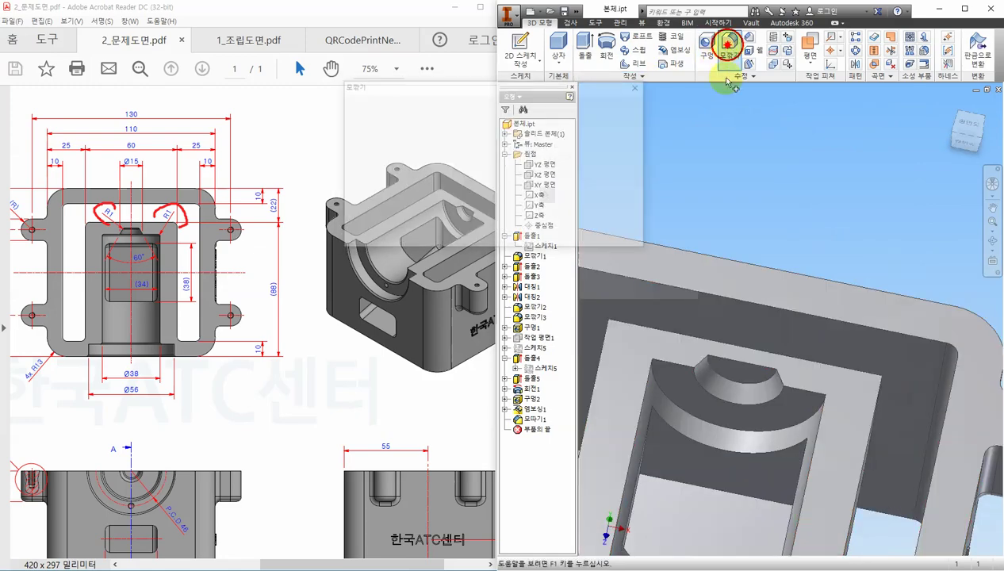
left_click(726, 381)
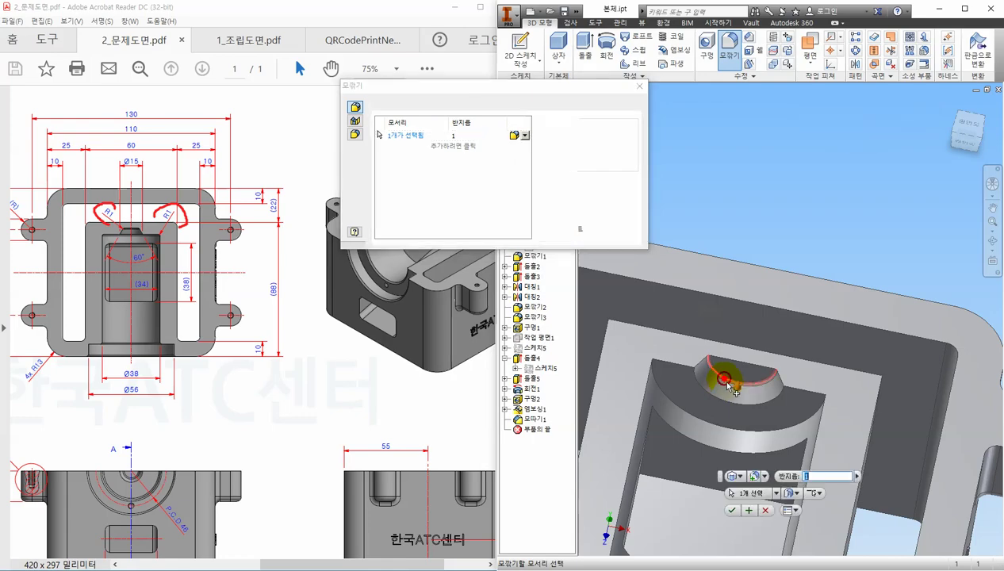
left_click(808, 428)
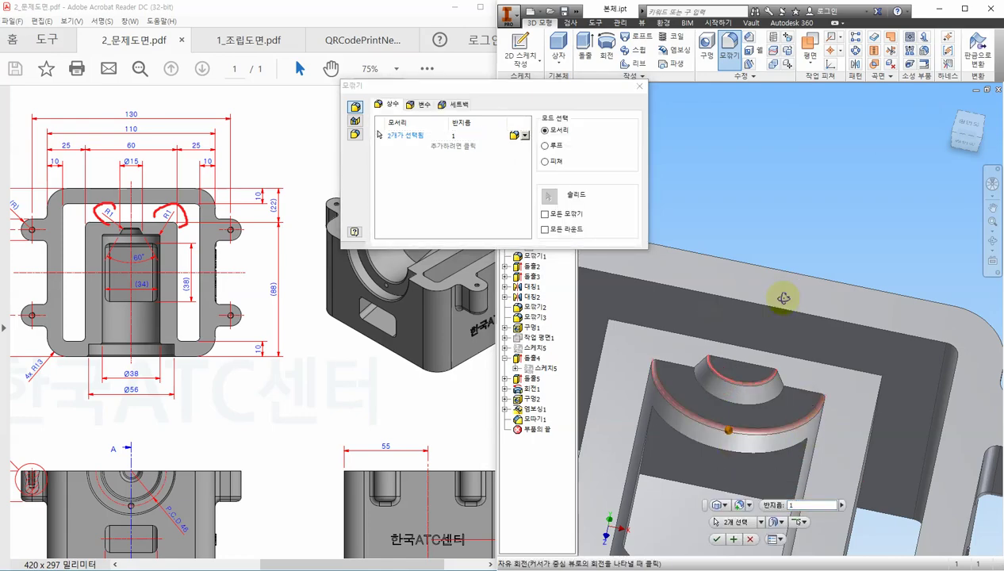
middle_click_drag(782, 298, 801, 378, "shift")
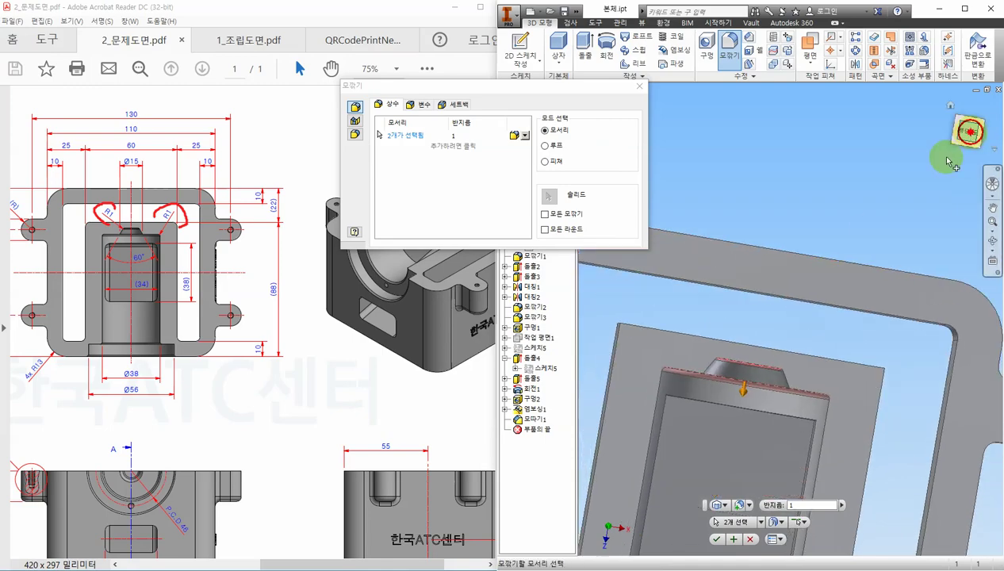
left_click(967, 132)
middle_click_drag(795, 352, 789, 307, "shift")
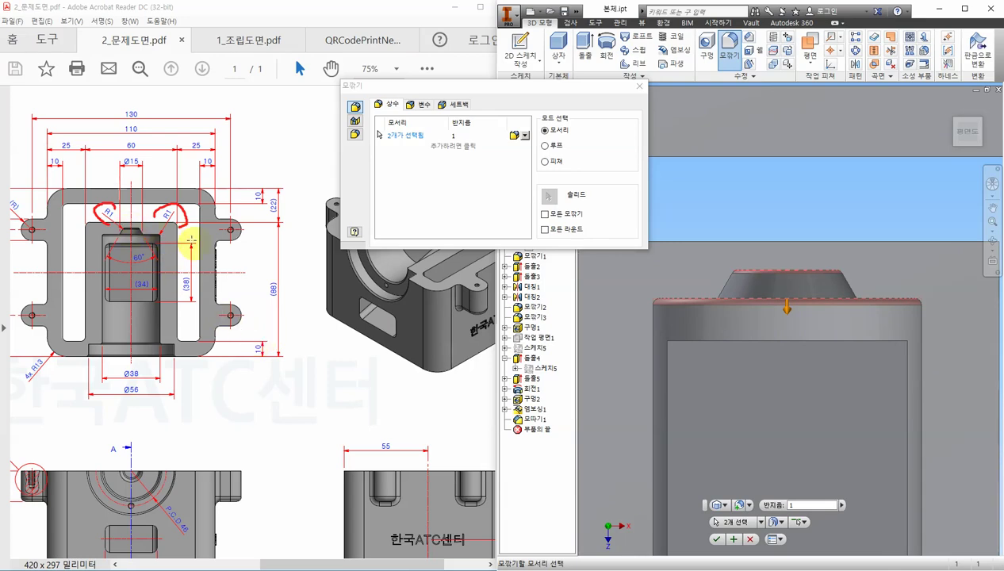
left_click(491, 233)
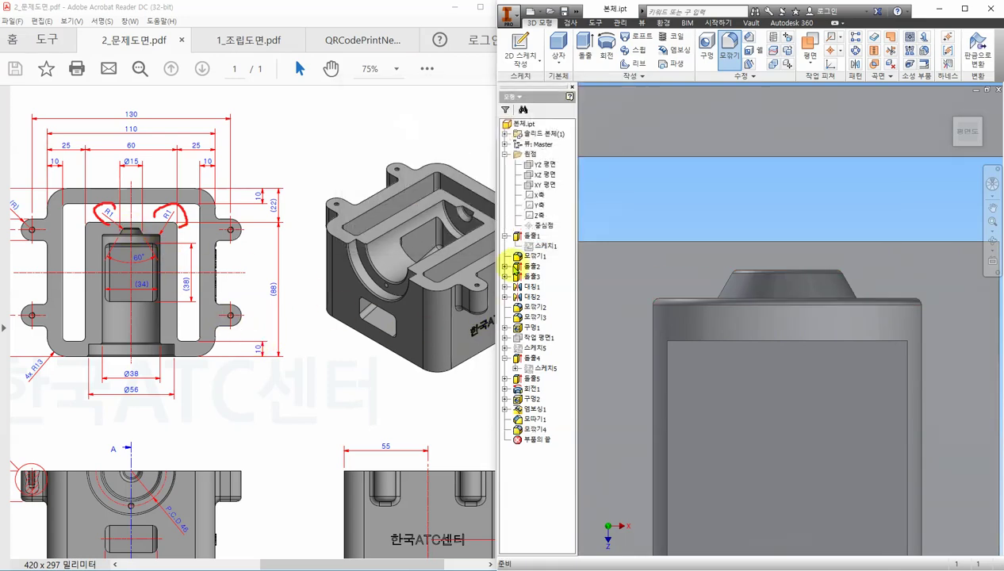
Examine the drawing's top view for rounded corners and mark those on the inner block and the rectangular opening
left_click(237, 379)
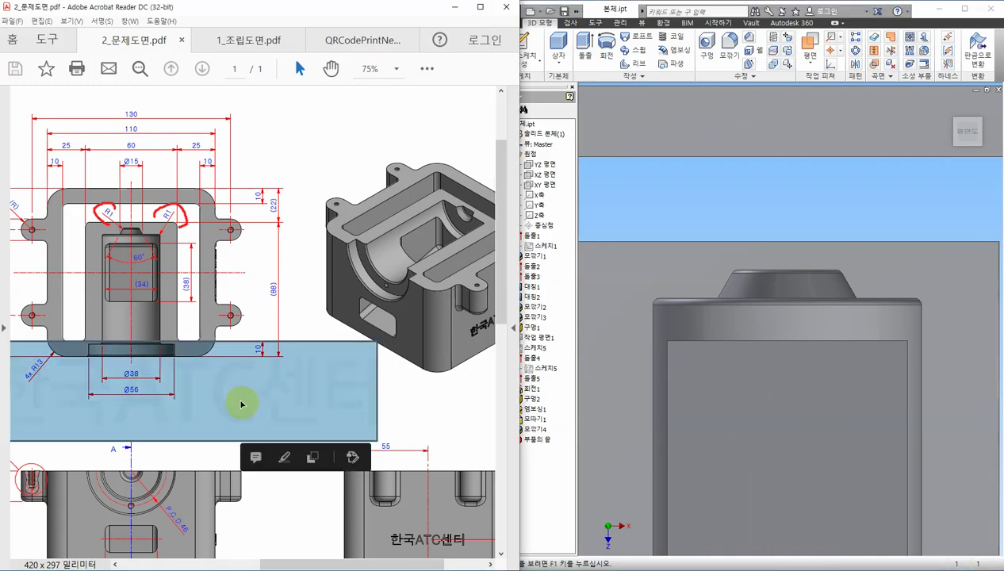
scroll(90, 224, "up", 4, "ctrl")
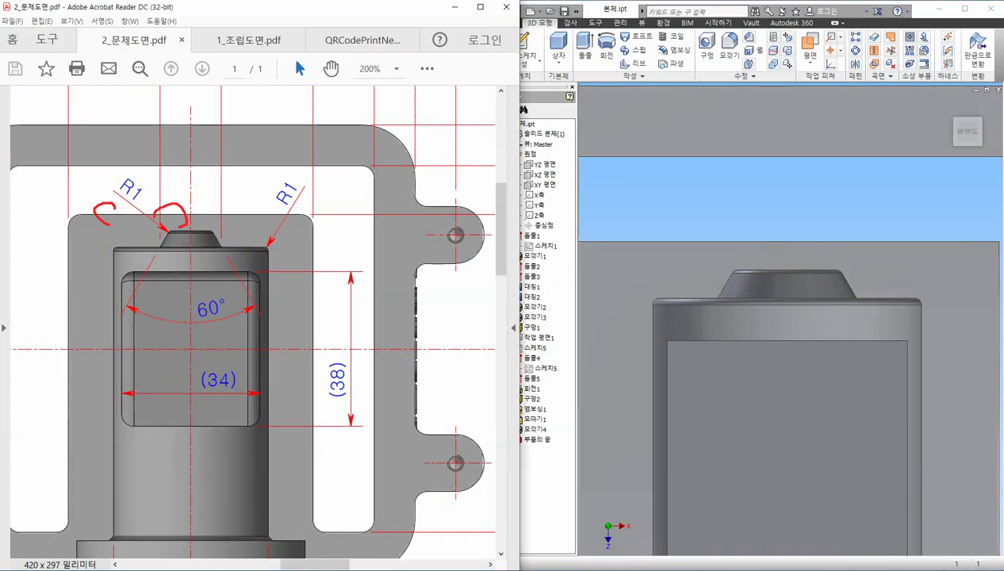
left_click(829, 180)
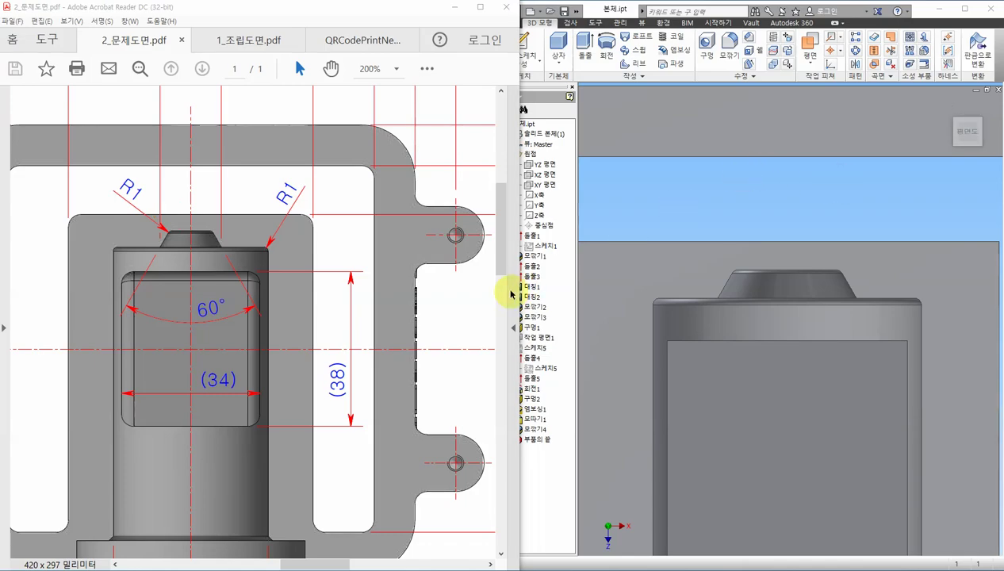
scroll(457, 327, "down", 3, "ctrl")
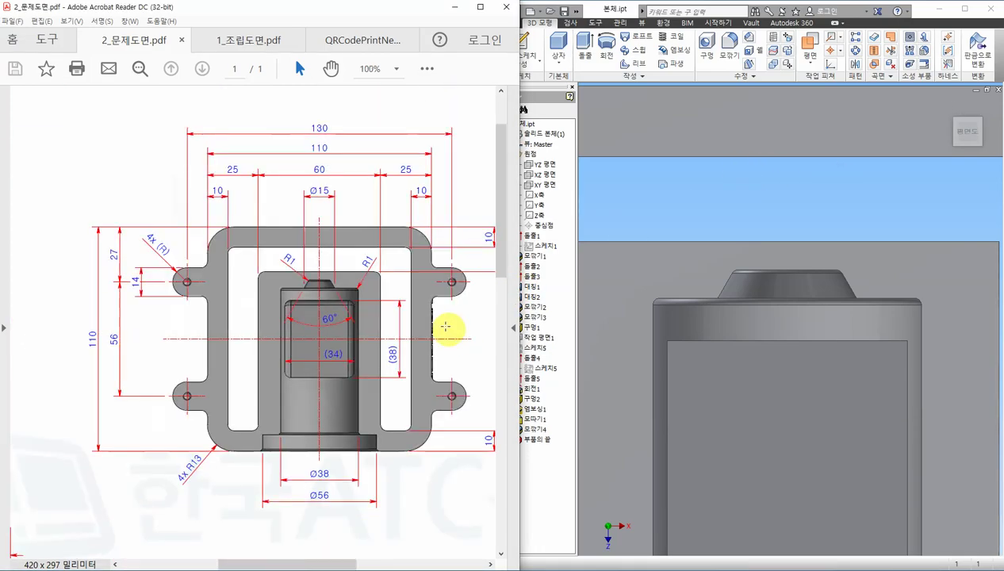
scroll(446, 329, "down", 2, "ctrl")
scroll(426, 375, "up", 3, "ctrl")
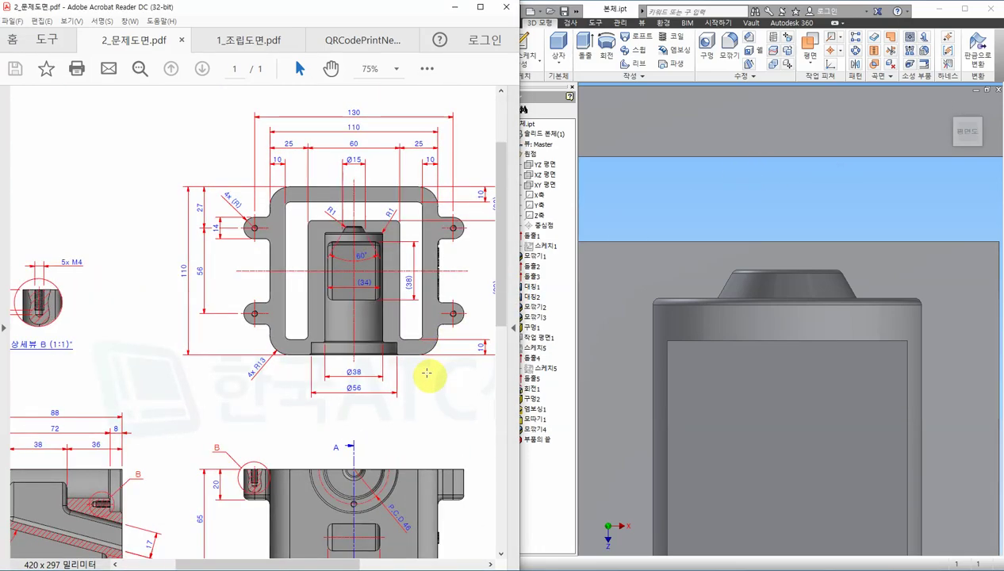
scroll(426, 370, "down", 1, "ctrl")
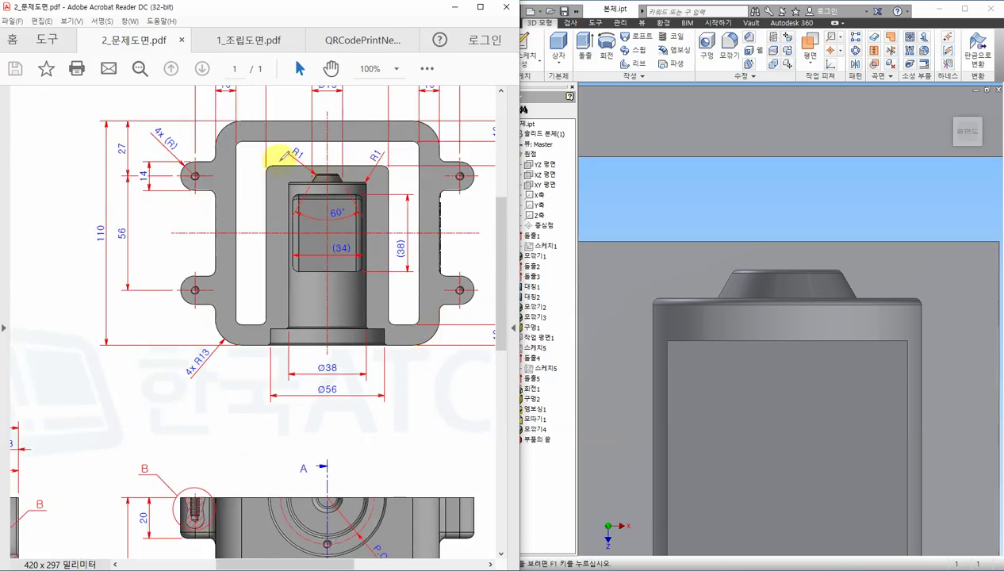
left_click(271, 168)
left_click(271, 167)
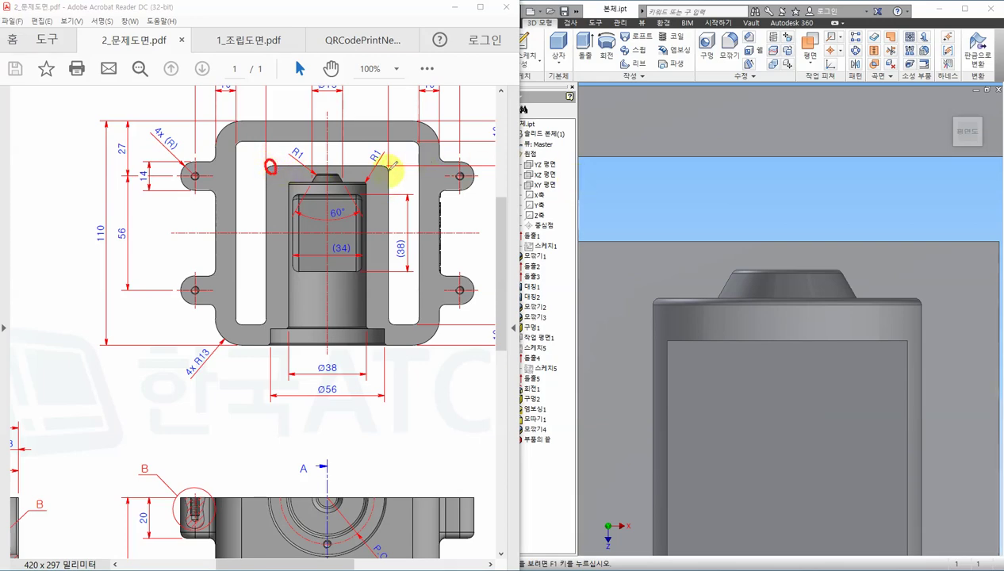
left_click_drag(388, 161, 392, 163)
left_click(388, 317)
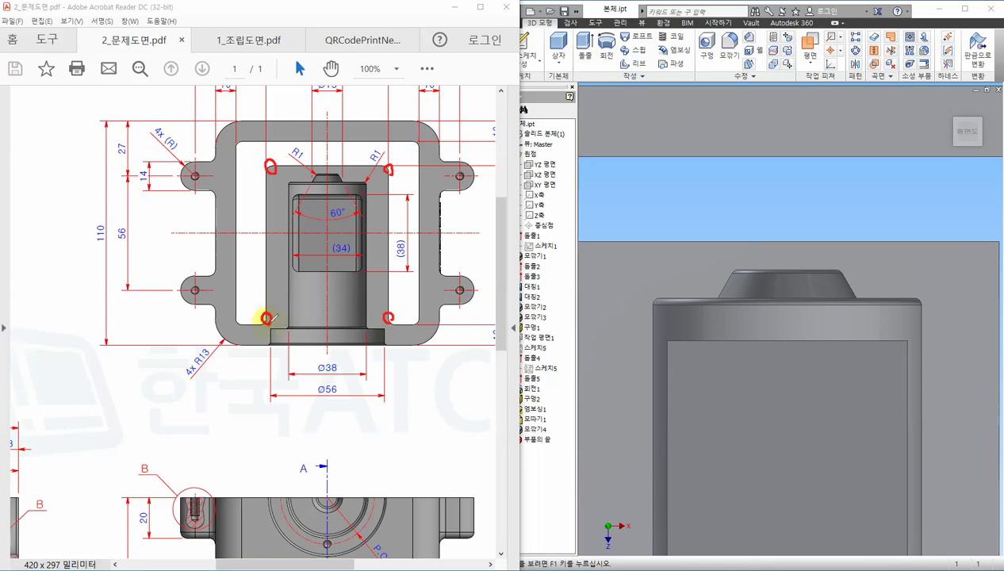
left_click(358, 197)
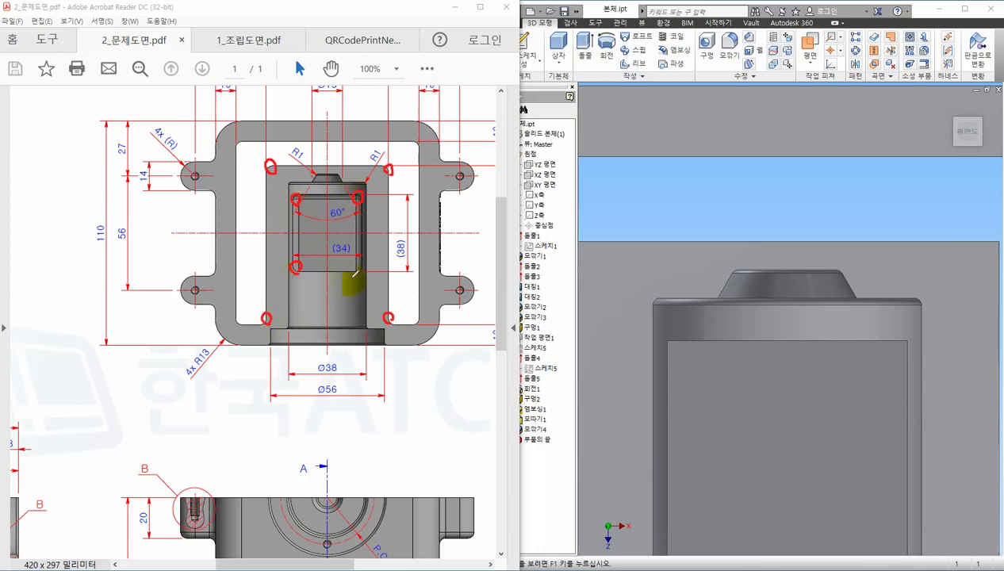
Set up a 3 mm fillet and select the inner block's four vertical corner edges where it meets the two side pockets
left_click(912, 152)
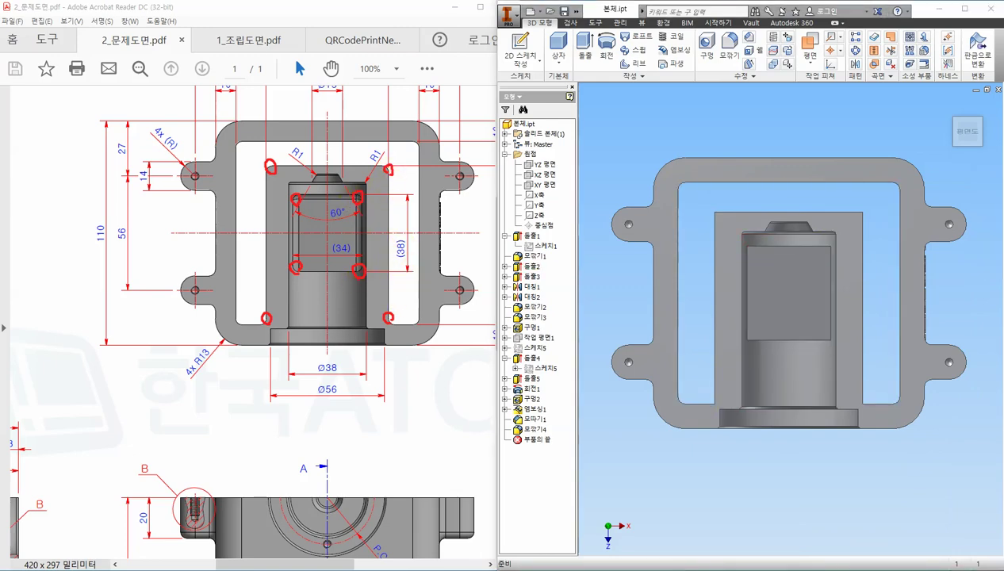
left_click(867, 133)
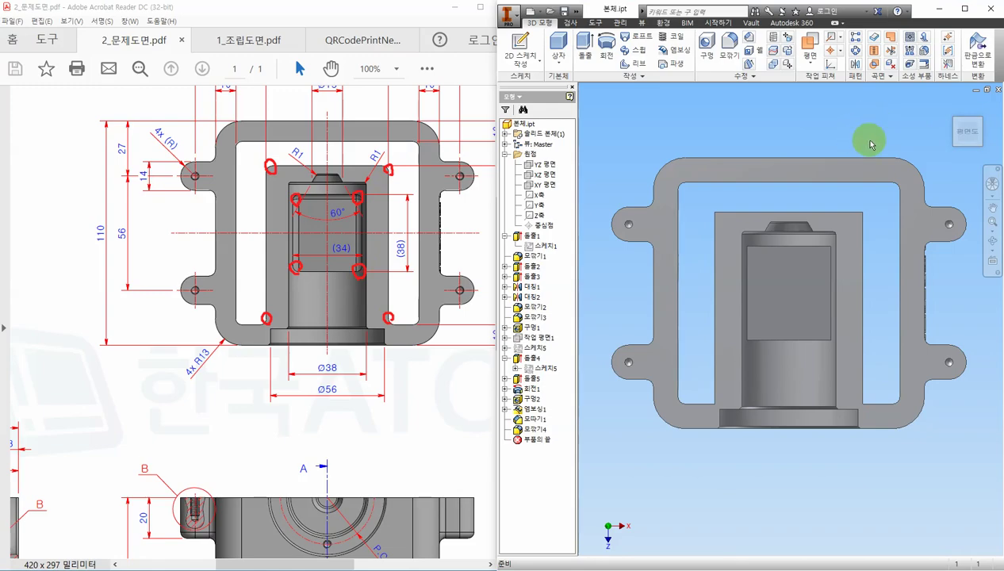
mouse_move(852, 300)
middle_mouse_down("shift")
mouse_move(847, 280)
mouse_move(865, 292)
middle_mouse_up("shift")
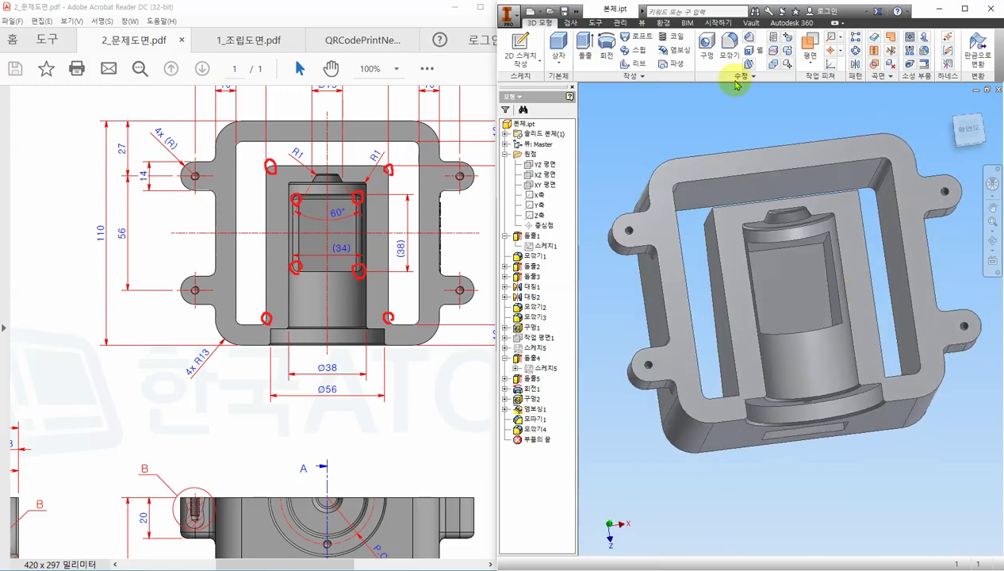
left_click(731, 49)
left_click(456, 135)
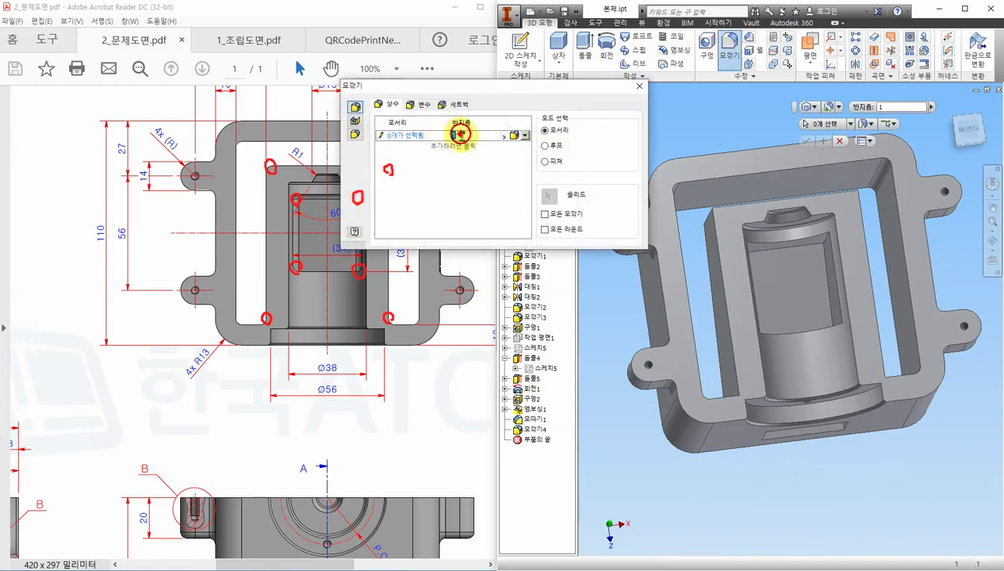
type("3")
left_click_drag(537, 87, 603, 36)
left_click(540, 90)
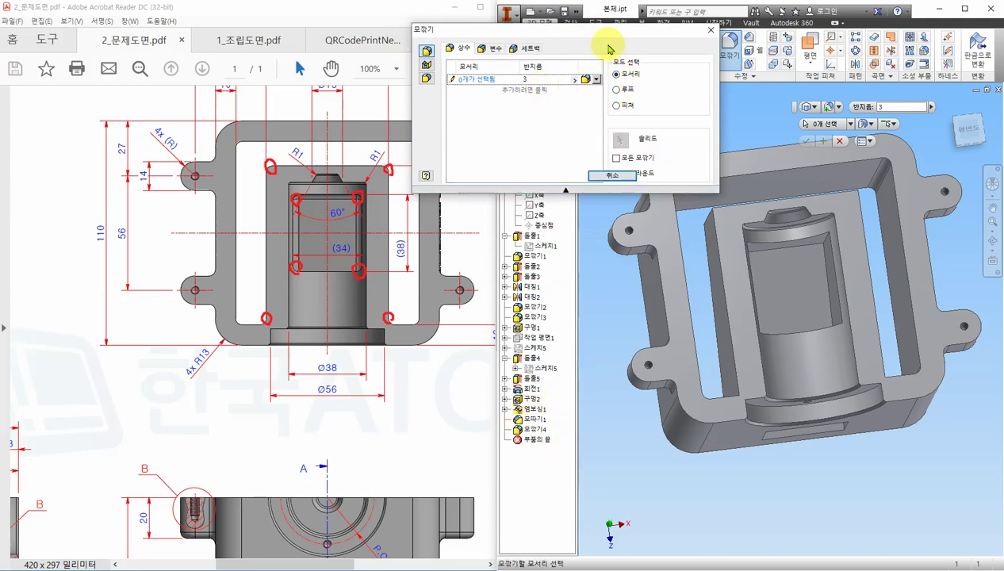
left_click_drag(601, 30, 591, 9)
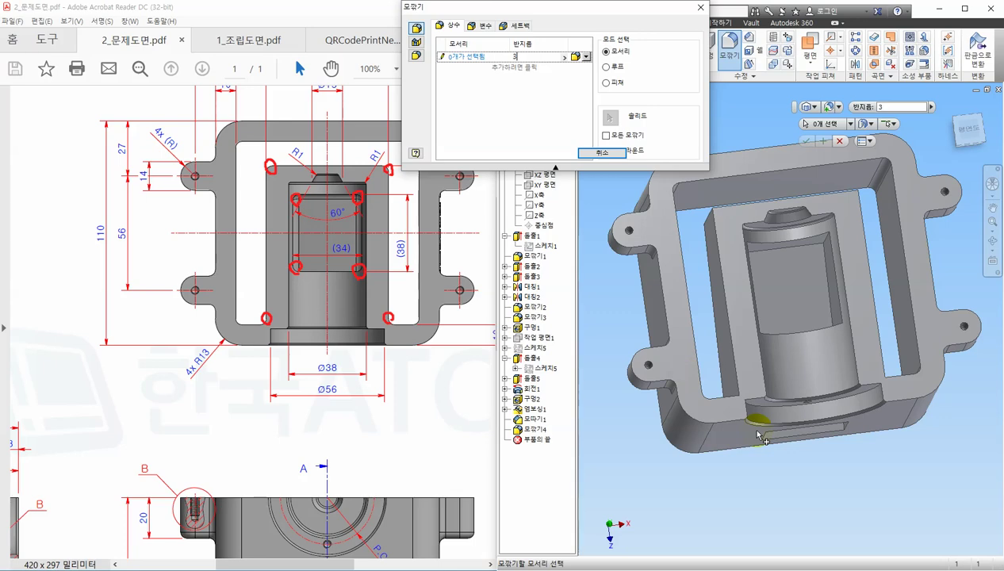
left_click(712, 224)
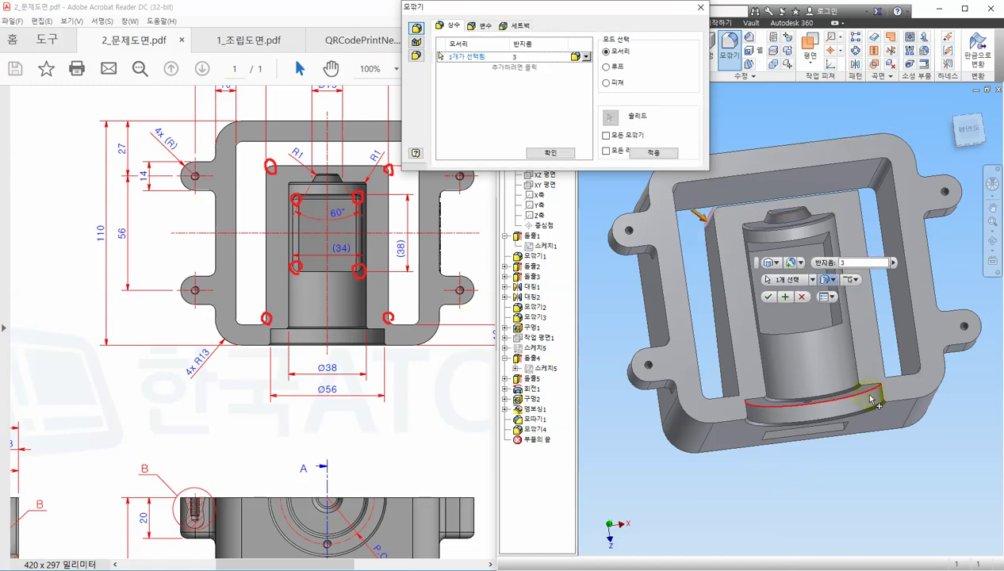
middle_click_drag(798, 443, 745, 421, "shift")
left_click(736, 414)
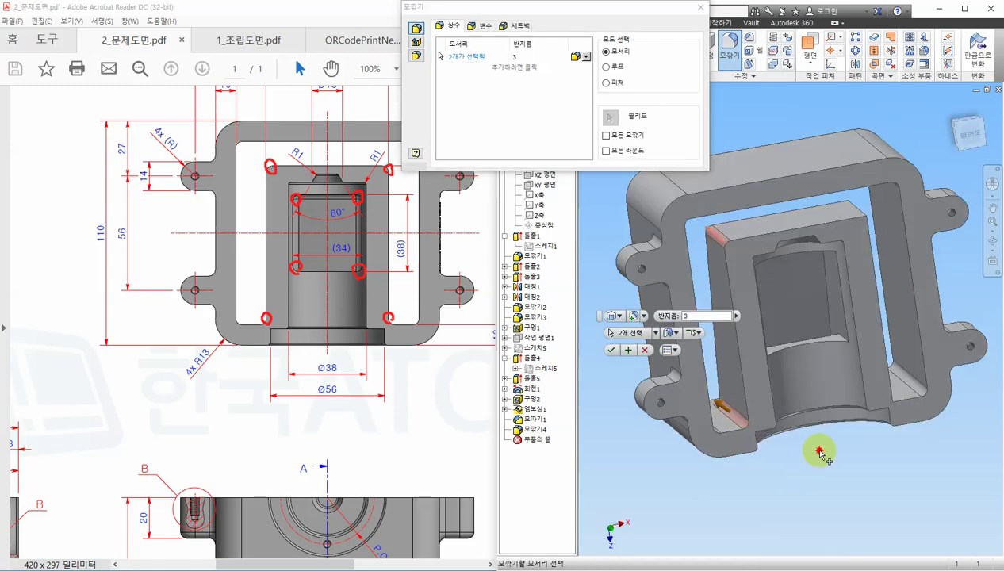
middle_click_drag(820, 455, 870, 262, "shift")
left_click(884, 407)
left_click(834, 208)
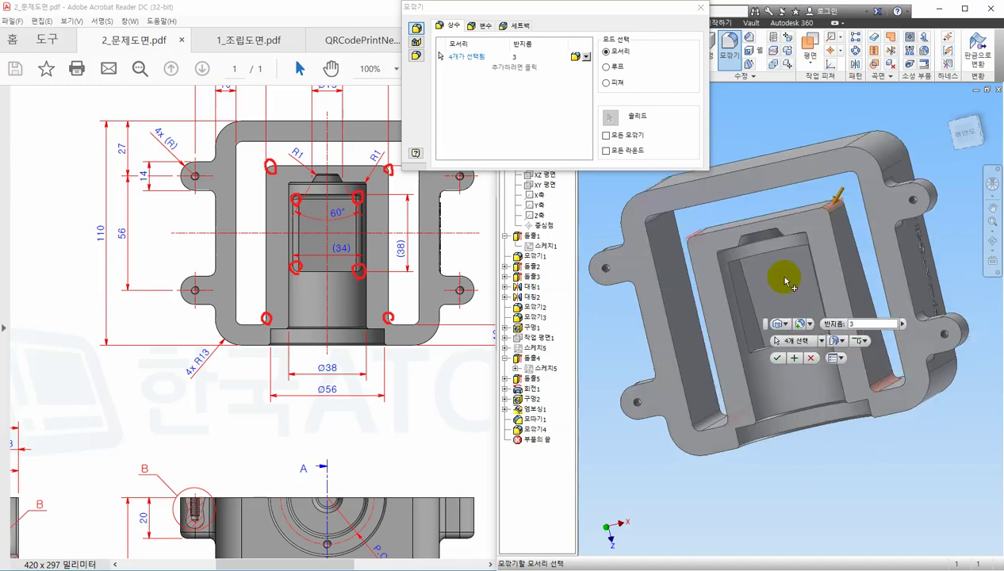
Add the four corner edges of the rectangular opening in the bore floor to the 3 mm fillet and create it
middle_click_drag(785, 281, 752, 269, "shift")
left_click(734, 259)
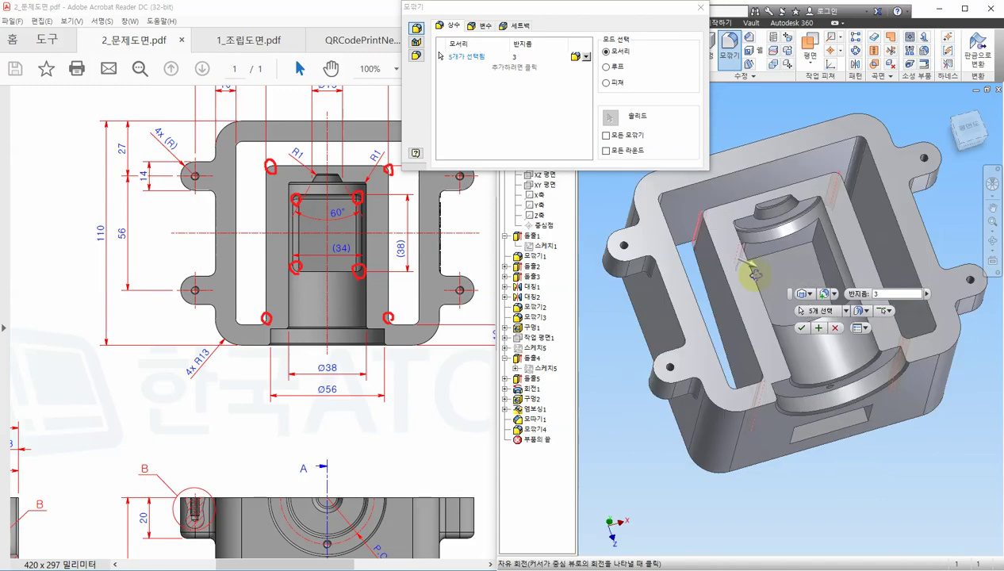
left_click(818, 232)
middle_click_drag(848, 268, 838, 287, "shift")
middle_click_drag(750, 348, 801, 458, "shift")
left_click(723, 336)
left_click(811, 328)
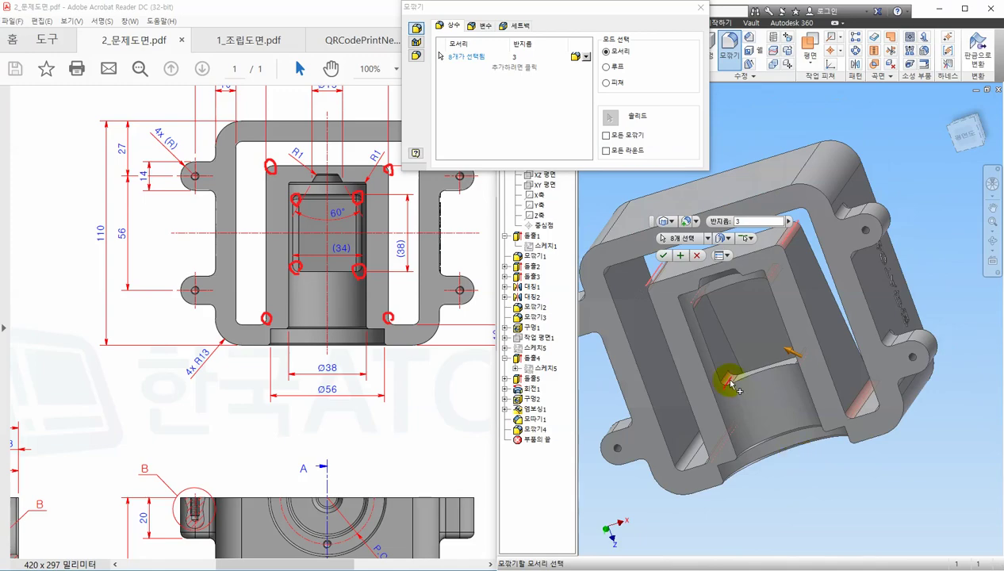
scroll(733, 380, "down", 3)
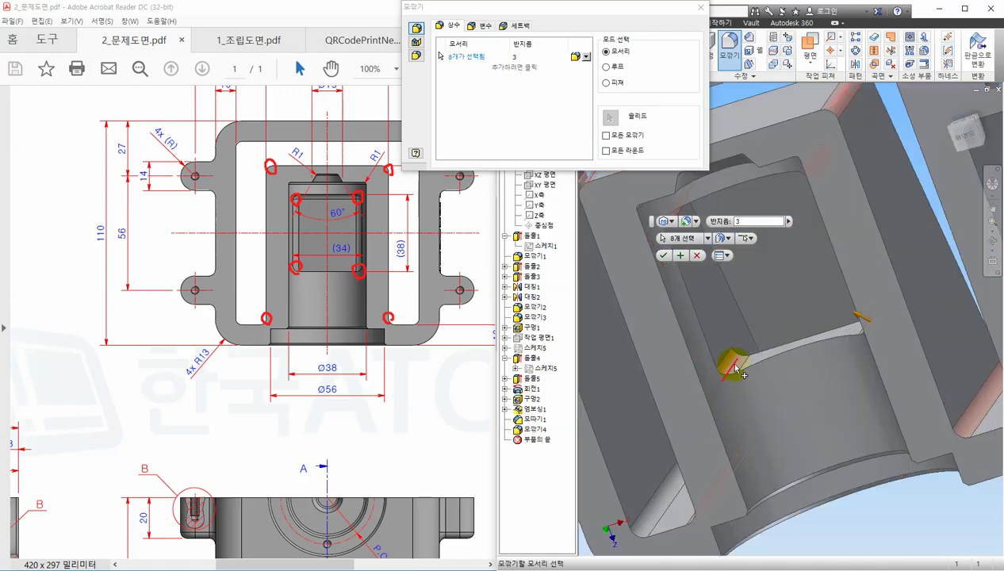
left_click(735, 370, "ctrl")
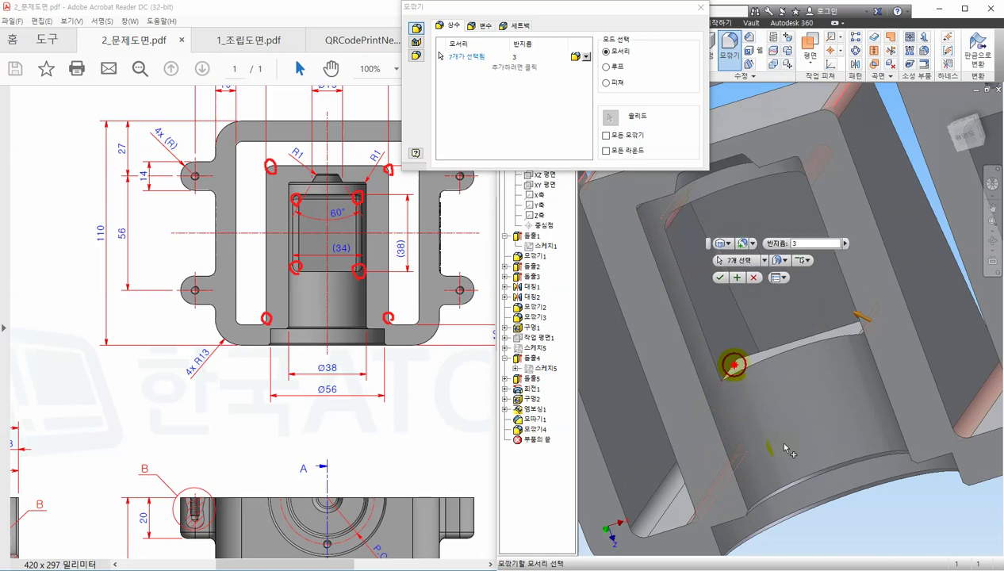
left_click(731, 373)
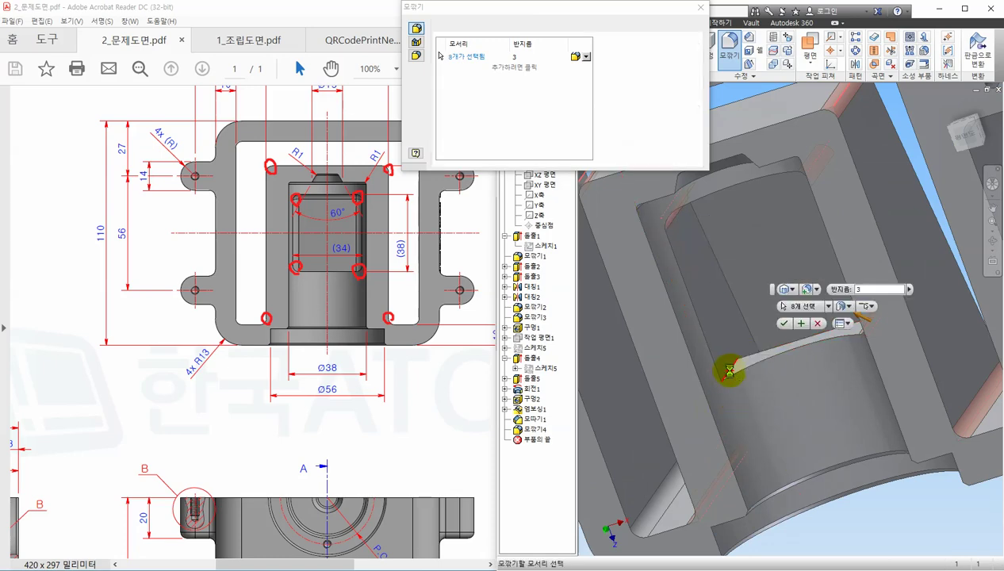
scroll(741, 370, "up", 5)
middle_click_drag(746, 369, 856, 317, "shift")
left_click(964, 137)
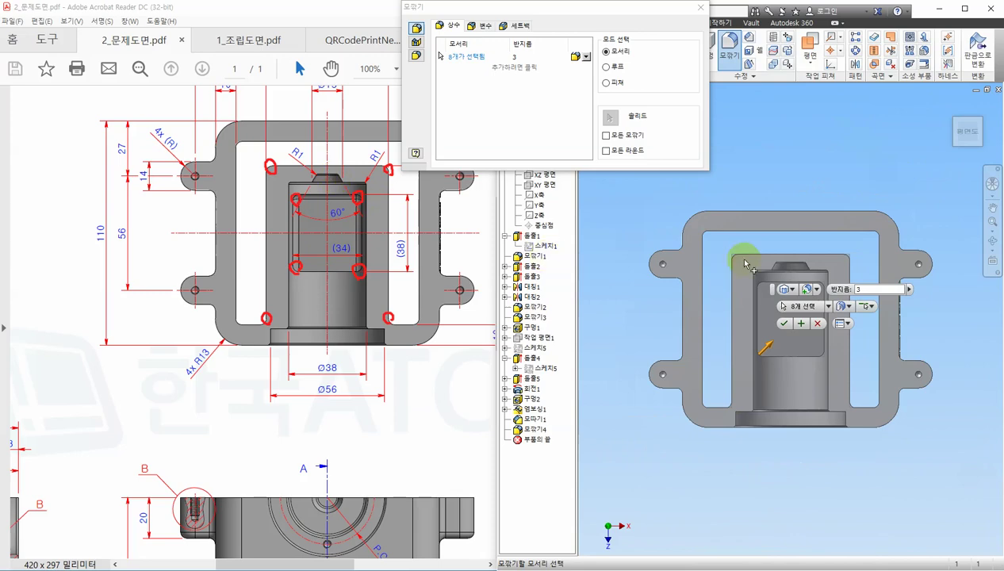
scroll(697, 237, "down", 4)
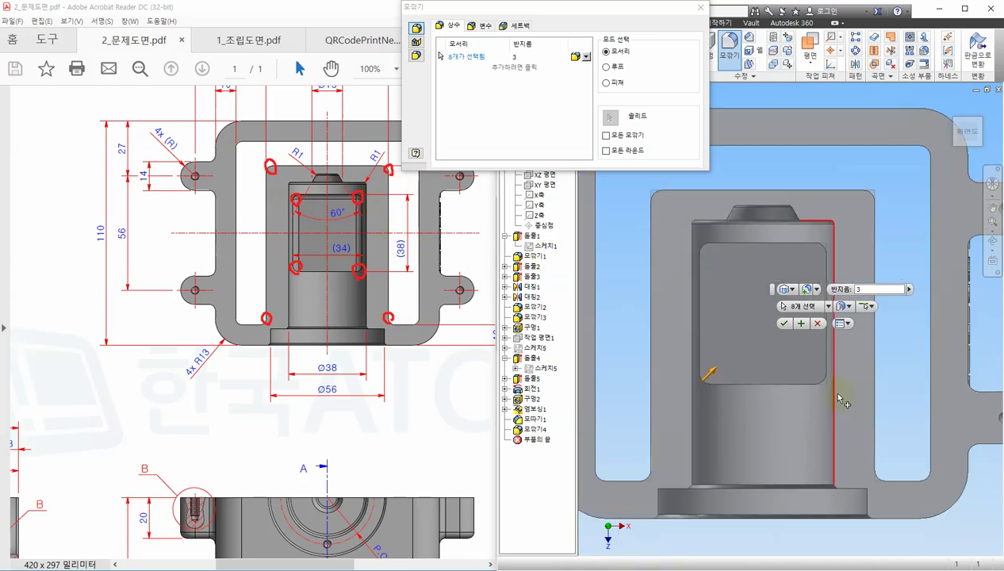
scroll(848, 395, "up", 4)
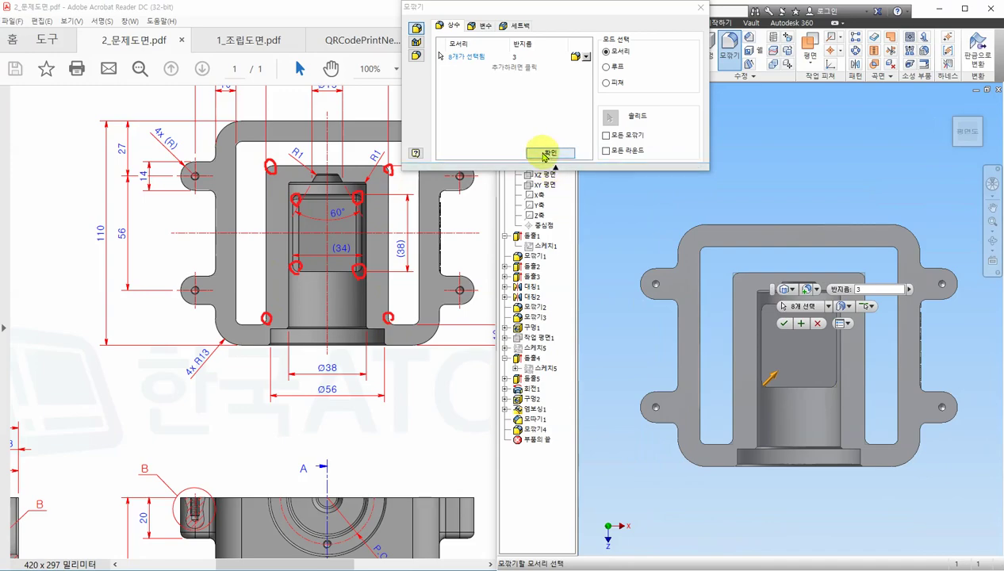
left_click(547, 153)
Examine the drawing's front view beside the model's front view and mark the four rounded corners of the rectangular window
middle_click_drag(842, 505, 773, 435, "shift")
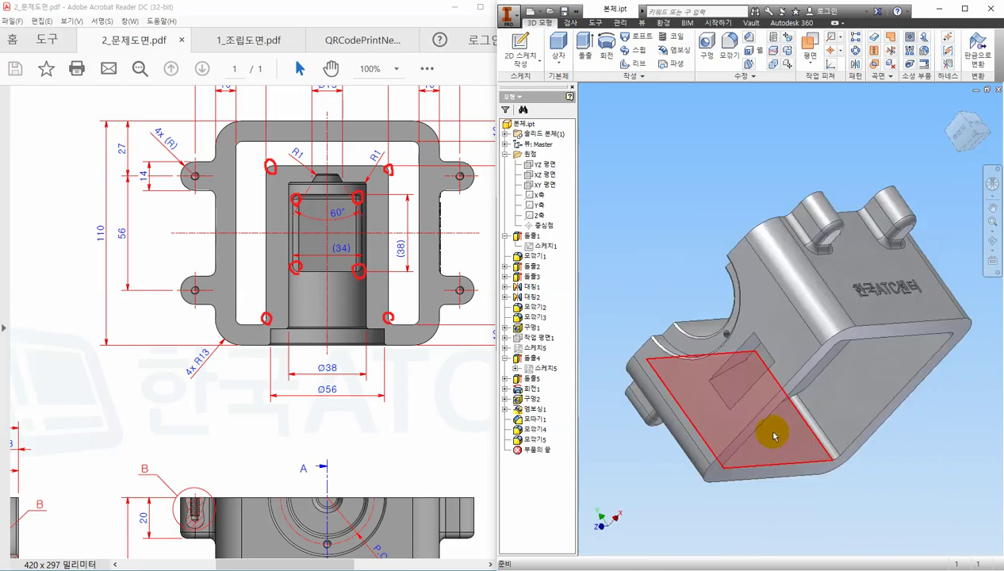
left_click(437, 436)
left_click(437, 436)
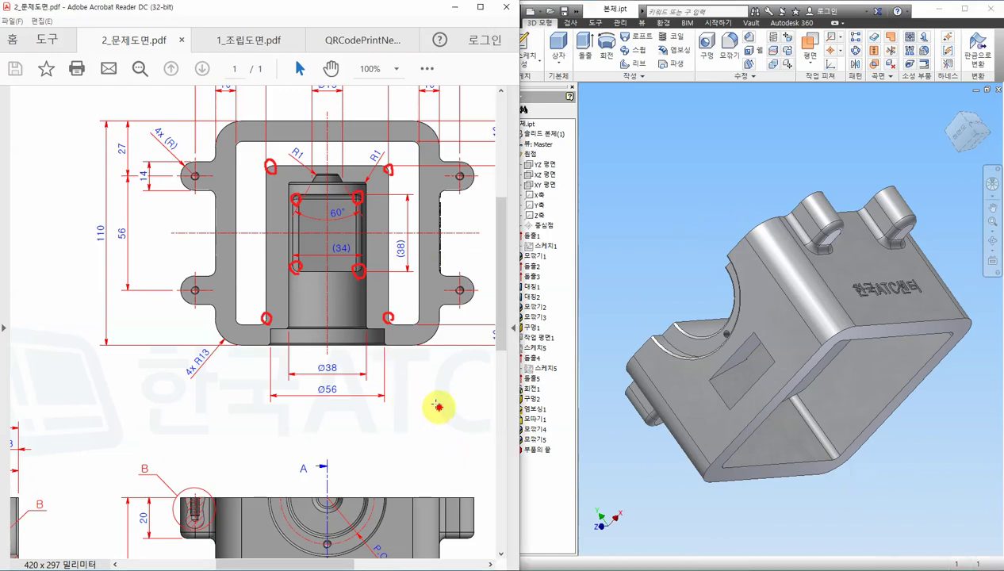
left_click(448, 423)
scroll(445, 425, "down", 3)
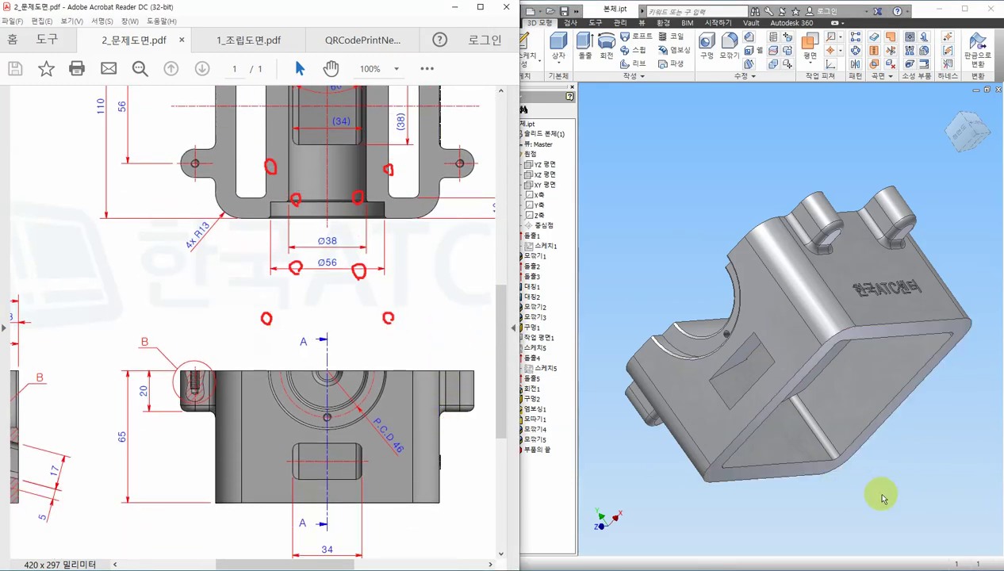
left_click(881, 497)
left_click(974, 136)
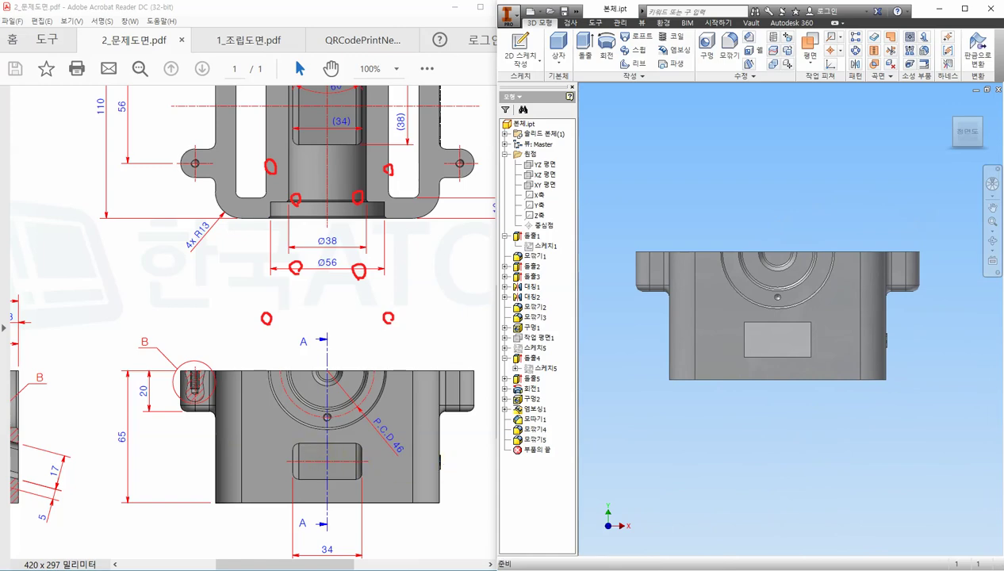
left_click(312, 439)
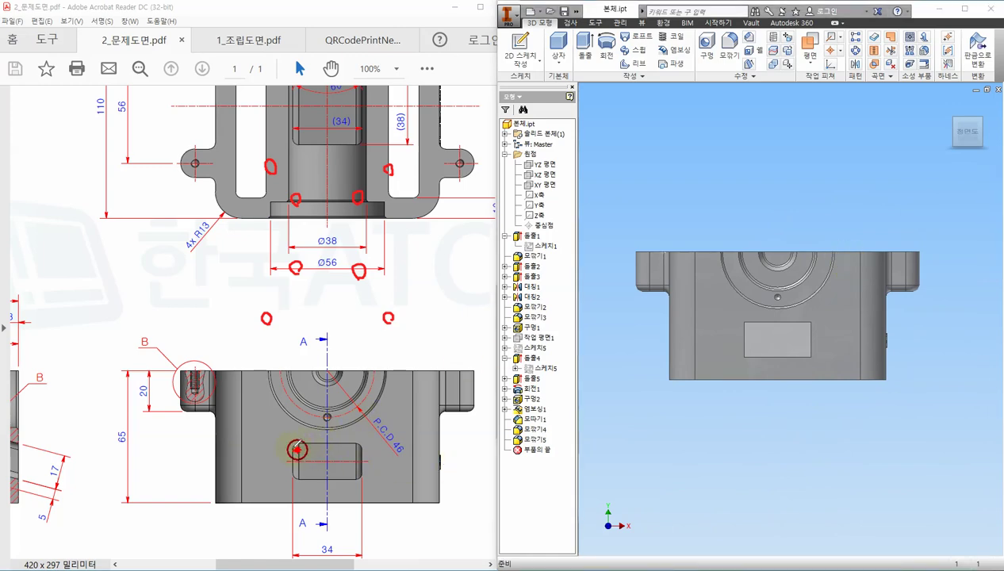
left_click_drag(293, 487, 299, 477)
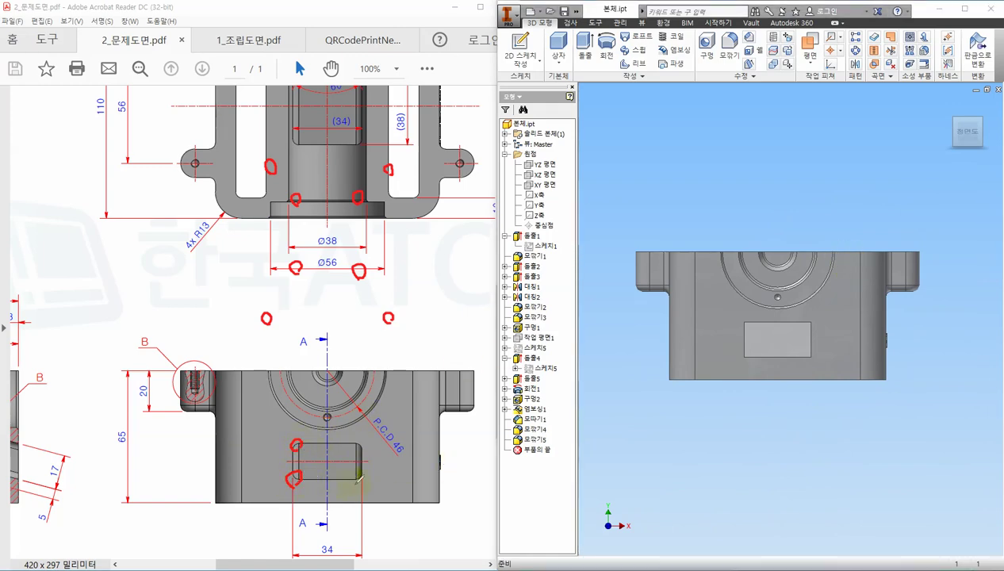
left_click_drag(366, 448, 363, 454)
Fillet the corner edges of the rectangular front window and the passage behind it with a 3 mm radius, and clear the drawing marks
mouse_move(820, 419)
middle_mouse_down("shift")
mouse_move(825, 438)
mouse_move(822, 429)
middle_mouse_up("shift")
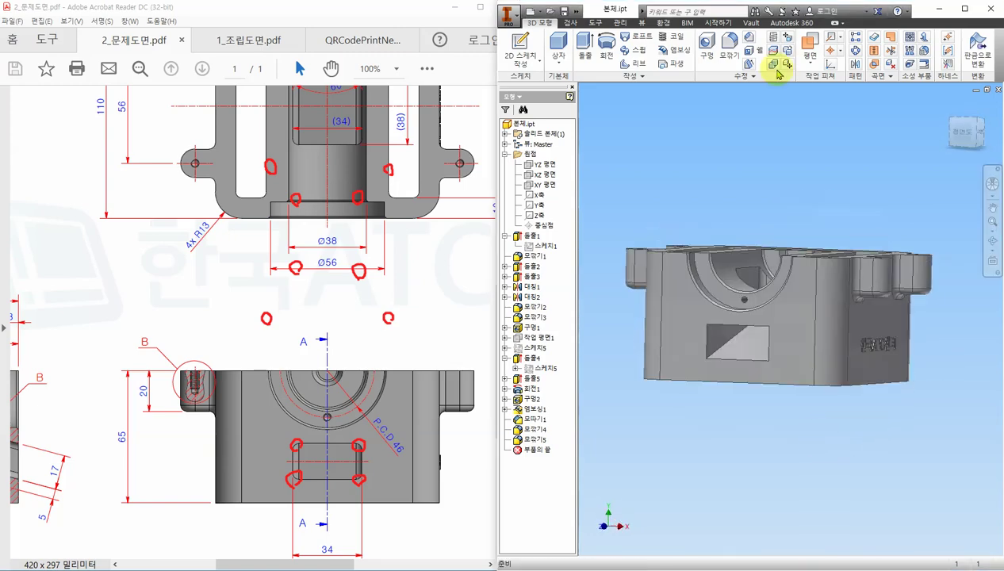
left_click(730, 44)
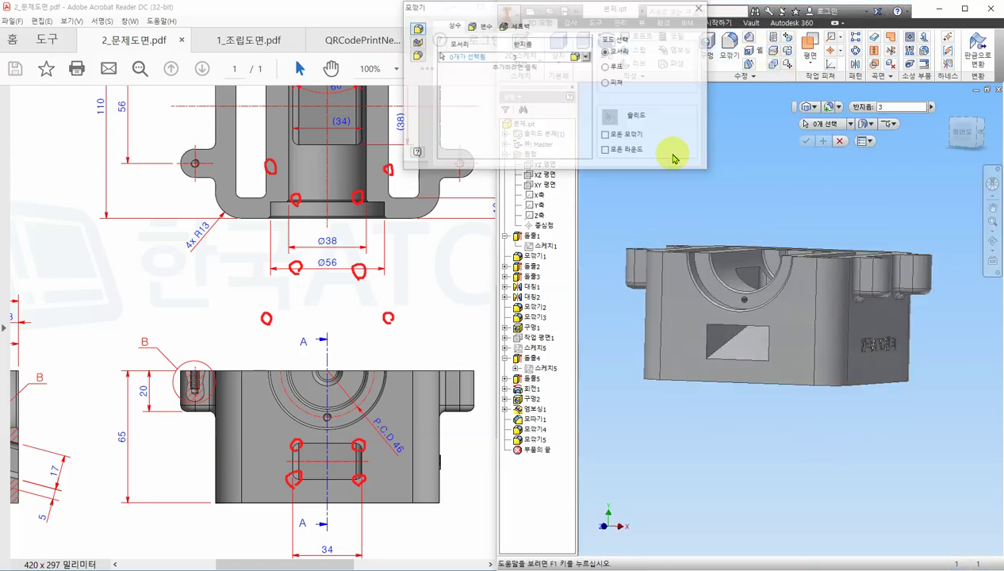
left_click(728, 342)
middle_click_drag(749, 410, 877, 458, "shift")
left_click(731, 308)
left_click(829, 294)
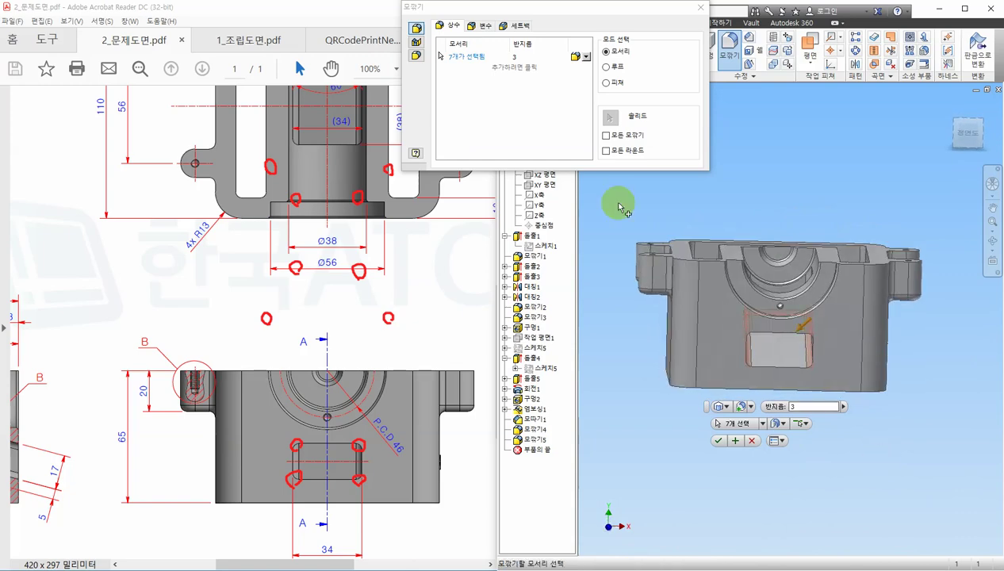
left_click(549, 154)
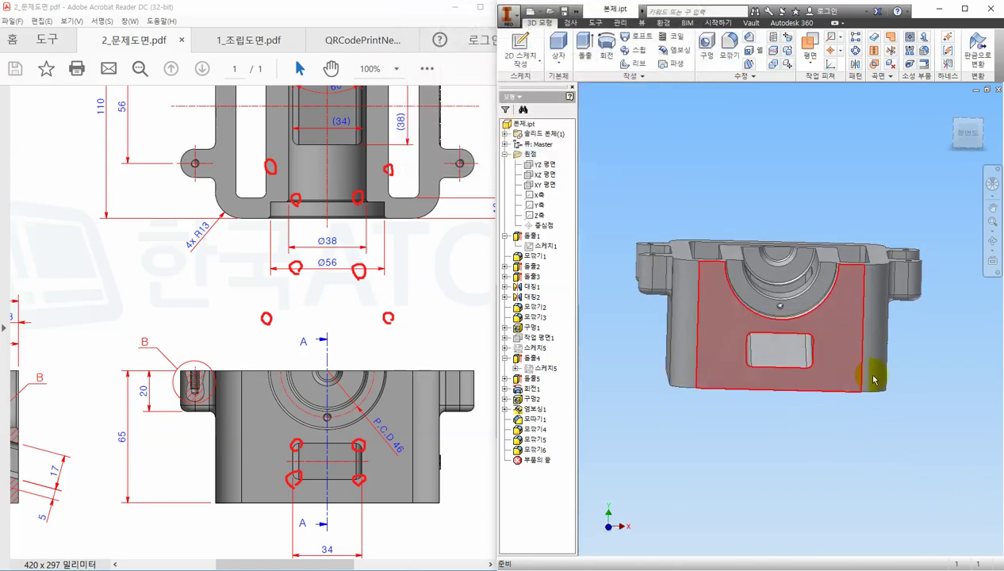
left_click(963, 137)
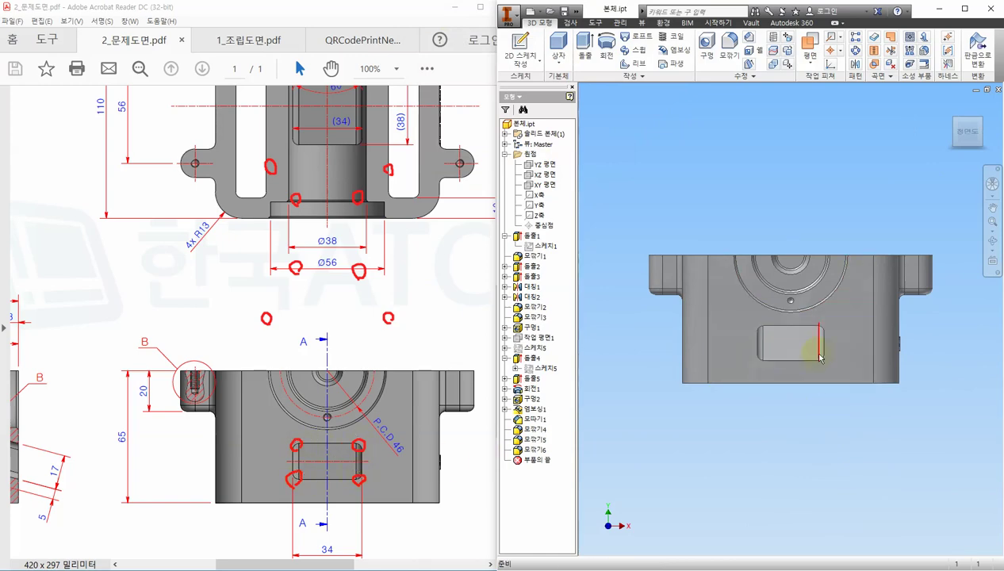
key("Escape")
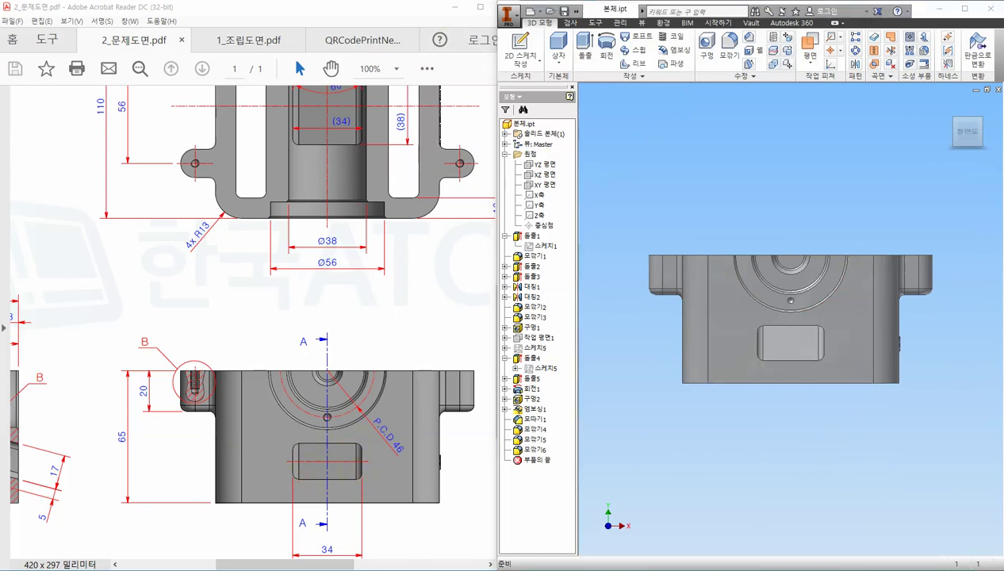
Compare the drawing's side and isometric views with the model, including the rounded edges at the bore's inner end
left_click(446, 316)
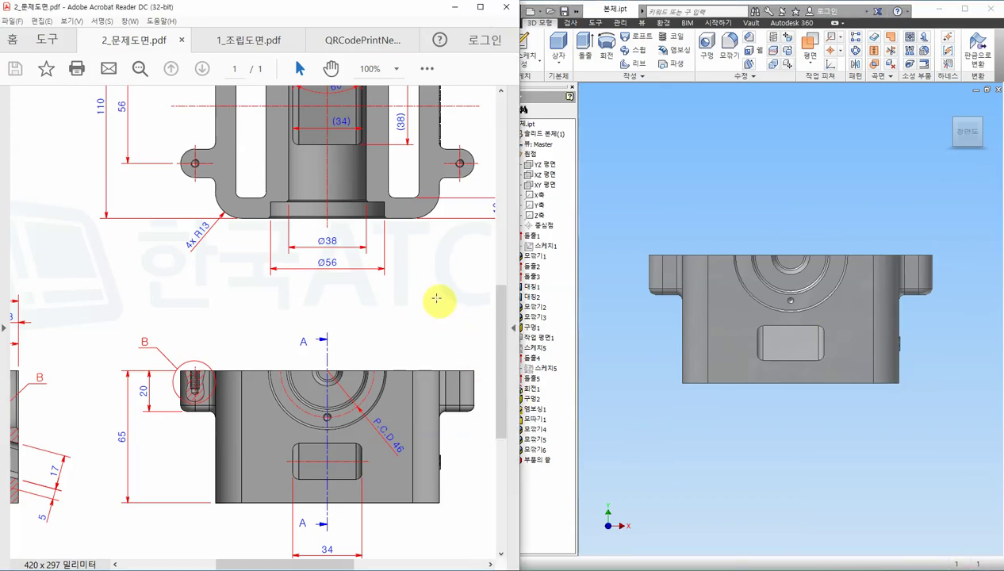
left_click(442, 321)
left_click(449, 361)
scroll(449, 388, "down", 3, "ctrl")
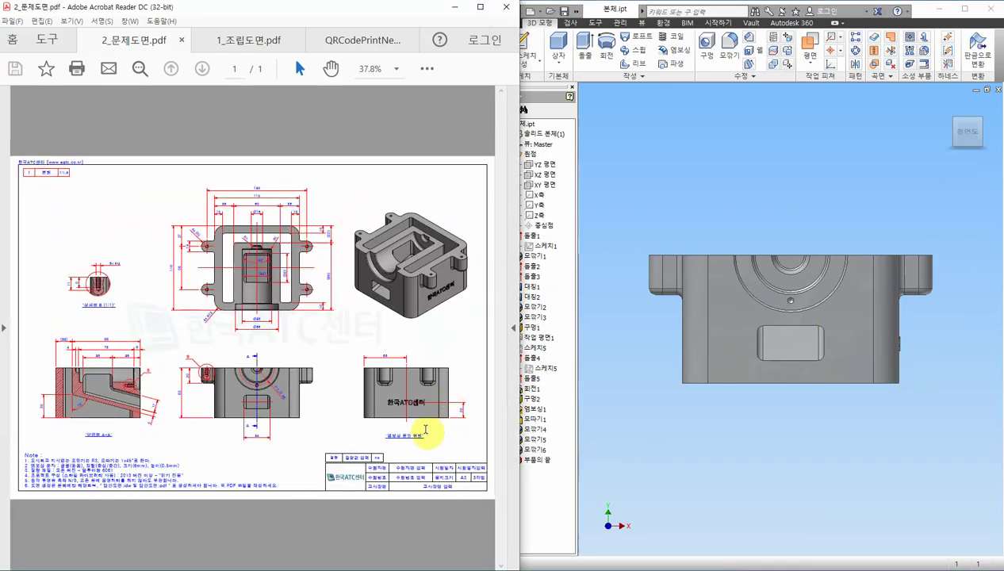
scroll(426, 431, "up", 3, "ctrl")
scroll(429, 418, "down", 1, "ctrl")
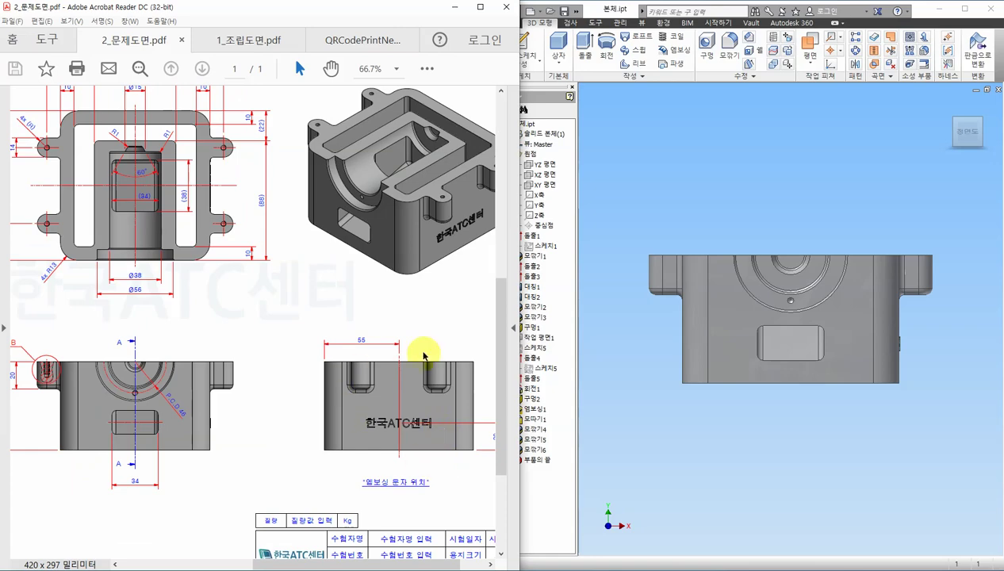
left_click(833, 445)
middle_click_drag(834, 445, 838, 446, "shift")
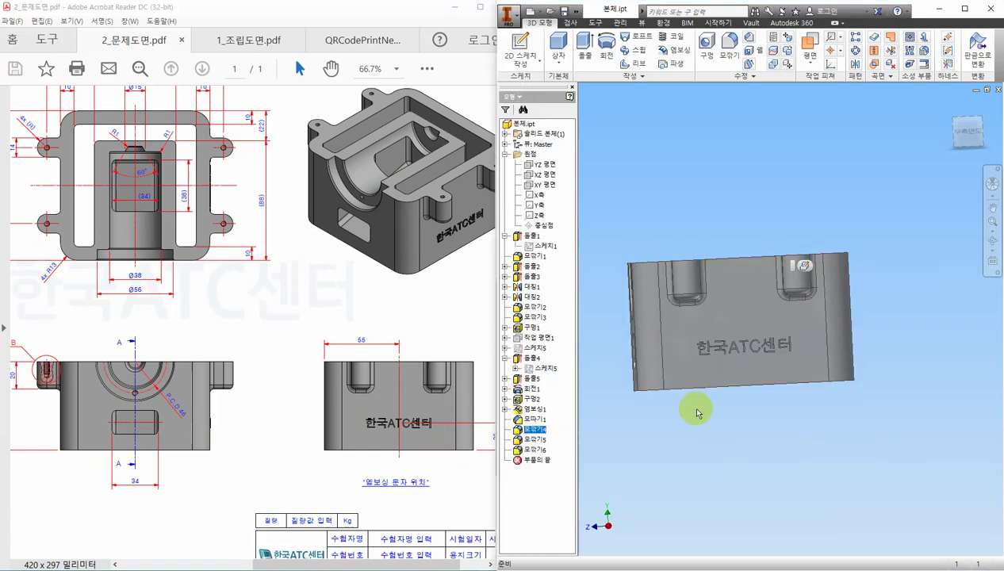
key("F6")
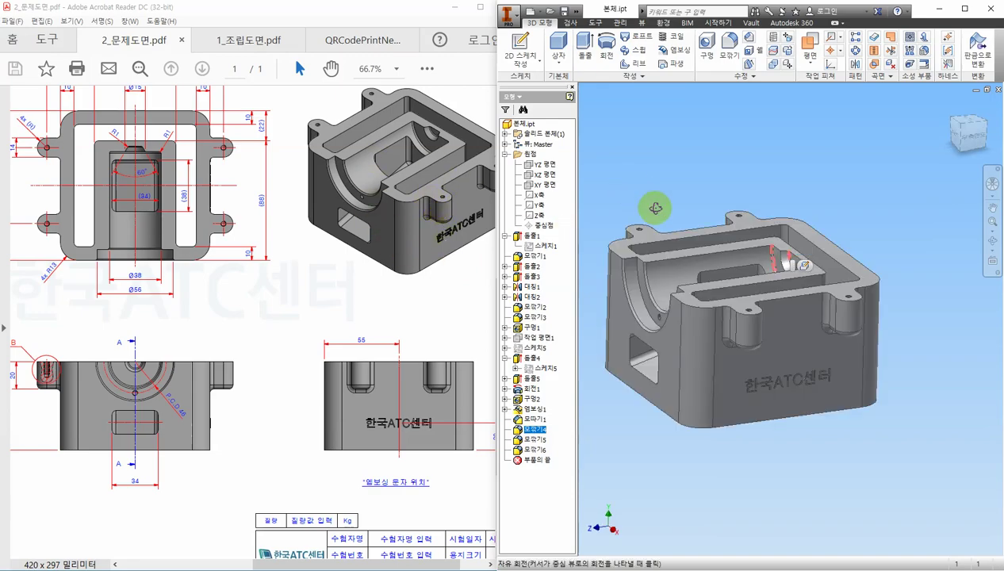
scroll(781, 262, "up", 5)
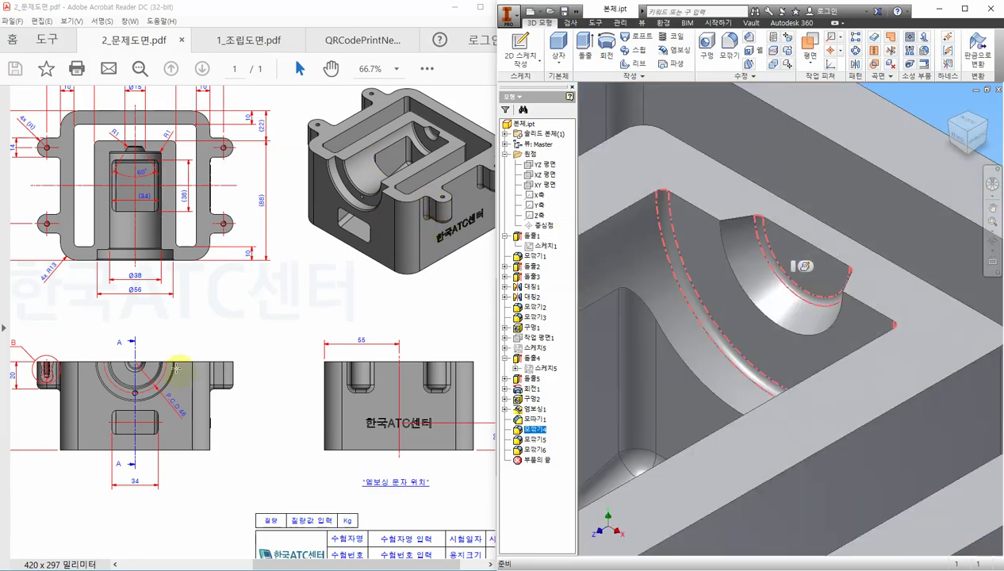
Compare the whole model with the drawing's isometric view and bring the drawing's section view A-A into sight
scroll(776, 314, "down", 2)
scroll(776, 314, "down", 4)
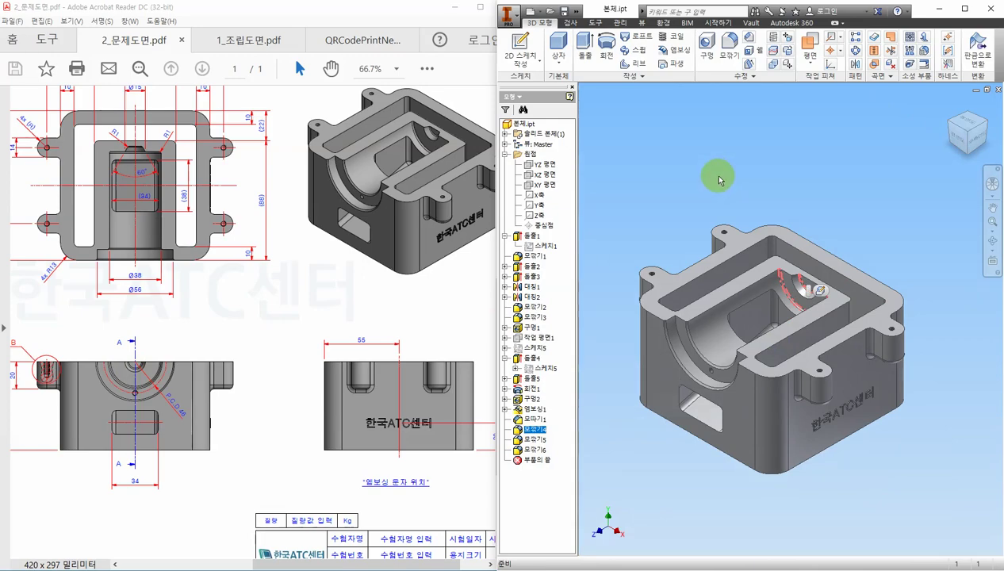
left_click(881, 467)
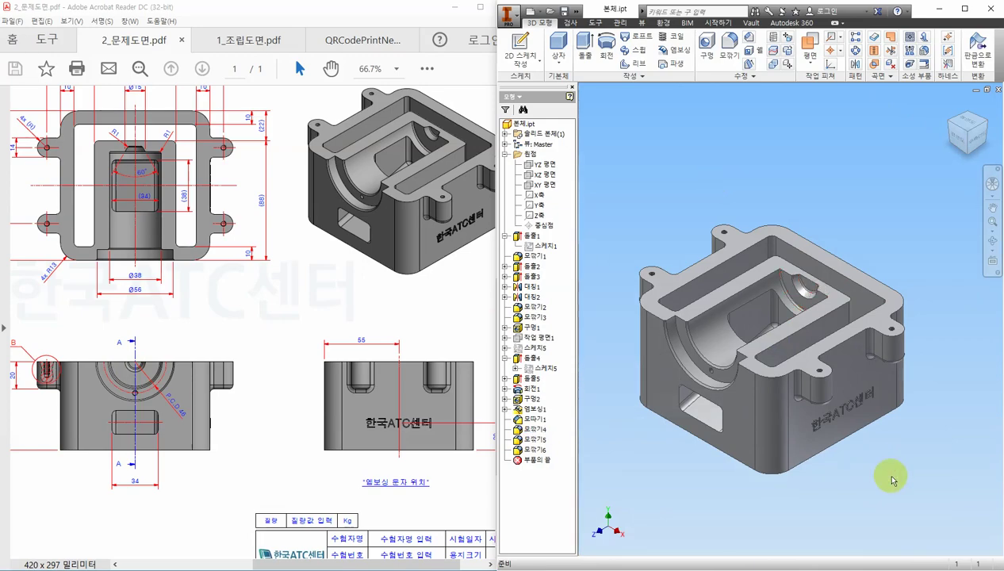
scroll(893, 480, "up", 3)
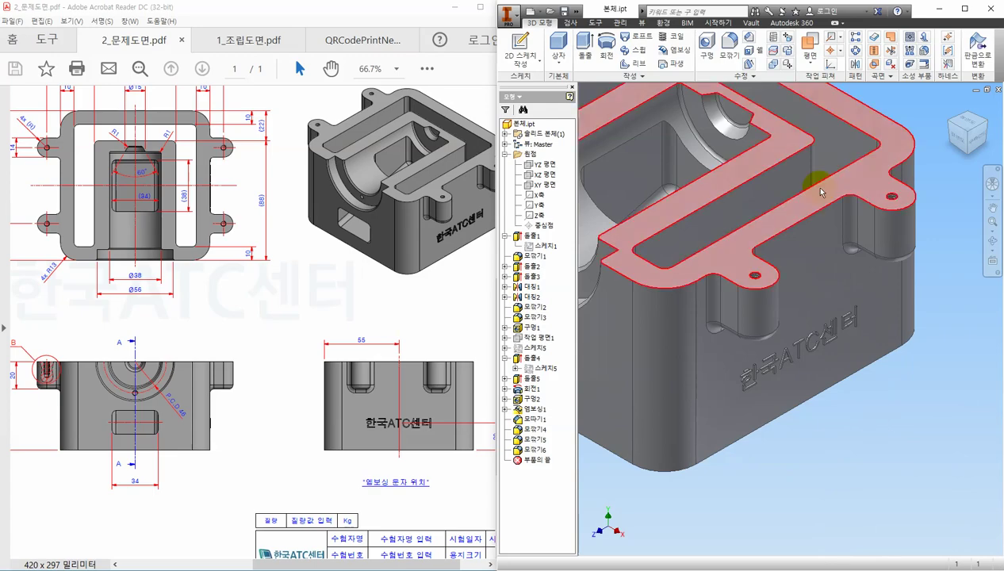
scroll(863, 434, "down", 3)
scroll(861, 435, "down", 2)
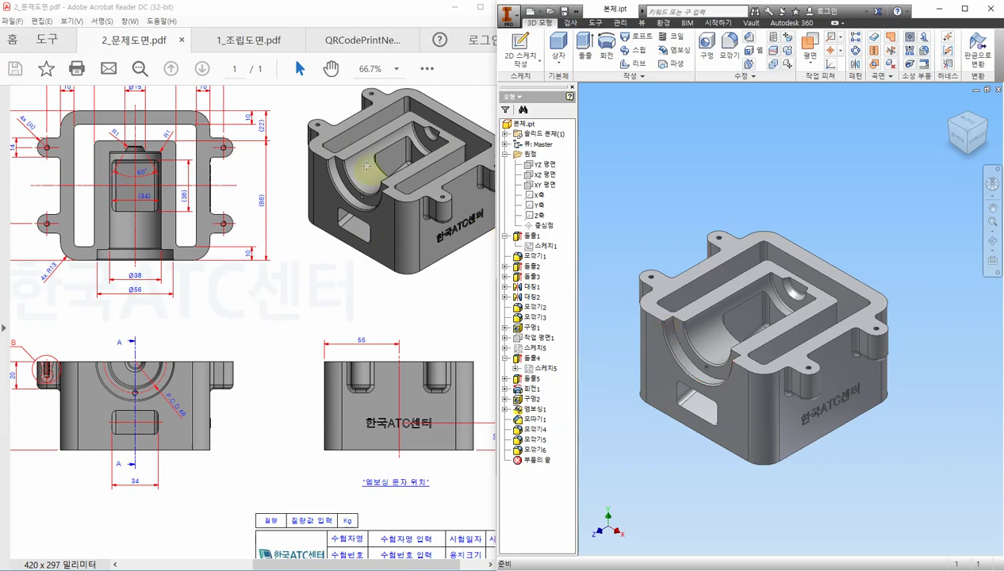
left_click_drag(334, 565, 198, 565)
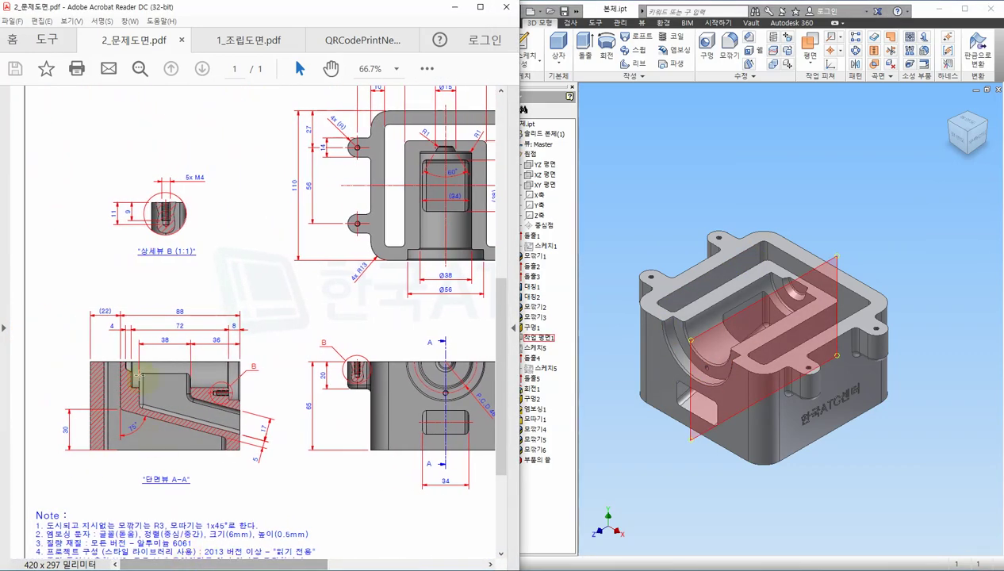
left_click(703, 492)
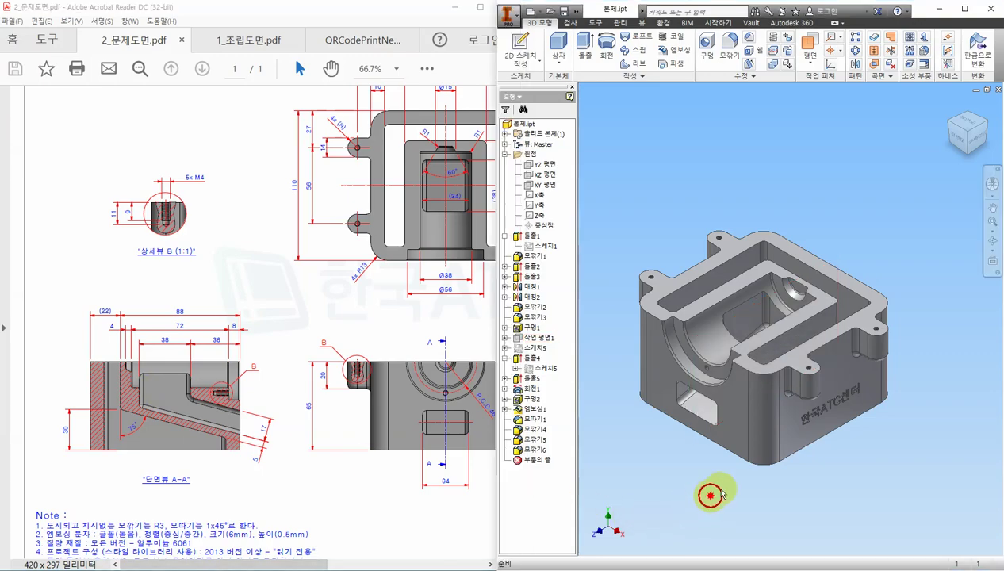
Cut the model display with a half section view on the YZ plane and look straight at the cut from the side
left_click(645, 23)
left_click(730, 50)
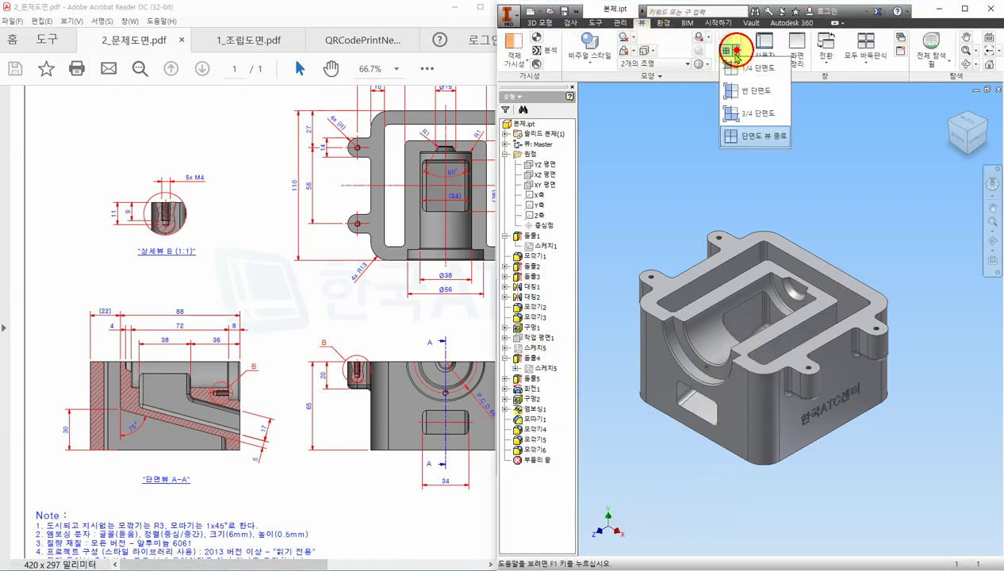
left_click(748, 92)
left_click(544, 168)
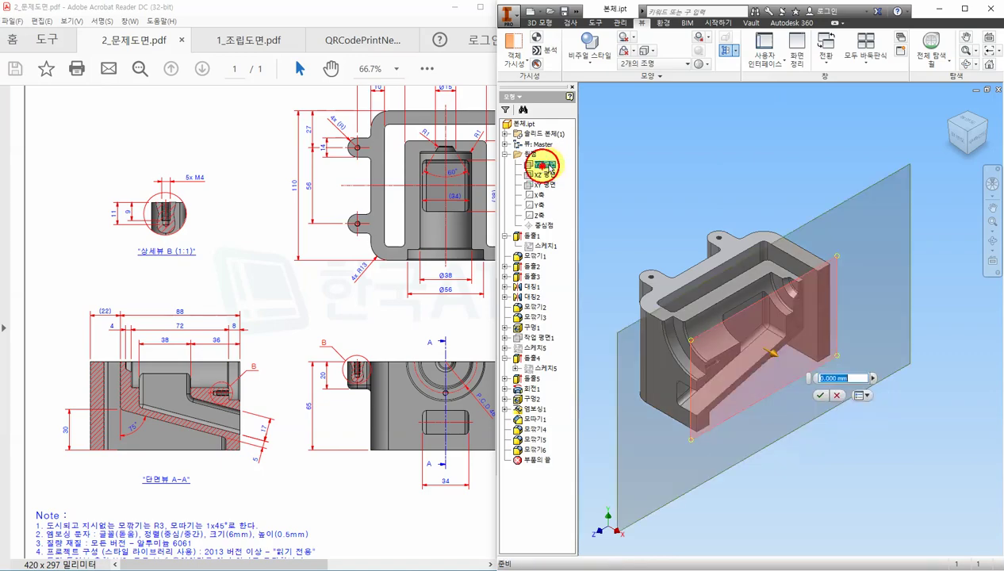
left_click(815, 393)
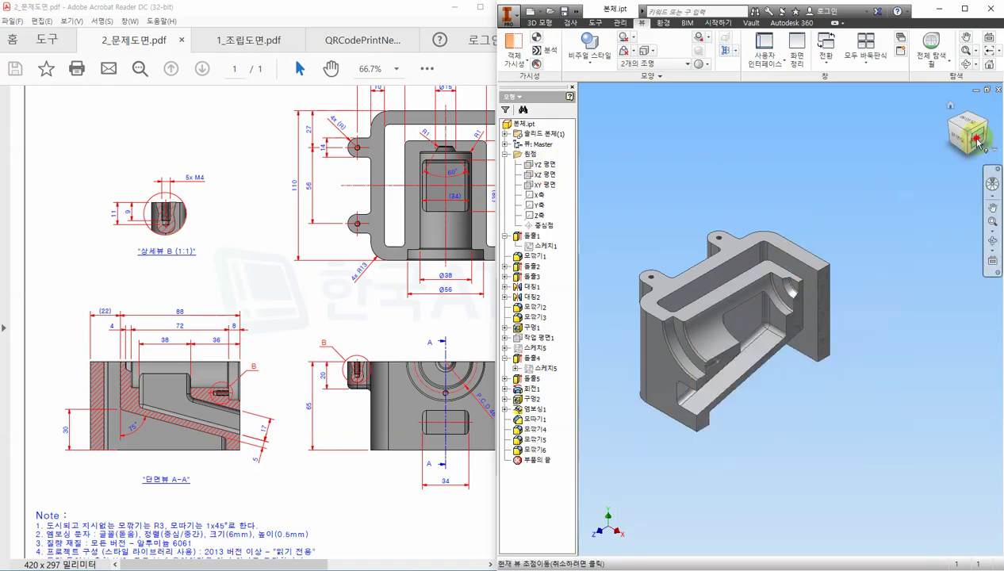
left_click(969, 154)
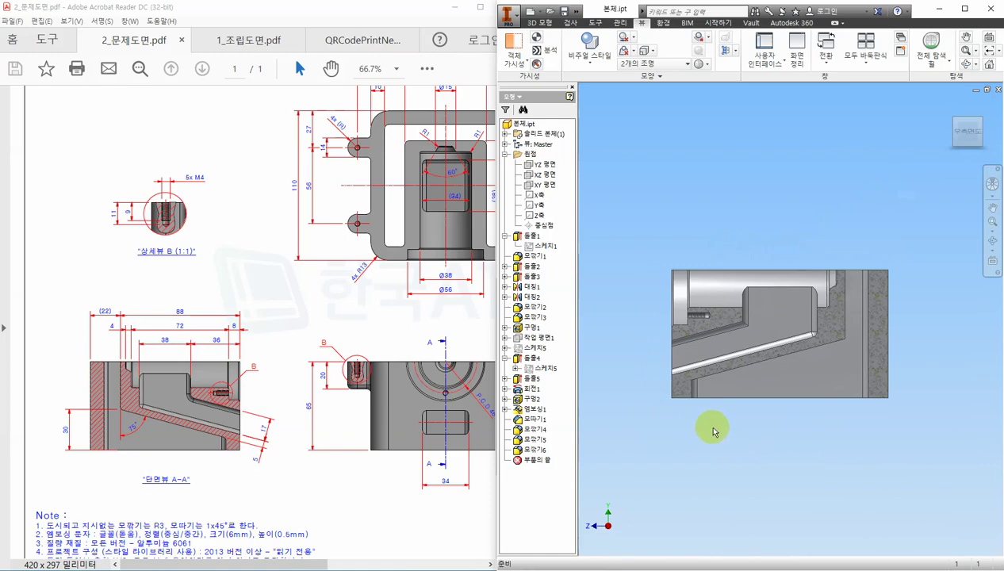
Compare the enlarged section A-A with the model's section and mark the corners that still need fillets
left_click(192, 481)
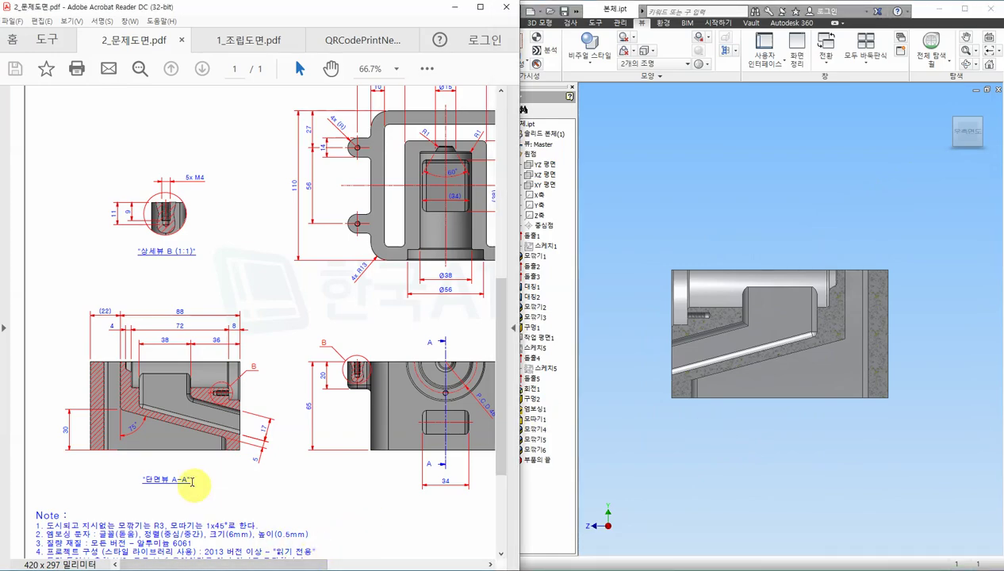
scroll(130, 455, "up", 2, "ctrl")
left_click(861, 455)
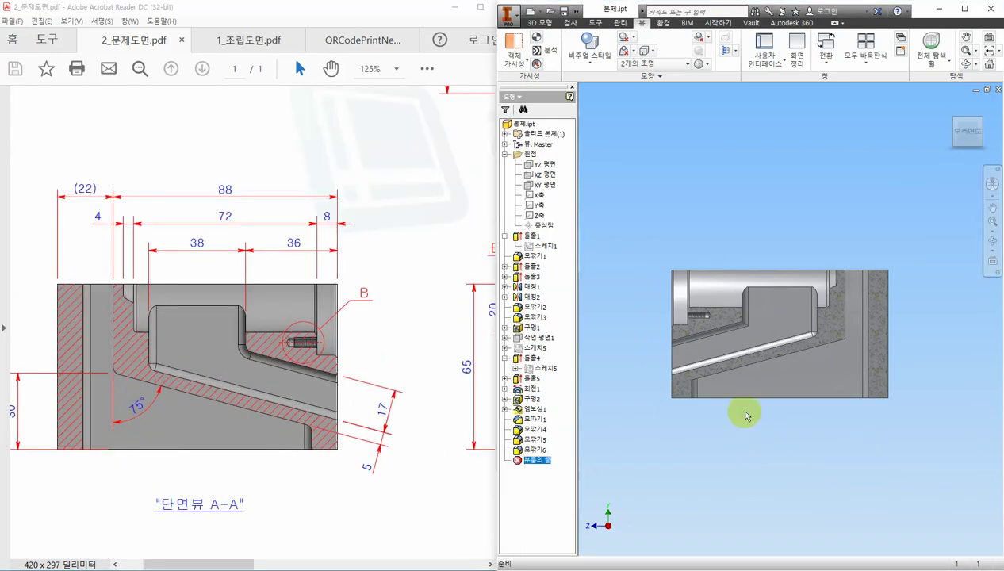
key("Home")
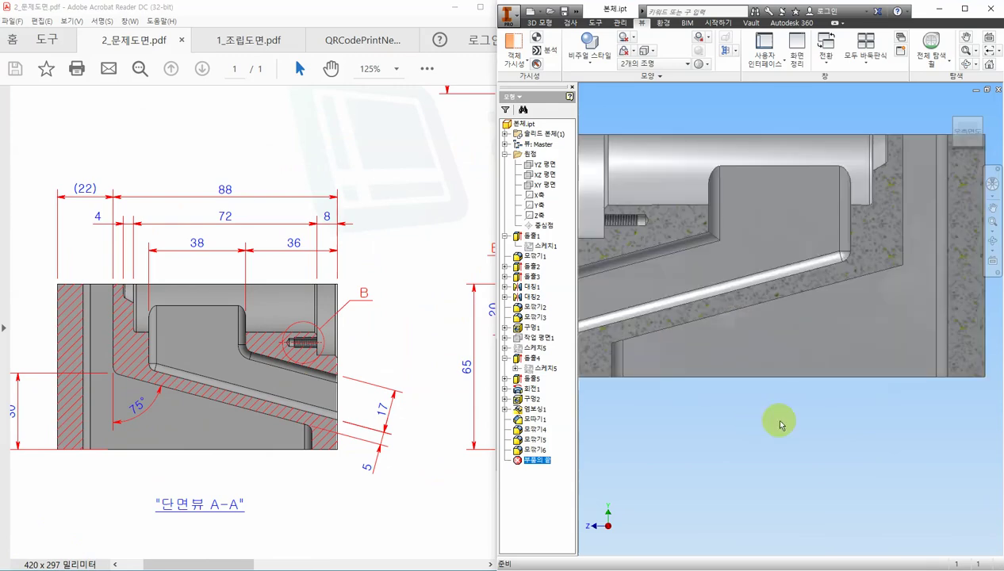
scroll(780, 425, "down", 3)
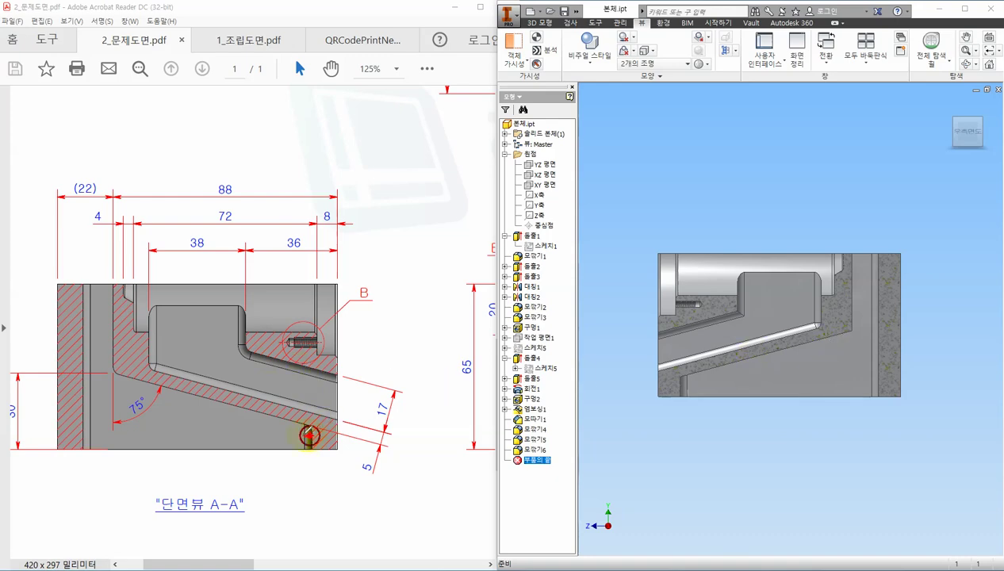
left_click(117, 378)
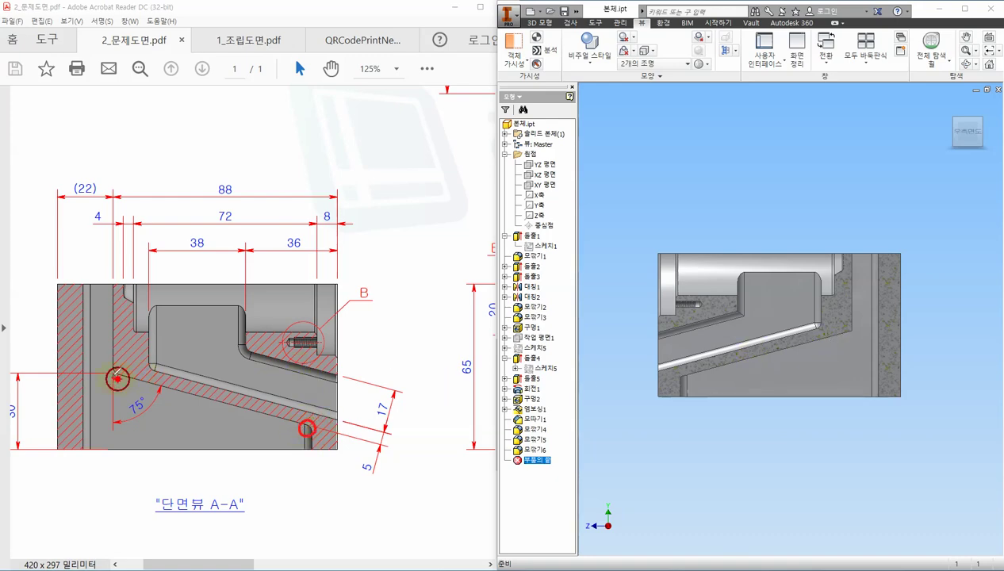
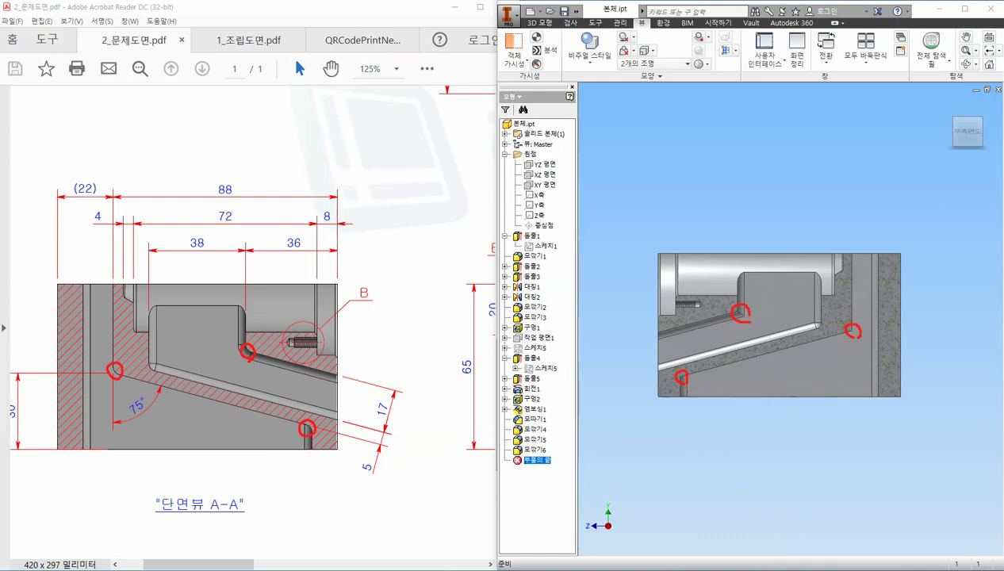
key("Escape")
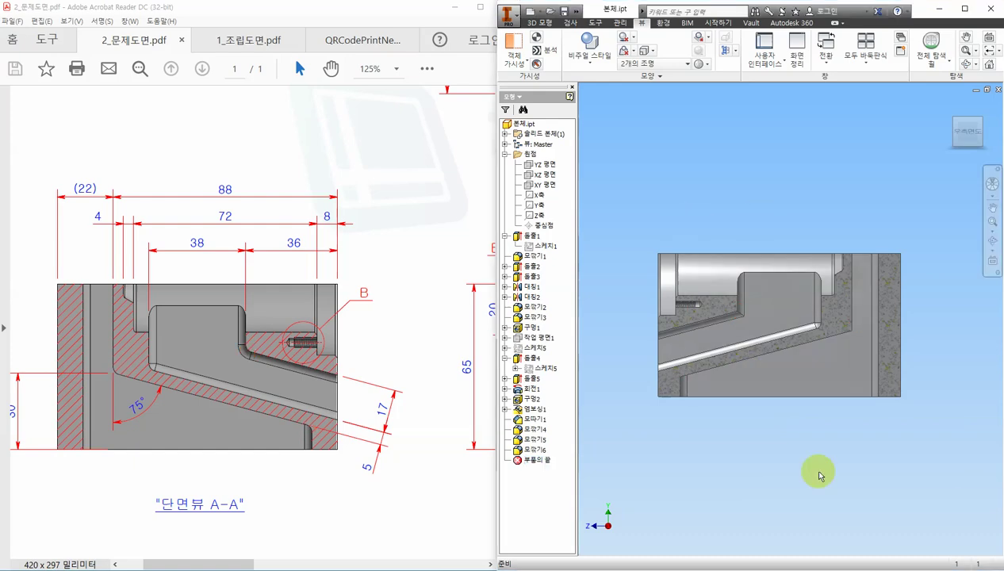
key("F4")
left_click_drag(820, 470, 798, 465)
key("Escape")
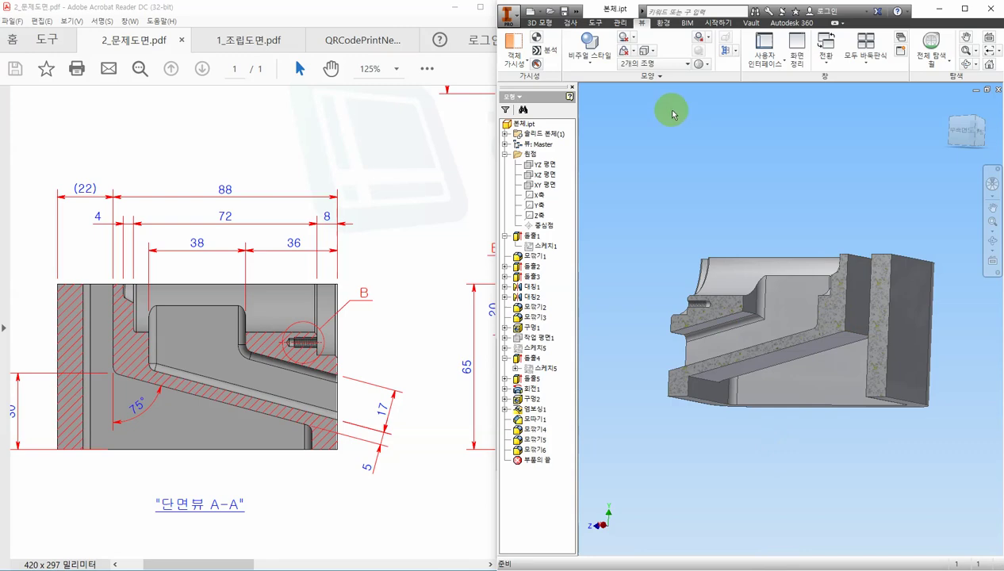
left_click(539, 23)
left_click(729, 46)
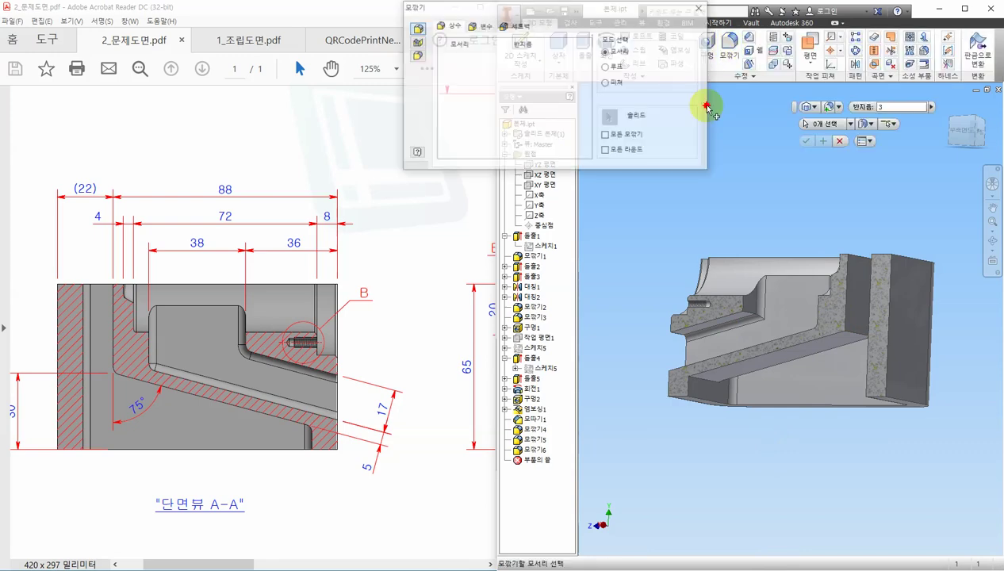
left_click(706, 384)
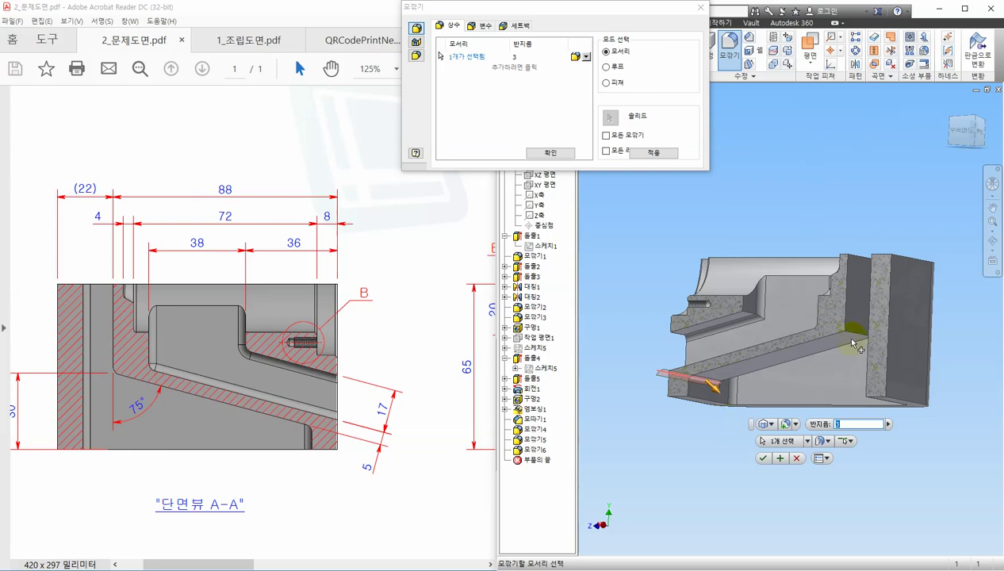
middle_click_drag(717, 441, 673, 419, "shift")
middle_click_drag(899, 475, 811, 386, "shift")
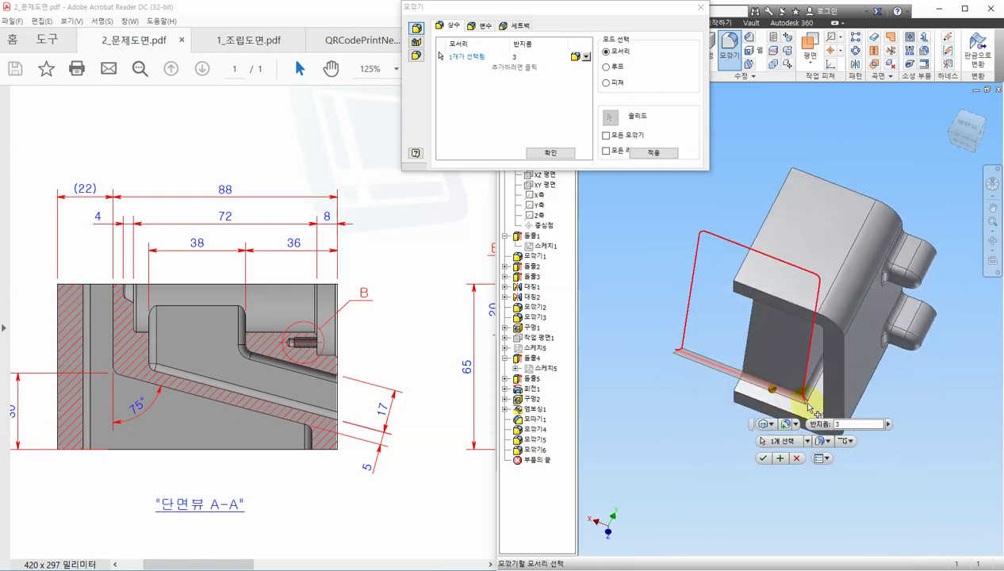
scroll(807, 403, "up", 2)
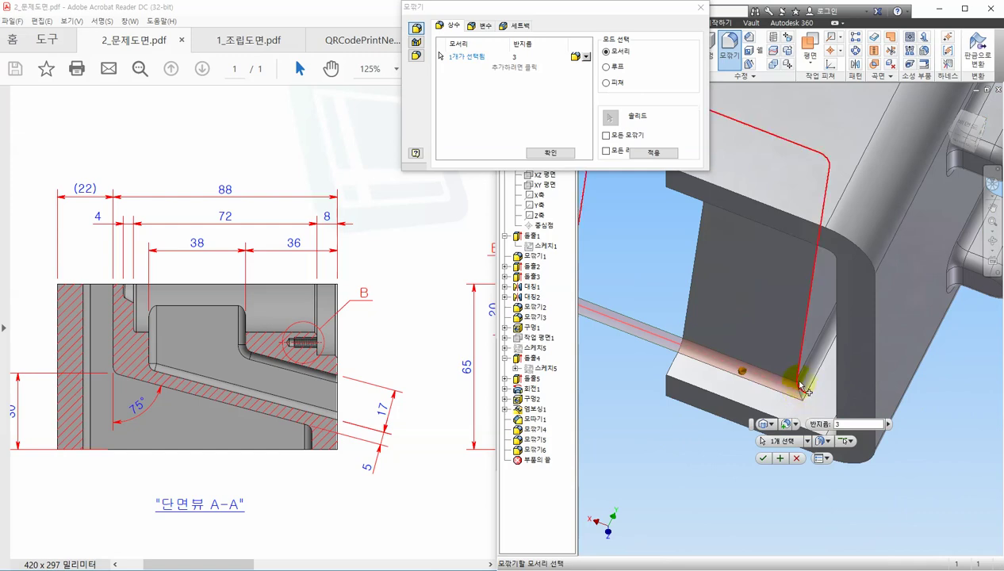
key("Escape")
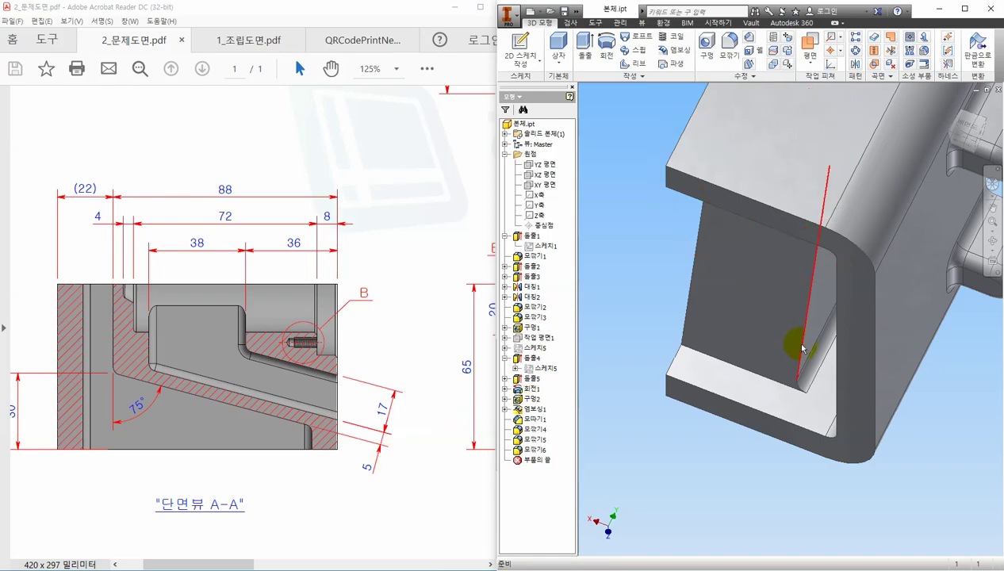
End the section view and orbit the whole model to show the underside cavity with the sloped face
middle_click_drag(752, 448, 801, 475, "shift")
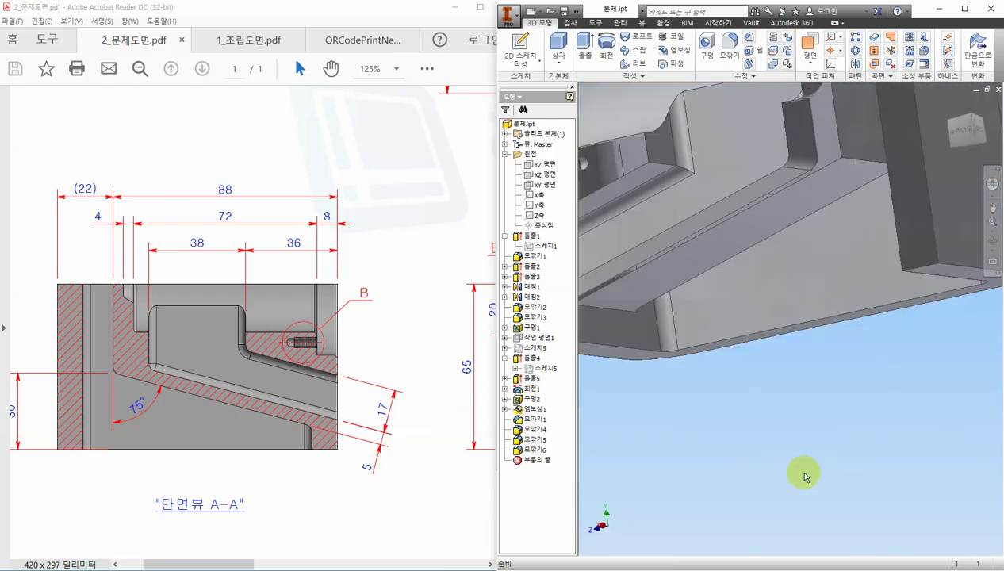
middle_click(822, 359)
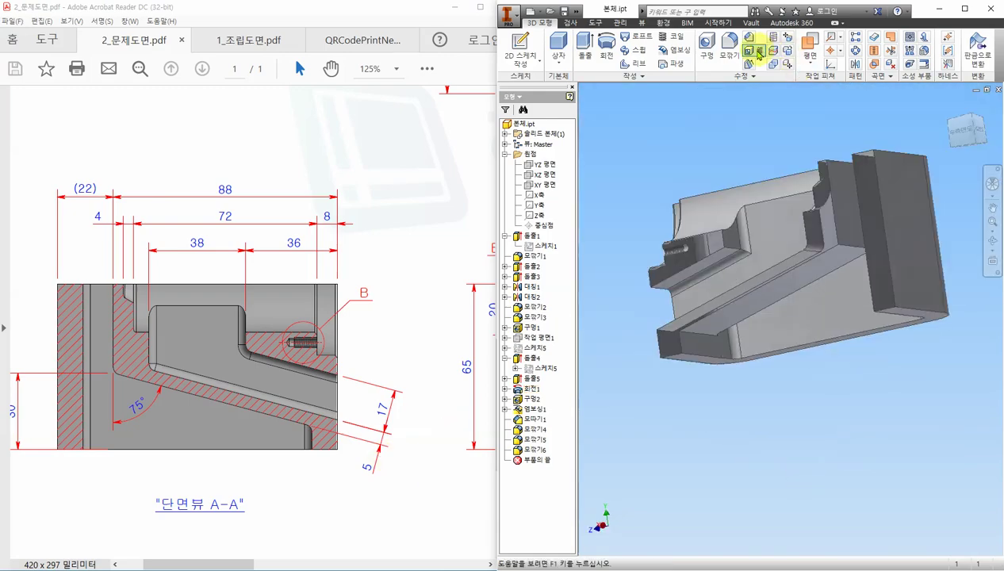
left_click(643, 22)
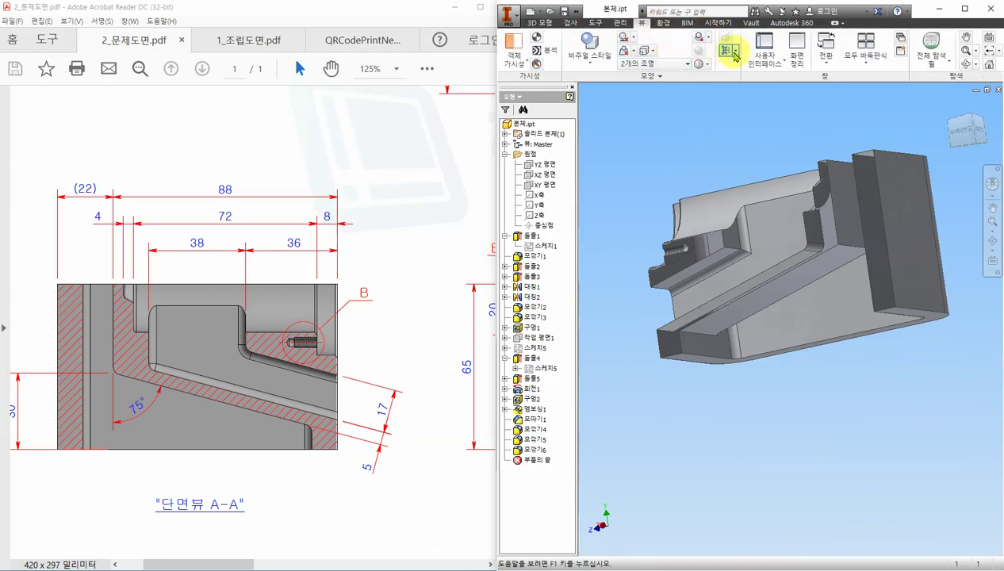
left_click(734, 50)
left_click(763, 135)
mouse_move(825, 389)
middle_mouse_down("shift")
mouse_move(837, 404)
mouse_move(823, 362)
middle_mouse_up("shift")
left_click_drag(827, 346, 821, 356)
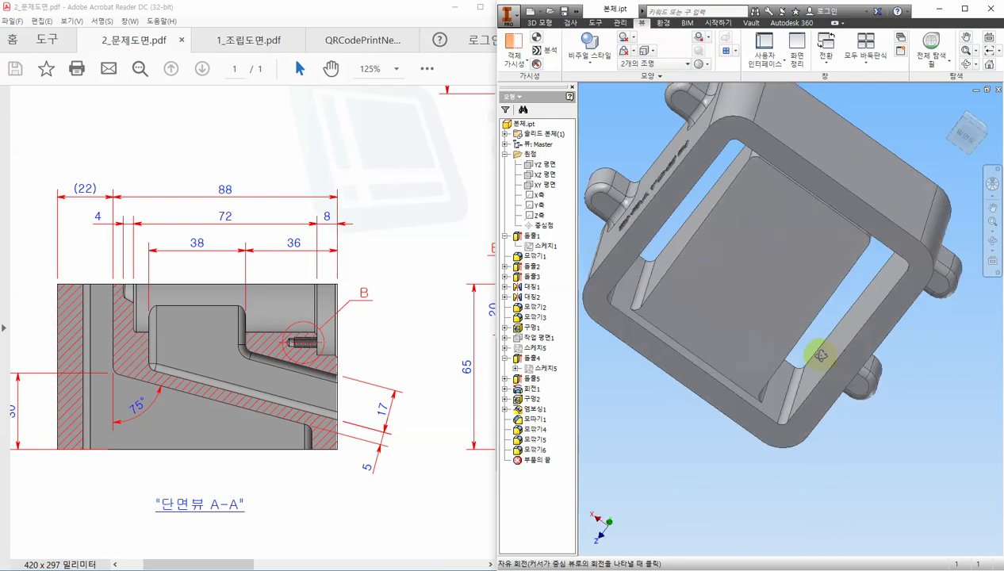
key("Escape")
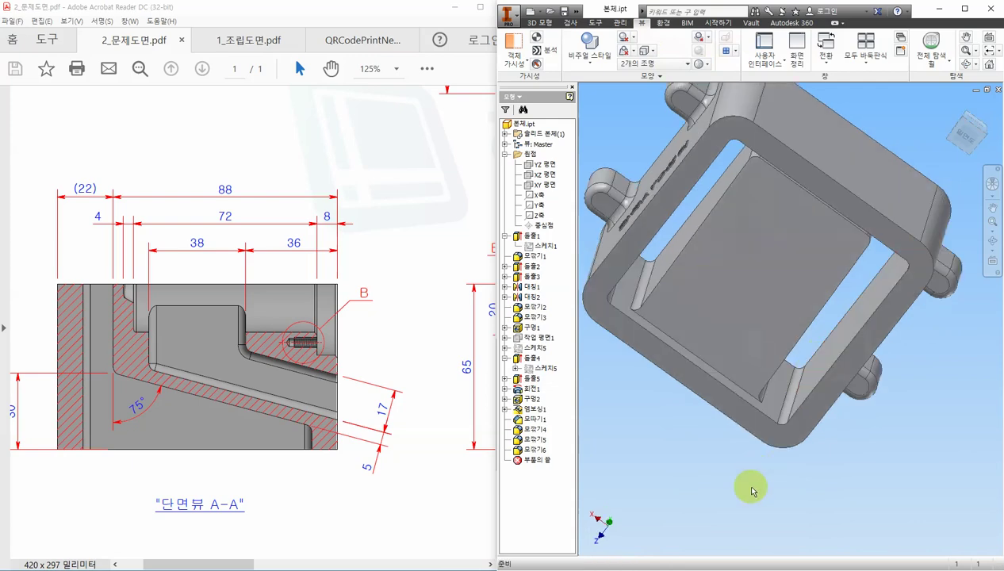
Try to fillet the edge loop around the sloped face in the underside cavity and its lower front edge with 3 mm radius
left_click(540, 22)
left_click(727, 46)
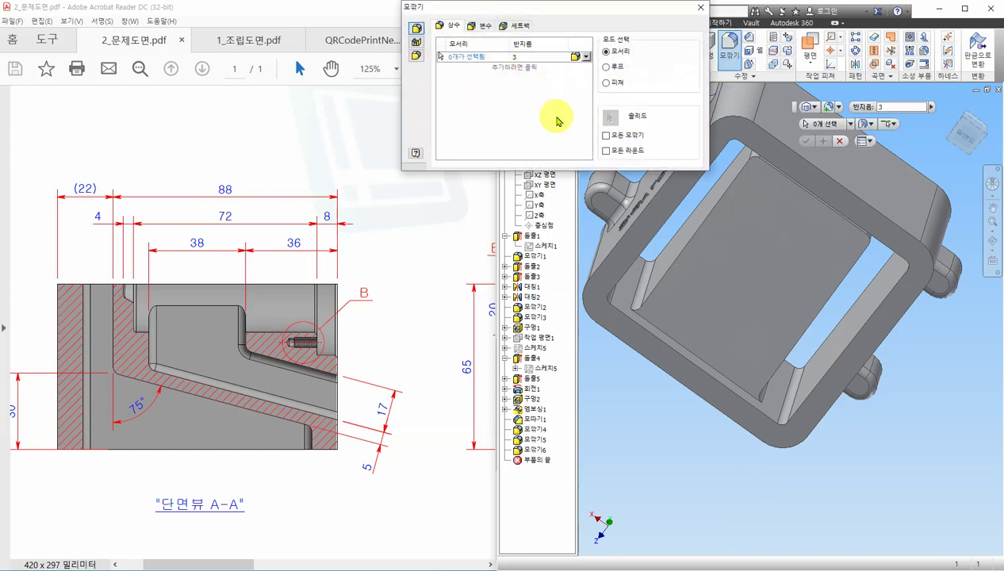
left_click(676, 251)
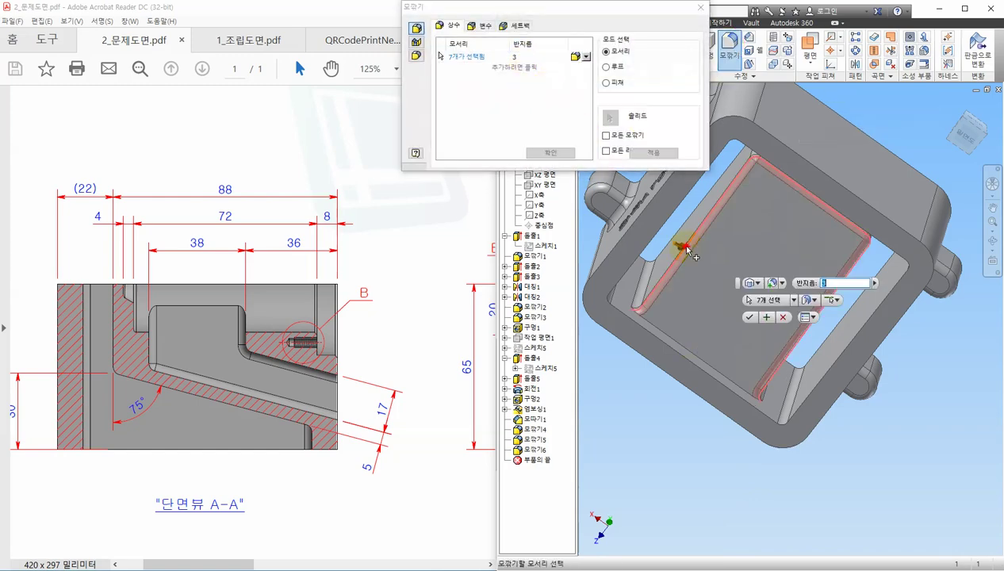
left_click(718, 377)
mouse_move(708, 419)
middle_mouse_down("shift")
mouse_move(708, 440)
mouse_move(717, 405)
mouse_move(708, 414)
mouse_move(730, 405)
mouse_move(705, 424)
middle_mouse_up("shift")
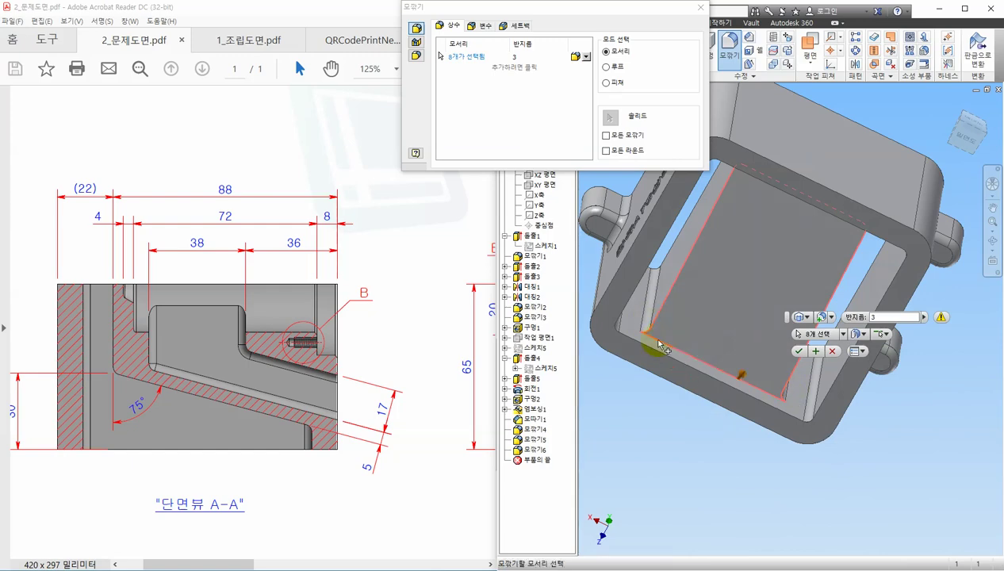
key("Return")
Try the 3 mm underside fillet again, adding the sloped face's front edge first and the surrounding edge loop second
left_click(730, 41)
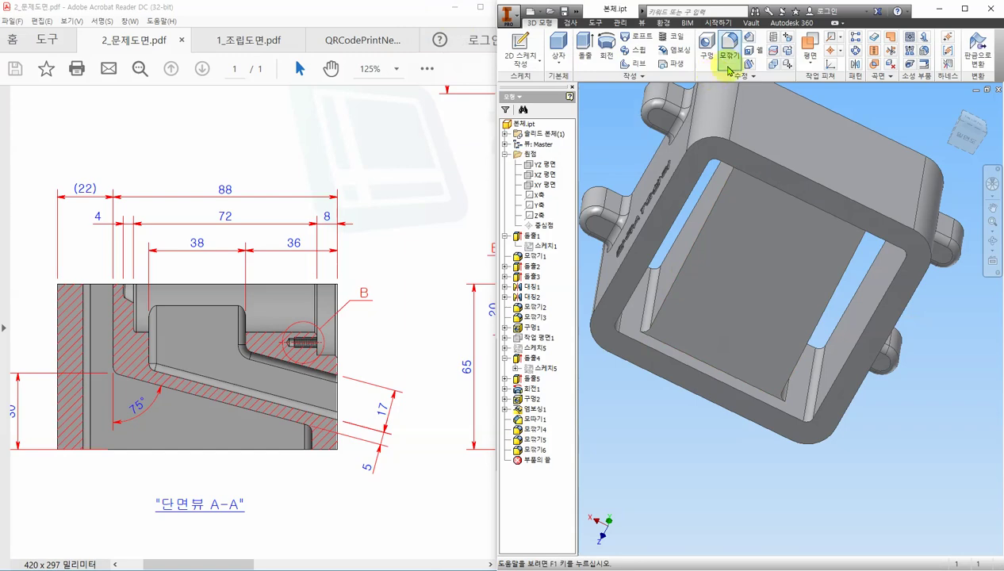
left_click(692, 353)
left_click(684, 272)
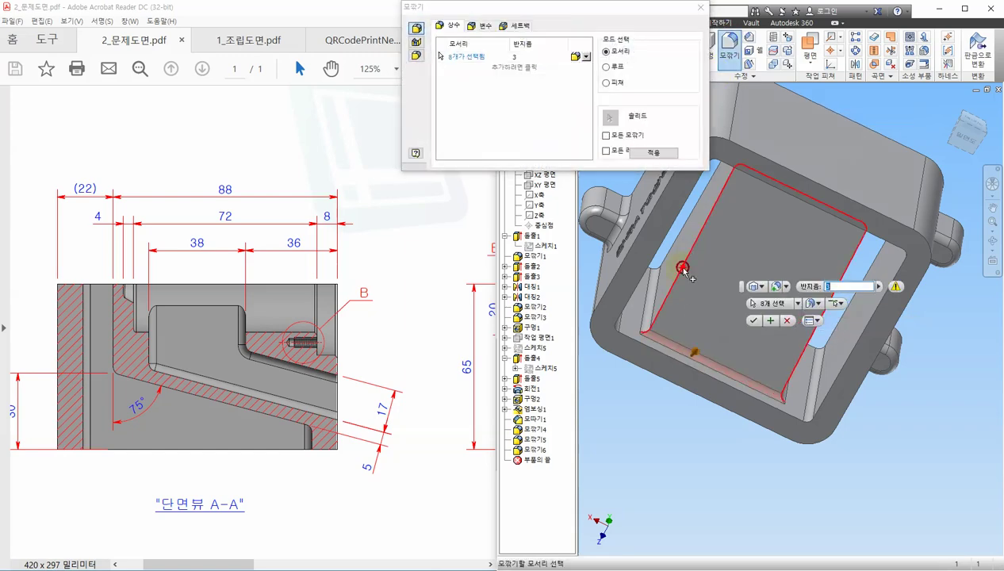
mouse_move(727, 442)
middle_mouse_down("shift")
mouse_move(714, 463)
mouse_move(733, 460)
middle_mouse_up("shift")
key("Return")
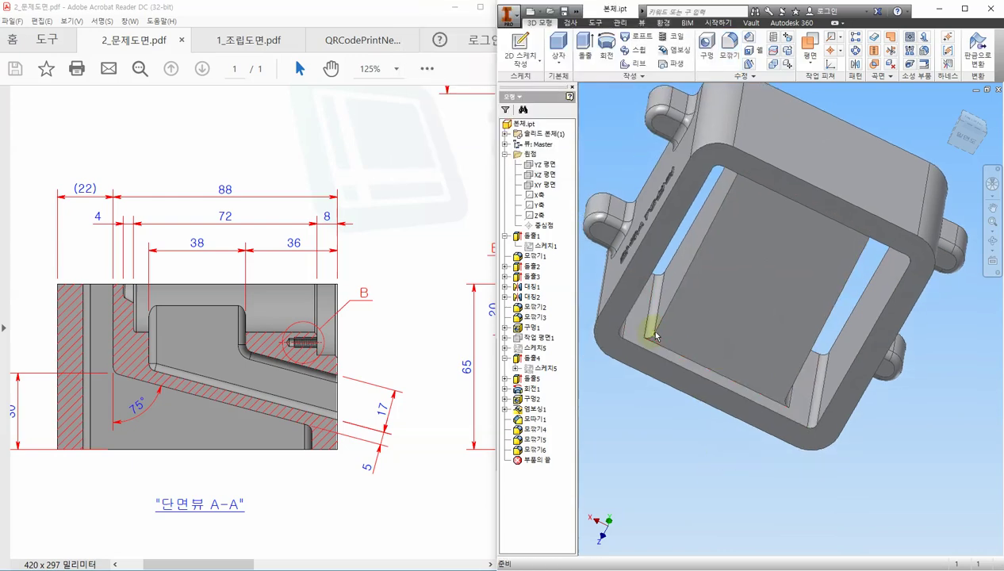
Edit the existing eight-edge 3 mm fillet and remove the two short corner edges at the sloped face's lower end in the underside cavity
right_click(542, 441)
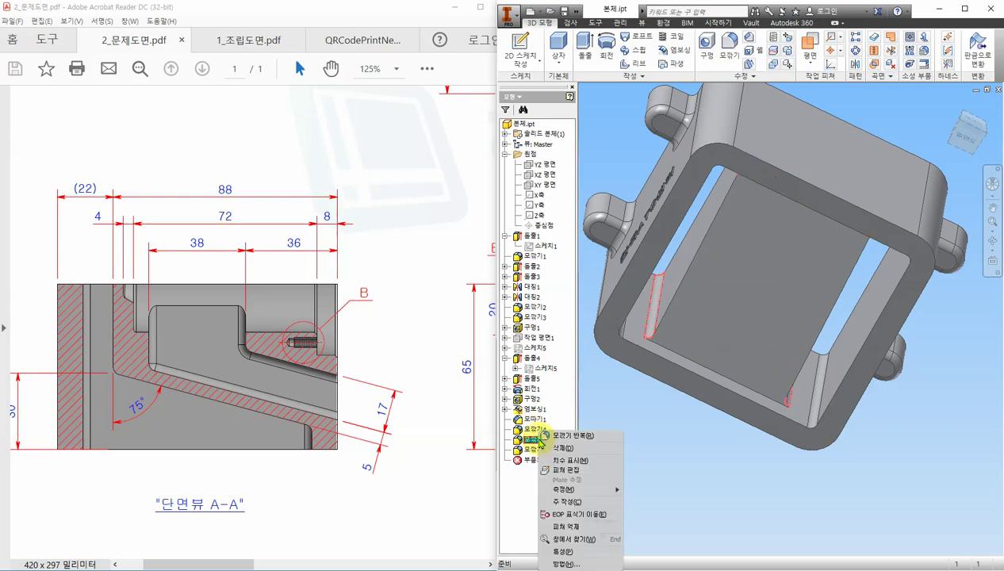
left_click(566, 469)
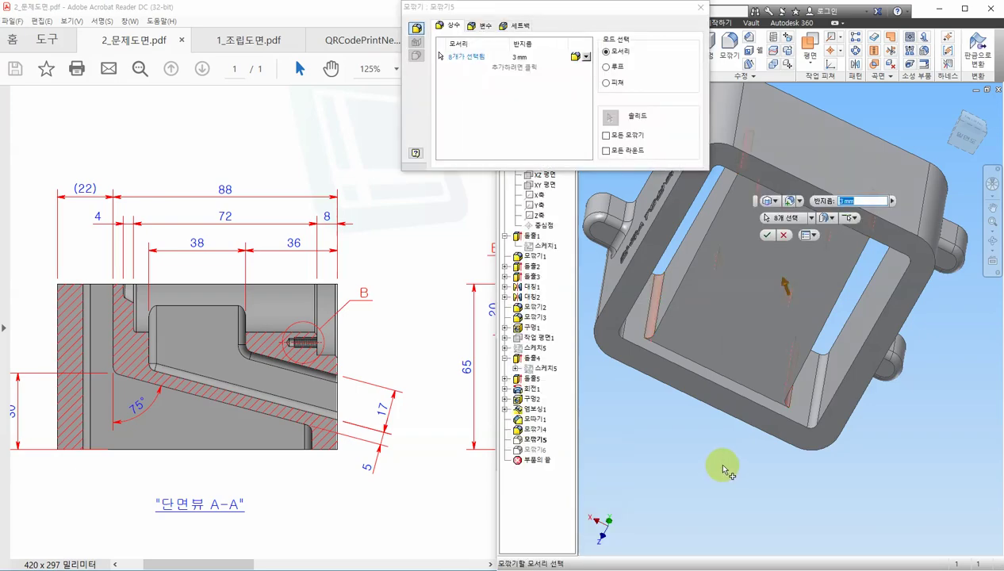
left_click(655, 325, "ctrl")
middle_click_drag(779, 471, 799, 406, "shift")
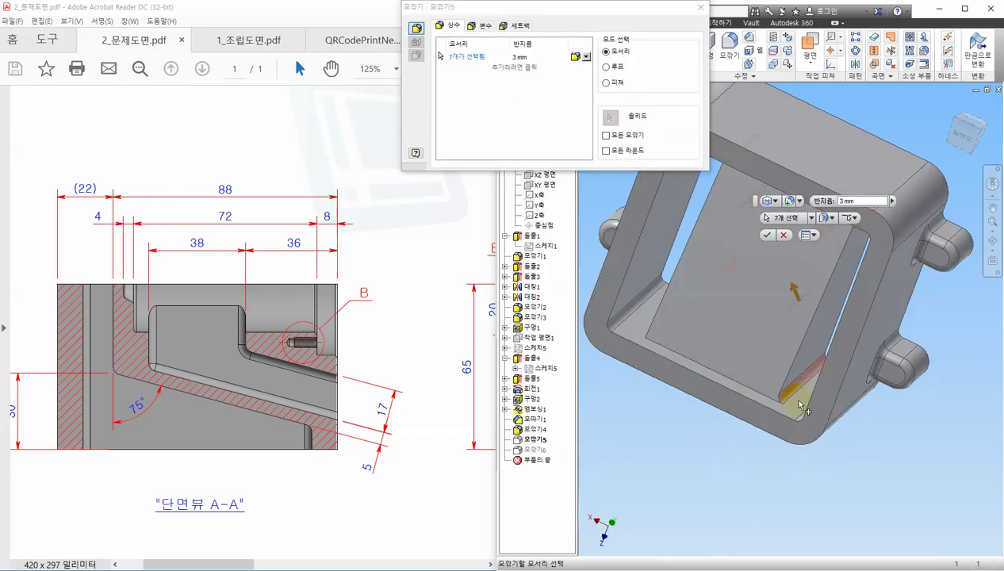
left_click(799, 406, "ctrl")
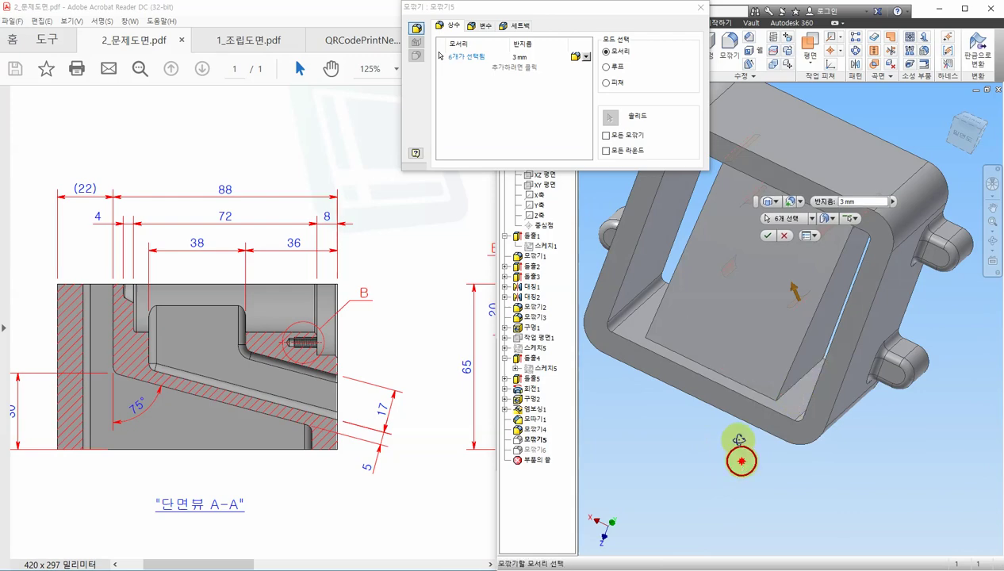
middle_click_drag(737, 464, 754, 445, "shift")
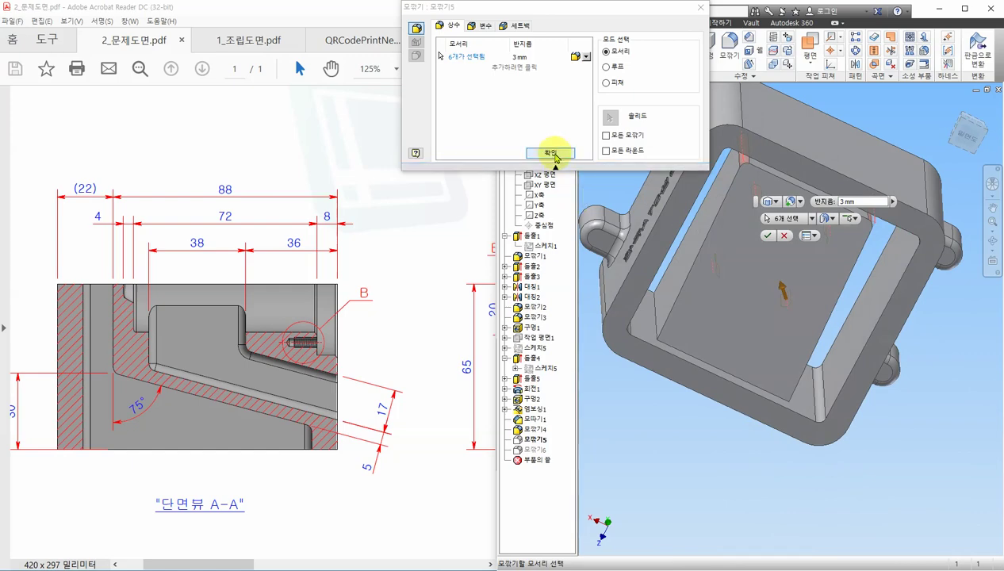
left_click(555, 154)
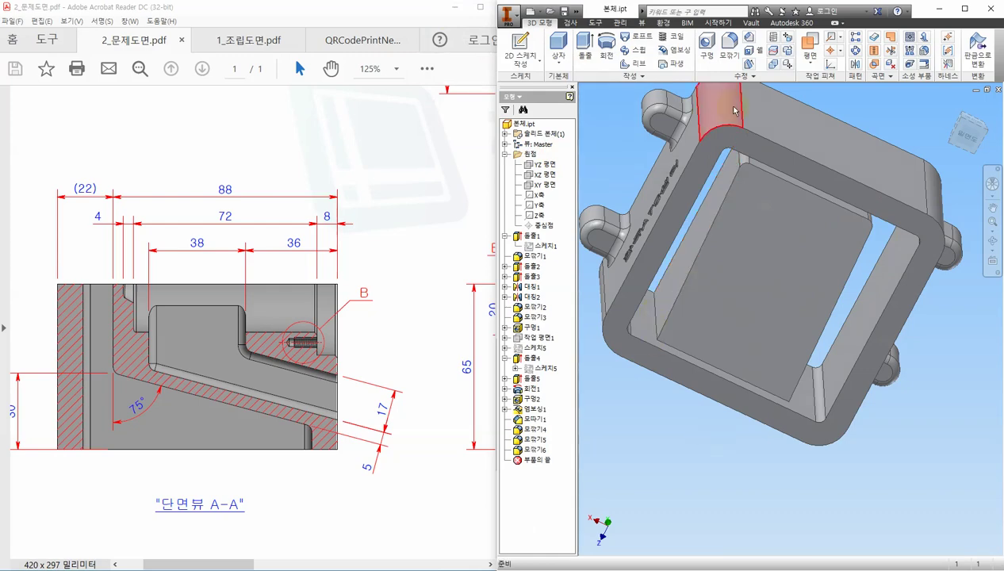
Fillet the edge loop around the underside sloped face together with the two short corner edges at its lower end, with 3 mm radius
left_click(728, 46)
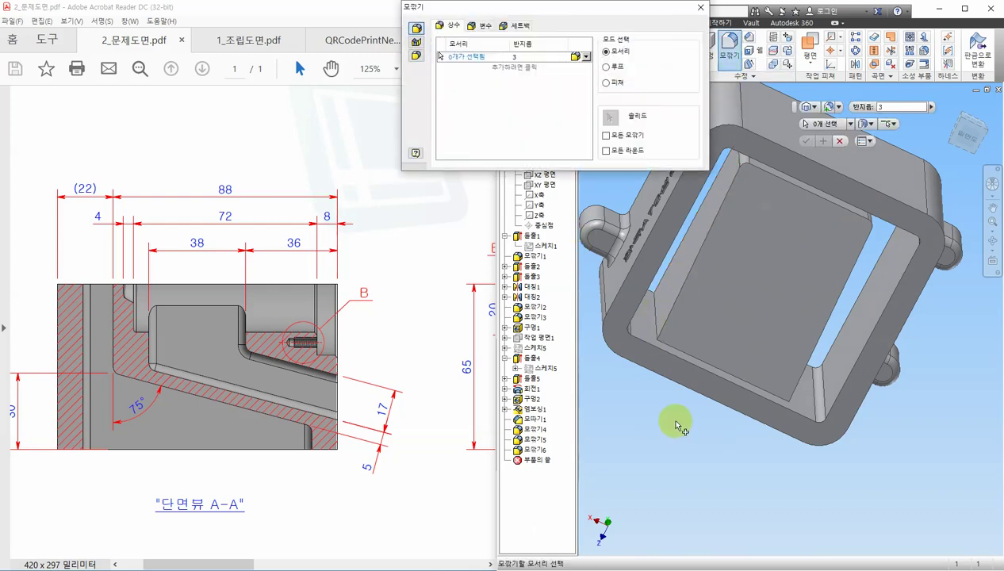
left_click(665, 313)
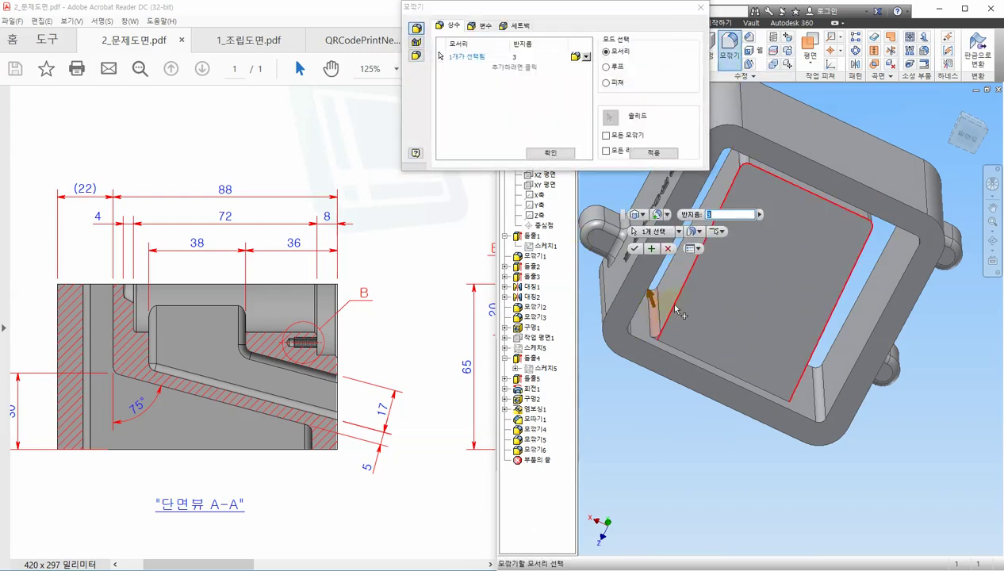
left_click(674, 359)
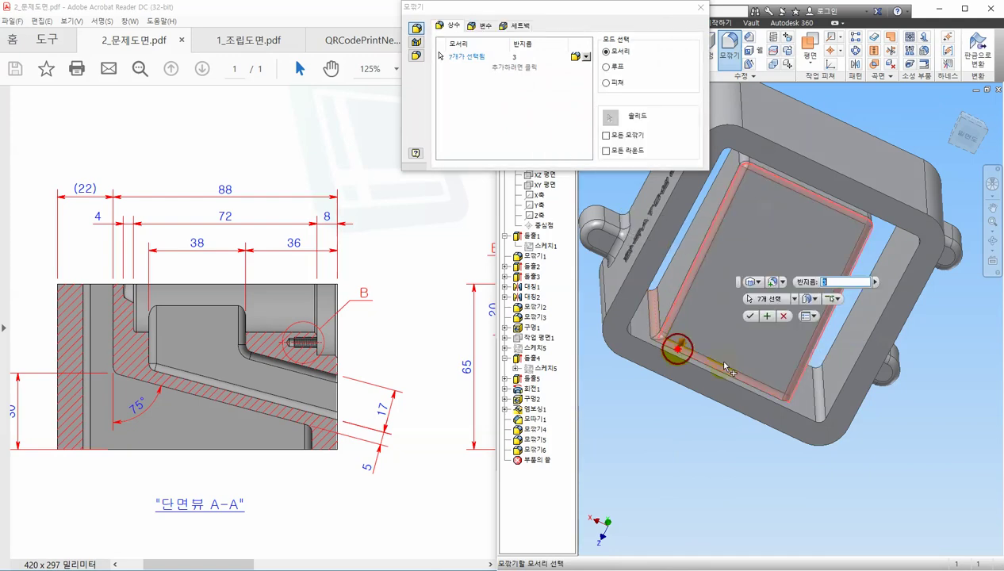
middle_click_drag(769, 464, 789, 399, "shift")
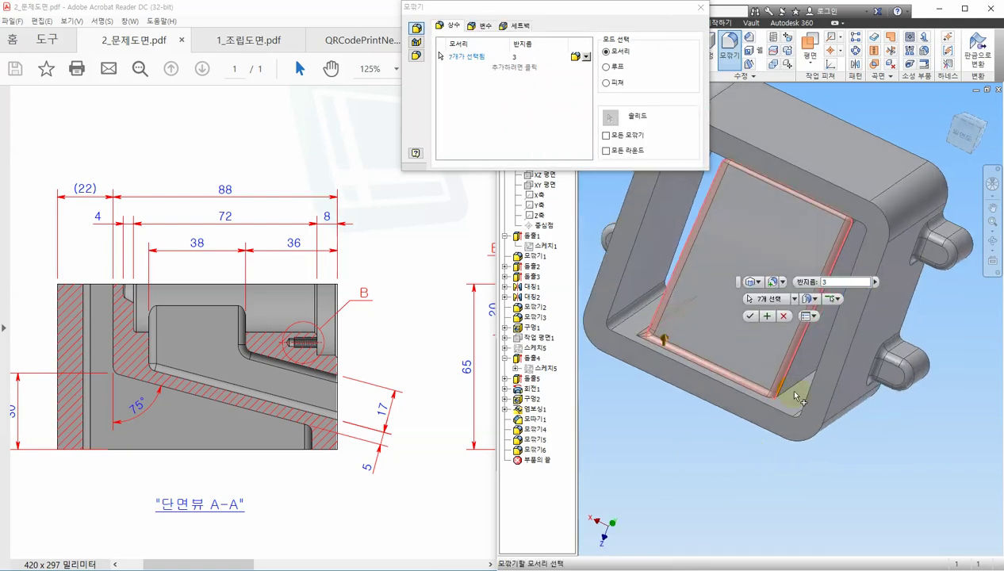
left_click(799, 387)
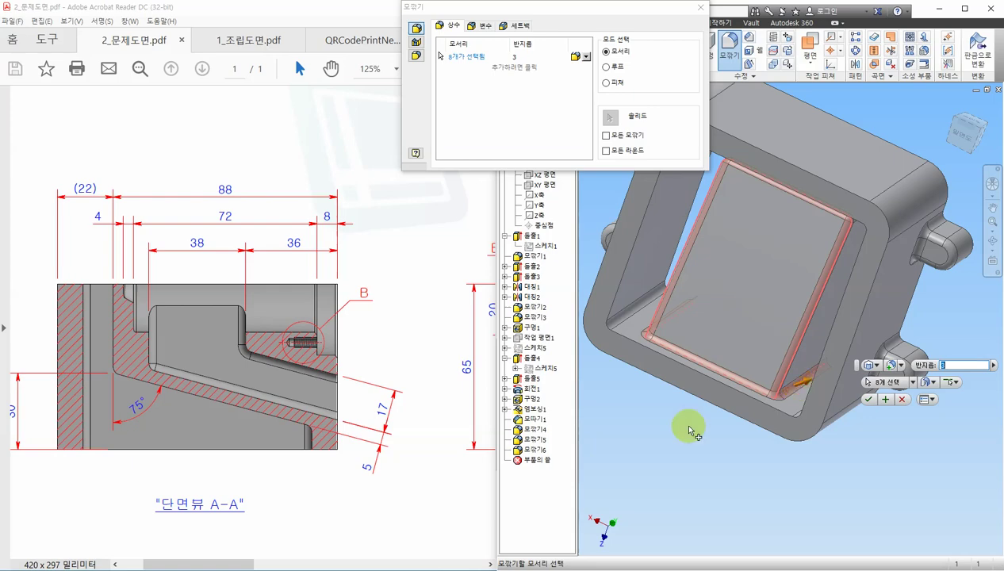
middle_click_drag(679, 421, 681, 432, "shift")
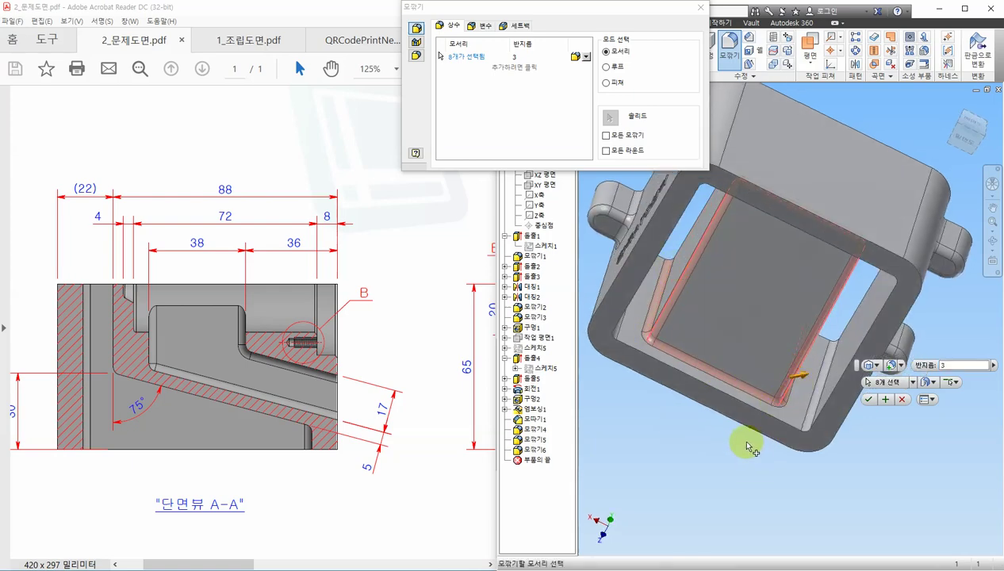
middle_click_drag(733, 453, 733, 432, "shift")
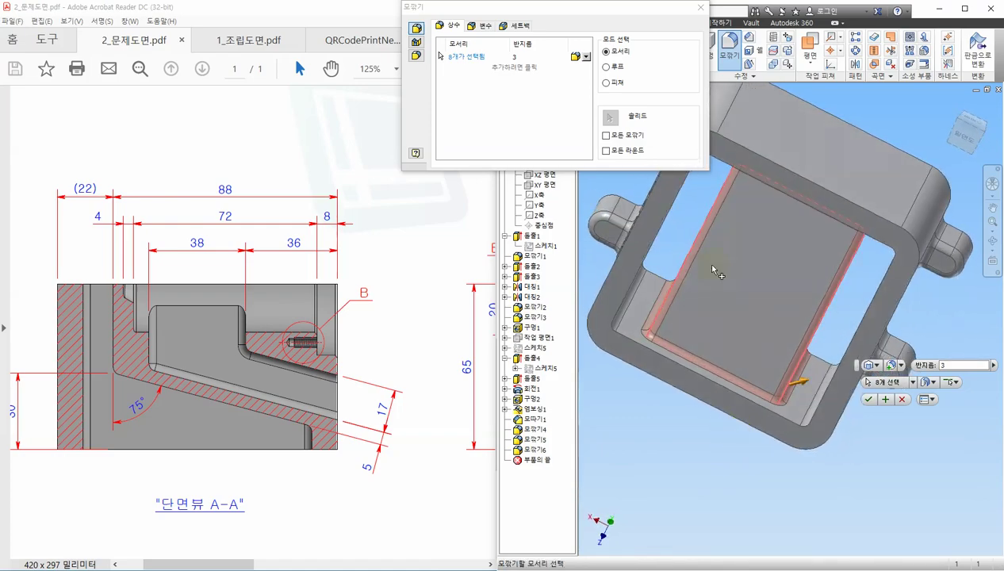
middle_click_drag(657, 403, 674, 348, "shift")
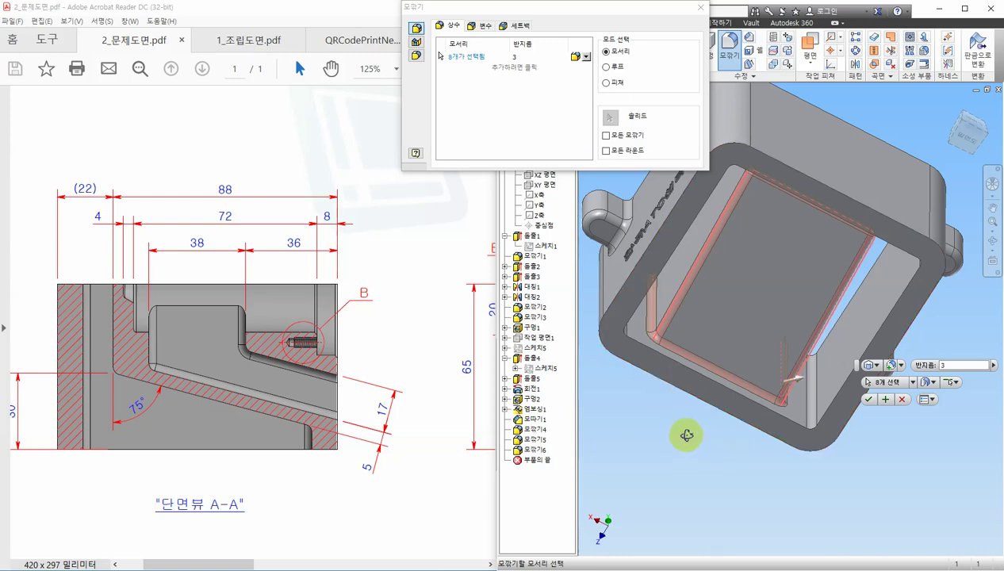
mouse_move(686, 435)
middle_mouse_down("shift")
mouse_move(706, 376)
mouse_move(698, 381)
middle_mouse_up("shift")
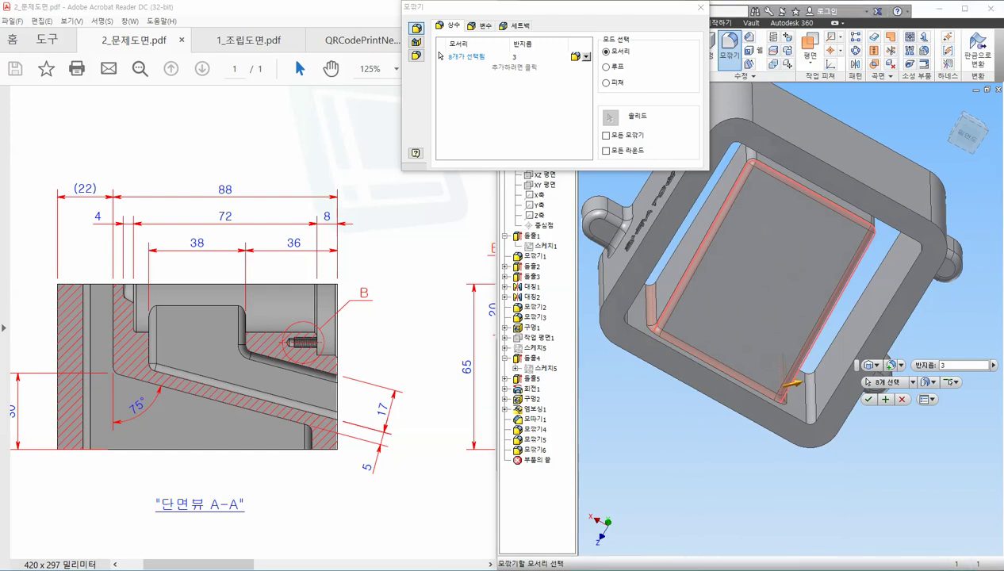
left_click(307, 434)
left_click(560, 152)
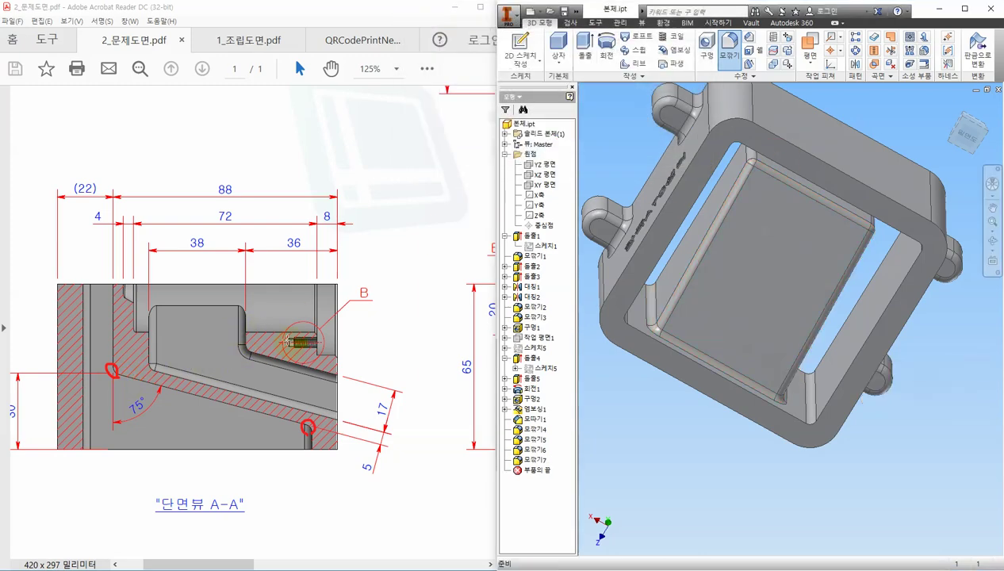
Fillet the inner edge between the central pocket's wall below the bore and the sloped passage with 3 mm radius
middle_click_drag(663, 444, 836, 487, "shift")
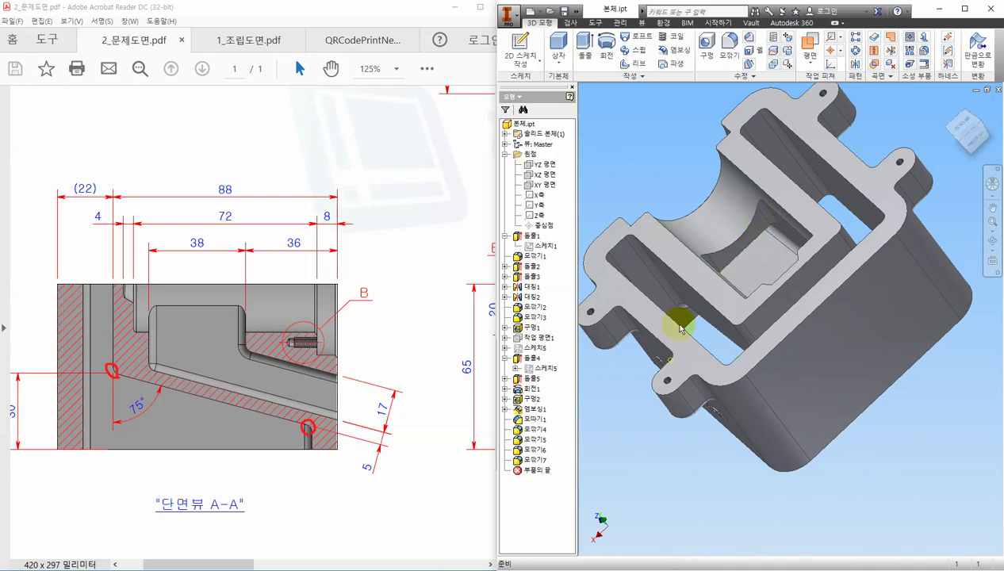
left_click(726, 58)
left_click(741, 250)
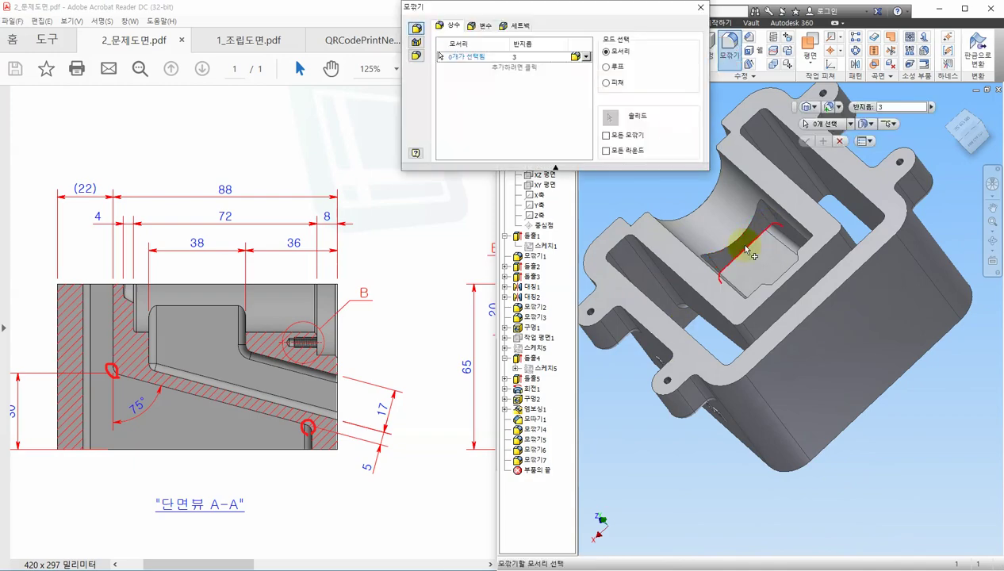
middle_click_drag(679, 351, 722, 184, "shift")
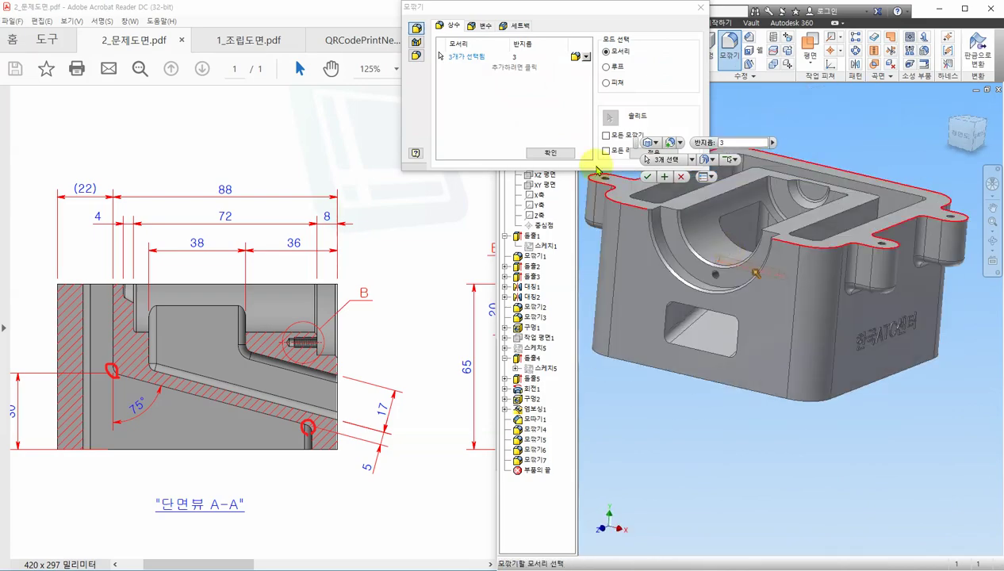
left_click(563, 153)
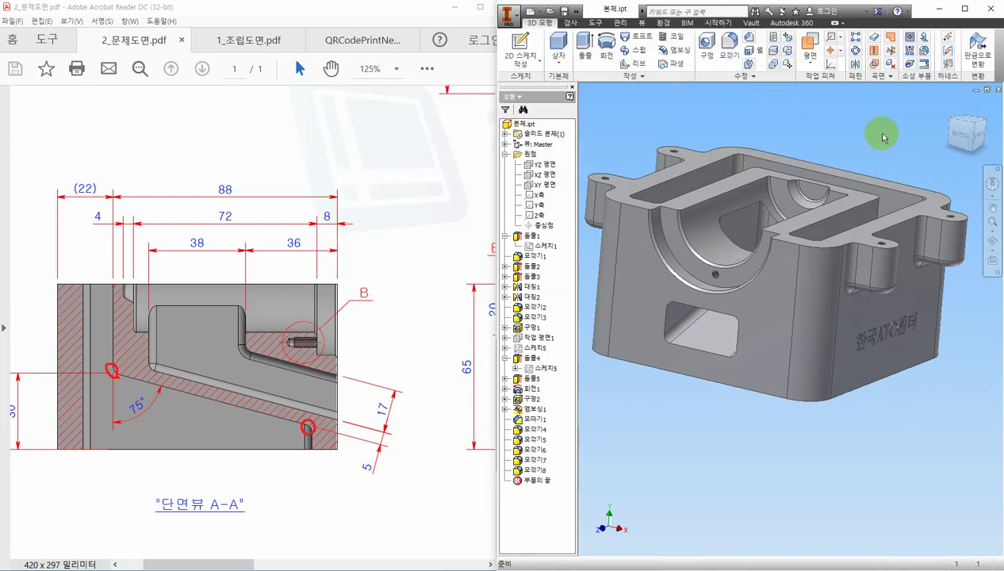
Cut the model with a half section view on the YZ plane and compare its filleted corners with section A-A from the side
left_click(942, 102)
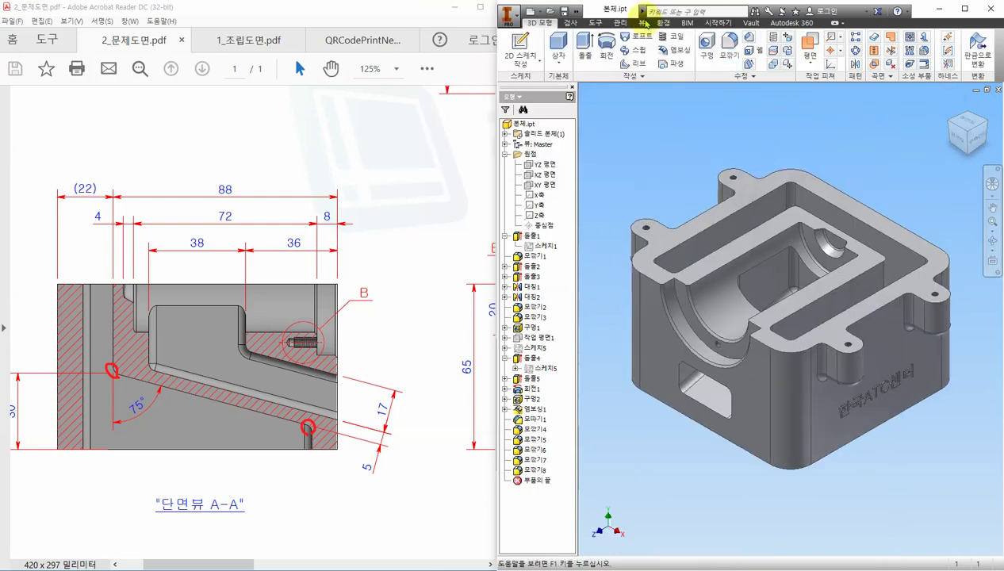
left_click(641, 19)
left_click(730, 51)
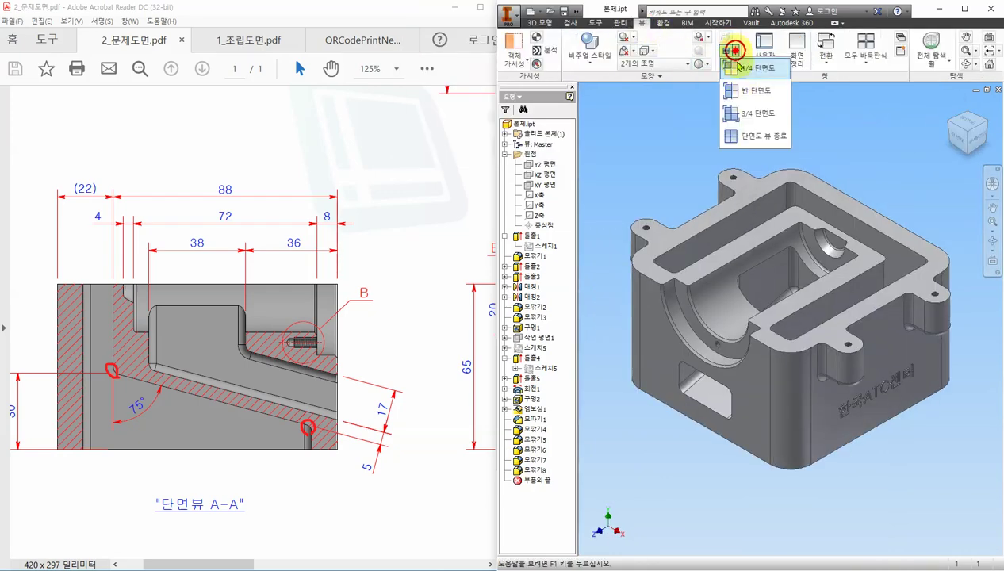
left_click(755, 93)
left_click(544, 164)
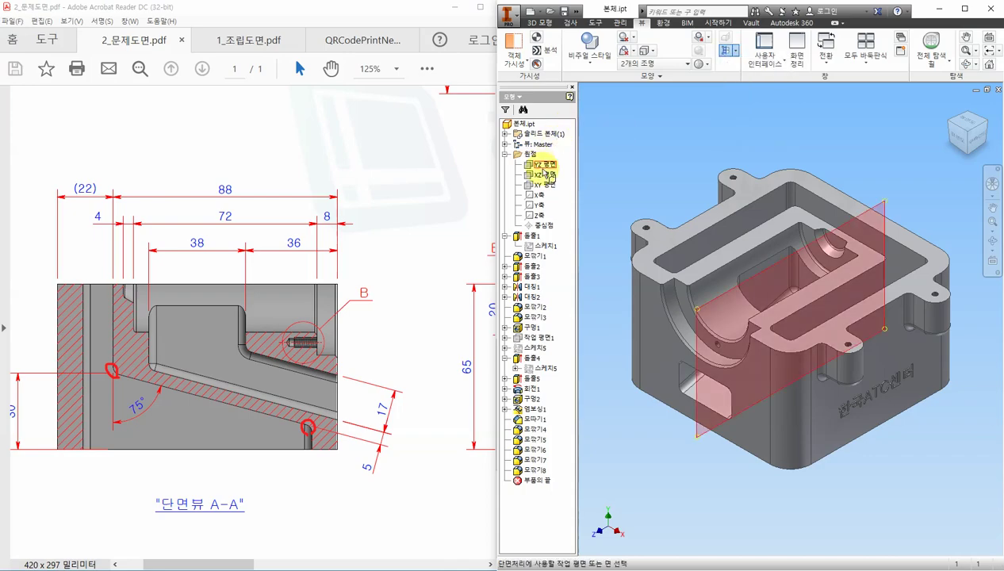
left_click(846, 367)
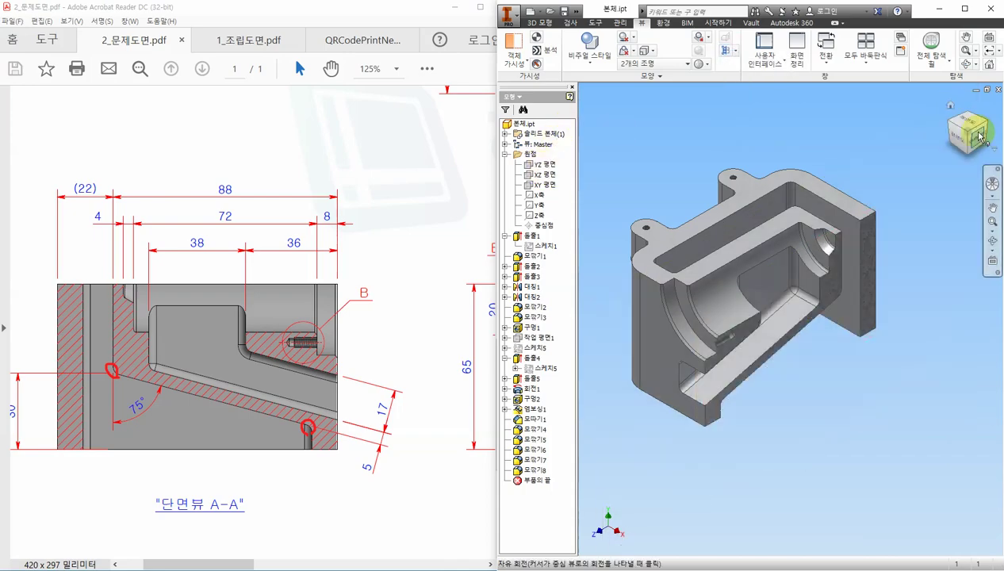
left_click(980, 137)
scroll(763, 369, "down", 3)
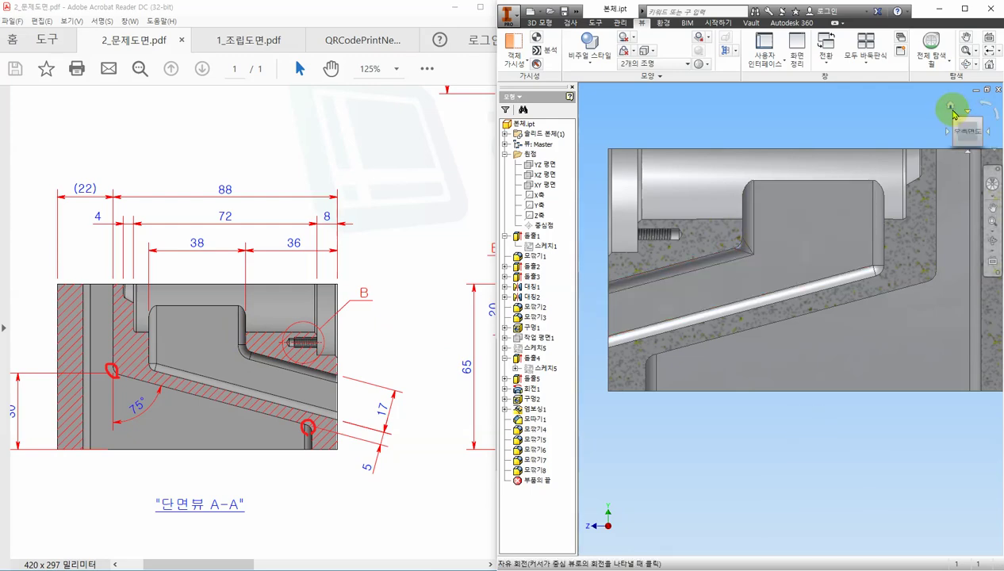
Return to the isometric home view and end the section view
left_click(953, 111)
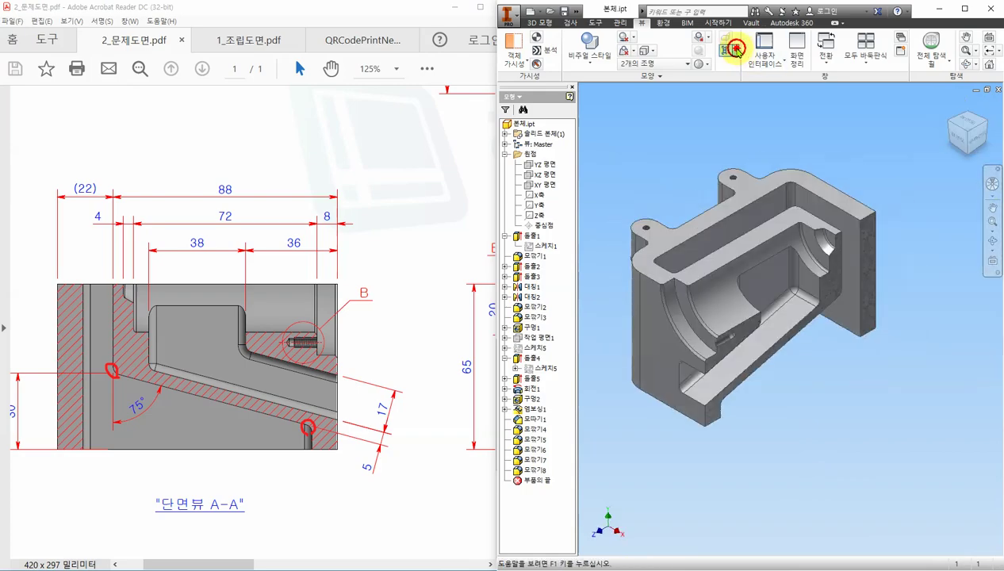
left_click(736, 49)
left_click(745, 134)
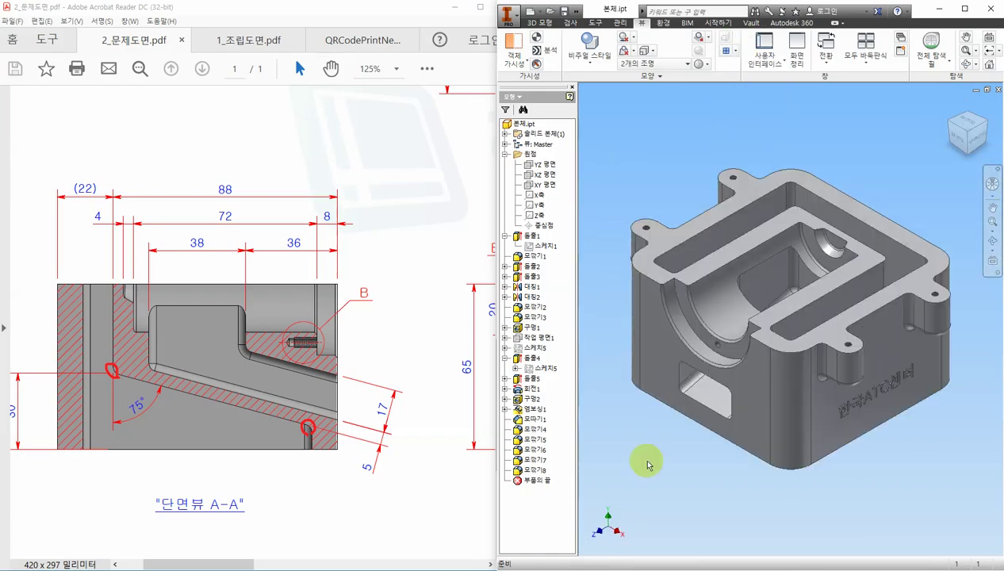
Delete the last fillet, made on the central pocket's inner edge
right_click(538, 472)
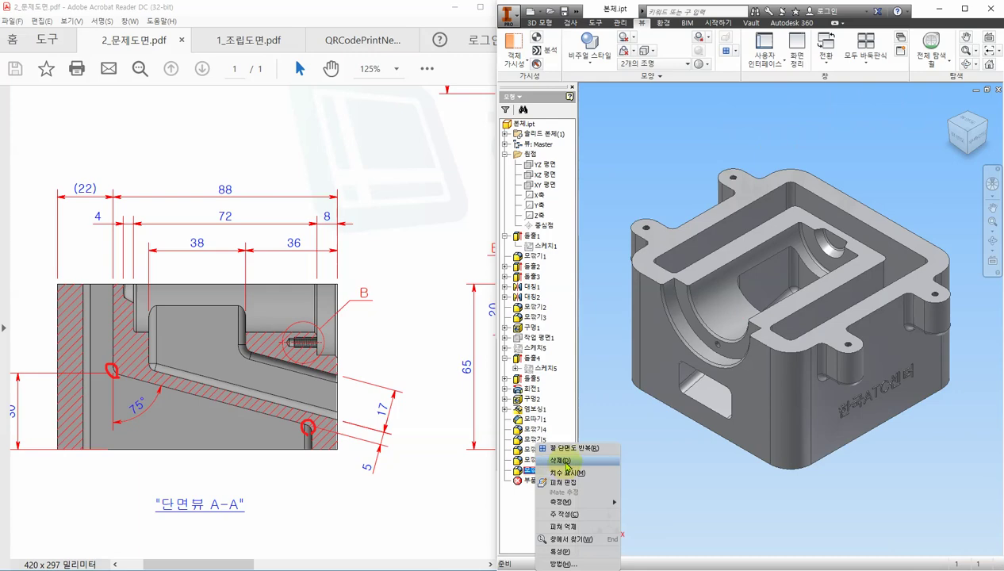
left_click(567, 464)
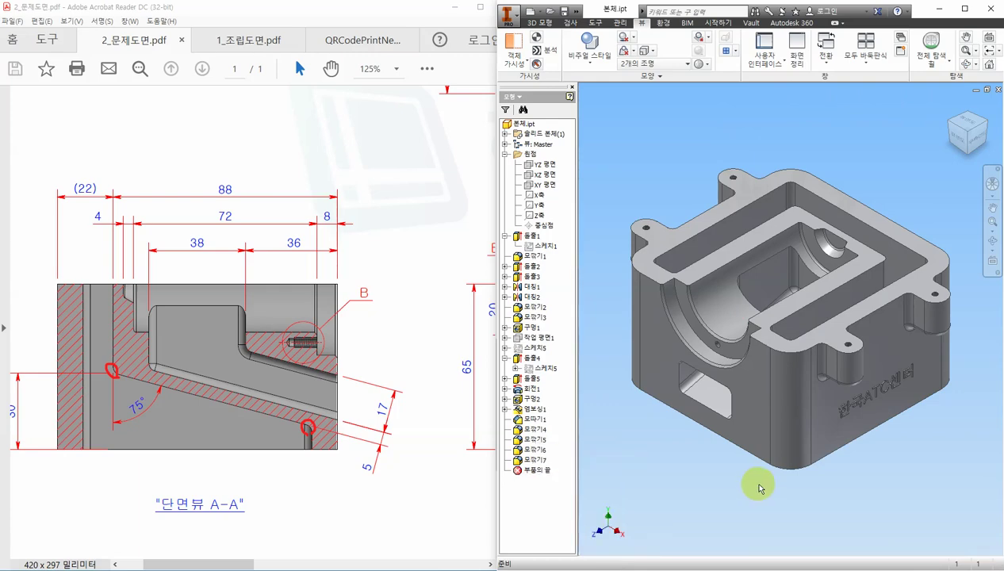
middle_click_drag(811, 471, 761, 450, "shift")
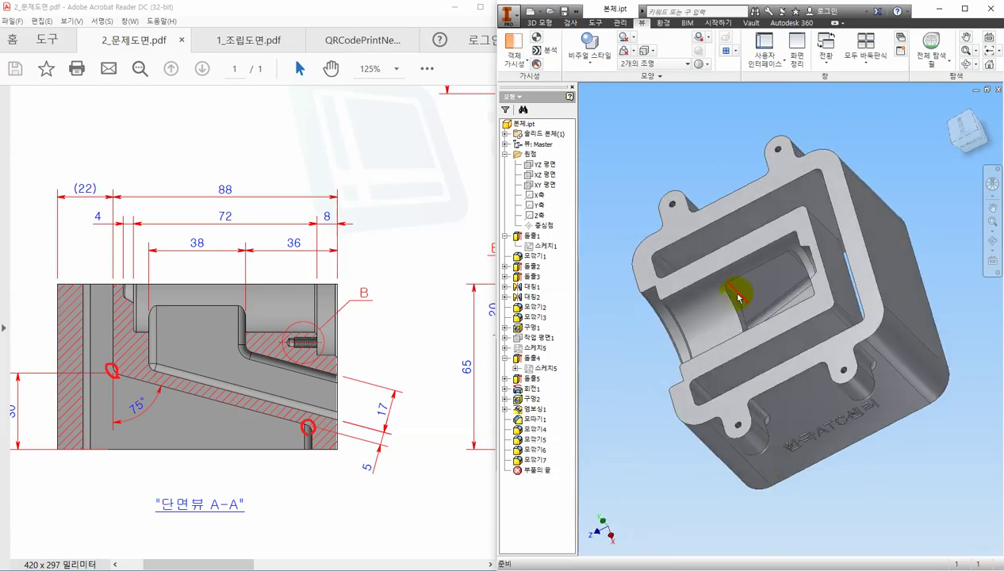
Edit the 3 mm fillet 모깎기5 to deselect the two short corner edges where the central pocket opens into the bore
right_click(539, 441)
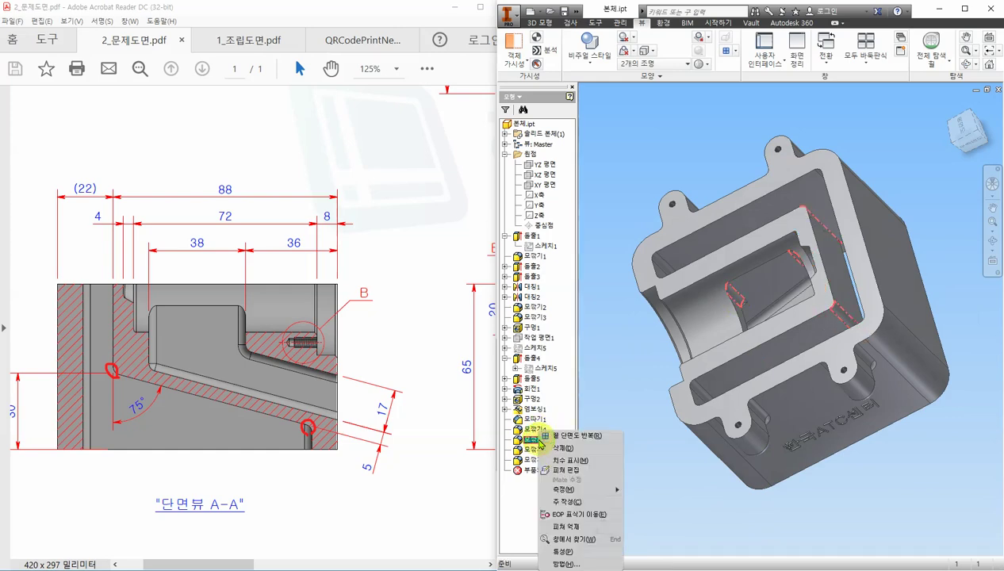
left_click(563, 471)
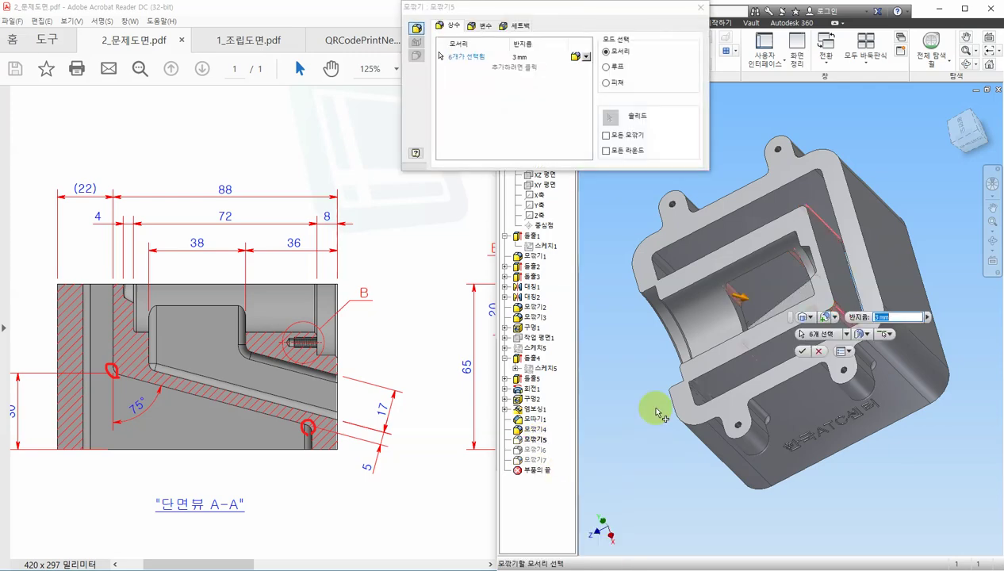
middle_click_drag(655, 410, 829, 226, "shift")
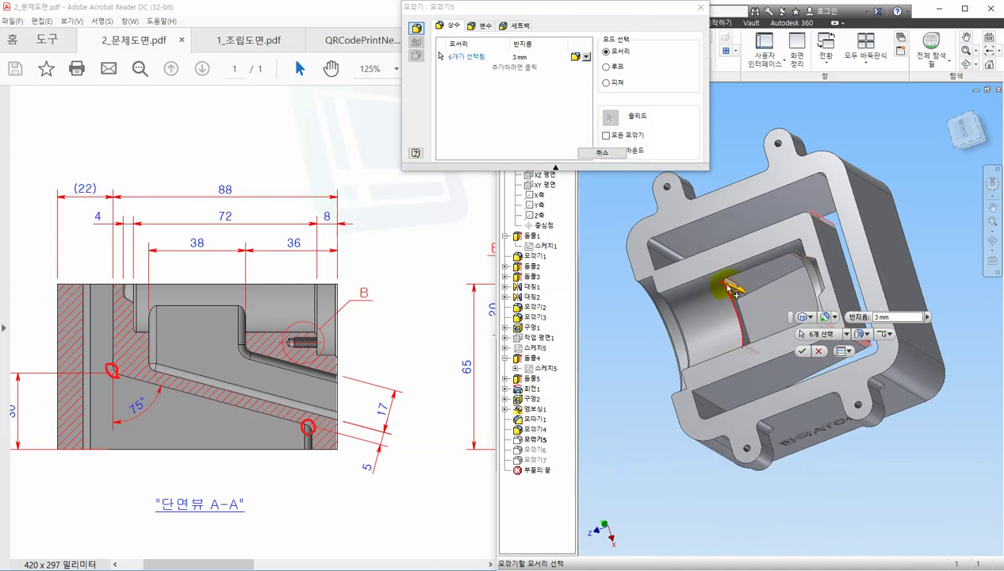
scroll(735, 292, "up", 5)
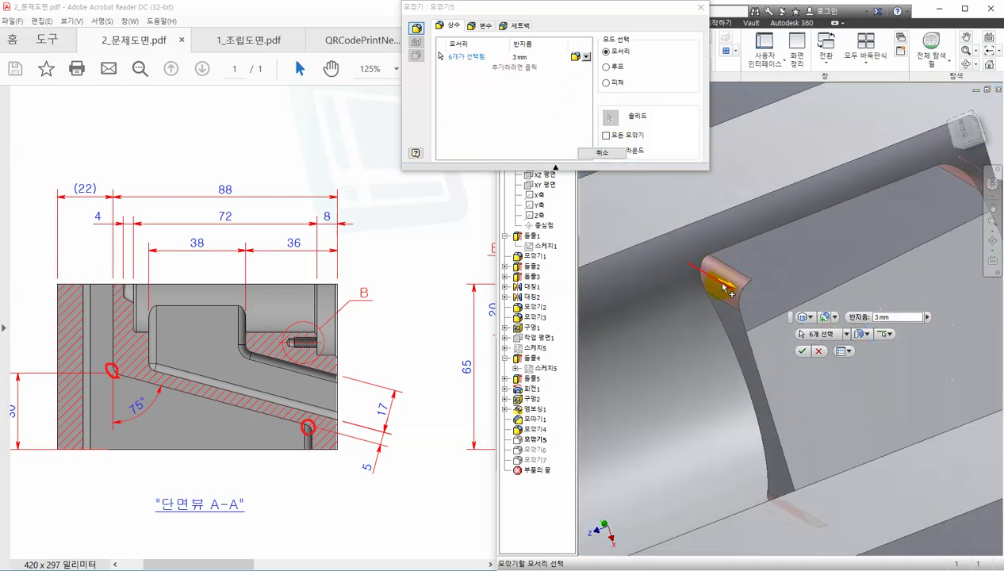
left_click(720, 287, "ctrl")
scroll(762, 410, "down", 3)
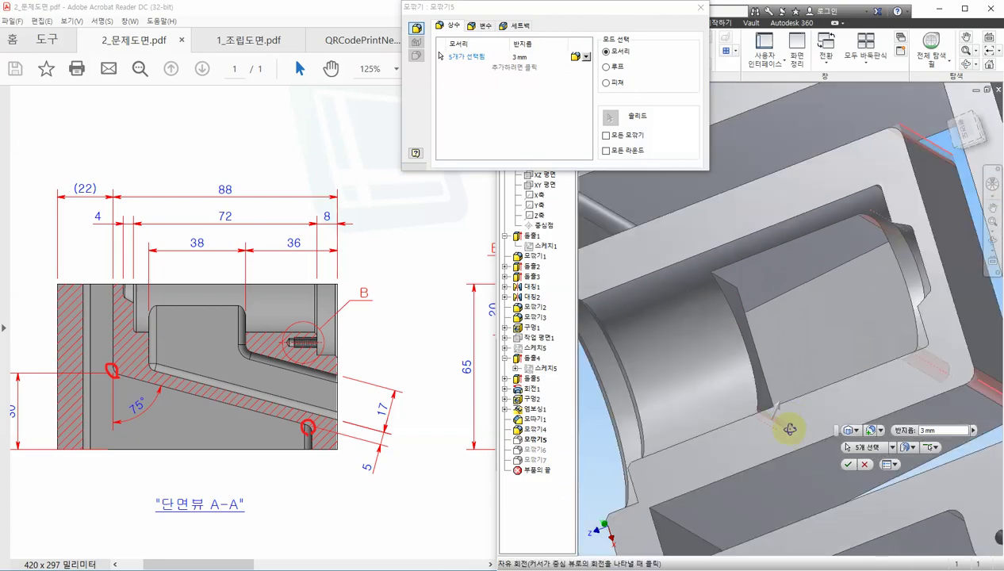
scroll(782, 421, "down", 3)
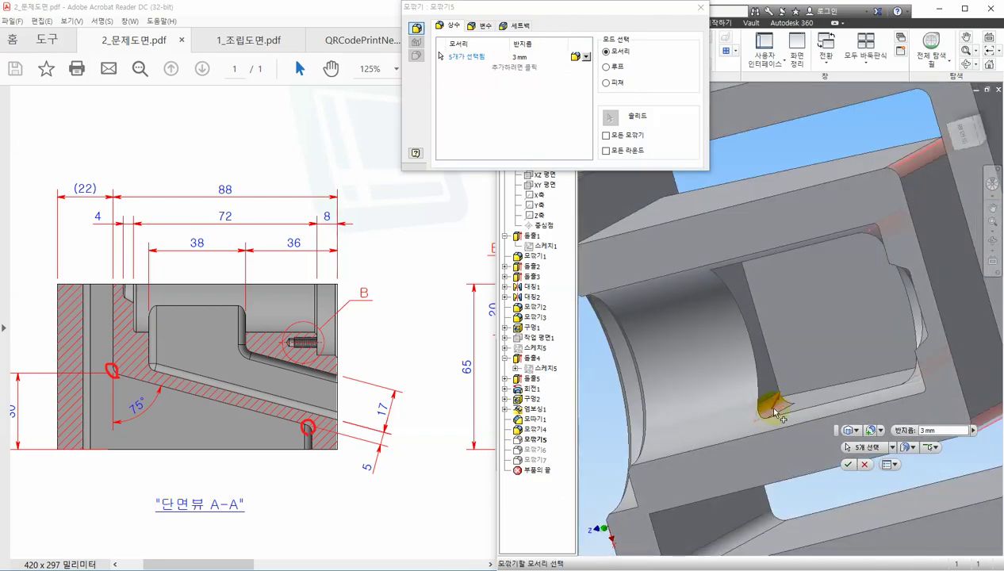
left_click(785, 411, "ctrl")
scroll(807, 399, "down", 3)
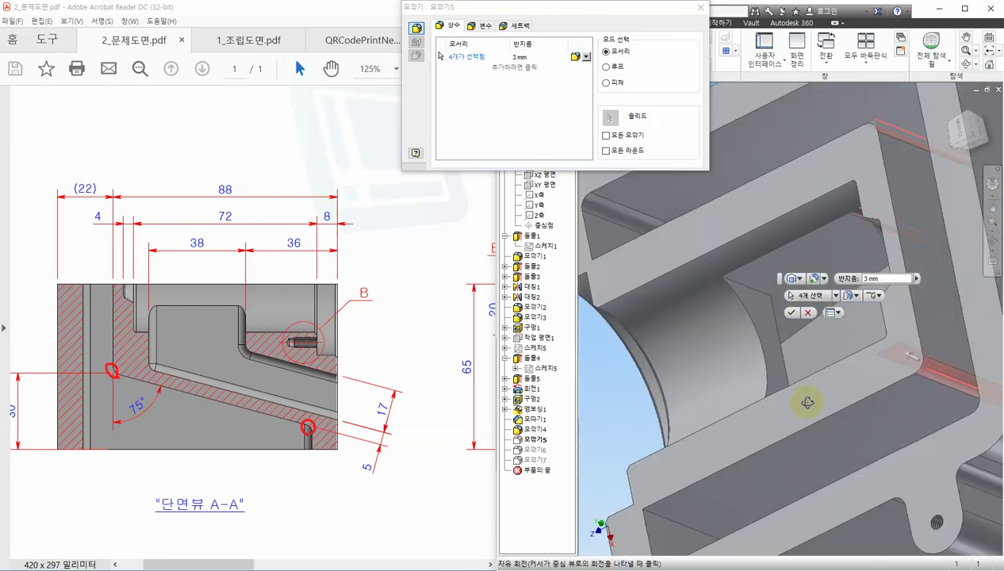
middle_click_drag(780, 426, 593, 170, "shift")
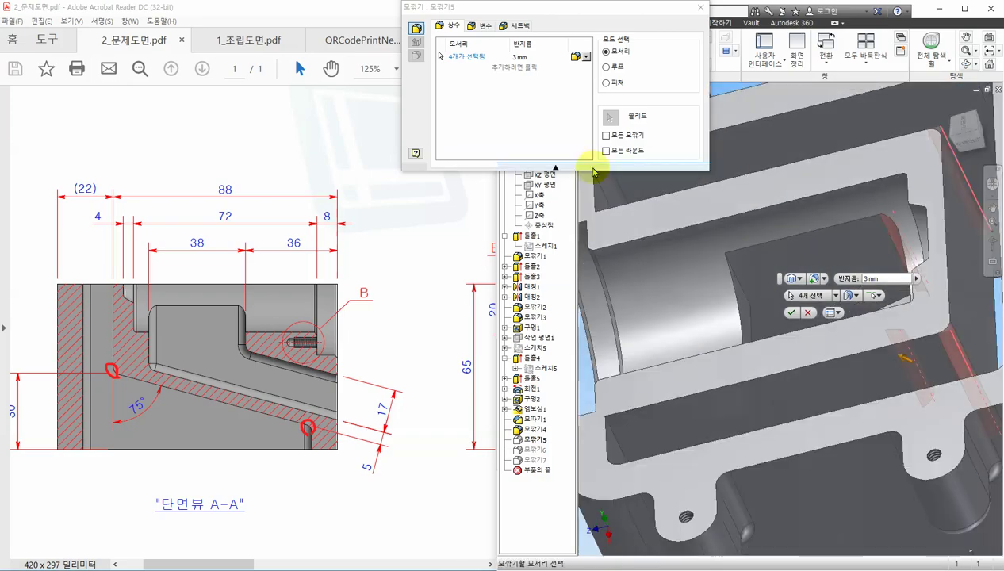
key("Return")
scroll(689, 278, "up", 6)
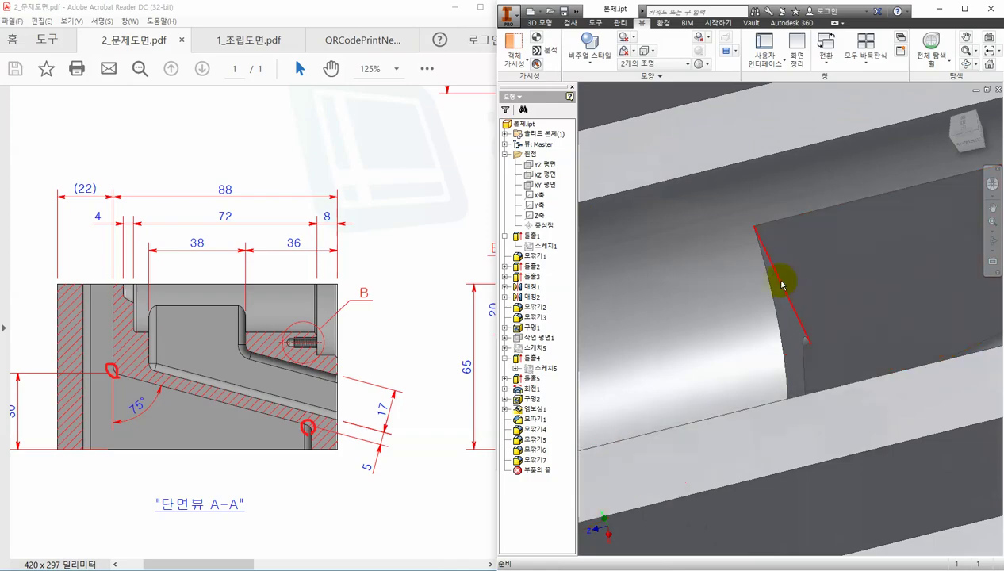
scroll(782, 284, "down", 6)
middle_click_drag(818, 359, 791, 282, "shift")
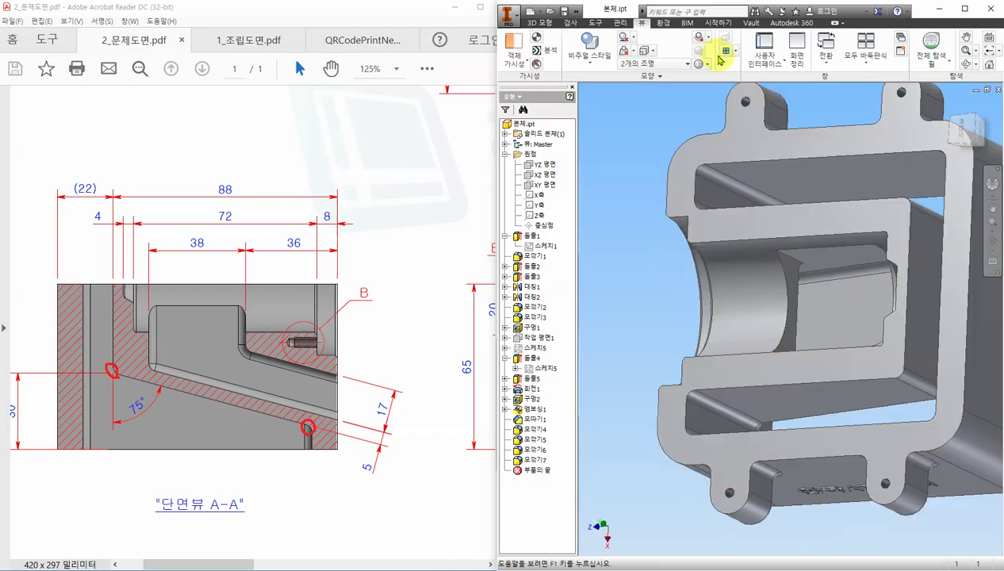
Try to fillet the five inner edges of the central pocket and sloped passage together with 3 mm radius
left_click(541, 22)
left_click(726, 44)
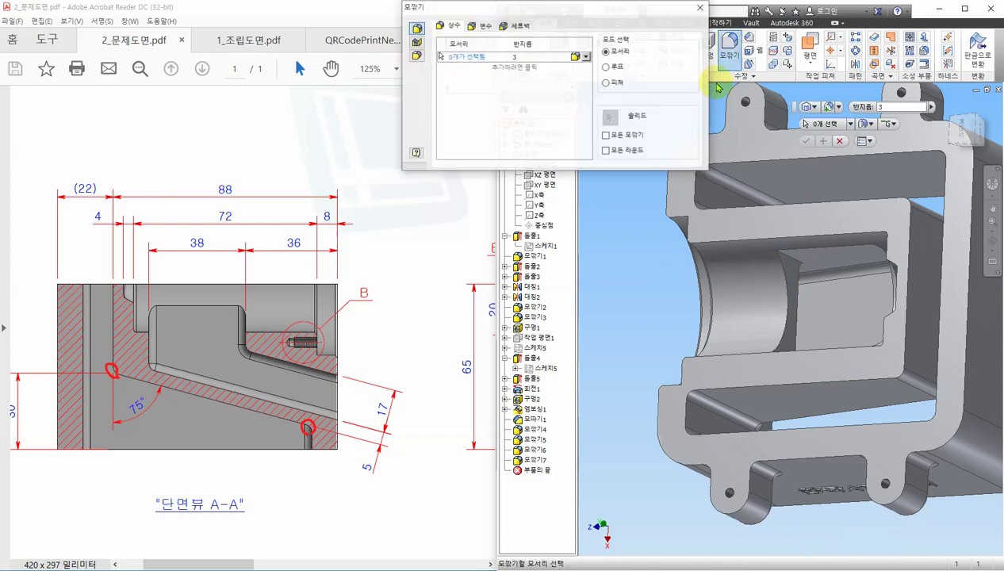
left_click(791, 259)
mouse_move(792, 259)
middle_mouse_down("shift")
mouse_move(804, 355)
mouse_move(790, 342)
mouse_move(802, 318)
mouse_move(817, 334)
mouse_move(818, 284)
mouse_move(785, 209)
mouse_move(811, 186)
mouse_move(801, 176)
mouse_move(805, 252)
middle_mouse_up("shift")
left_click(808, 308)
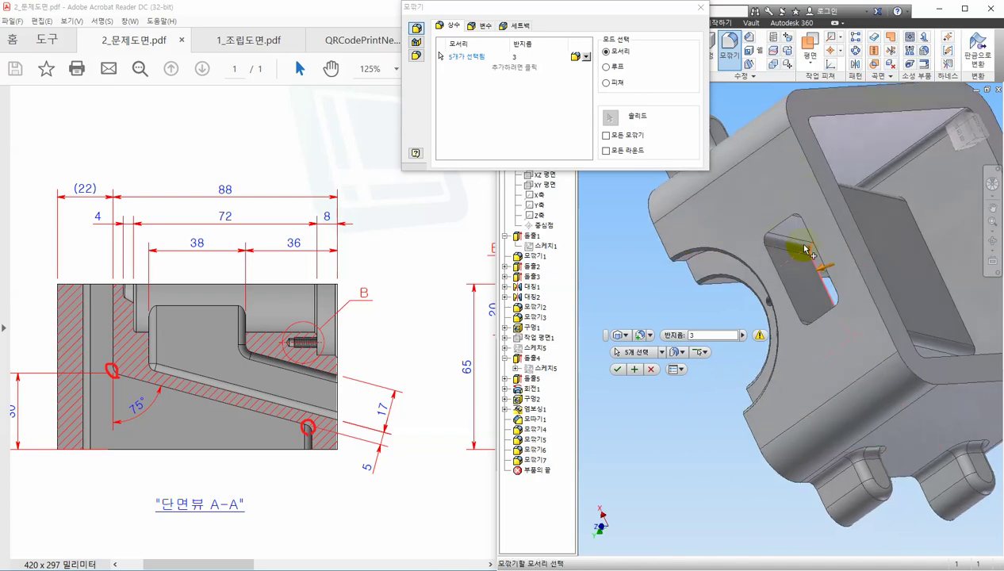
key("Return")
middle_click_drag(842, 336, 847, 404, "shift")
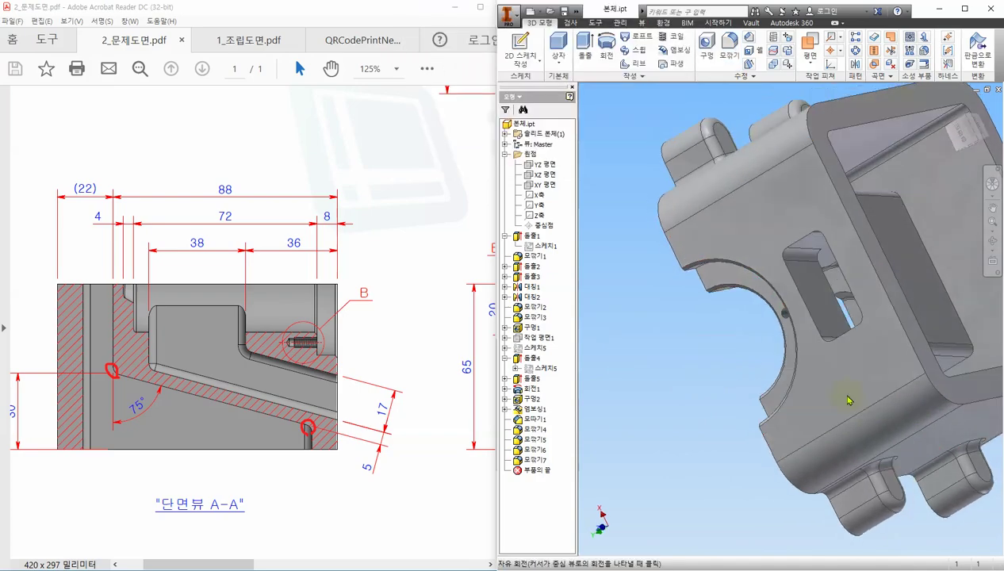
Edit the 3 mm fillet 모깎기6 to deselect two corner edges of the sloped passage beside its outer opening
right_click(537, 450)
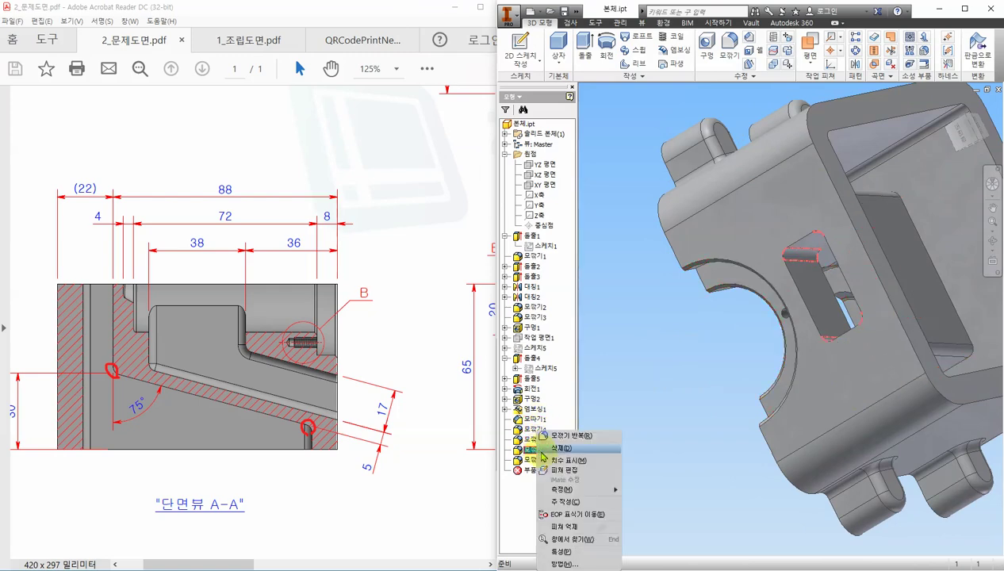
left_click(564, 470)
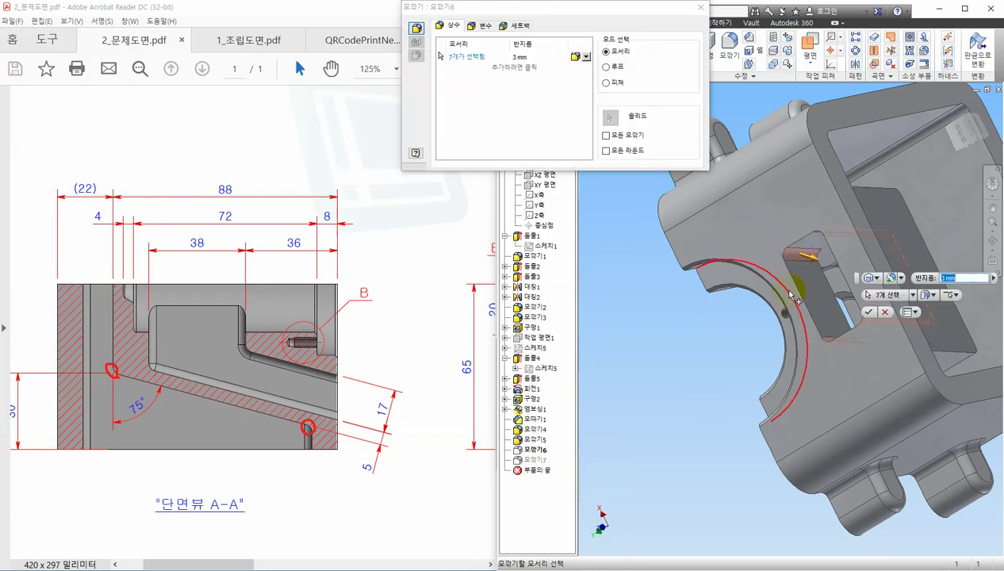
left_click(794, 259, "ctrl")
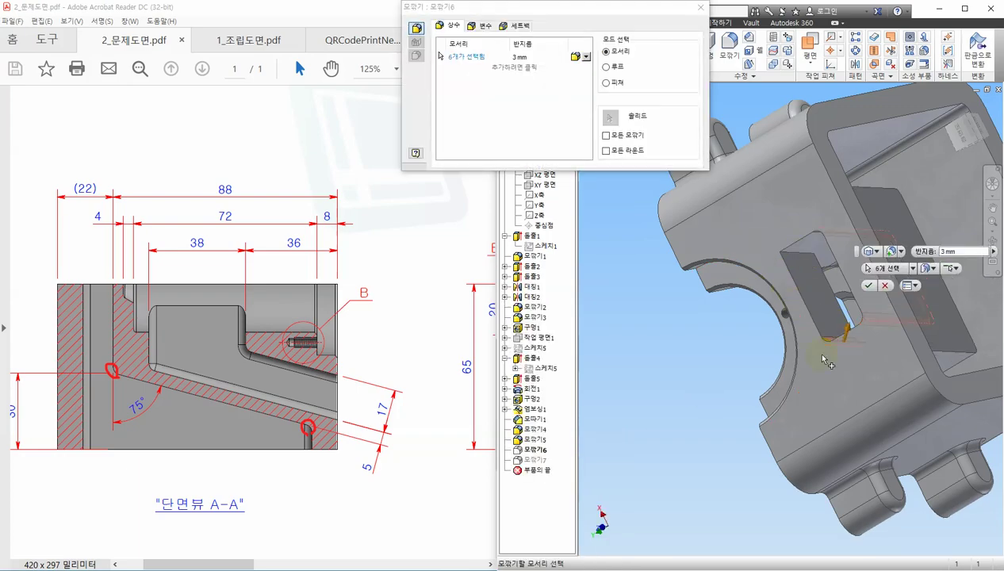
middle_click_drag(821, 359, 853, 366, "shift")
left_click(852, 363, "ctrl")
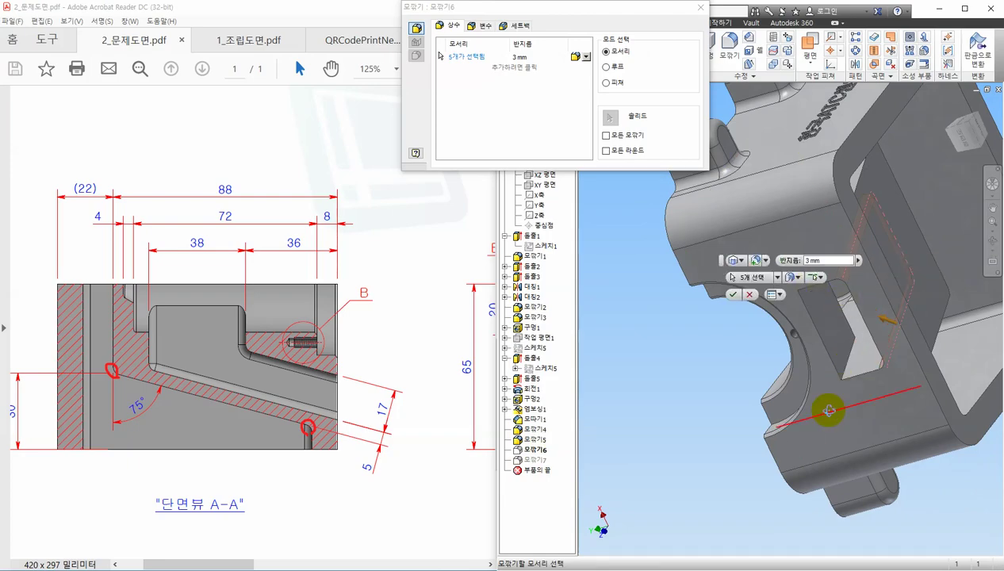
middle_click_drag(825, 414, 832, 373, "shift")
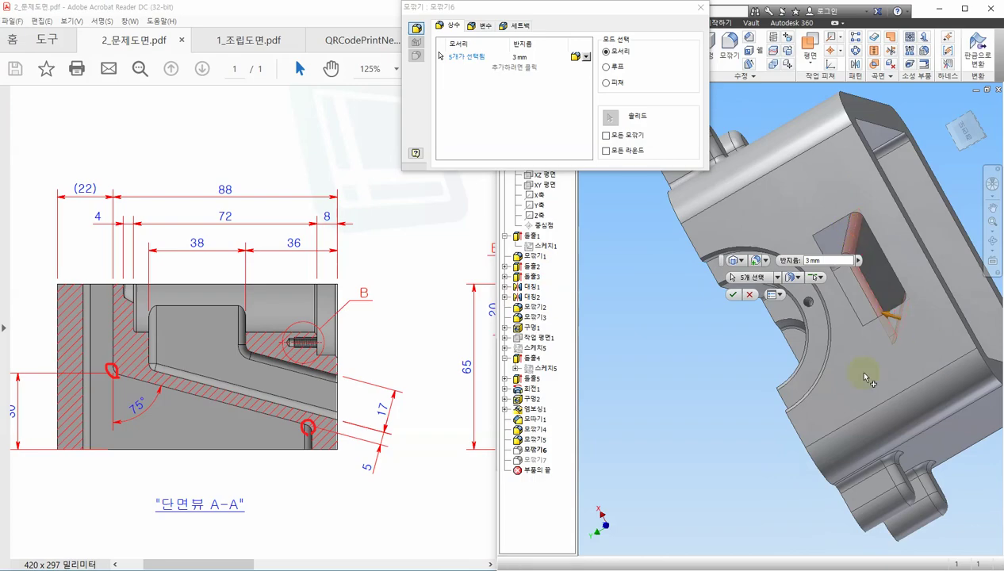
middle_click_drag(815, 392, 811, 327, "shift")
left_click(551, 153)
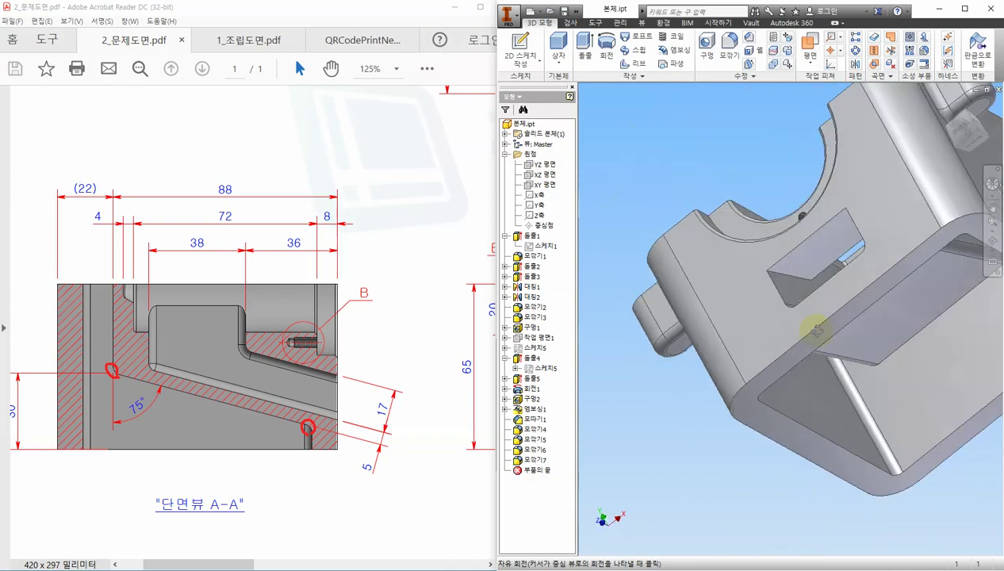
Fillet five inner edges of the sloped passage and its junction with the central pocket together with 3 mm radius
left_click(729, 43)
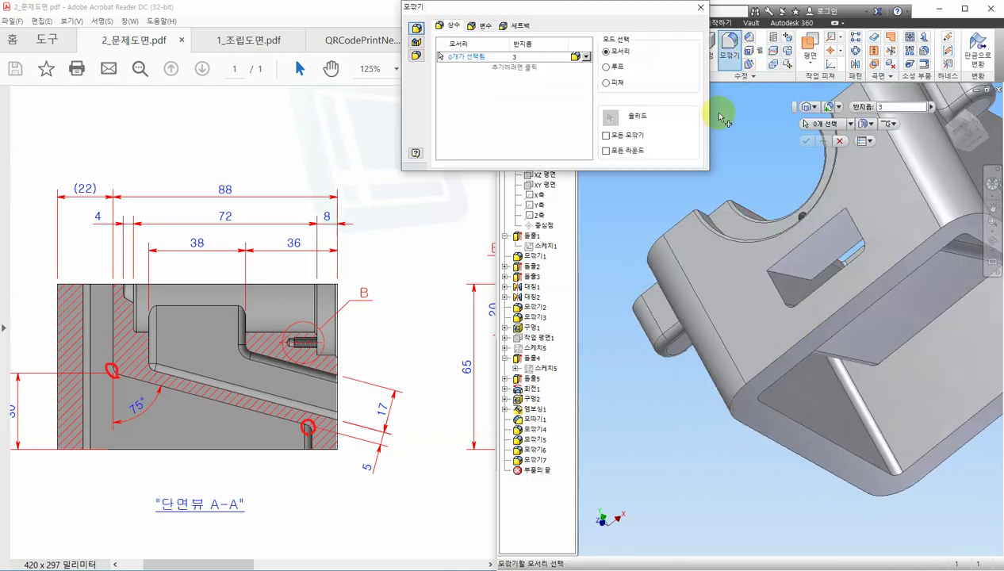
left_click(789, 279)
middle_click_drag(785, 269, 785, 320, "shift")
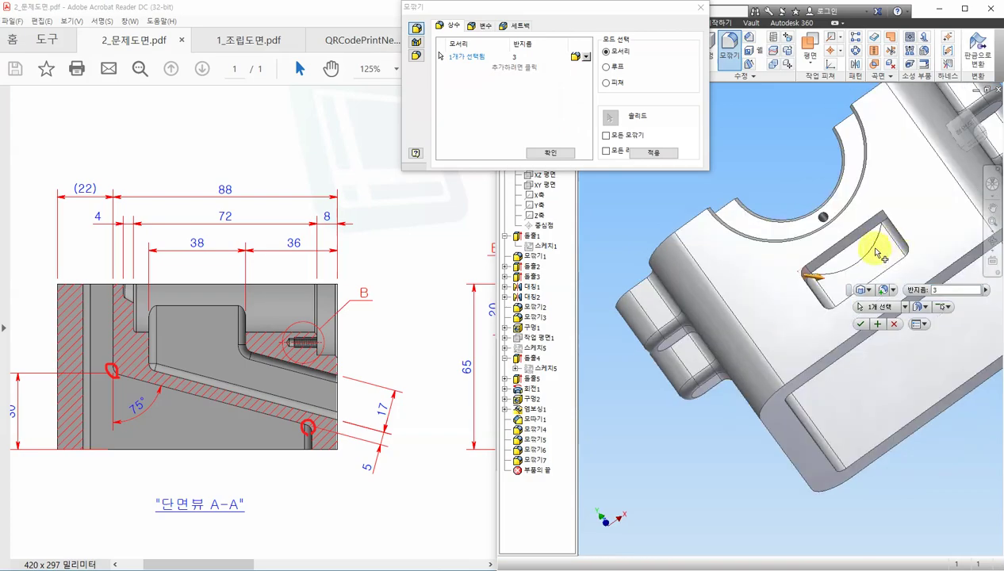
middle_click_drag(878, 255, 854, 289, "shift")
left_click(882, 211)
left_click(840, 267)
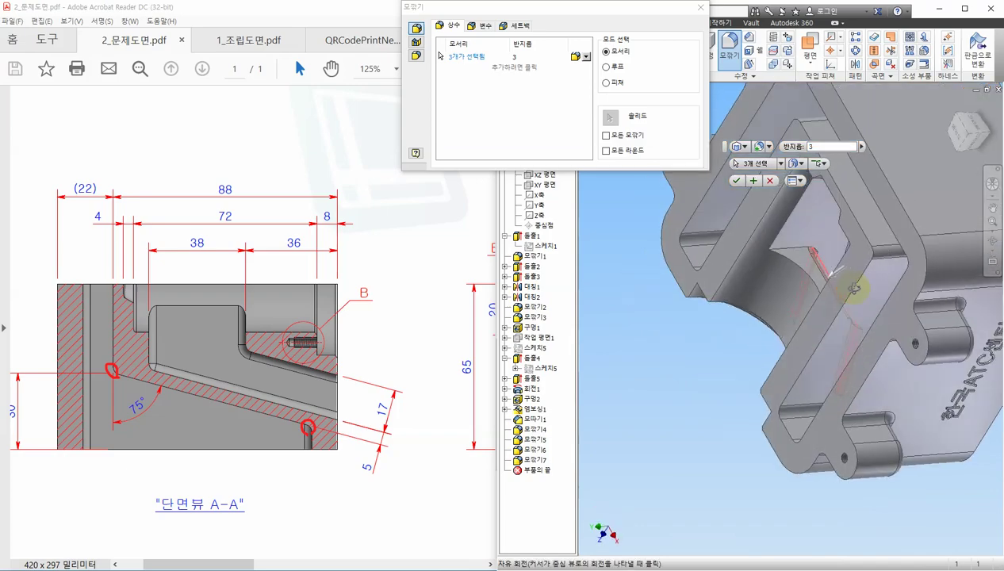
left_click(792, 252)
middle_click_drag(792, 252, 853, 333, "shift")
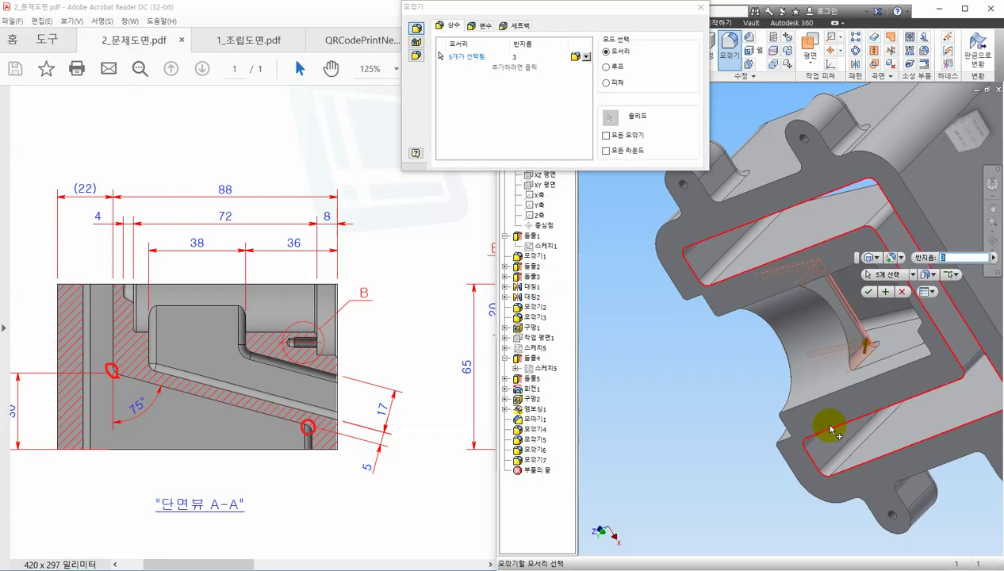
left_click(829, 425)
middle_click_drag(829, 424, 833, 244, "shift")
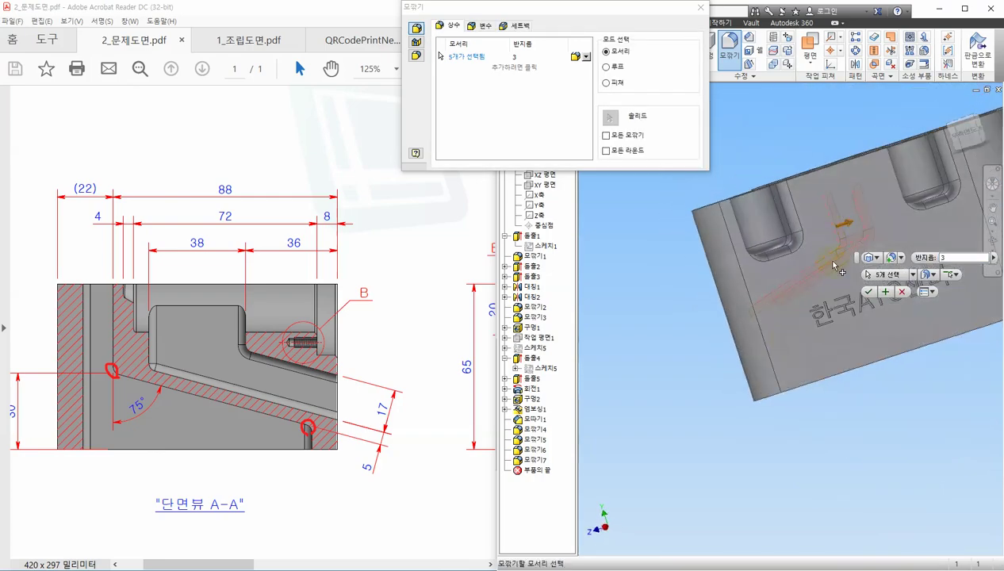
middle_click_drag(779, 311, 825, 286, "shift")
key("Return")
middle_click_drag(708, 343, 951, 119, "shift")
left_click(951, 107)
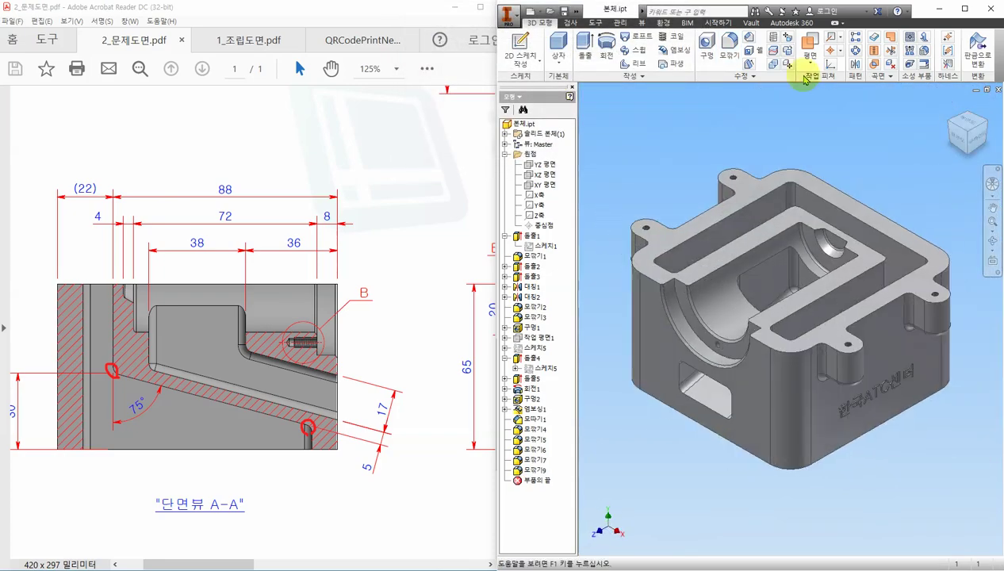
Cut the model with a half section view on the YZ plane and check the reworked pocket and passage fillets against section A-A
left_click(642, 22)
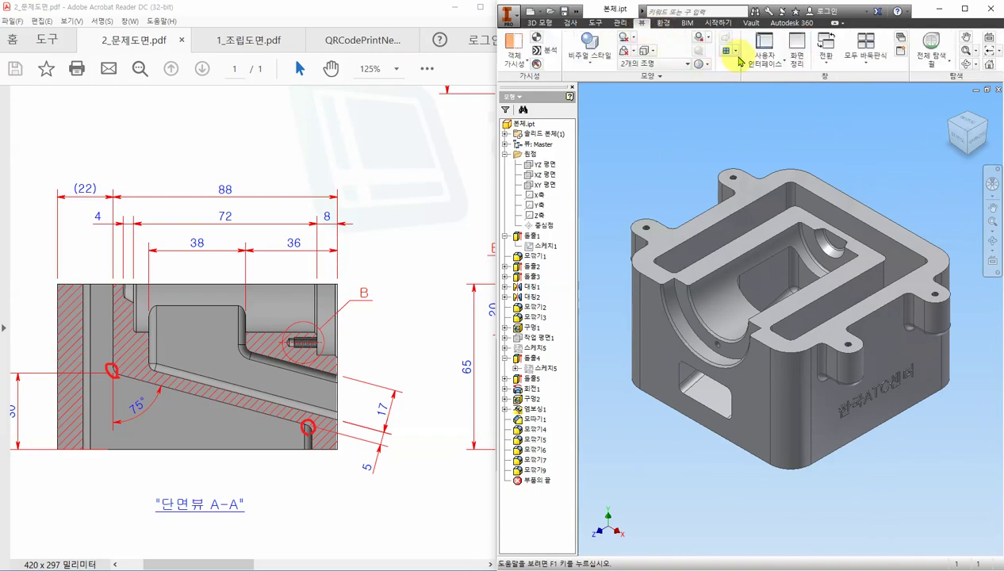
left_click(726, 50)
left_click(756, 99)
left_click(565, 164)
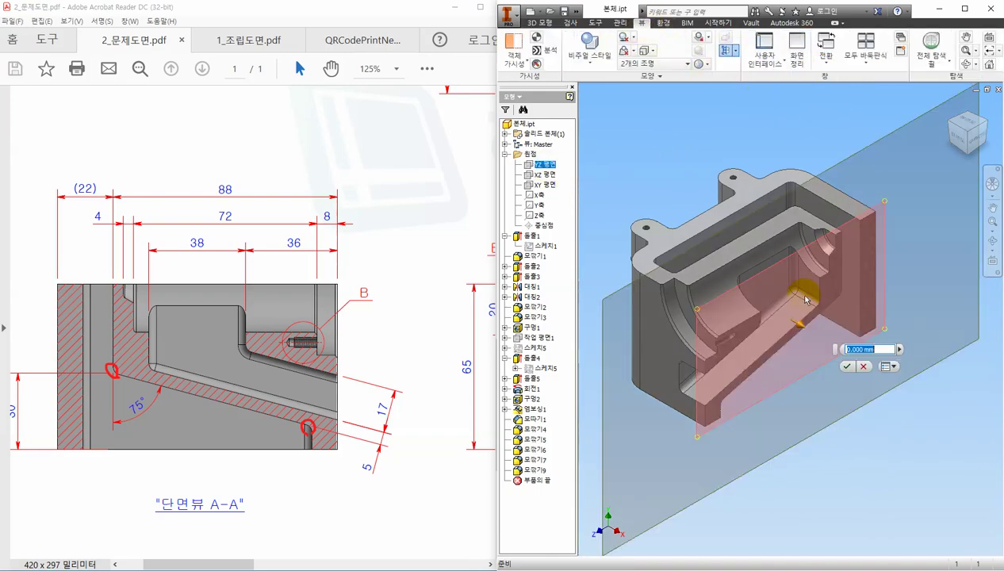
left_click(864, 367)
key("Page_Up")
left_click(847, 325)
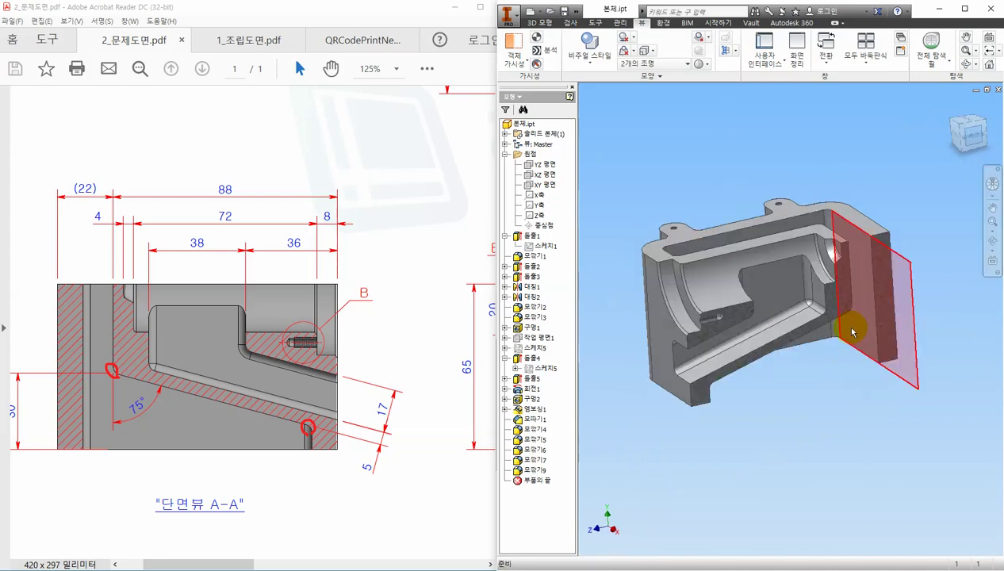
scroll(763, 319, "down", 3)
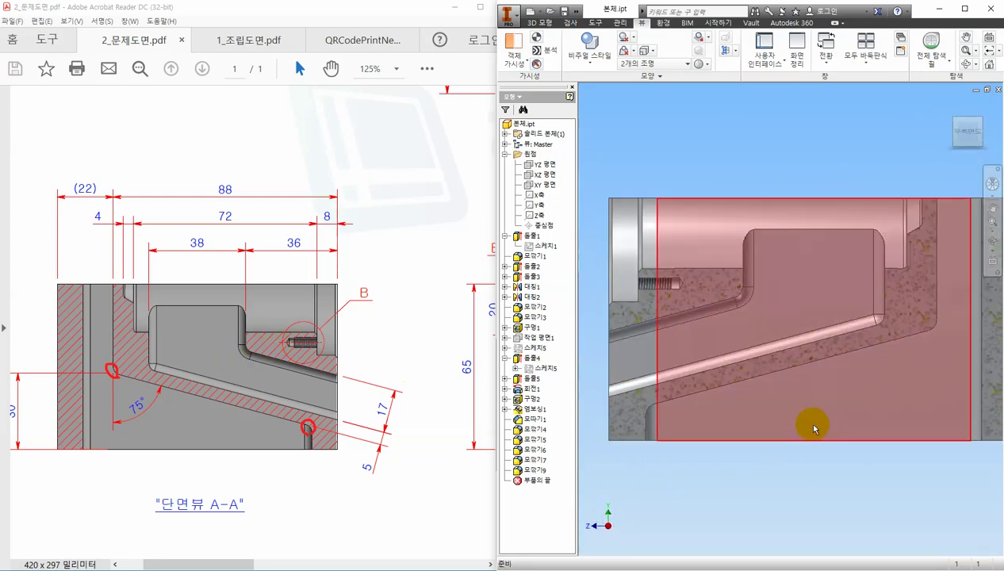
left_click(967, 134)
scroll(773, 316, "down", 3)
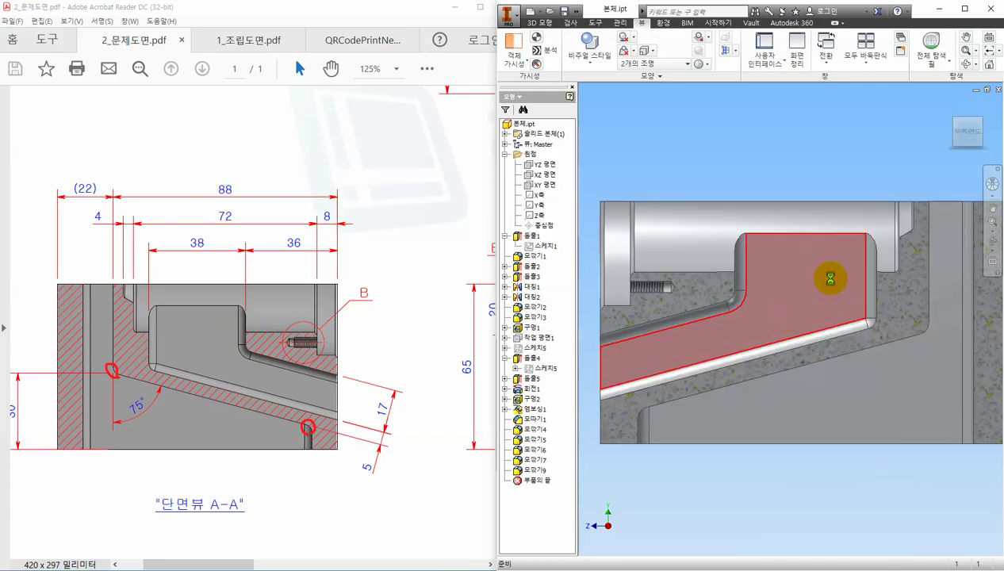
scroll(822, 276, "down", 4)
scroll(679, 300, "up", 5)
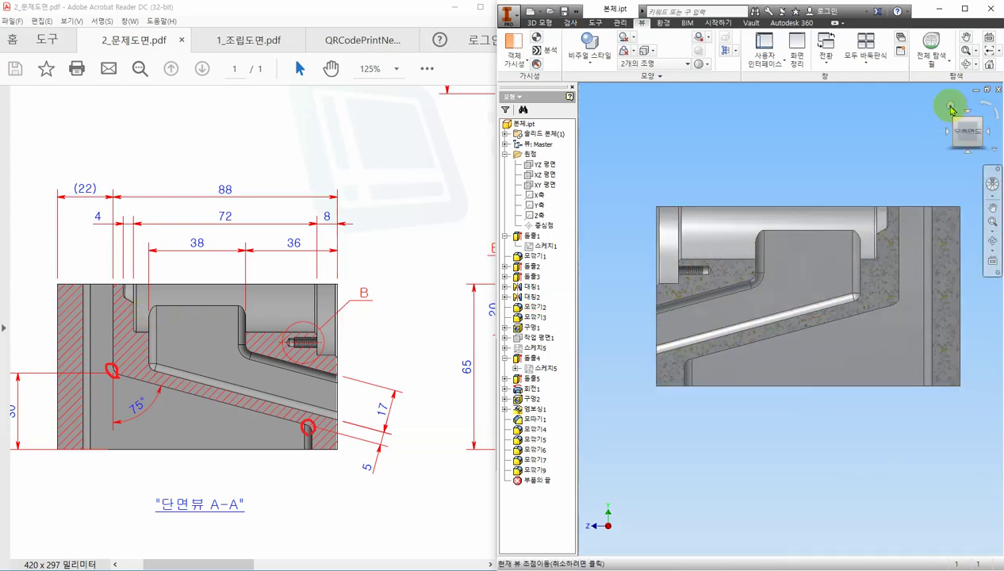
Return the housing to the isometric home view and end the half section view
left_click(951, 109)
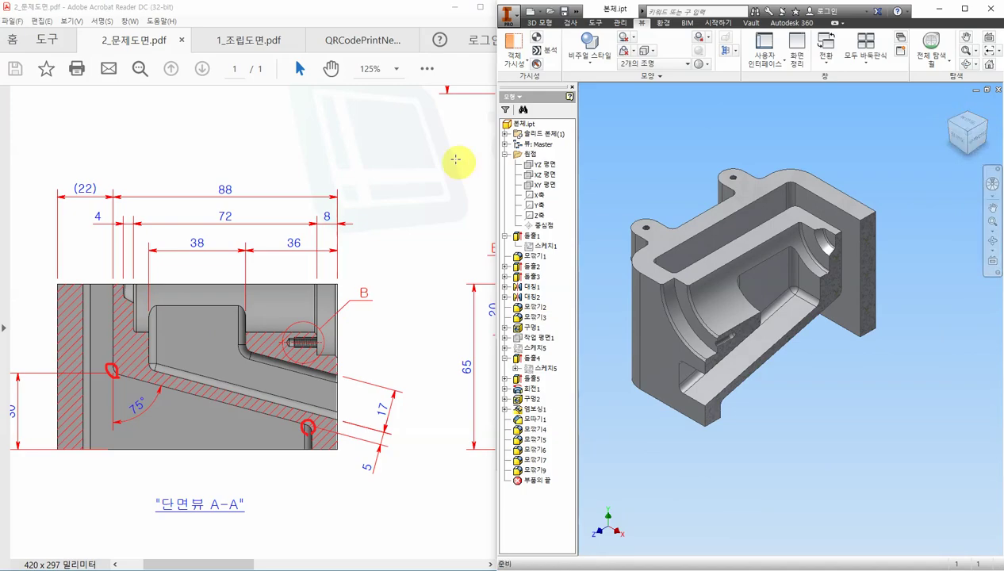
left_click(411, 198)
scroll(412, 211, "down", 2, "ctrl")
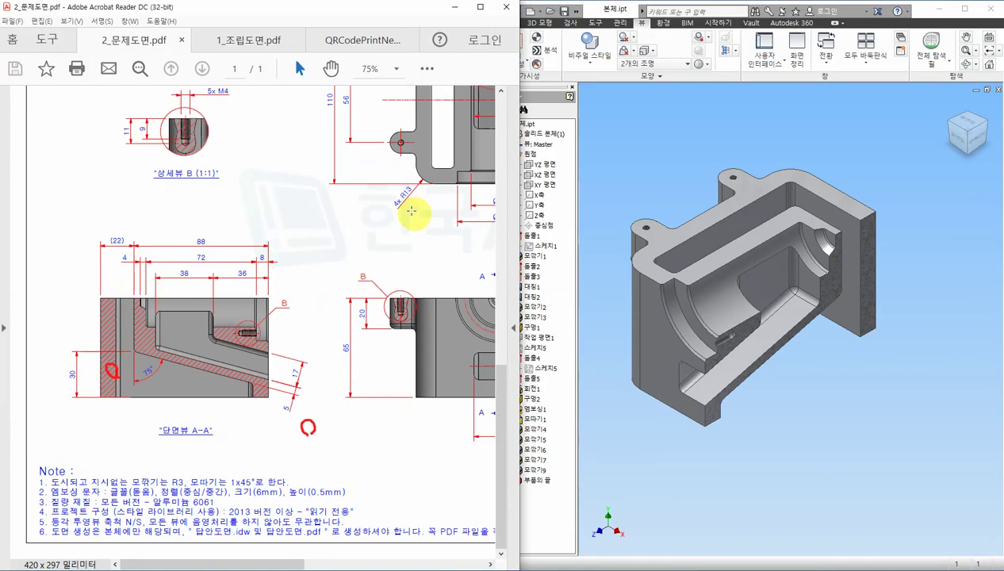
scroll(412, 211, "down", 3, "ctrl")
scroll(399, 240, "up", 1, "ctrl")
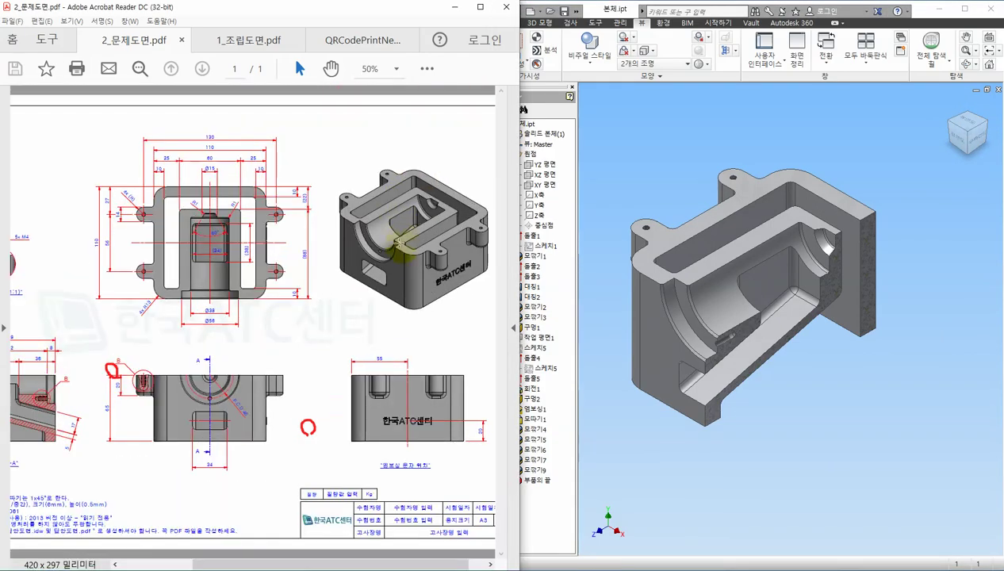
left_click(736, 51)
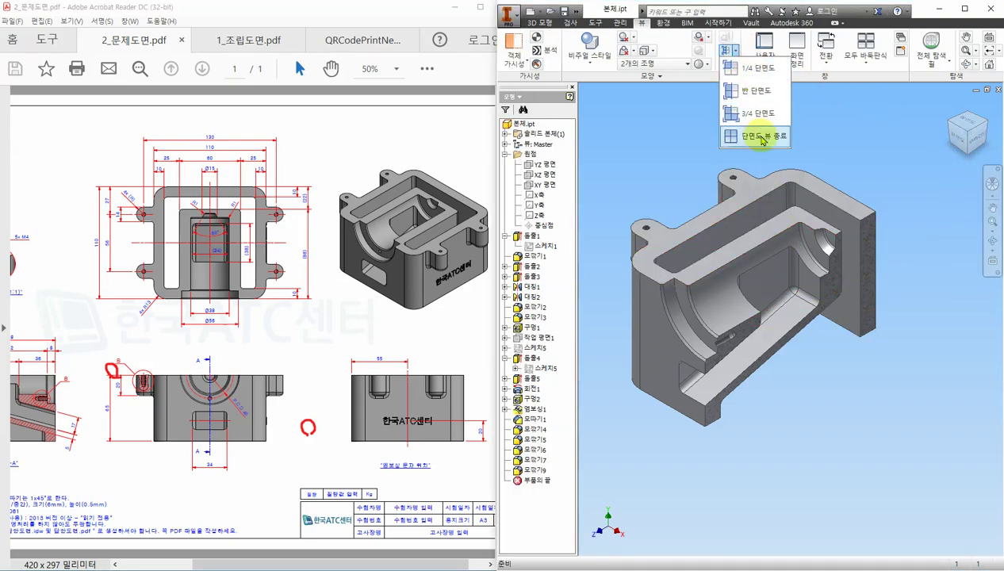
left_click(762, 137)
Compare the housing's top view with the plan view in the PDF drawing
left_click(969, 124)
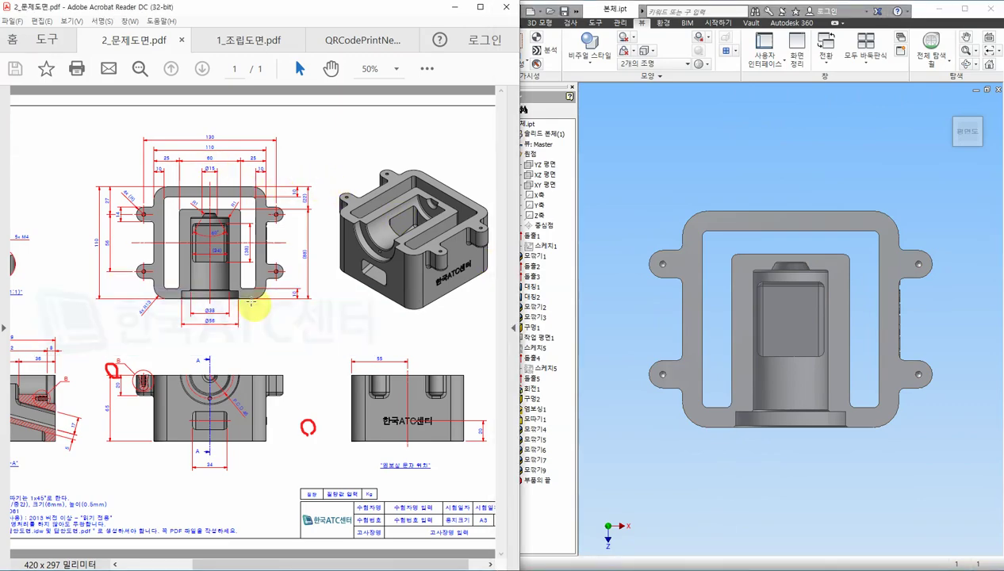
left_click(168, 202)
scroll(169, 203, "up", 1, "ctrl")
scroll(168, 198, "up", 2, "ctrl")
left_click(702, 171)
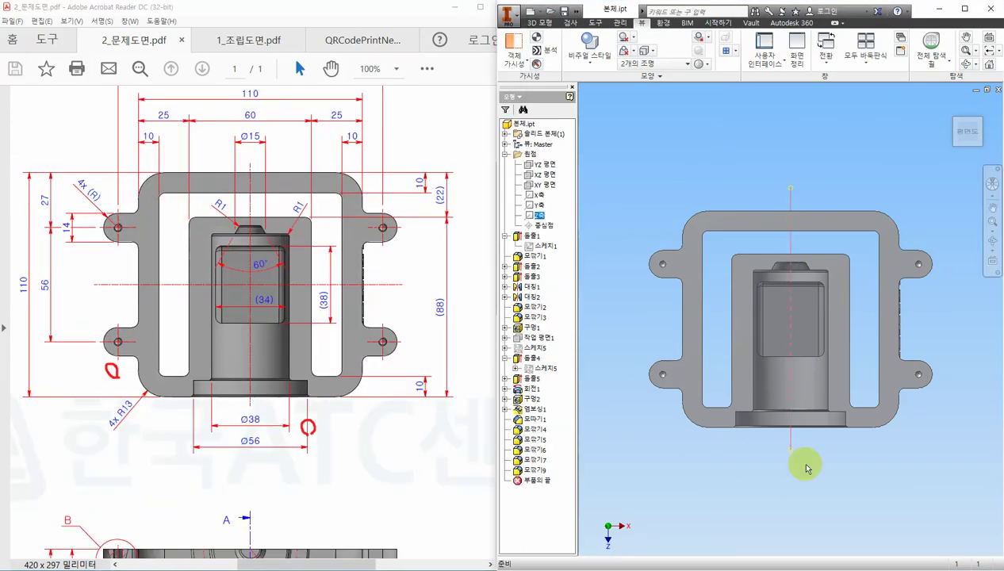
left_click(847, 479)
scroll(897, 445, "up", 3)
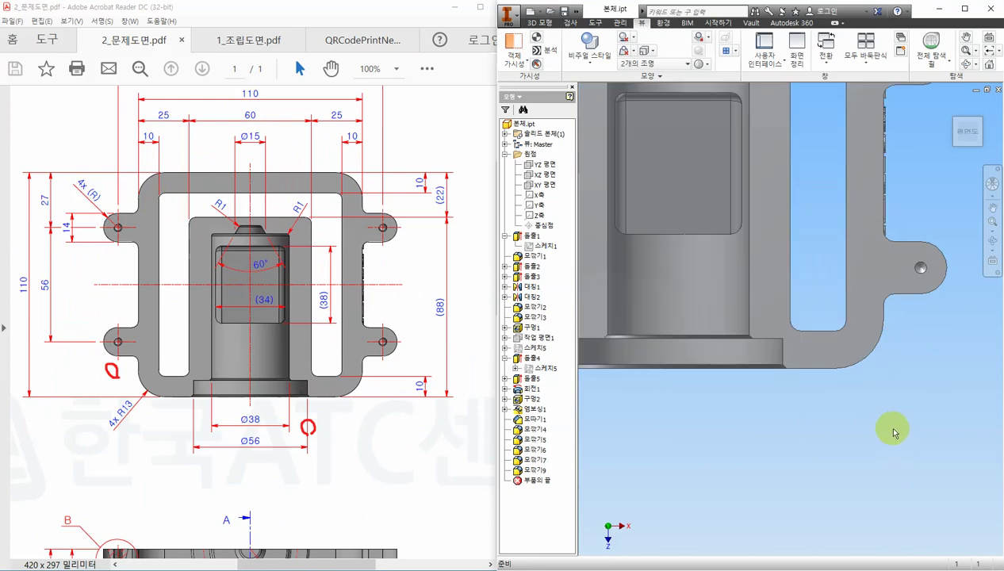
scroll(881, 435, "down", 1)
mouse_move(873, 437)
middle_mouse_down()
mouse_move(859, 441)
mouse_move(860, 433)
middle_mouse_up()
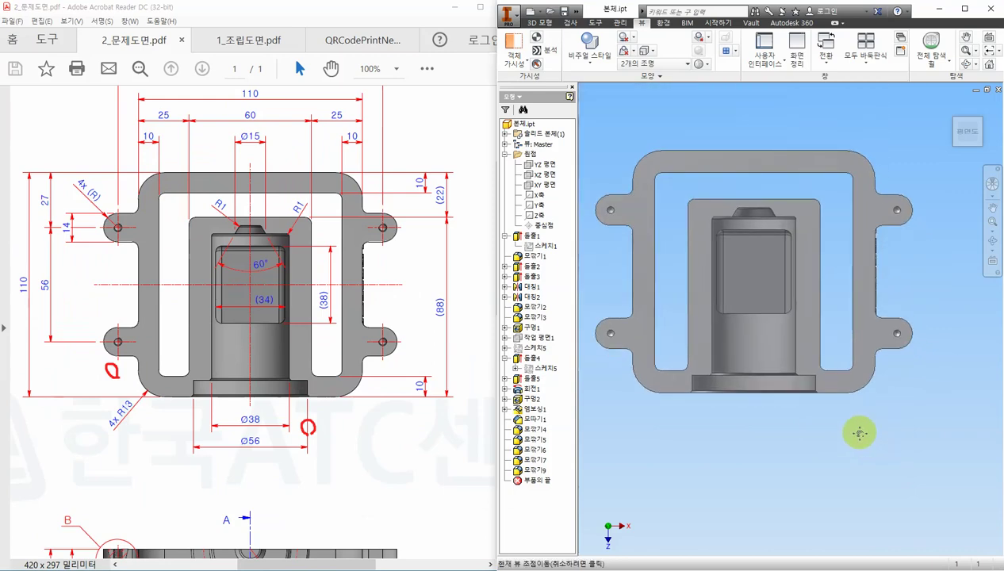
key("Escape")
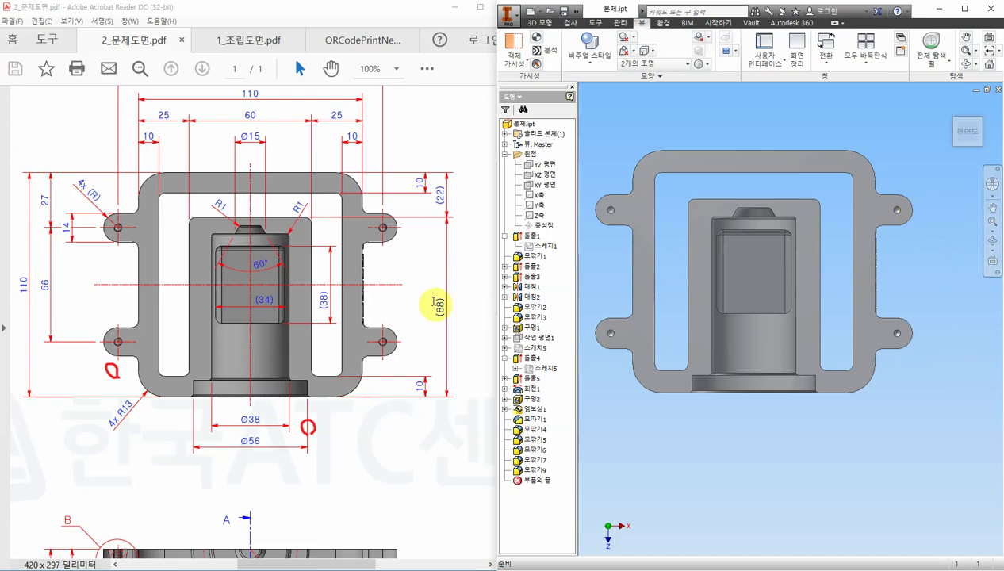
Compare the housing's front and right side views, including the embossed text 한국ATC센터, with the matching views in the PDF drawing
left_click(417, 443)
scroll(412, 436, "down", 3)
scroll(428, 417, "down", 3)
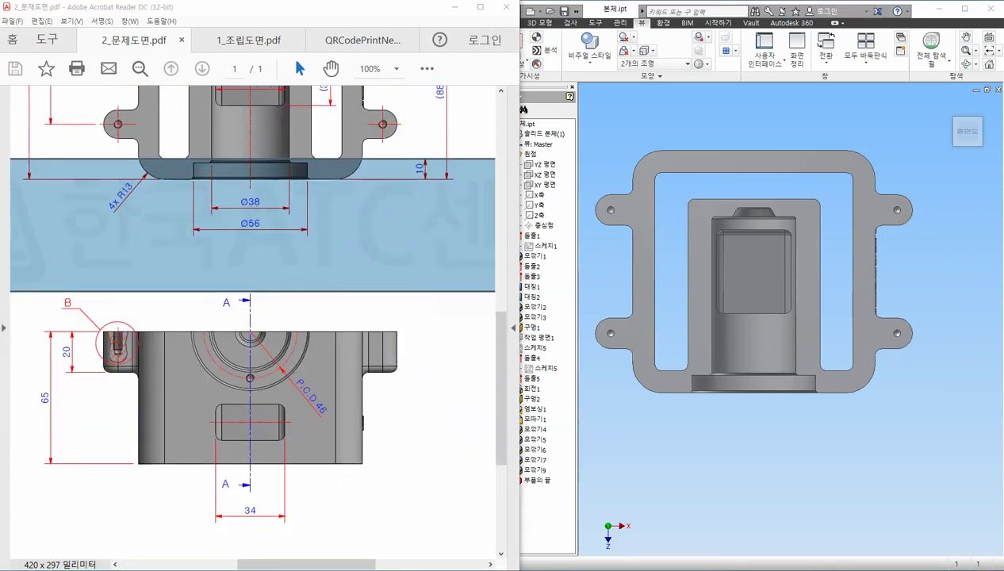
left_click(953, 199)
left_click(969, 155)
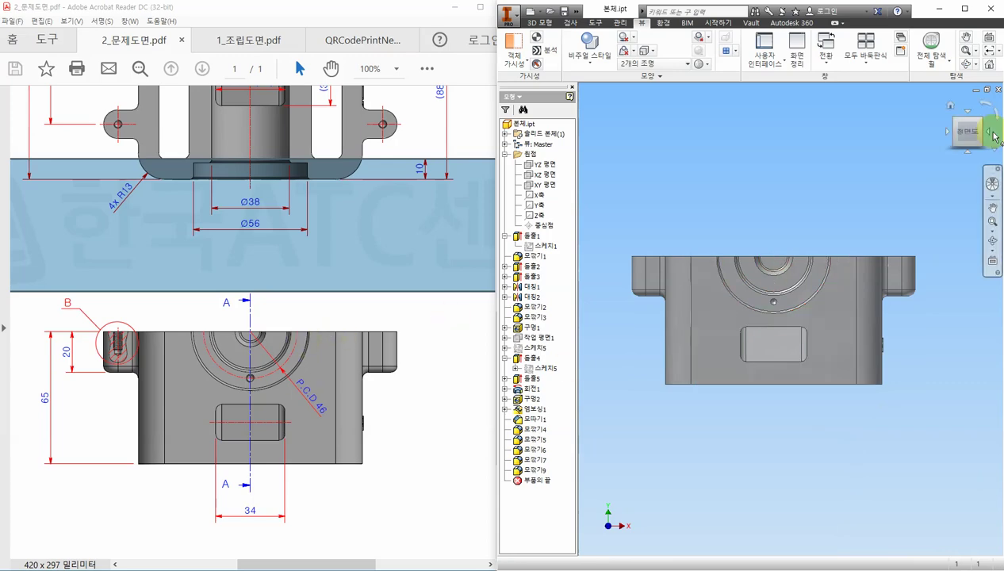
left_click(992, 136)
left_click(449, 487)
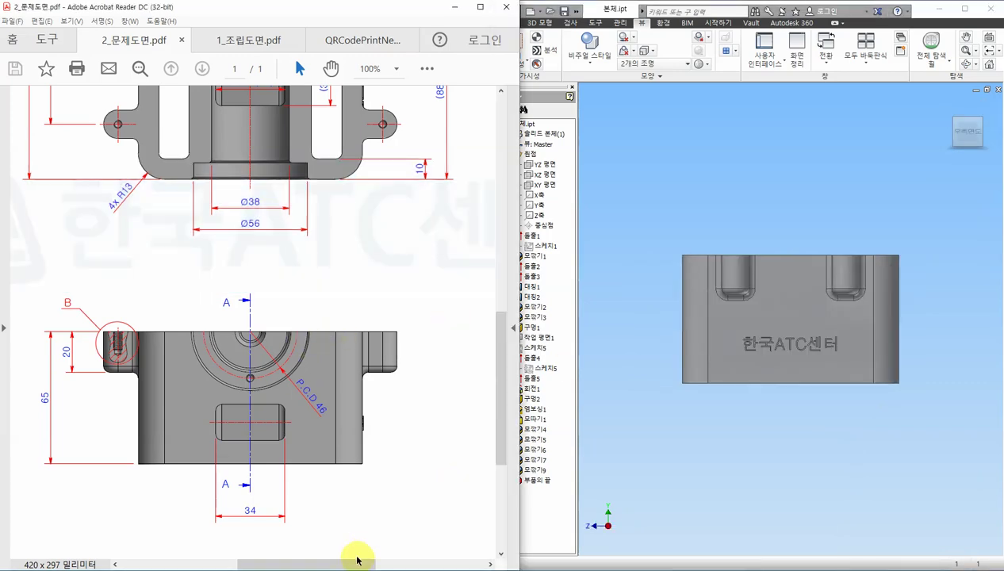
mouse_move(357, 562)
left_mouse_down()
mouse_move(468, 561)
mouse_move(460, 557)
left_mouse_up()
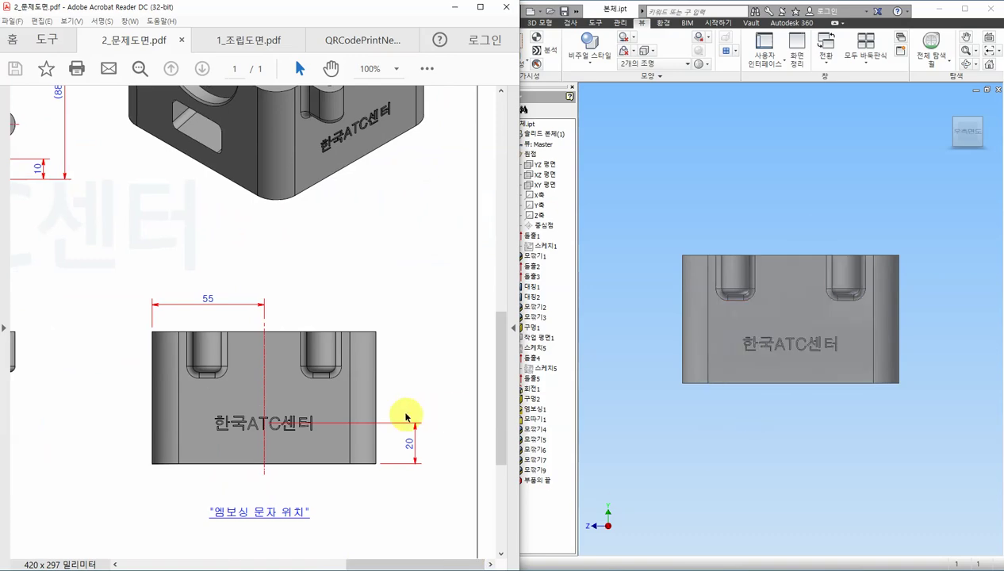
scroll(396, 266, "up", 5)
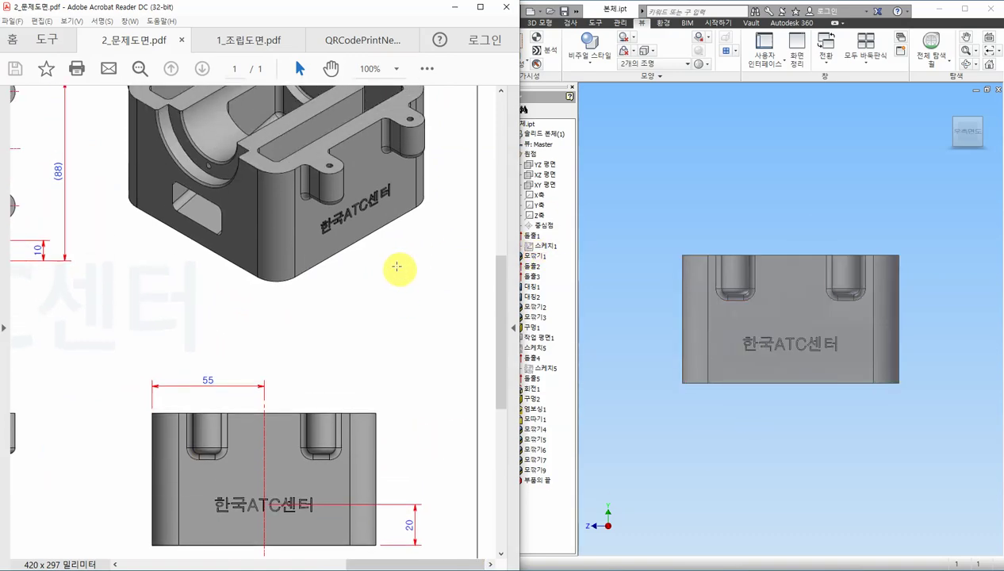
Compare the housing in isometric view with the drawing's isometric view and look over the whole drawing sheet
left_click(800, 142)
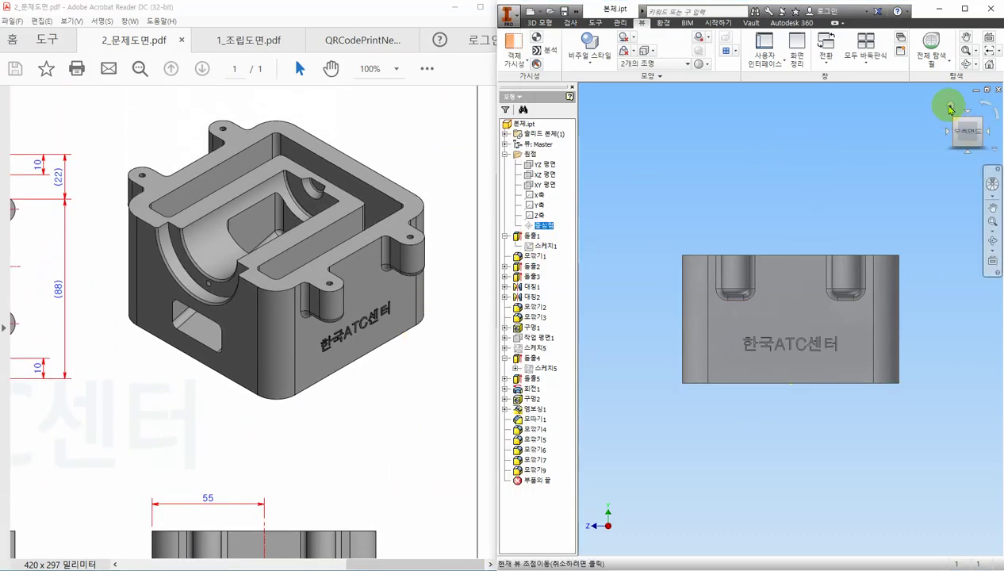
left_click(951, 107)
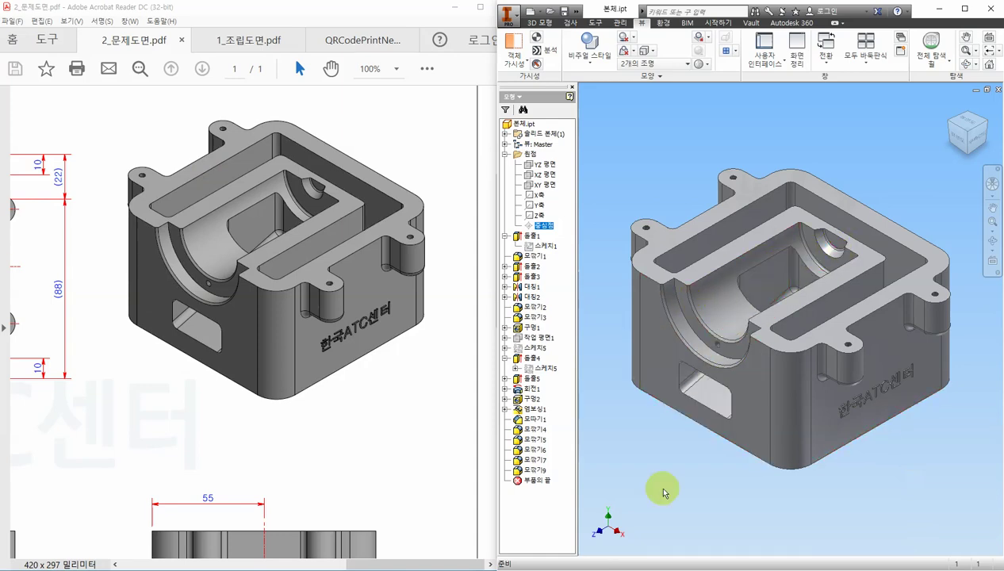
left_click(959, 435)
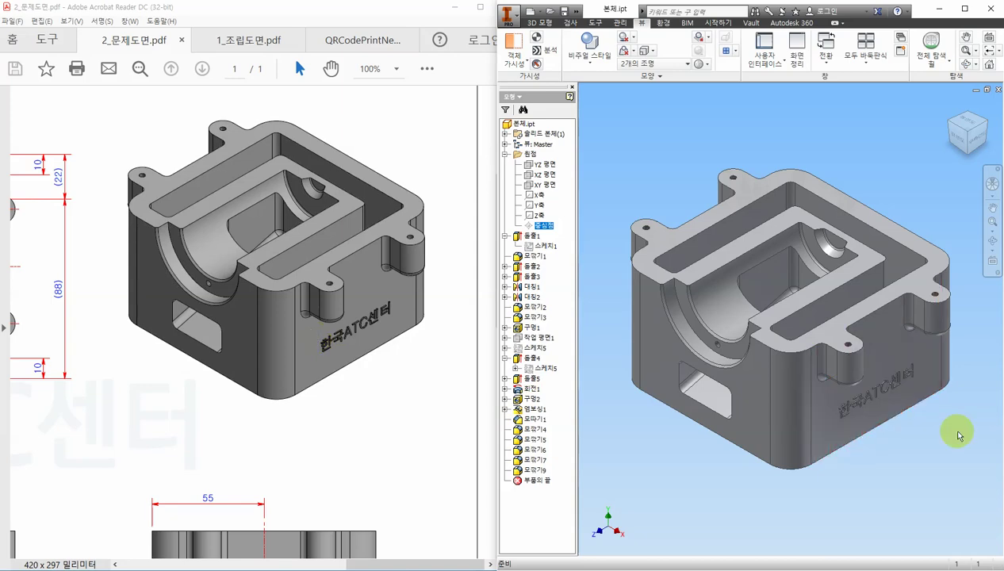
left_click(434, 442)
scroll(370, 422, "down", 2, "ctrl")
scroll(262, 378, "down", 1, "ctrl")
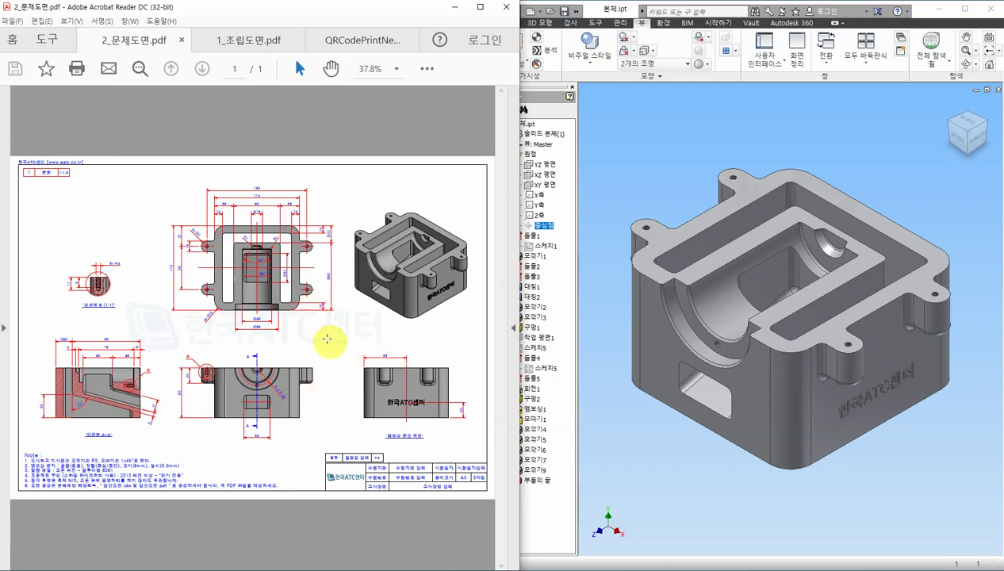
scroll(327, 340, "up", 1, "ctrl")
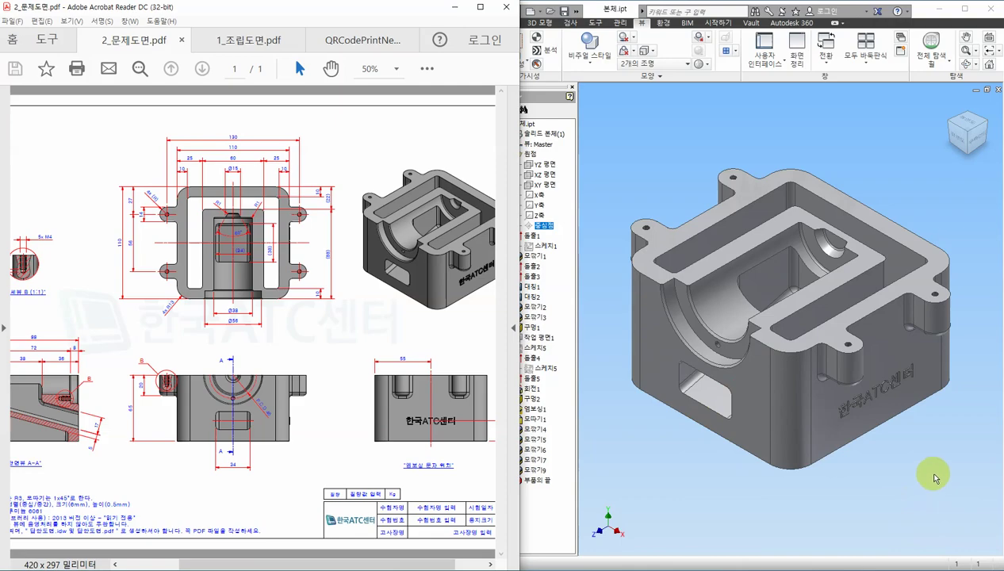
Save the part 본체.ipt, accepting the notice about the locked design view representation
left_click(787, 127)
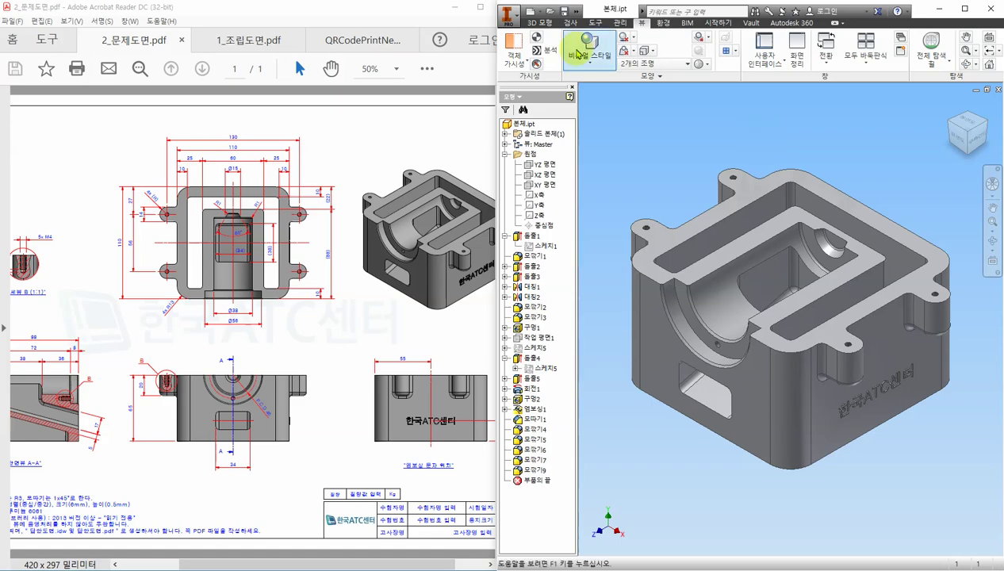
left_click(564, 10)
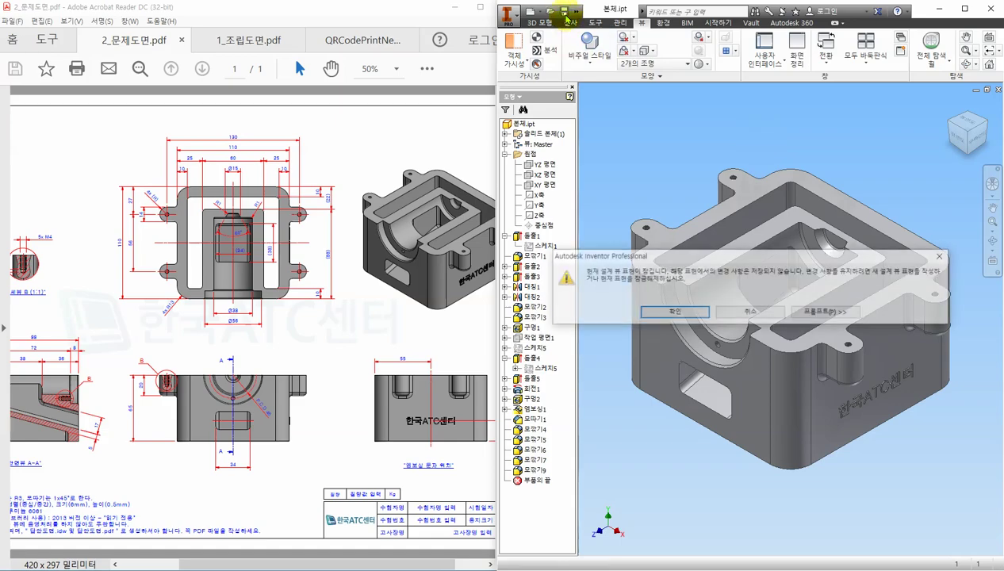
left_click(689, 316)
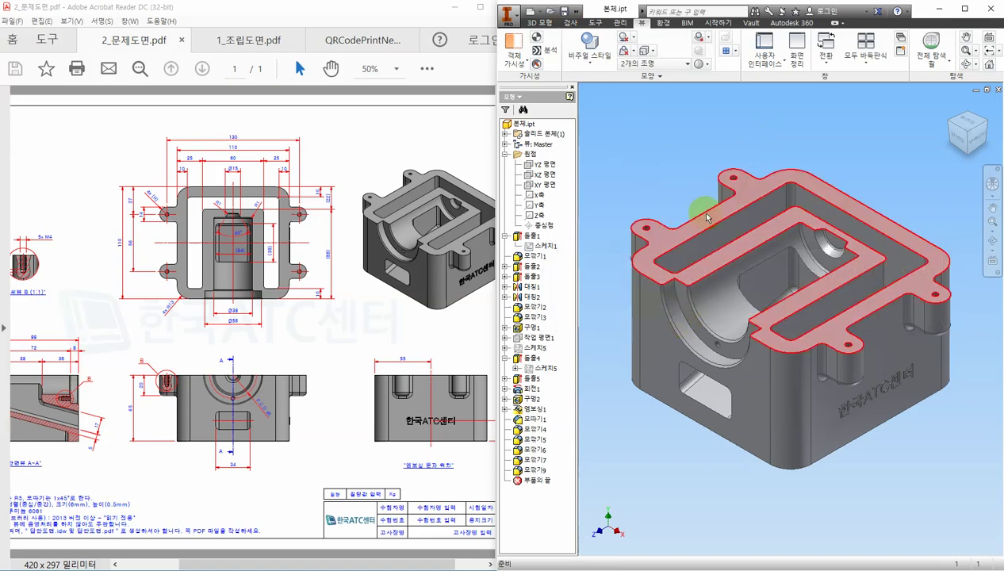
left_click(643, 128)
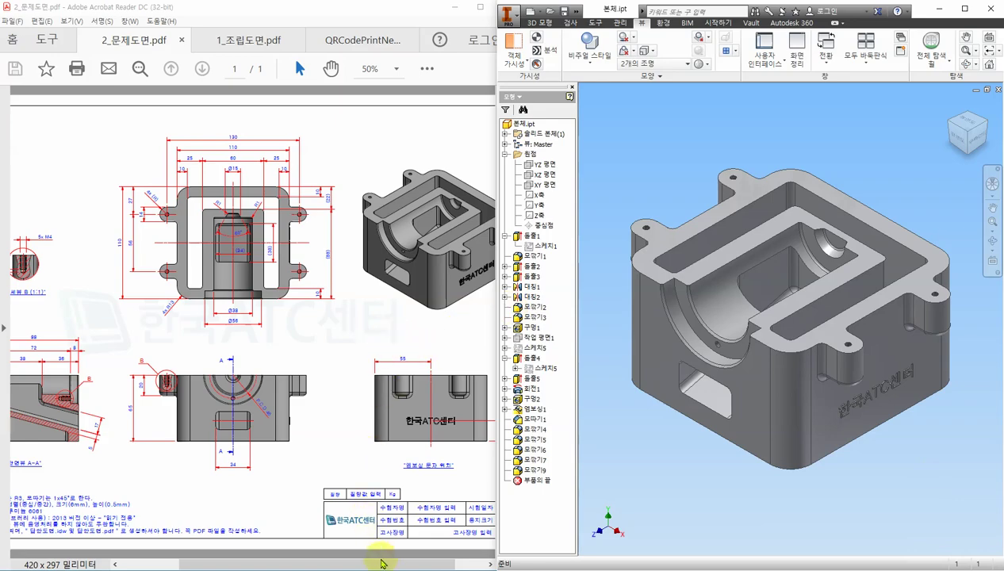
mouse_move(381, 563)
left_mouse_down()
mouse_move(321, 563)
mouse_move(331, 564)
left_mouse_up()
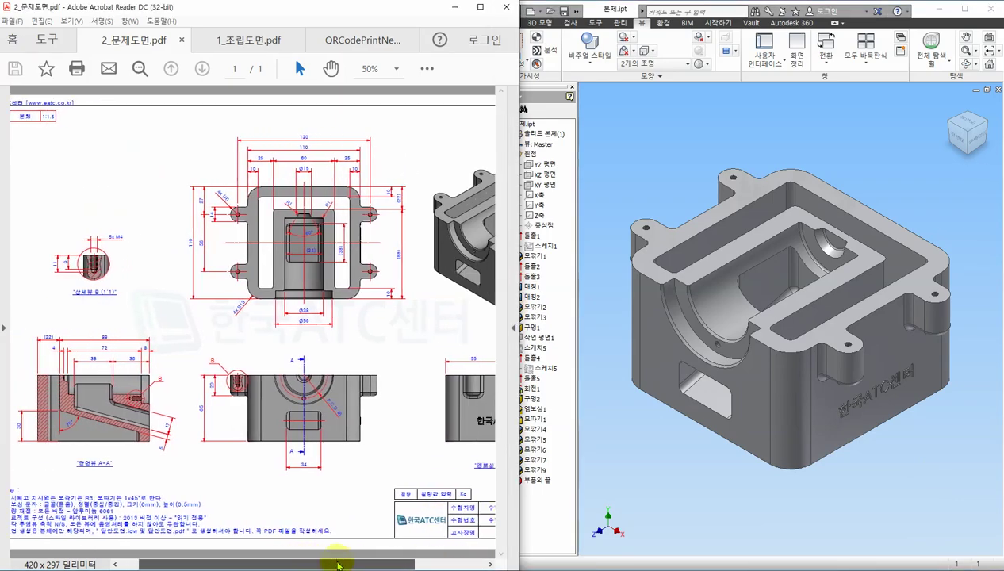
left_click(874, 489)
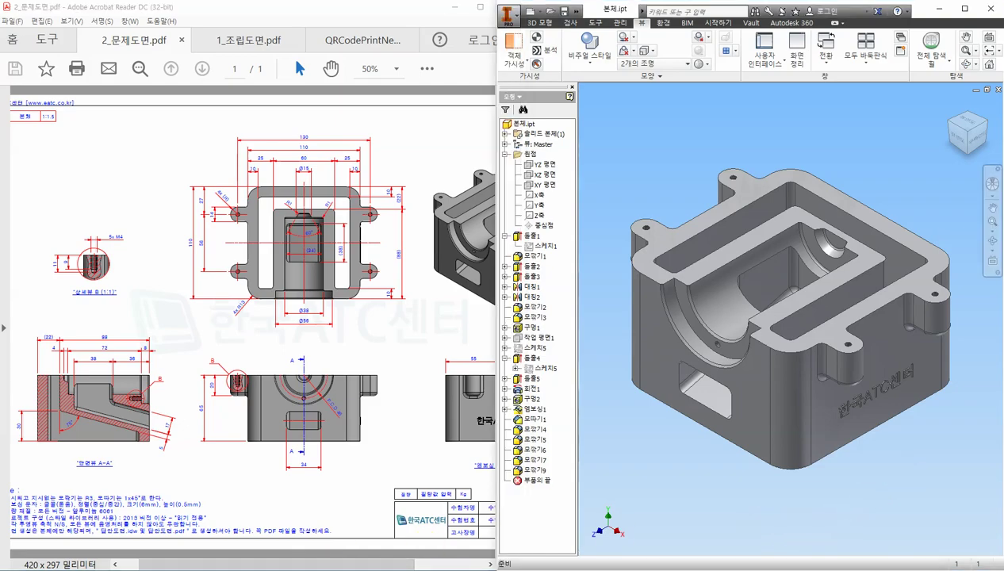